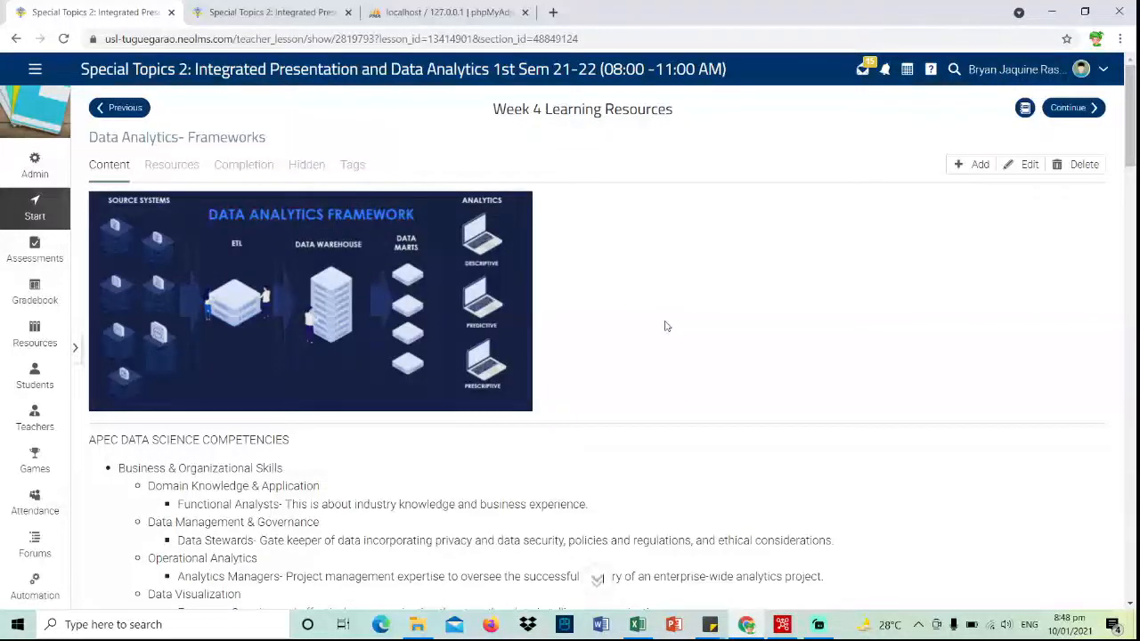
- From the Week 5 software resources lesson, open the Pentaho resource's shared Drive folder
{"action": "key", "text": "ctrl+Tab"}
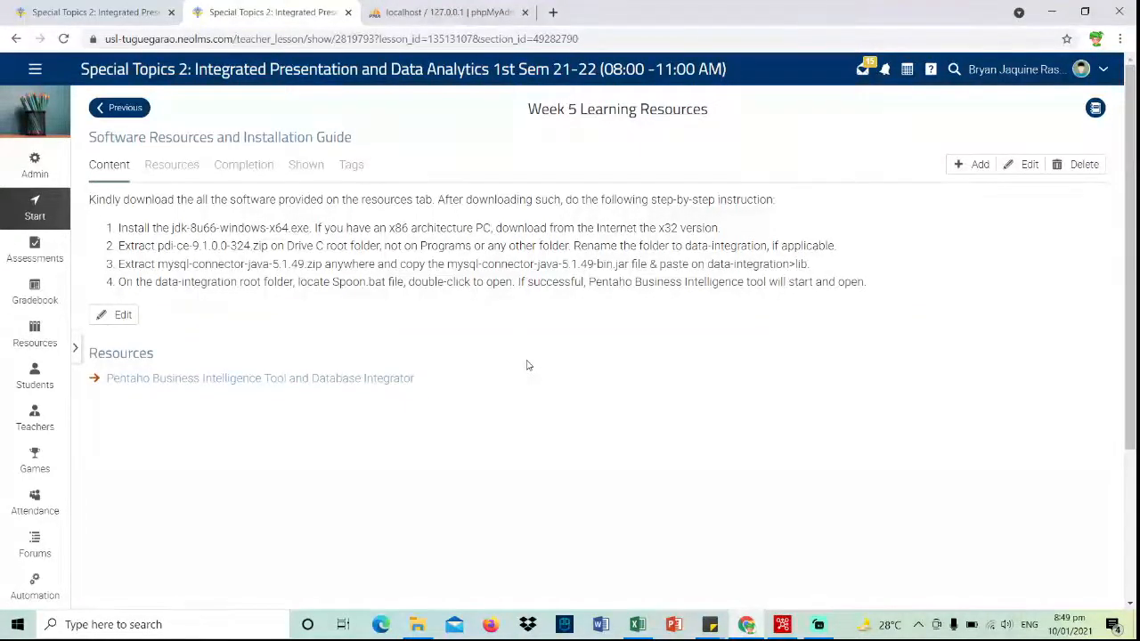
{"action": "left_click", "coordinate": [184, 383]}
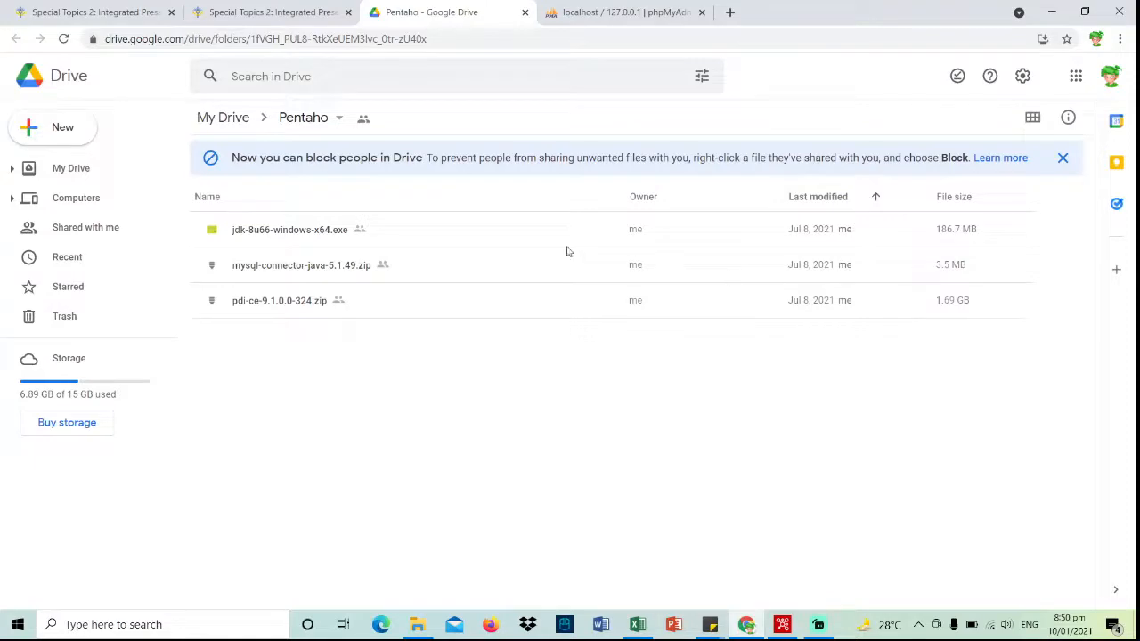
- Return to the Week 5 installation guide, then bring up the C: drive in File Explorer
{"action": "key", "text": "ctrl+shift+Tab"}
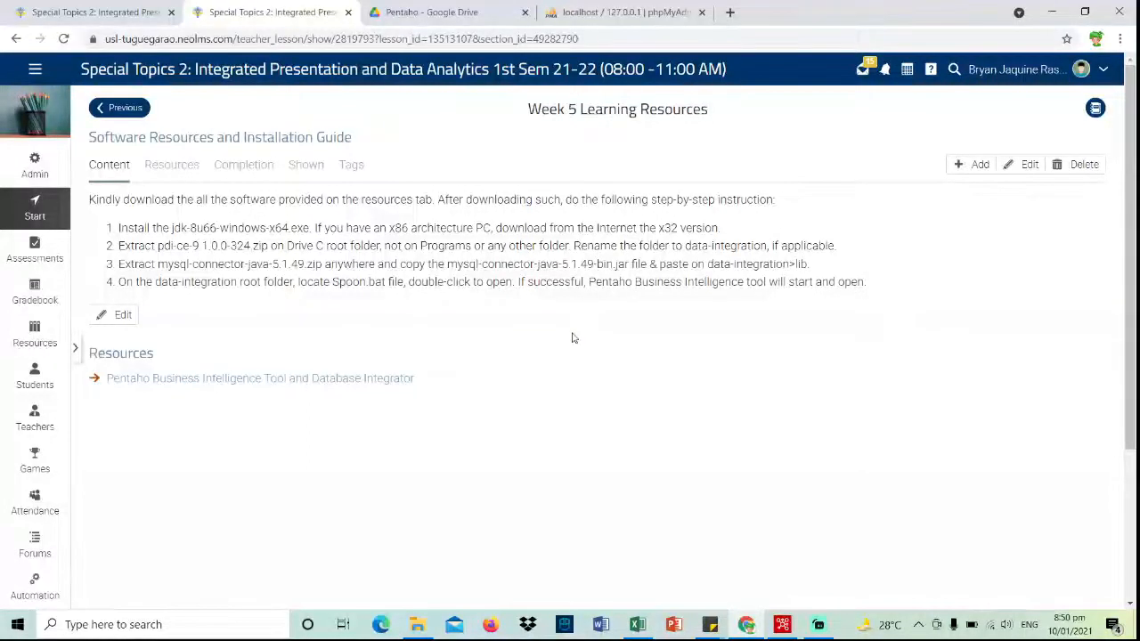
{"action": "key", "text": "alt+Tab"}
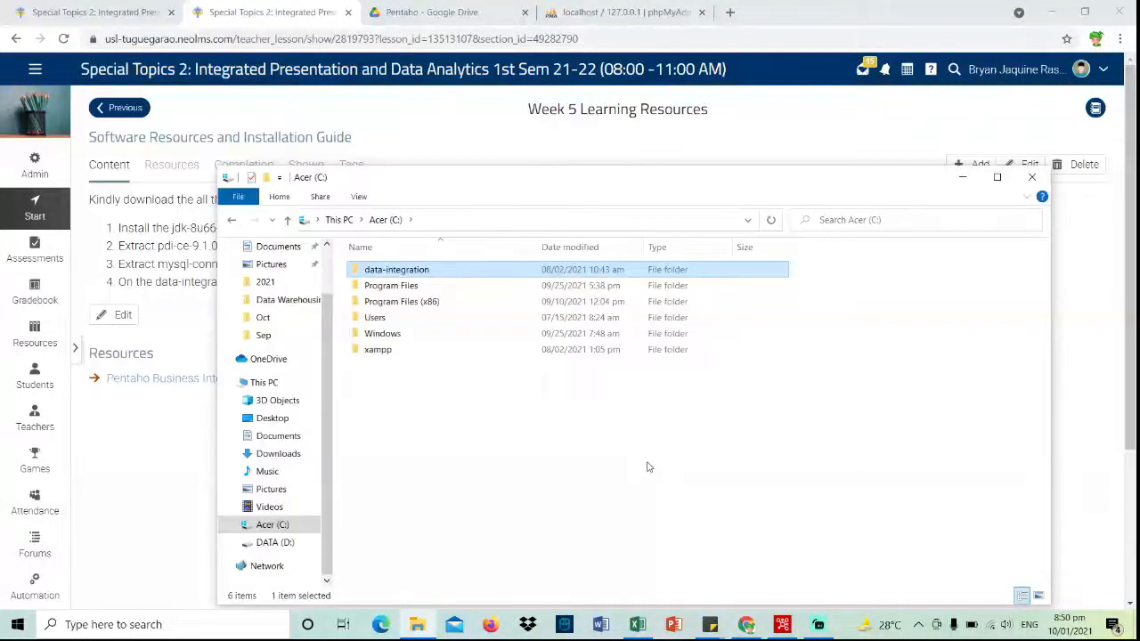
- Open C:\data-integration and launch Spoon.bat to reach the Spoon Welcome page
{"action": "double_click", "coordinate": [597, 276]}
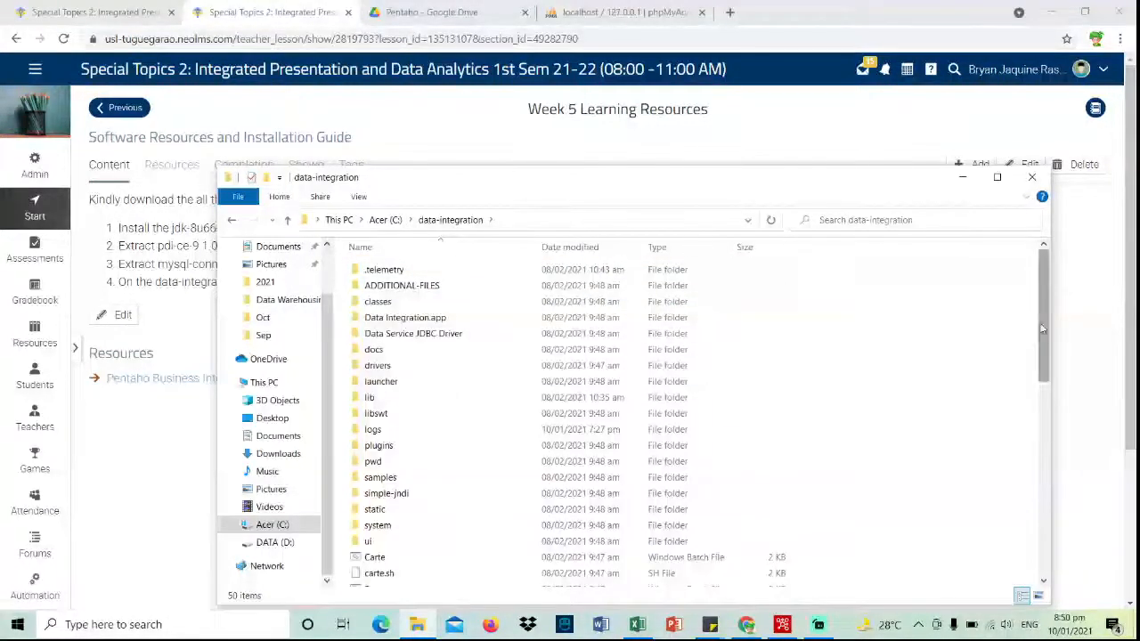
{"action": "left_click_drag", "start_coordinate": [1043, 329], "coordinate": [1044, 543]}
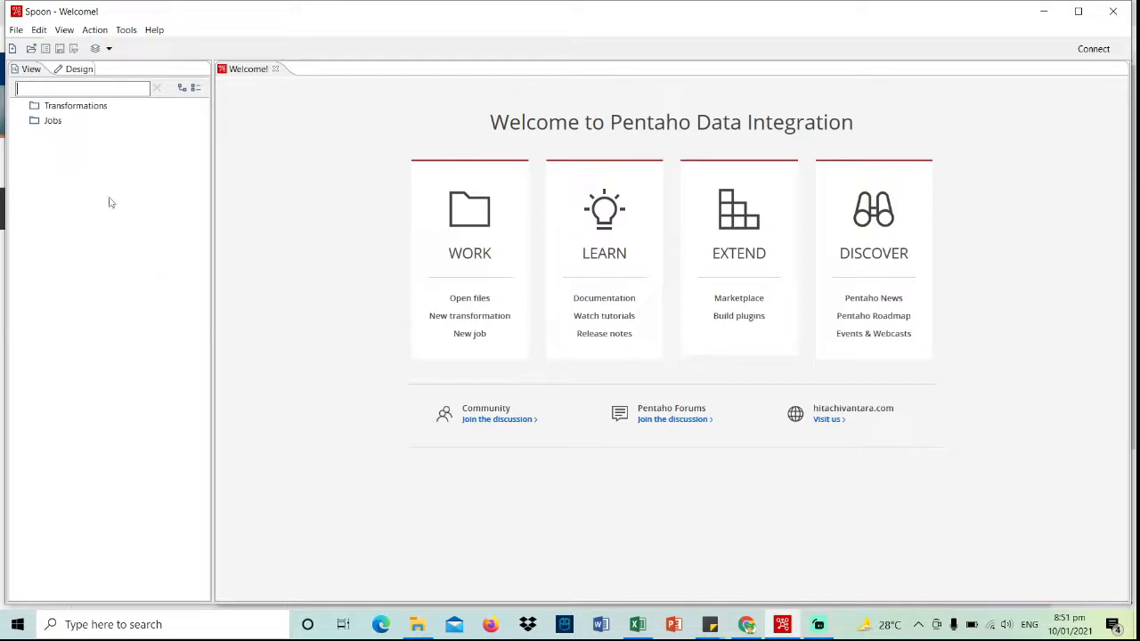
- Create a blank Transformation 1 and expand the Input step category
{"action": "double_click", "coordinate": [78, 108]}
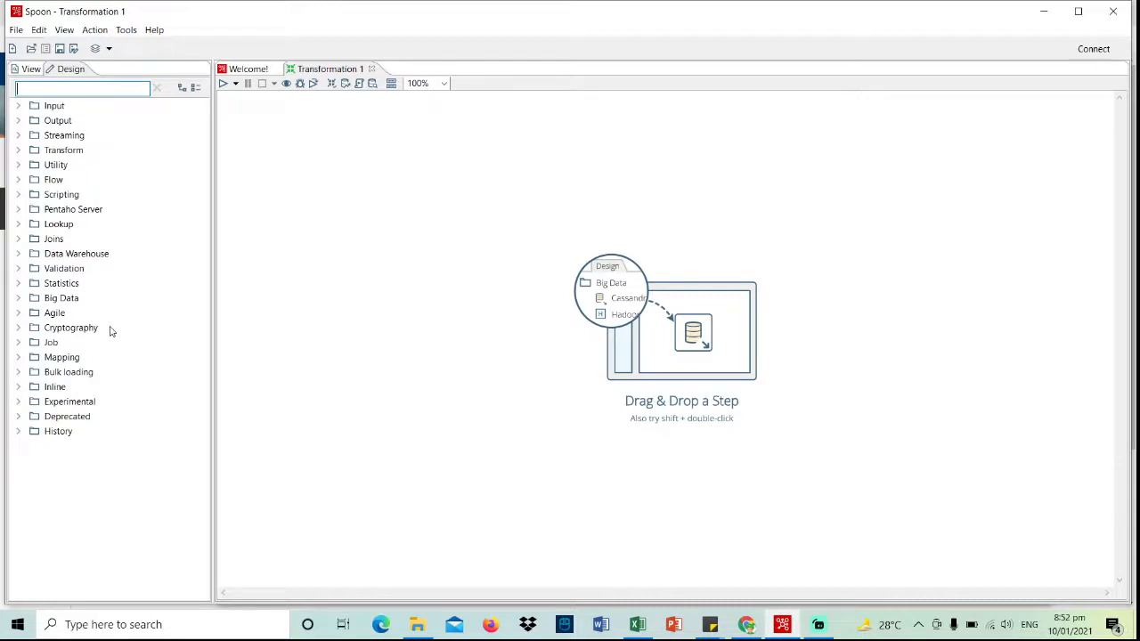
{"action": "left_click", "coordinate": [17, 106]}
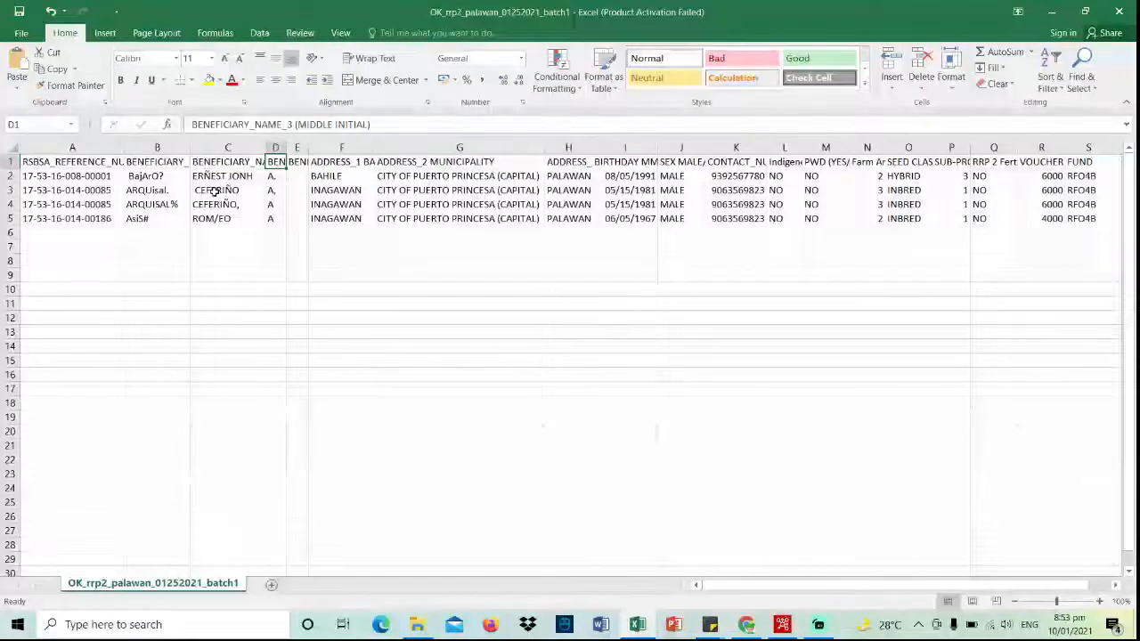
- Review the last-name, first-name and middle-initial headers in B1–D1, then minimise Excel
{"action": "left_click", "coordinate": [174, 166]}
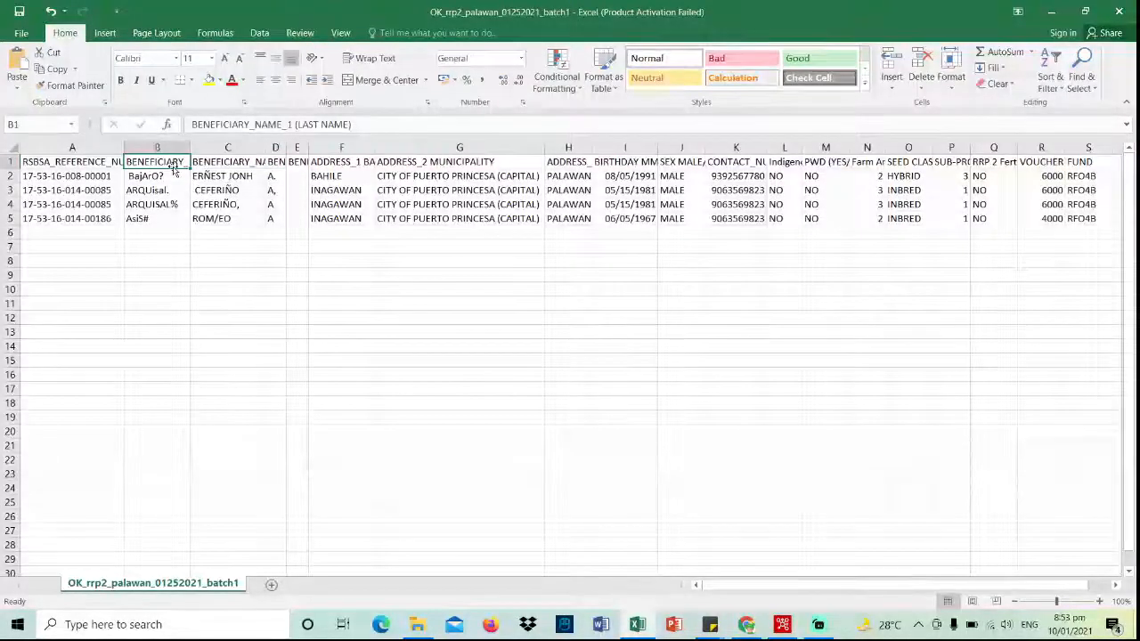
{"action": "left_click", "coordinate": [239, 160]}
{"action": "left_click", "coordinate": [278, 163]}
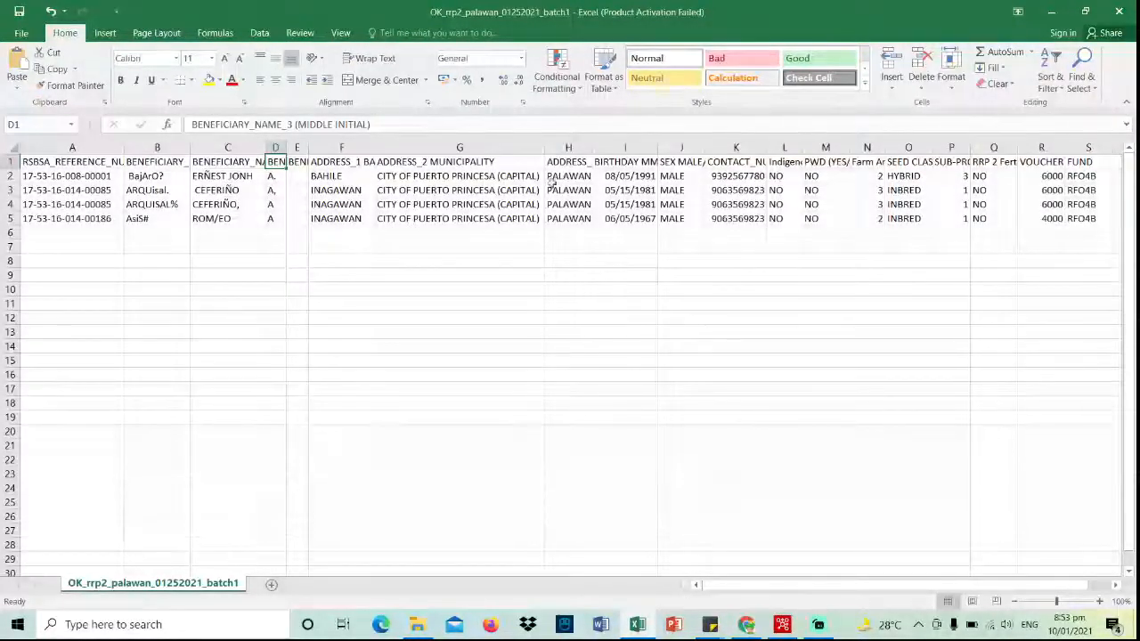
{"action": "left_click", "coordinate": [1051, 12]}
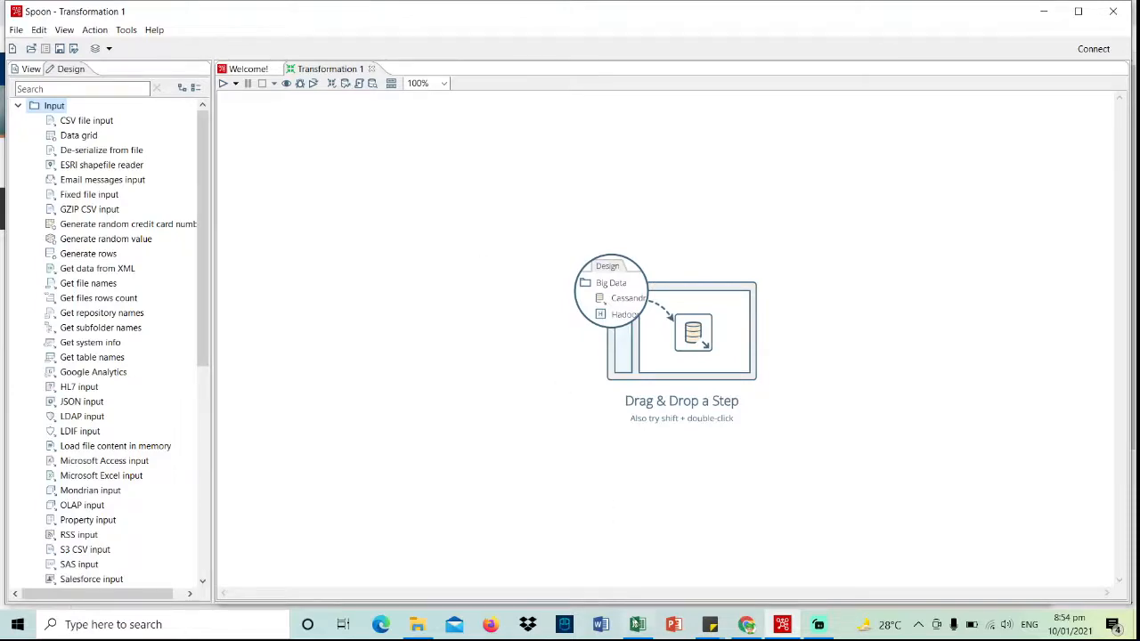
- Place a CSV file input step on the Transformation 1 canvas and open its settings
{"action": "left_click", "coordinate": [638, 625]}
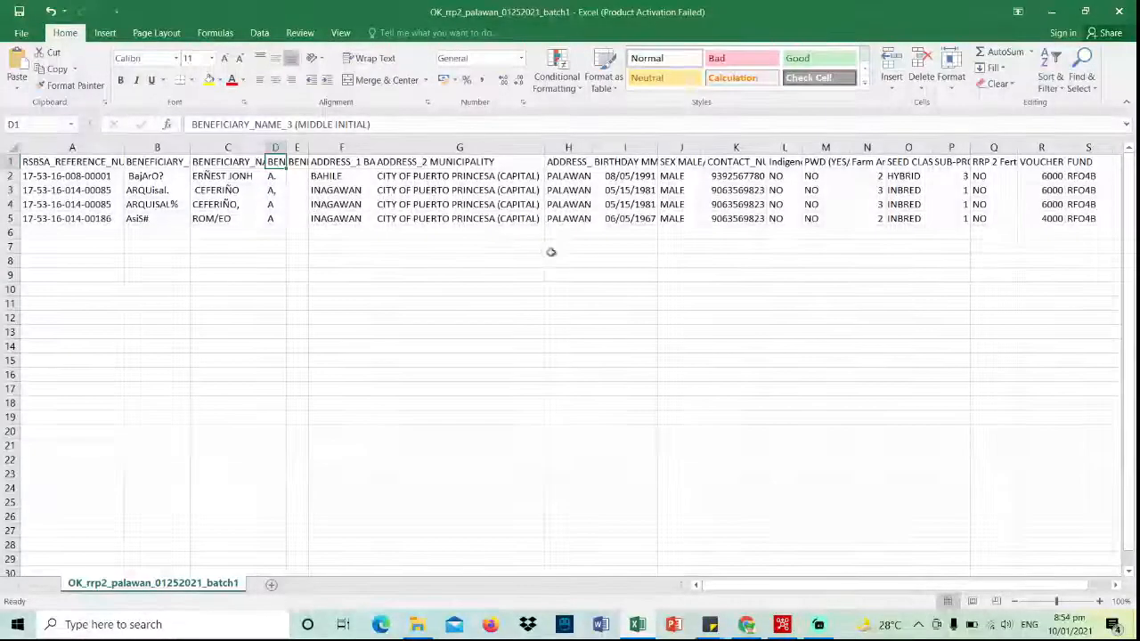
{"action": "left_click", "coordinate": [1051, 12]}
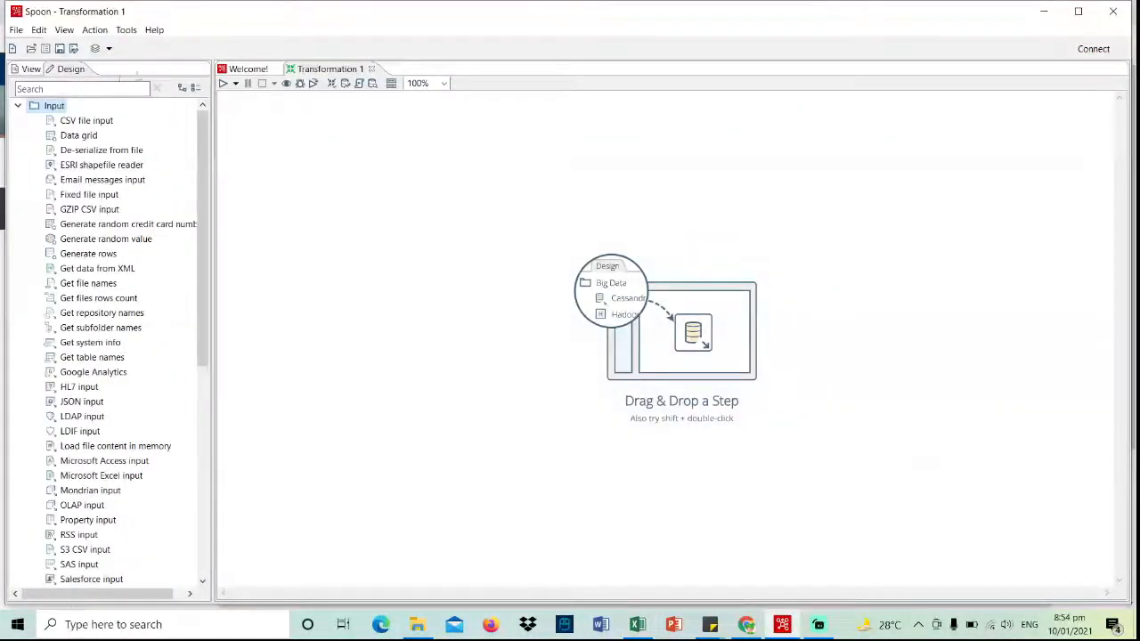
{"action": "left_click", "coordinate": [18, 106]}
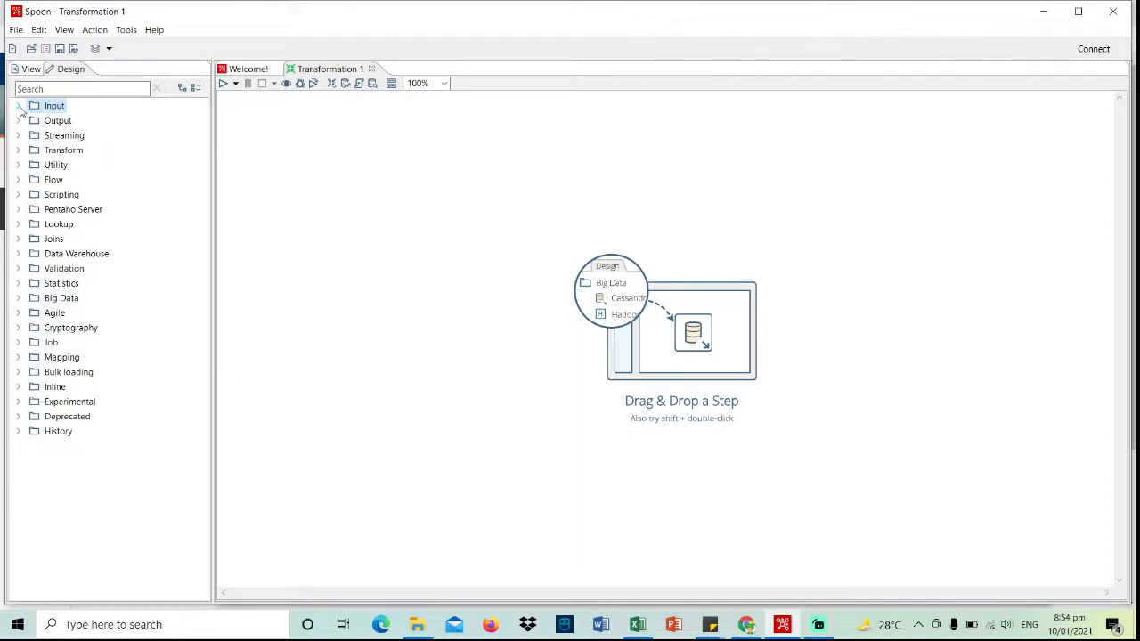
{"action": "left_click", "coordinate": [18, 106]}
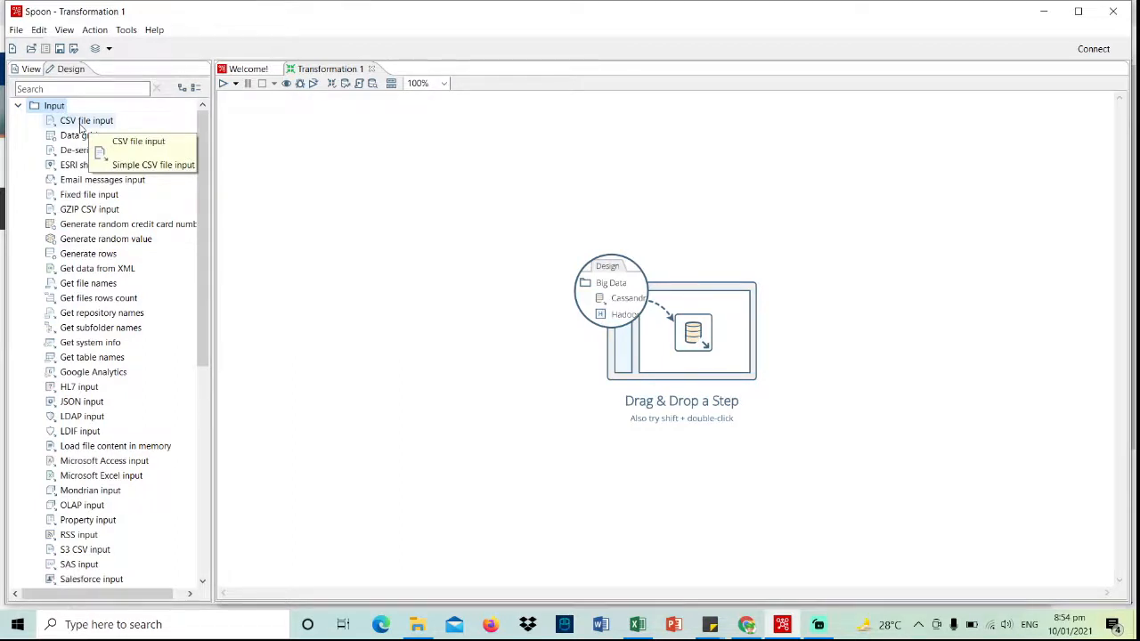
{"action": "left_click_drag", "start_coordinate": [80, 125], "coordinate": [273, 259]}
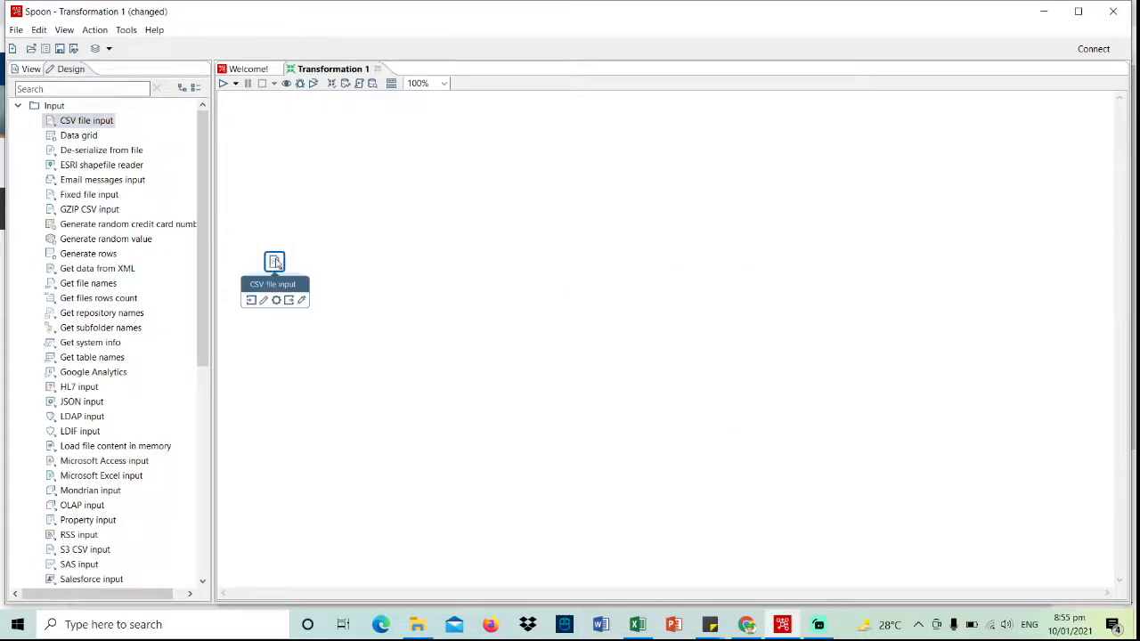
{"action": "double_click", "coordinate": [276, 263]}
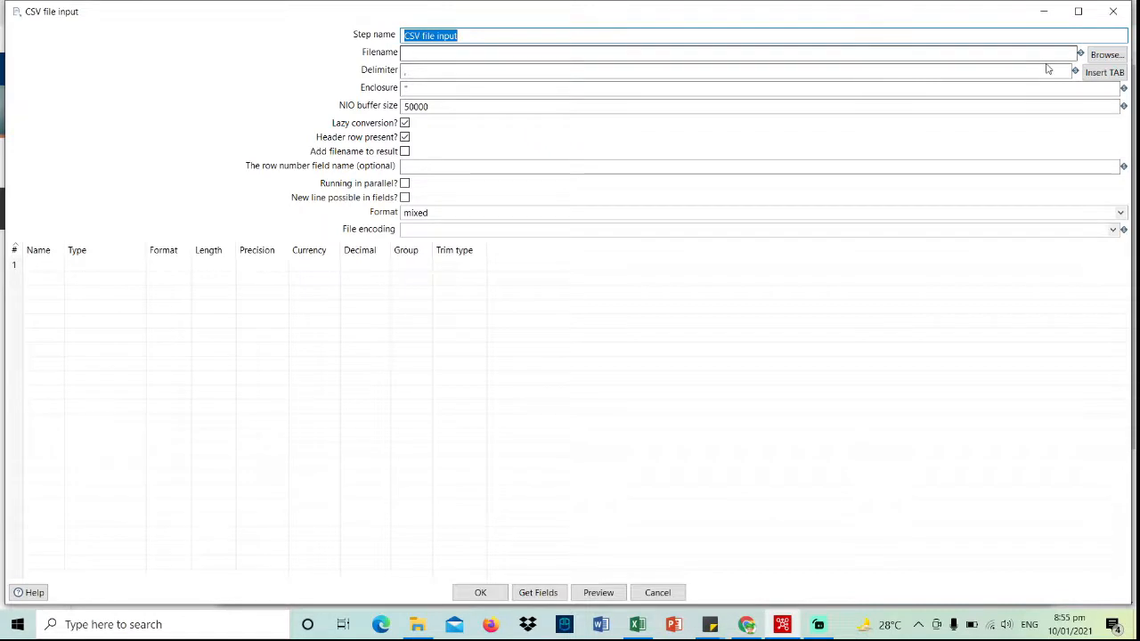
- Select OK_rrp2_palawan_01252021_batch1.csv from the Data Warehousing folder and retrieve its fields
{"action": "left_click", "coordinate": [1106, 55]}
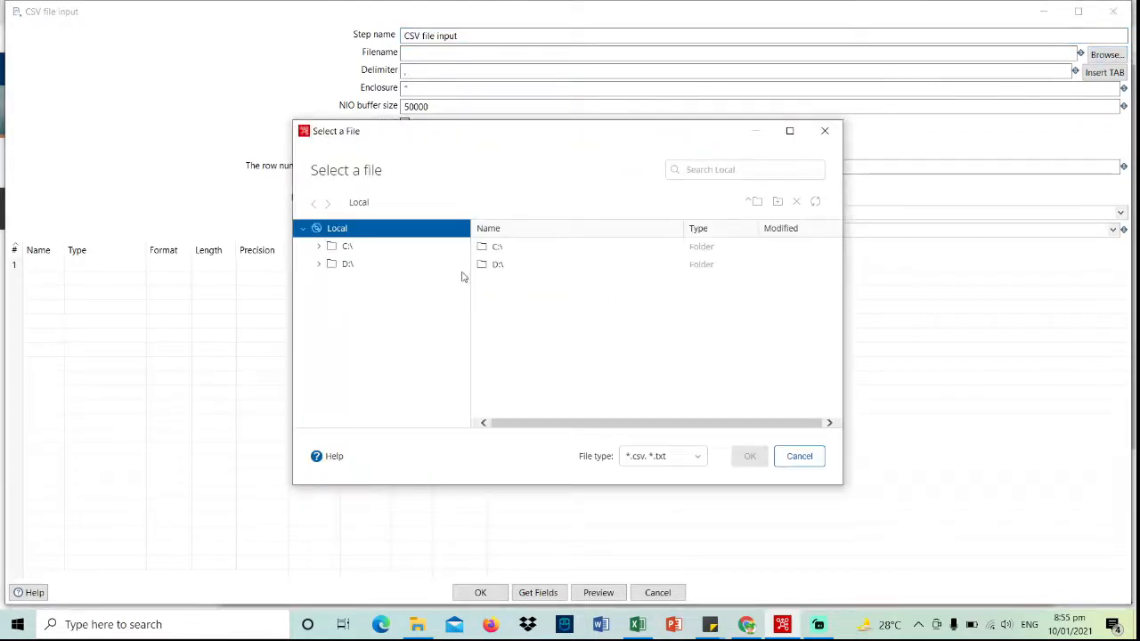
{"action": "left_click", "coordinate": [384, 264]}
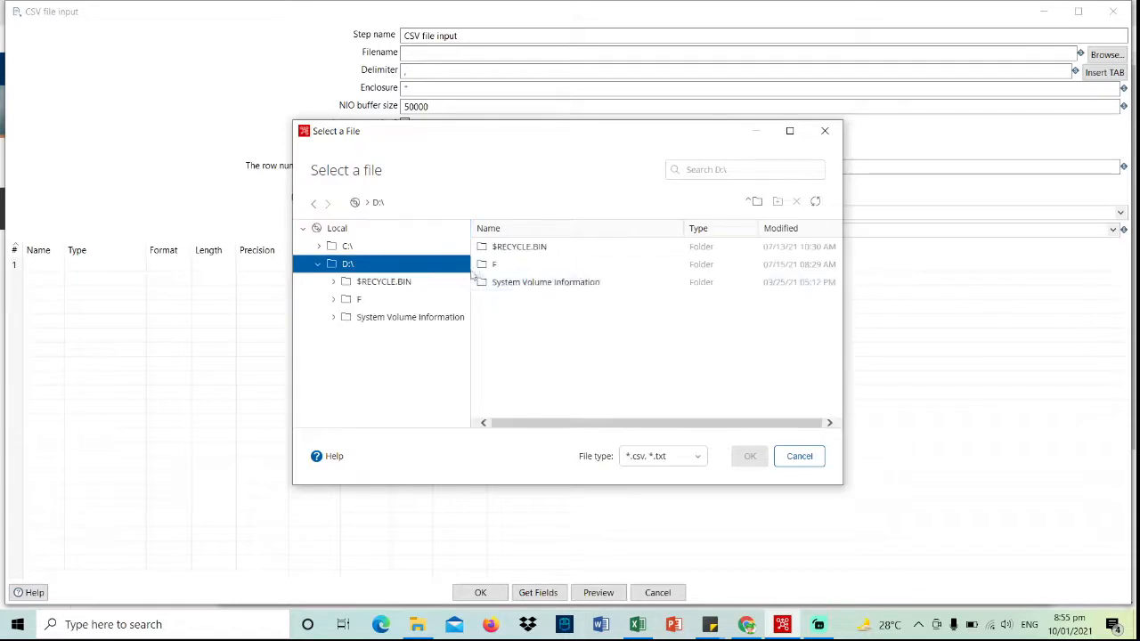
{"action": "double_click", "coordinate": [535, 264]}
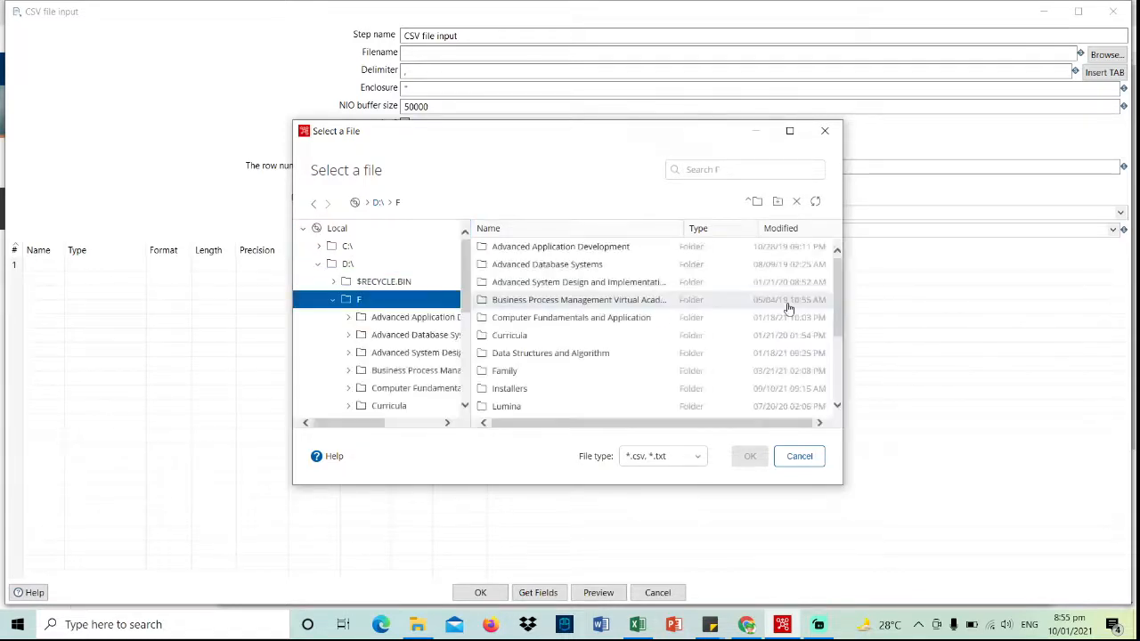
{"action": "scroll", "coordinate": [624, 357], "scroll_direction": "down", "scroll_amount": 3}
{"action": "double_click", "coordinate": [638, 395]}
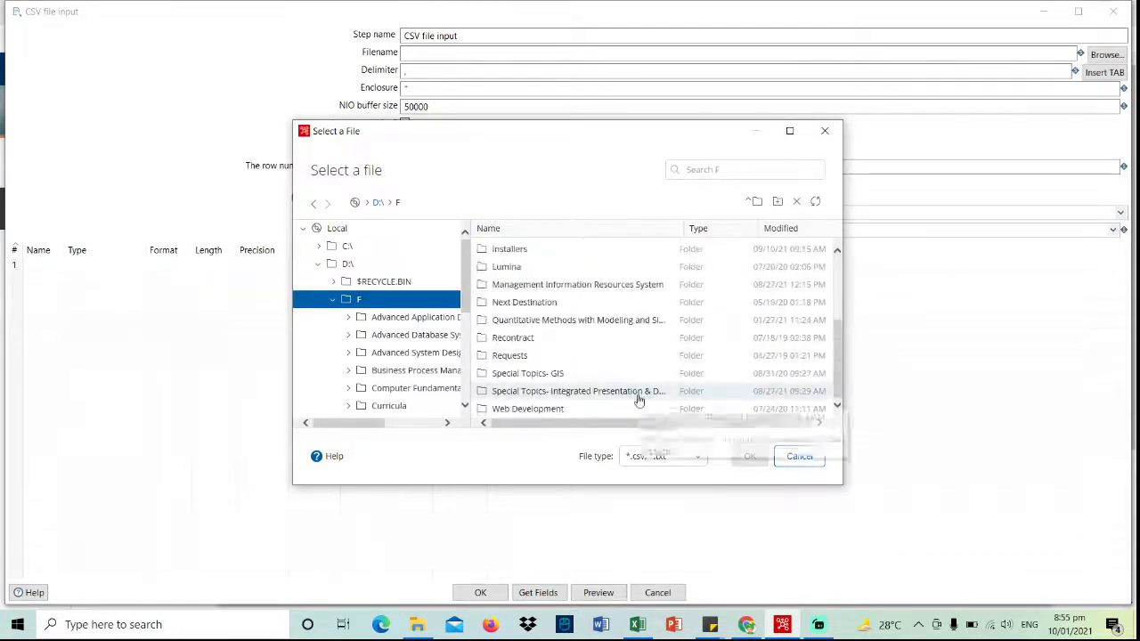
{"action": "double_click", "coordinate": [626, 267]}
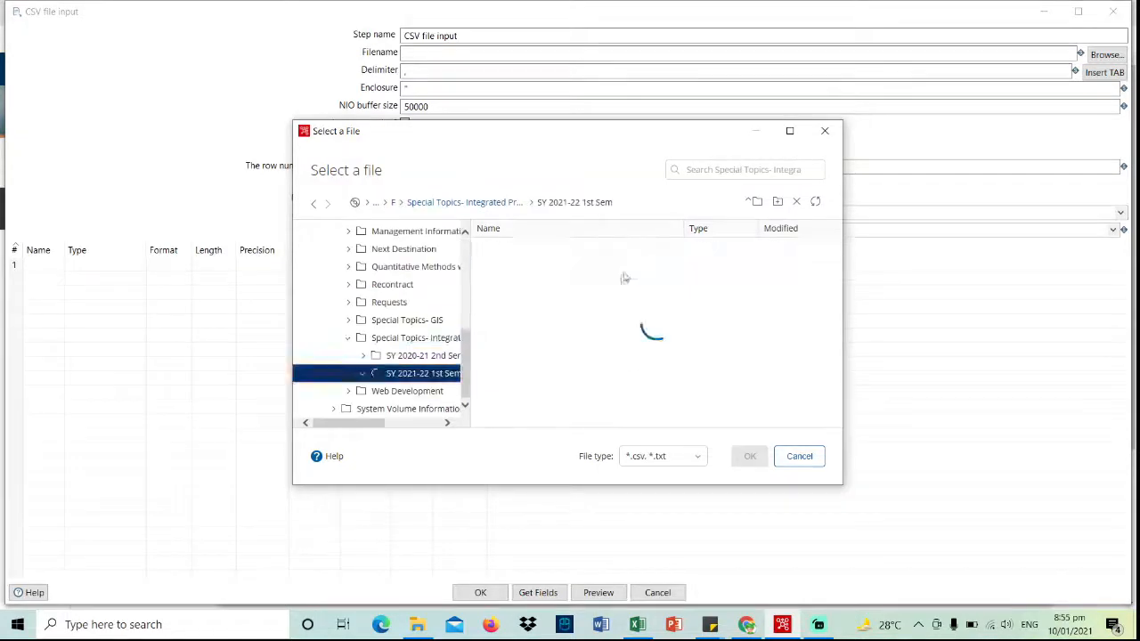
{"action": "double_click", "coordinate": [661, 267]}
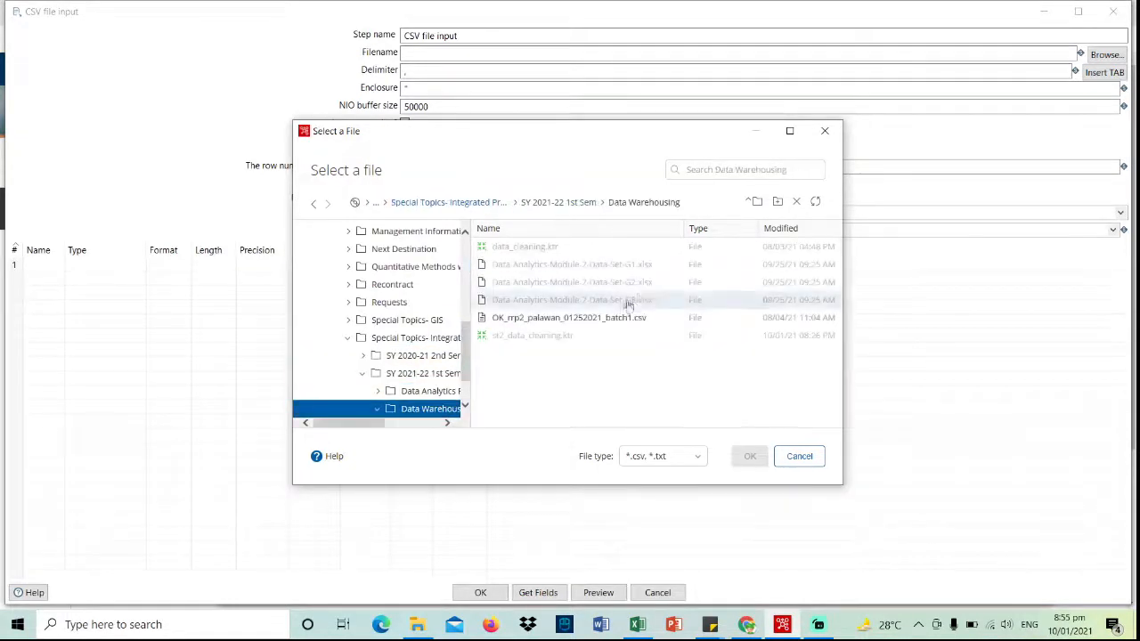
{"action": "left_click", "coordinate": [592, 319]}
{"action": "left_click", "coordinate": [748, 457]}
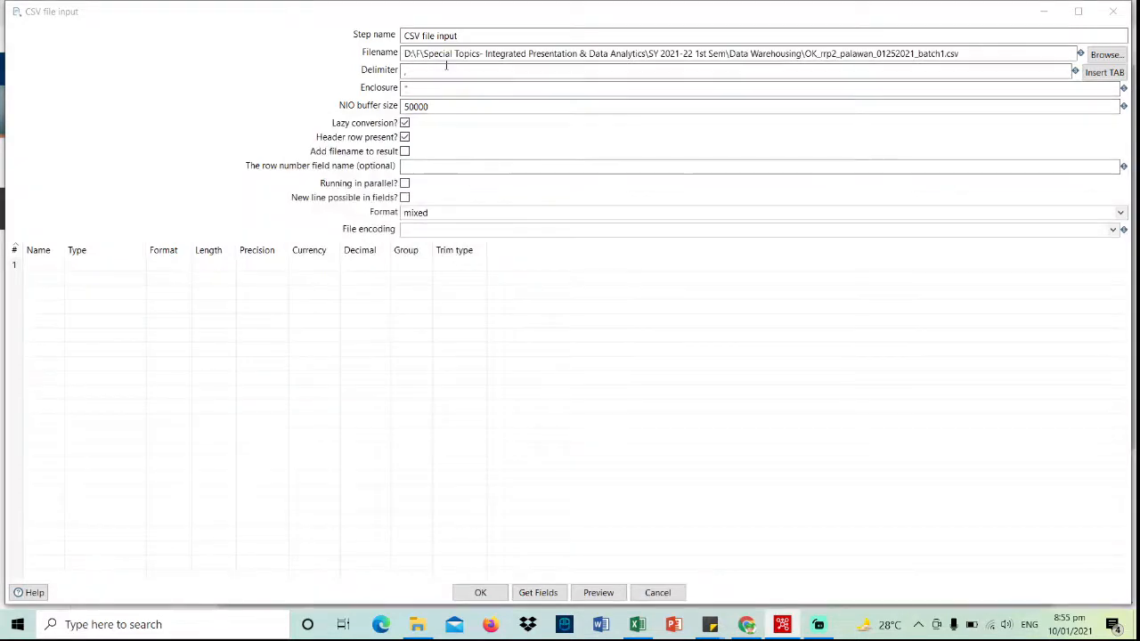
{"action": "left_click", "coordinate": [547, 597]}
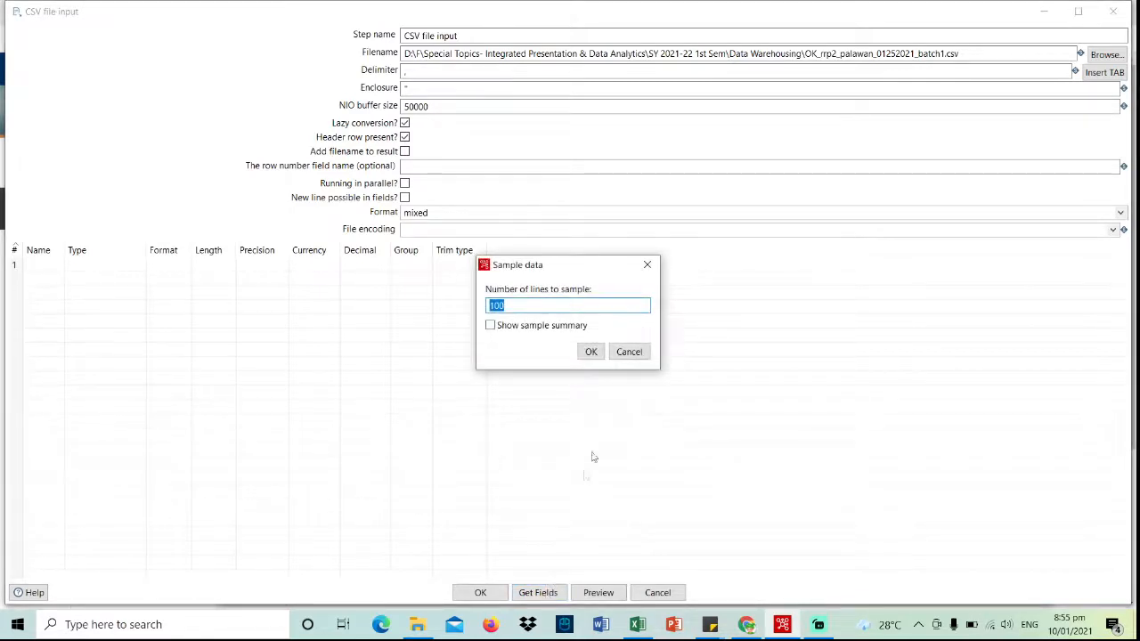
- Sample 100 lines, then set length 50 for RSBSA_REFERENCE_NUMBER, last, first, middle-initial and suffix fields
{"action": "left_click", "coordinate": [591, 353]}
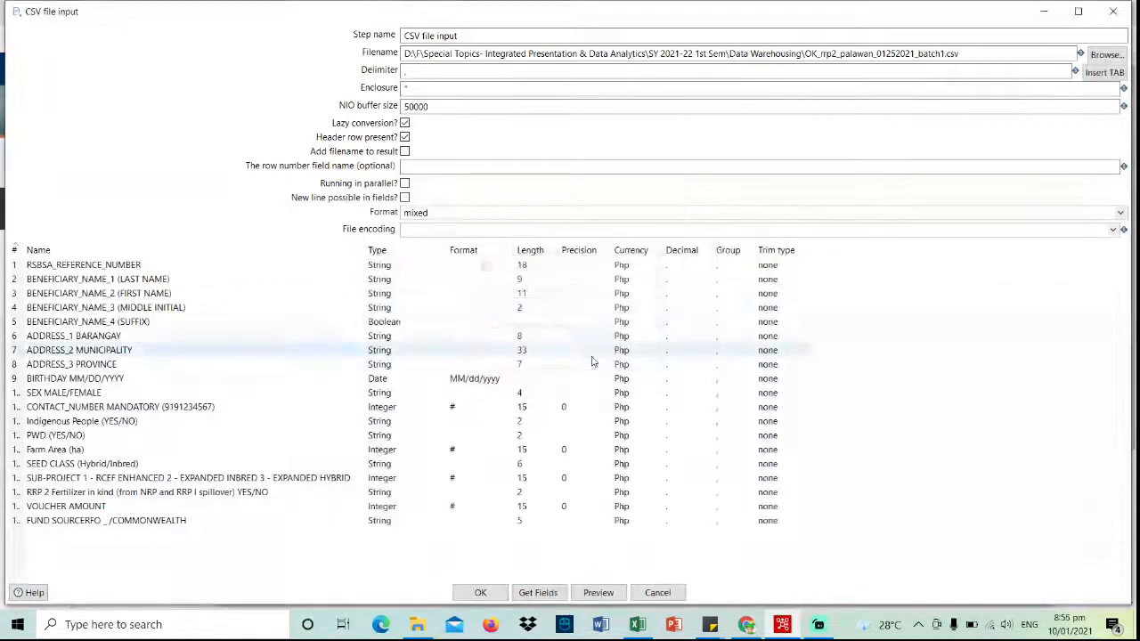
{"action": "left_click", "coordinate": [534, 266]}
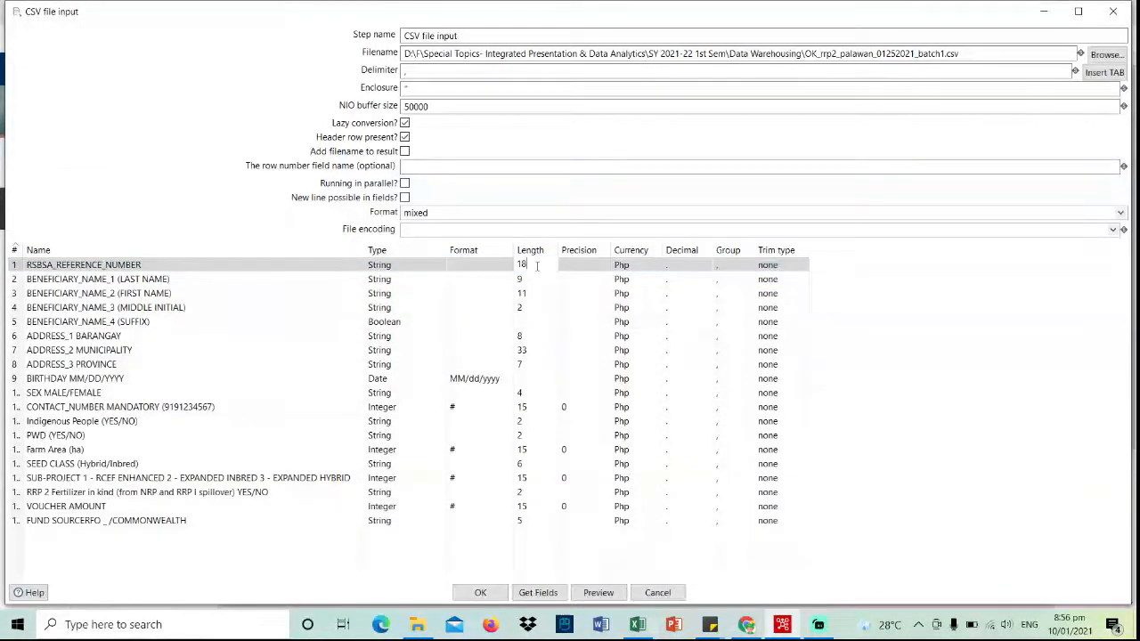
{"action": "key", "text": "BackSpace"}
{"action": "key", "text": "BackSpace"}
{"action": "type", "text": "50"}
{"action": "key", "text": "Return"}
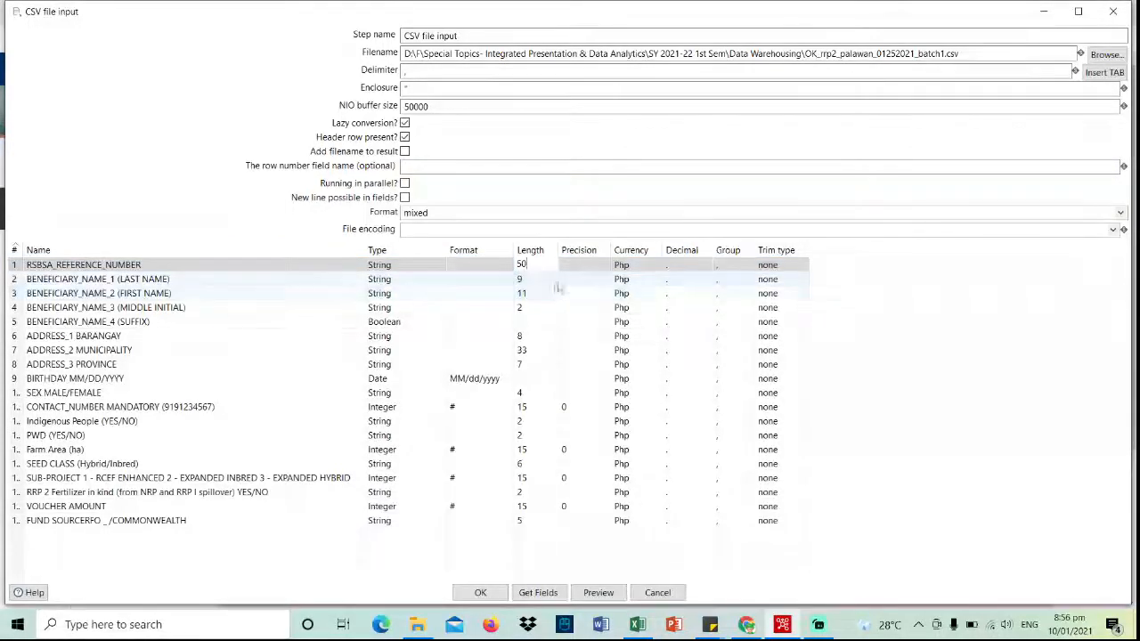
{"action": "left_click", "coordinate": [536, 279]}
{"action": "type", "text": "50"}
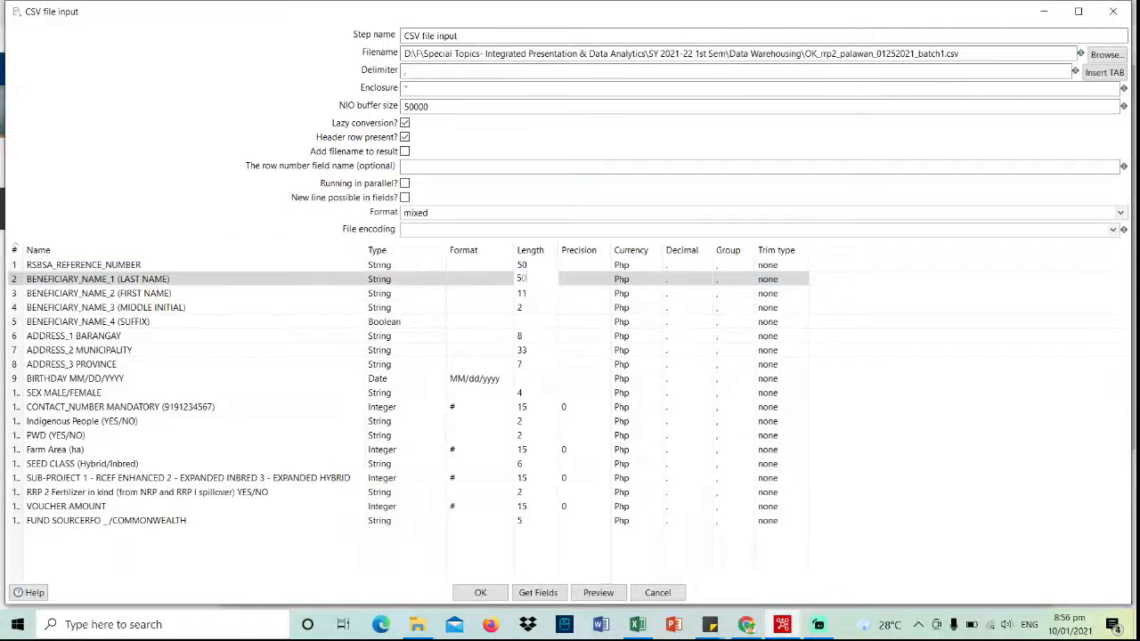
{"action": "left_click", "coordinate": [537, 292]}
{"action": "type", "text": "50"}
{"action": "left_click", "coordinate": [534, 308]}
{"action": "type", "text": "50"}
{"action": "left_click", "coordinate": [536, 322]}
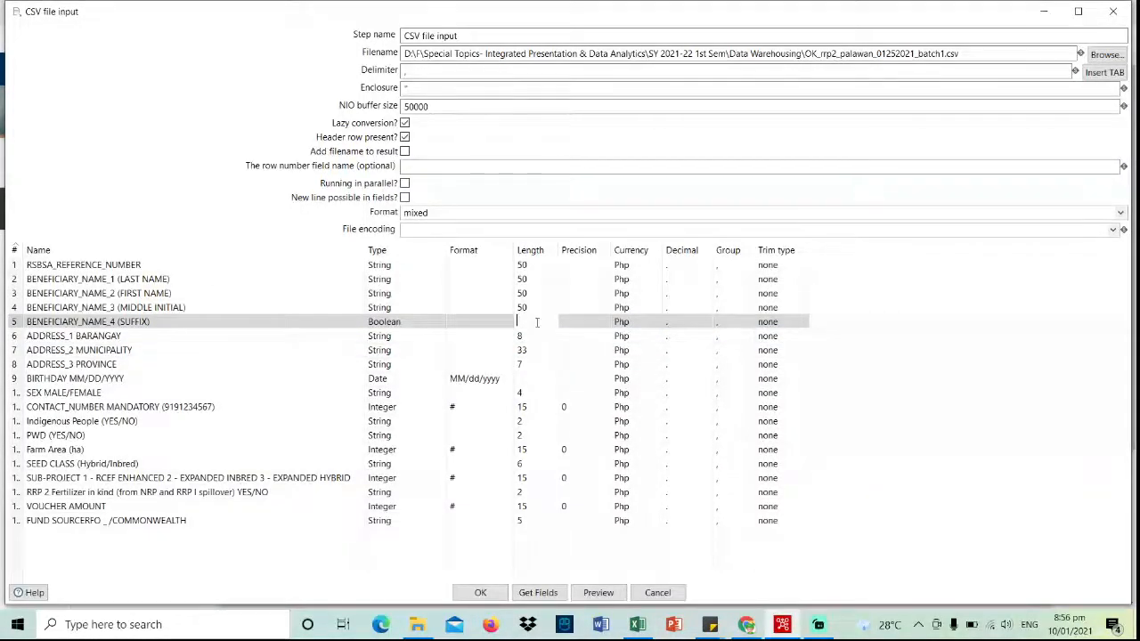
{"action": "key", "text": "Return"}
- Make the suffix field a String and set barangay, municipality and province lengths to 50
{"action": "left_click", "coordinate": [415, 321]}
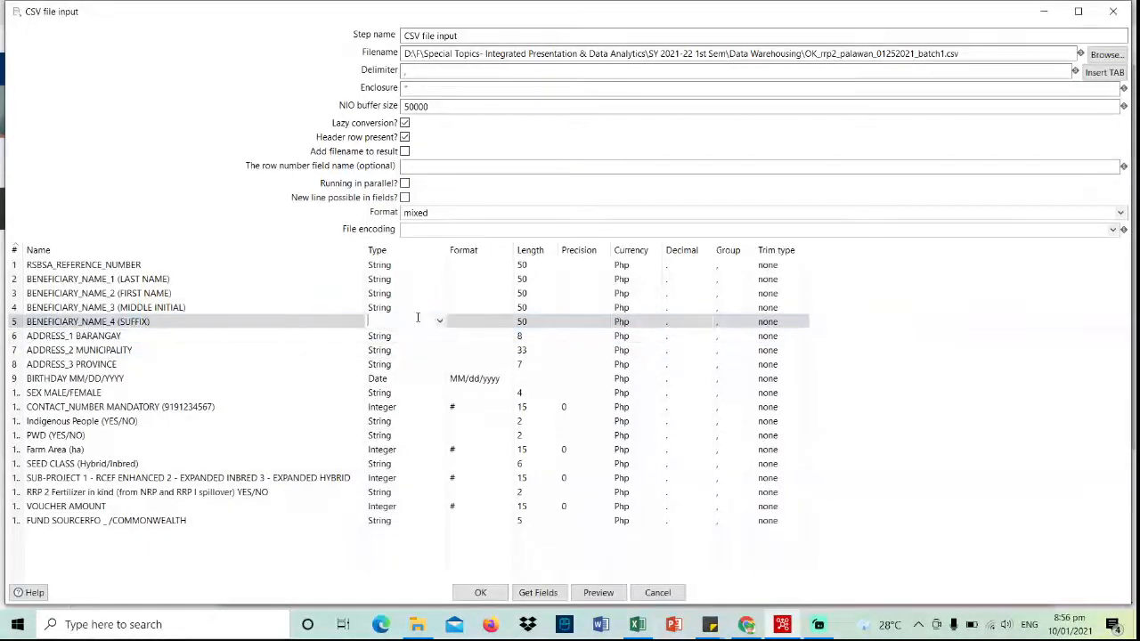
{"action": "left_click", "coordinate": [439, 322]}
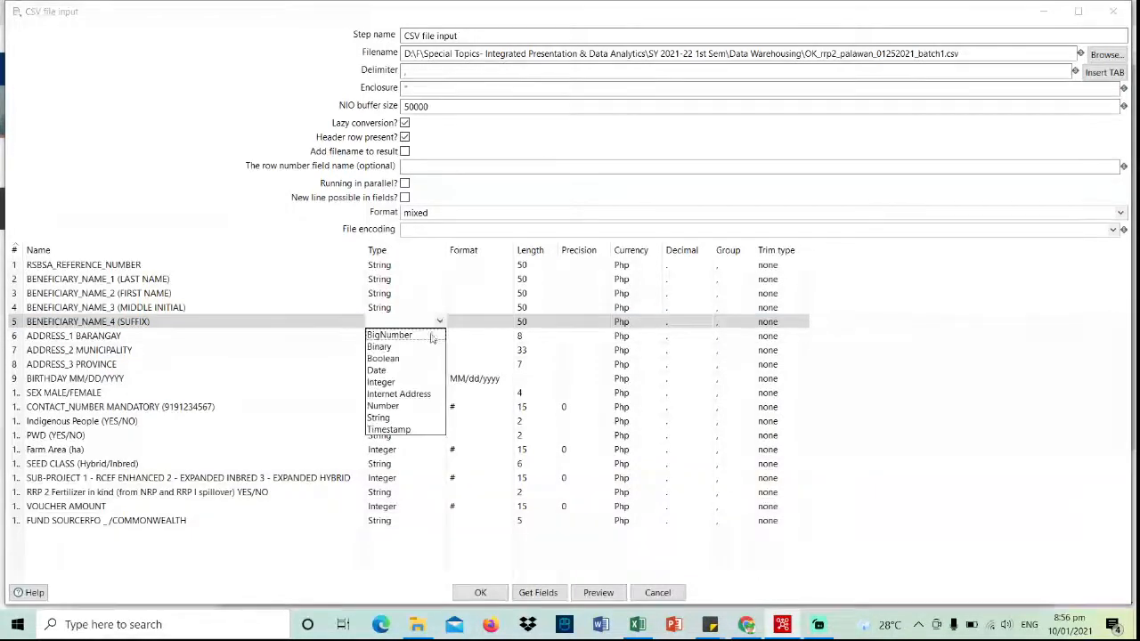
{"action": "left_click", "coordinate": [383, 417]}
{"action": "left_click", "coordinate": [539, 336]}
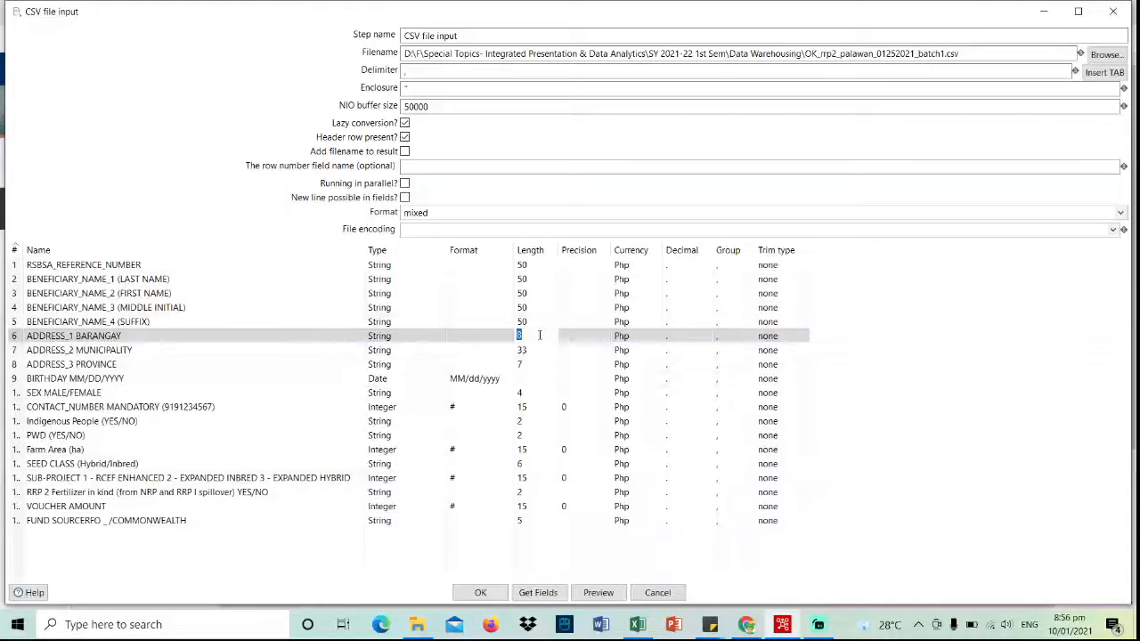
{"action": "type", "text": "50"}
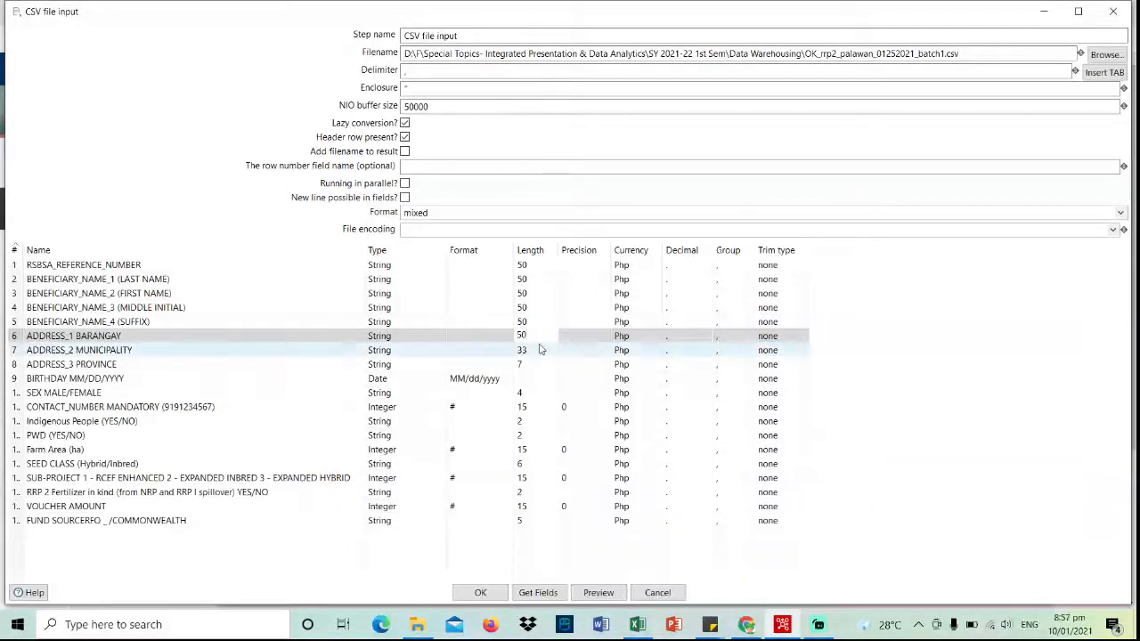
{"action": "left_click", "coordinate": [540, 348]}
{"action": "type", "text": "50"}
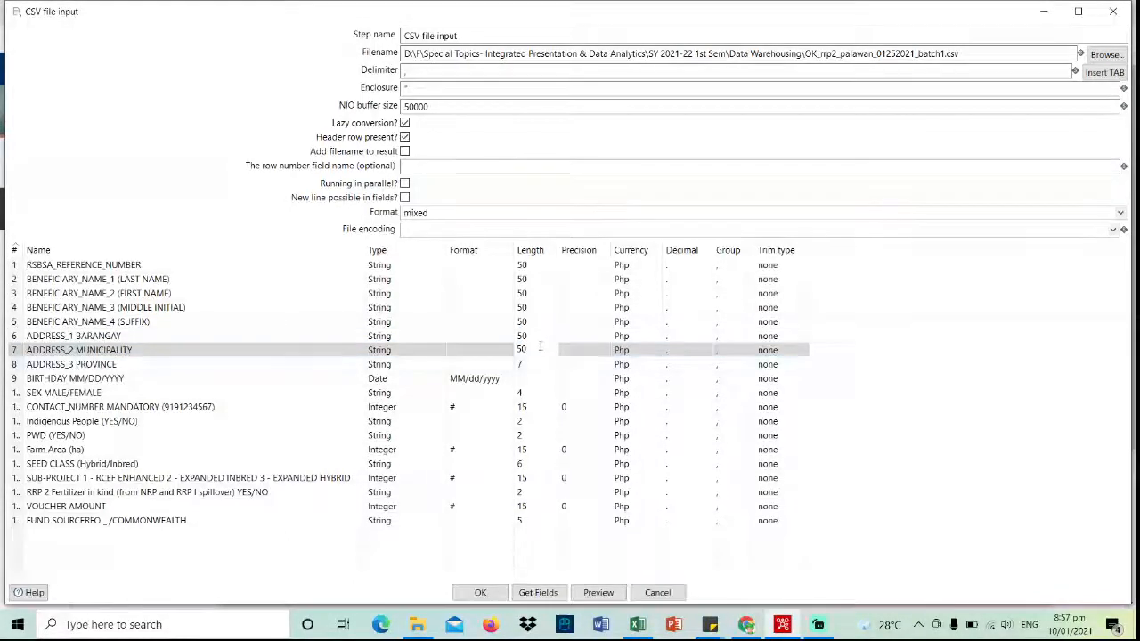
{"action": "left_click", "coordinate": [540, 365]}
{"action": "type", "text": "50"}
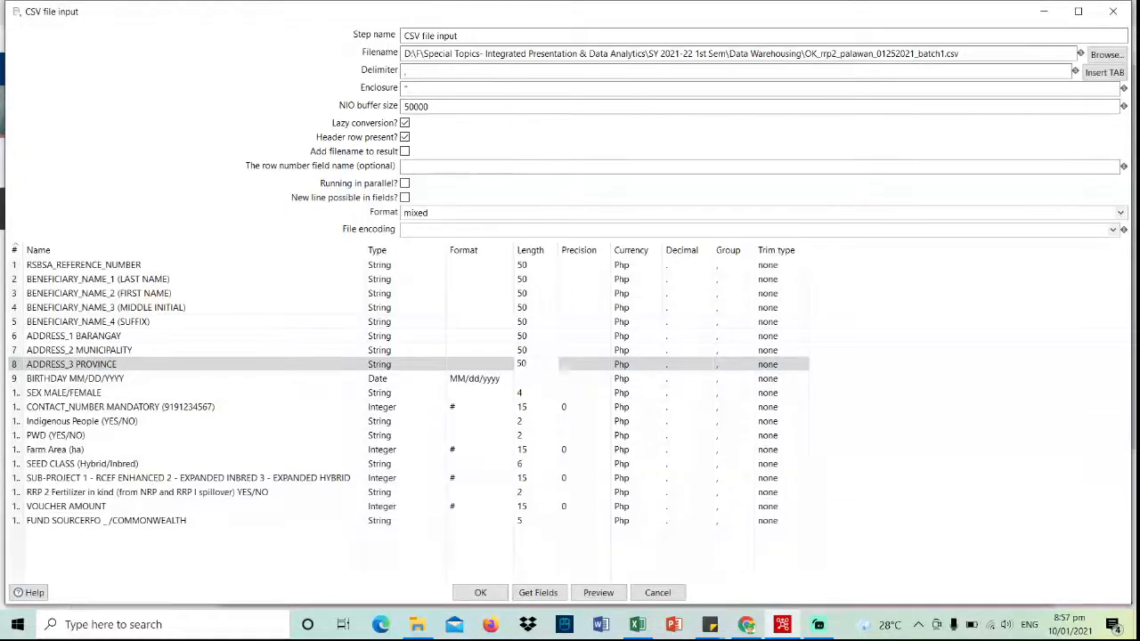
- Make the birthday field a String, delete its MM/dd/yyyy format, and set length 50
{"action": "left_click", "coordinate": [434, 380]}
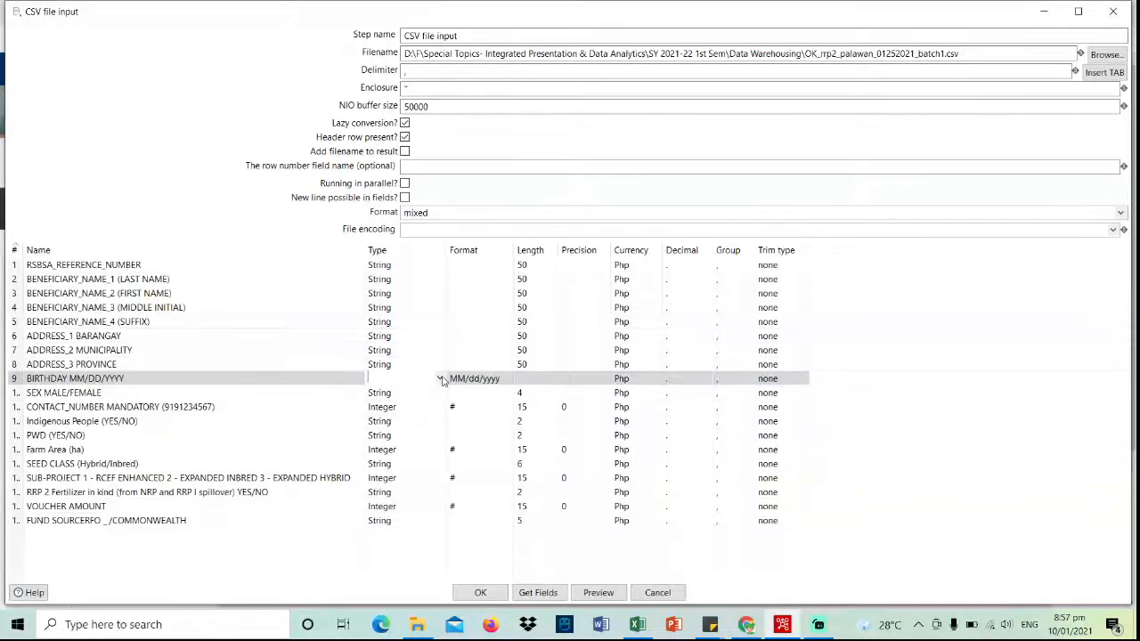
{"action": "left_click", "coordinate": [439, 379]}
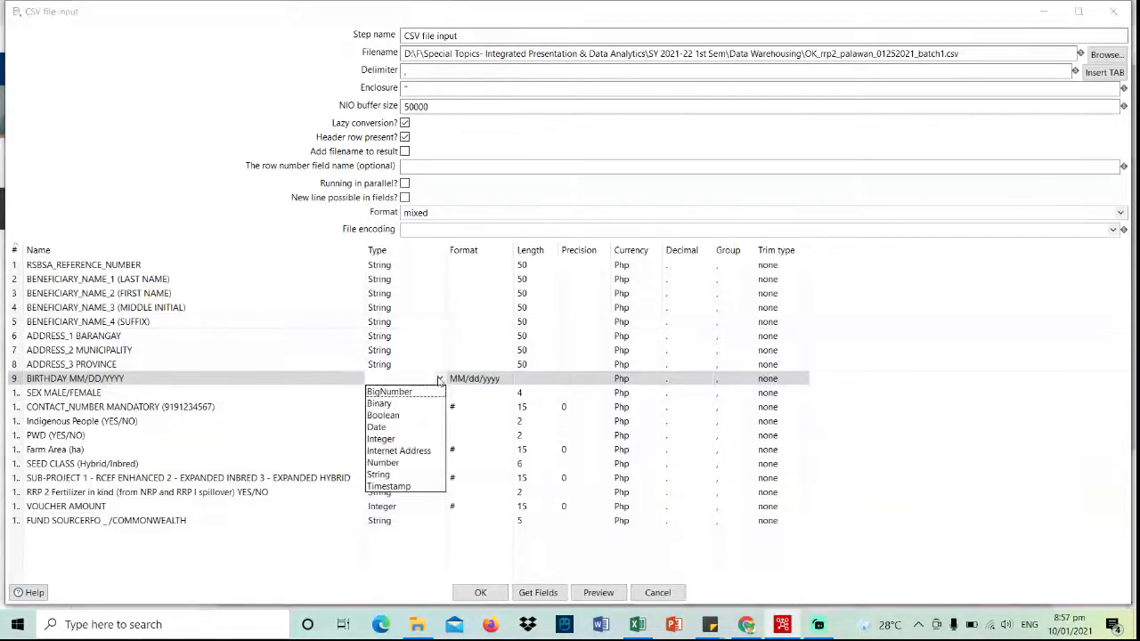
{"action": "left_click", "coordinate": [398, 477]}
{"action": "key", "text": "Tab"}
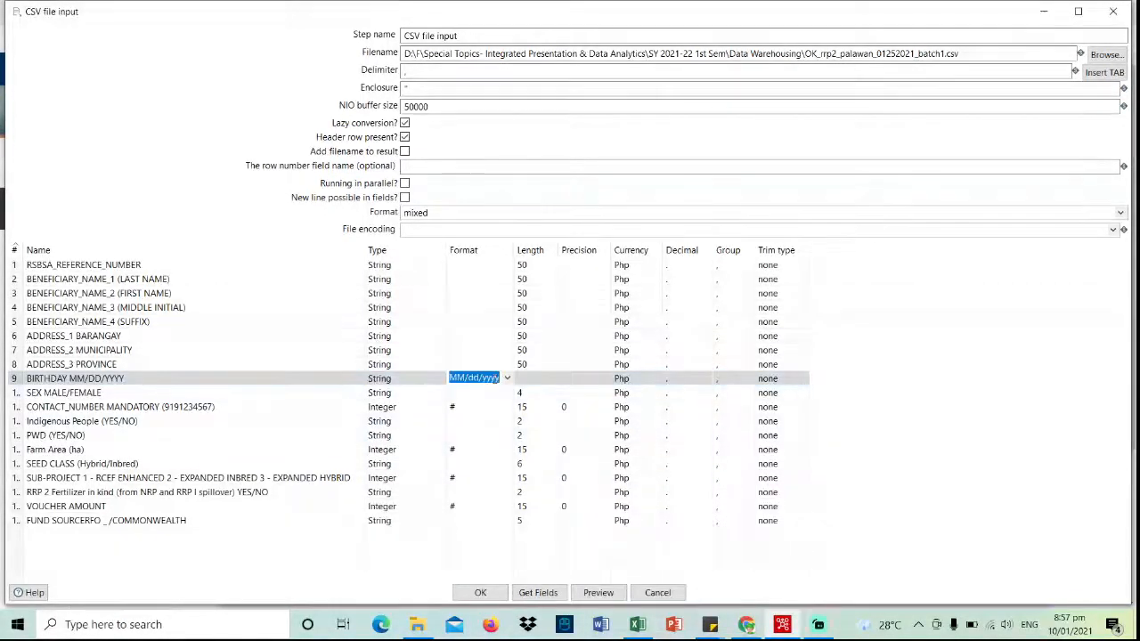
{"action": "key", "text": "BackSpace"}
{"action": "key", "text": "Tab"}
{"action": "type", "text": "50"}
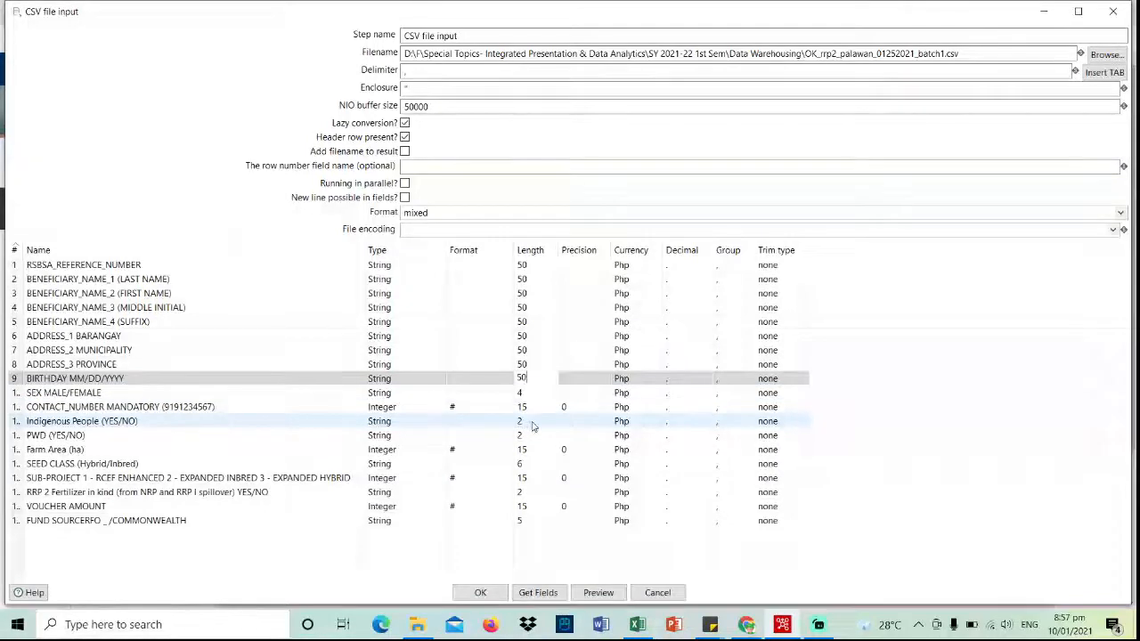
- Set Indigenous People, PWD, SEED CLASS, RRP 2 fertilizer and fund source lengths to 50, then confirm
{"action": "left_click", "coordinate": [533, 424]}
{"action": "type", "text": "50"}
{"action": "left_click", "coordinate": [529, 435]}
{"action": "type", "text": "50"}
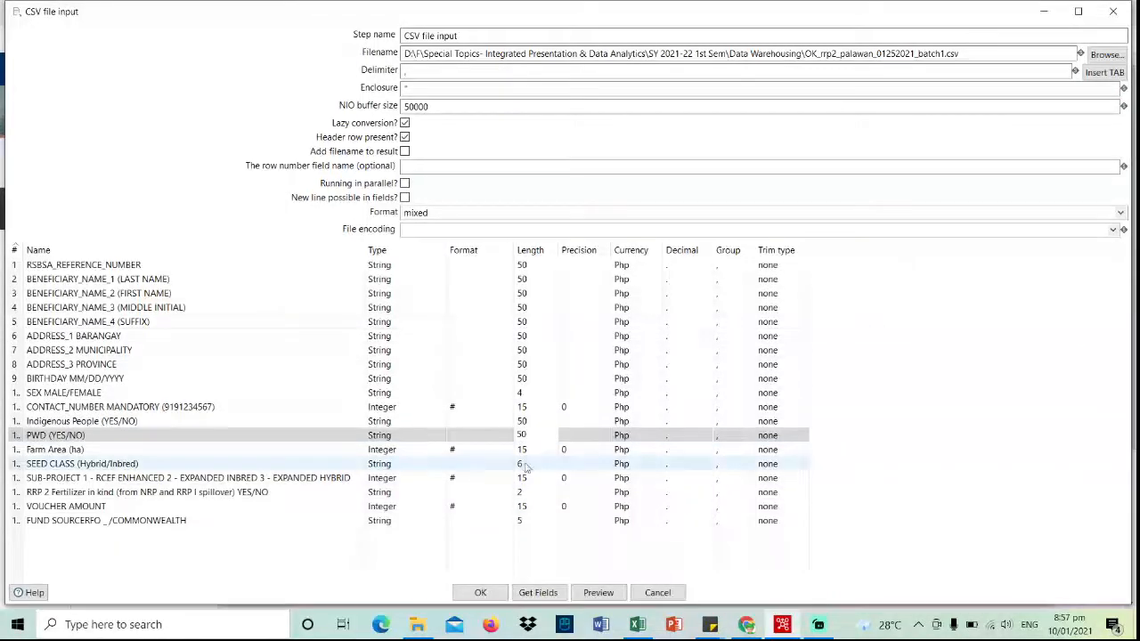
{"action": "left_click", "coordinate": [527, 463]}
{"action": "type", "text": "50"}
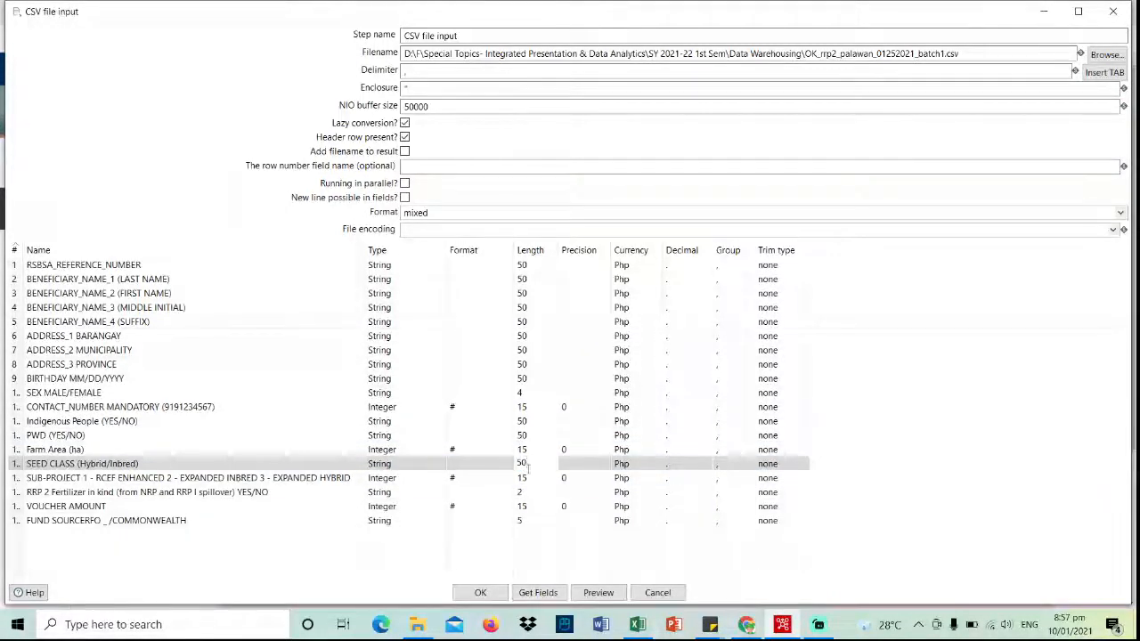
{"action": "left_click", "coordinate": [533, 490]}
{"action": "type", "text": "50"}
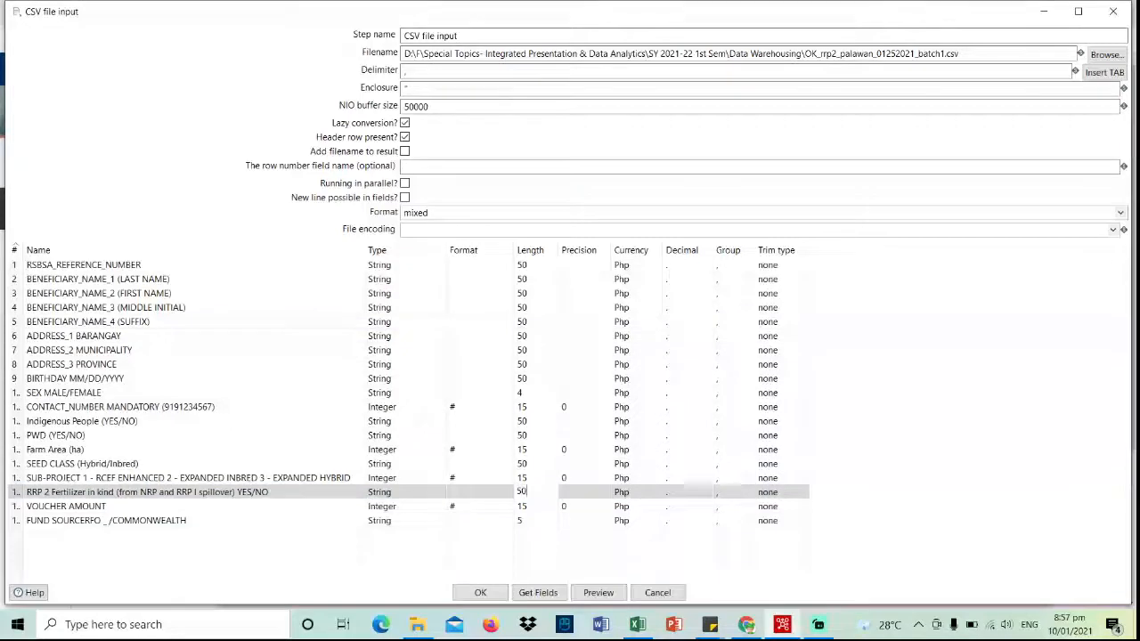
{"action": "left_click", "coordinate": [531, 521]}
{"action": "type", "text": "50"}
{"action": "key", "text": "Return"}
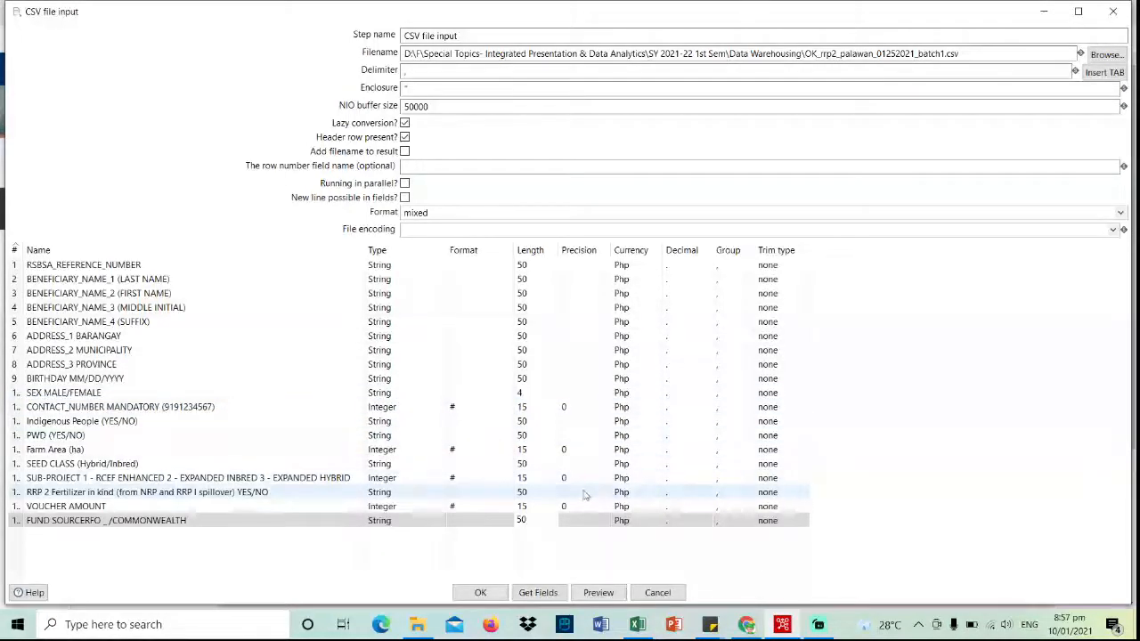
{"action": "left_click", "coordinate": [480, 593]}
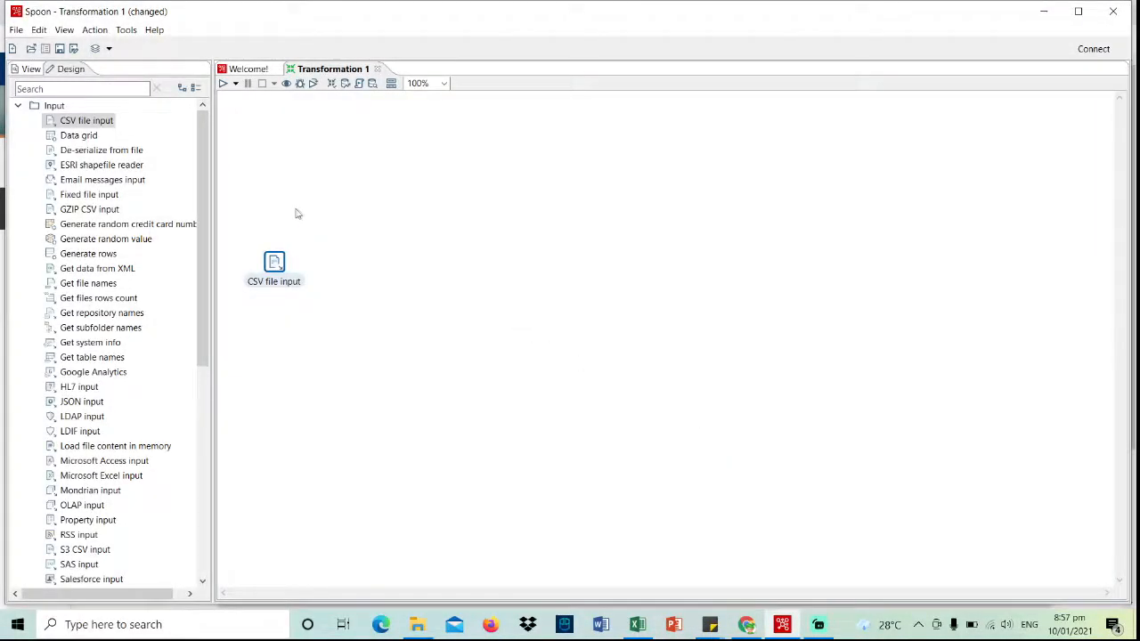
- Find 'dummy' in the step list and place a Dummy (do nothing) step above-right of CSV file input
{"action": "left_click", "coordinate": [20, 107]}
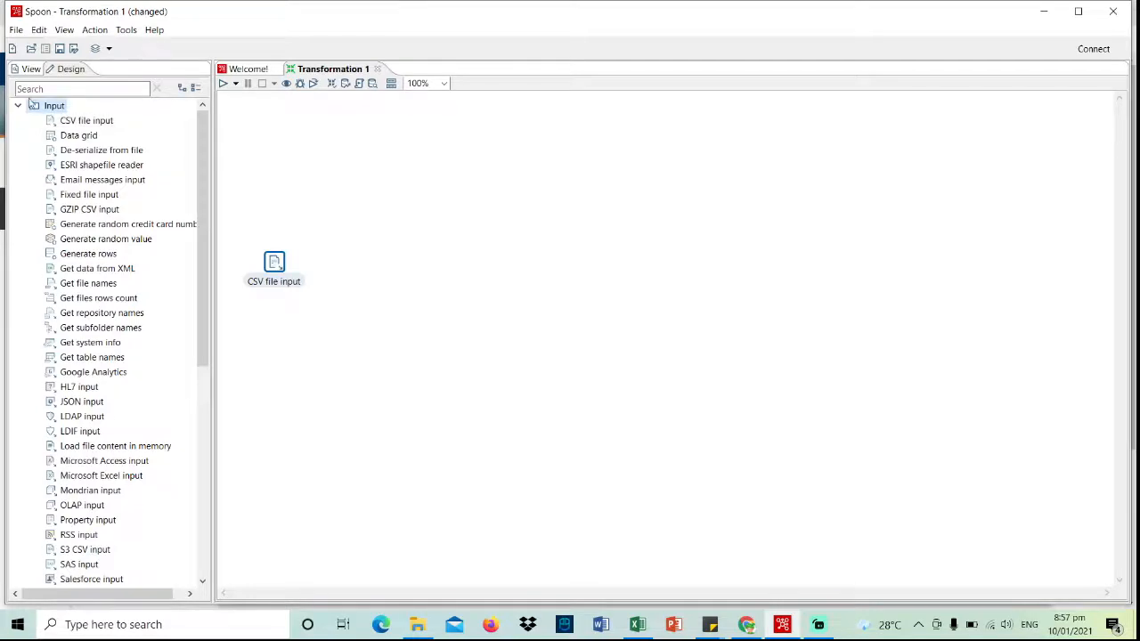
{"action": "left_click", "coordinate": [19, 106]}
{"action": "left_click", "coordinate": [41, 88]}
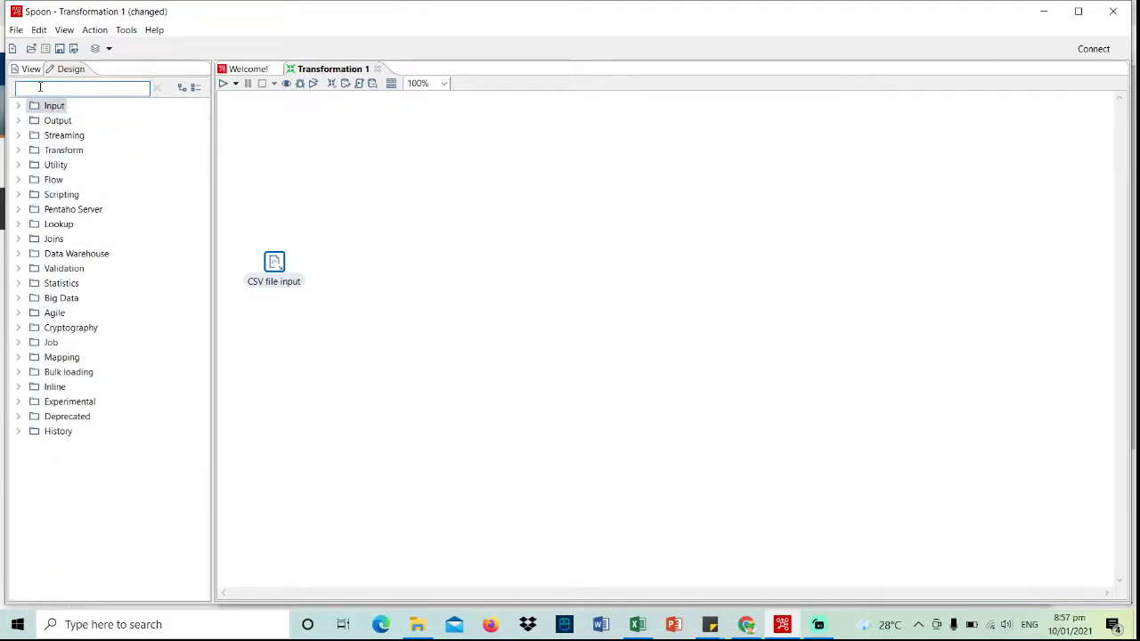
{"action": "type", "text": "dummy"}
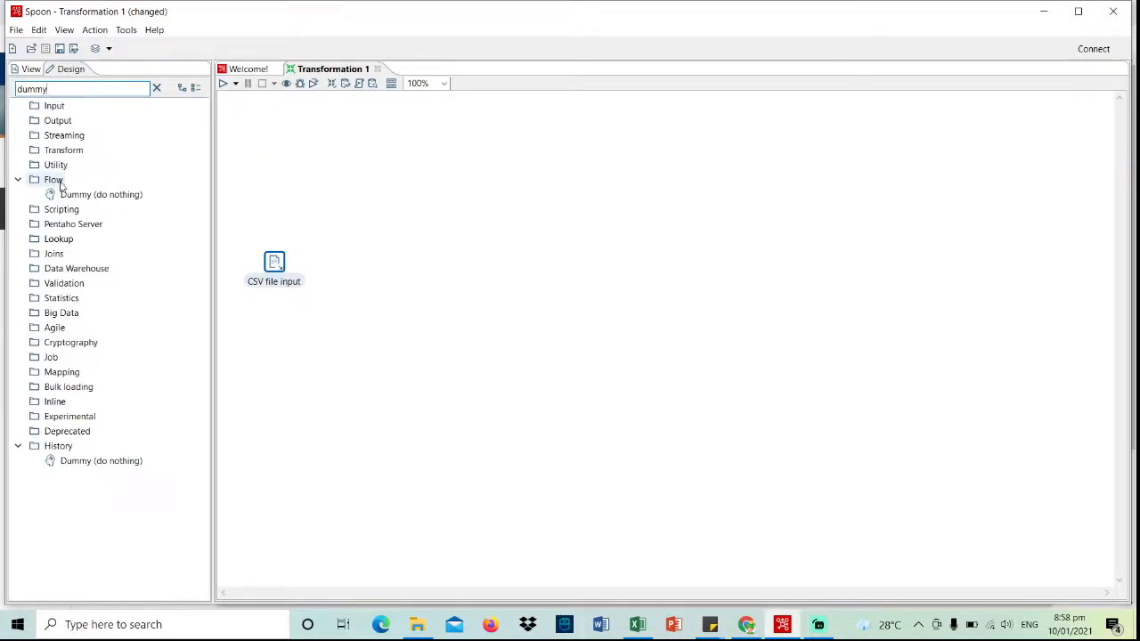
{"action": "left_click_drag", "start_coordinate": [98, 203], "coordinate": [330, 215]}
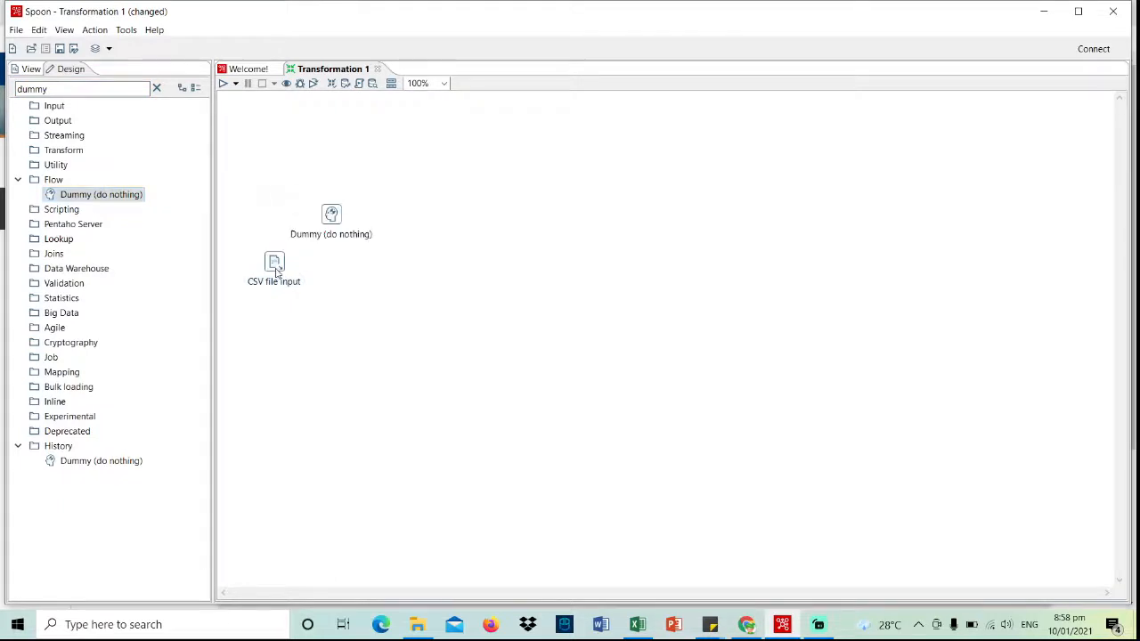
- Connect CSV file input to the Dummy step as its main output
{"action": "mouse_move", "coordinate": [276, 270]}
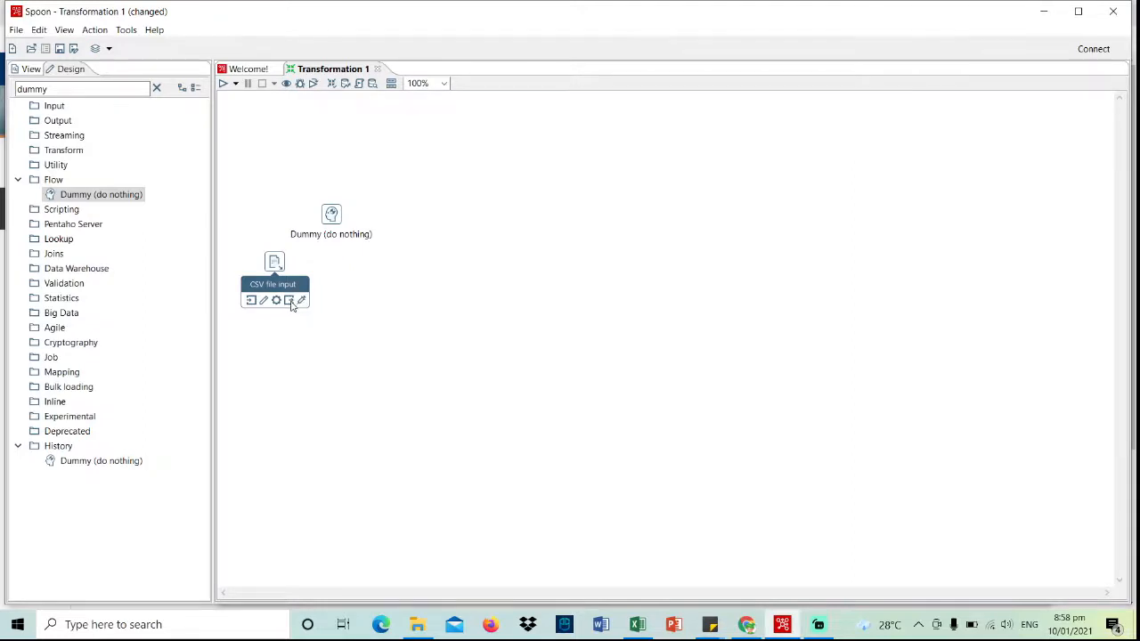
{"action": "left_click_drag", "start_coordinate": [290, 303], "coordinate": [331, 213]}
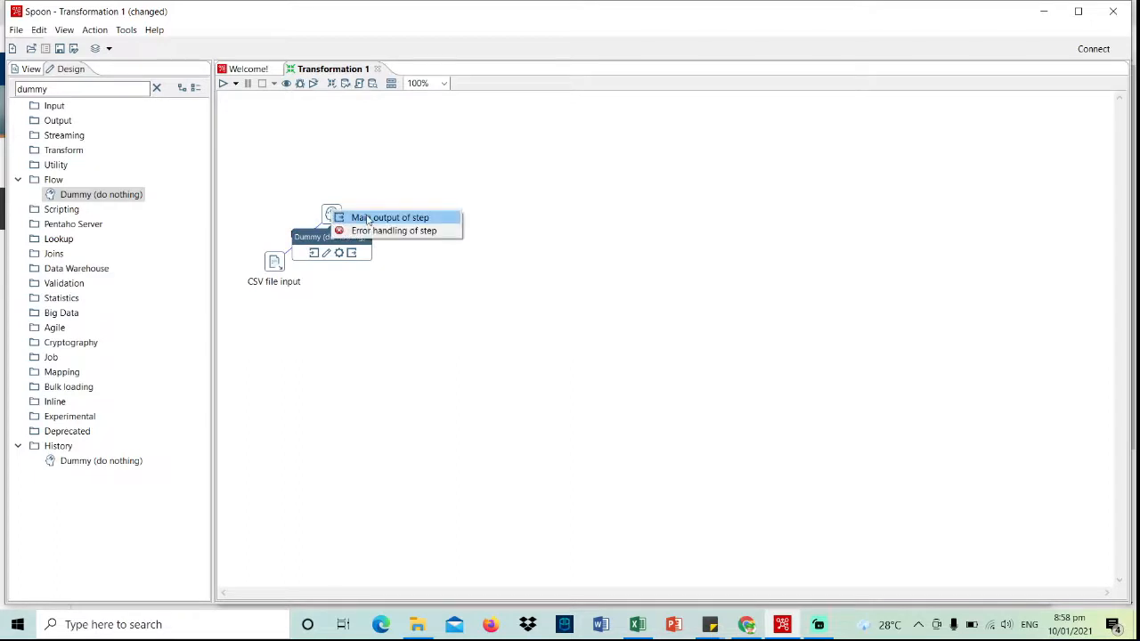
{"action": "left_click", "coordinate": [368, 218]}
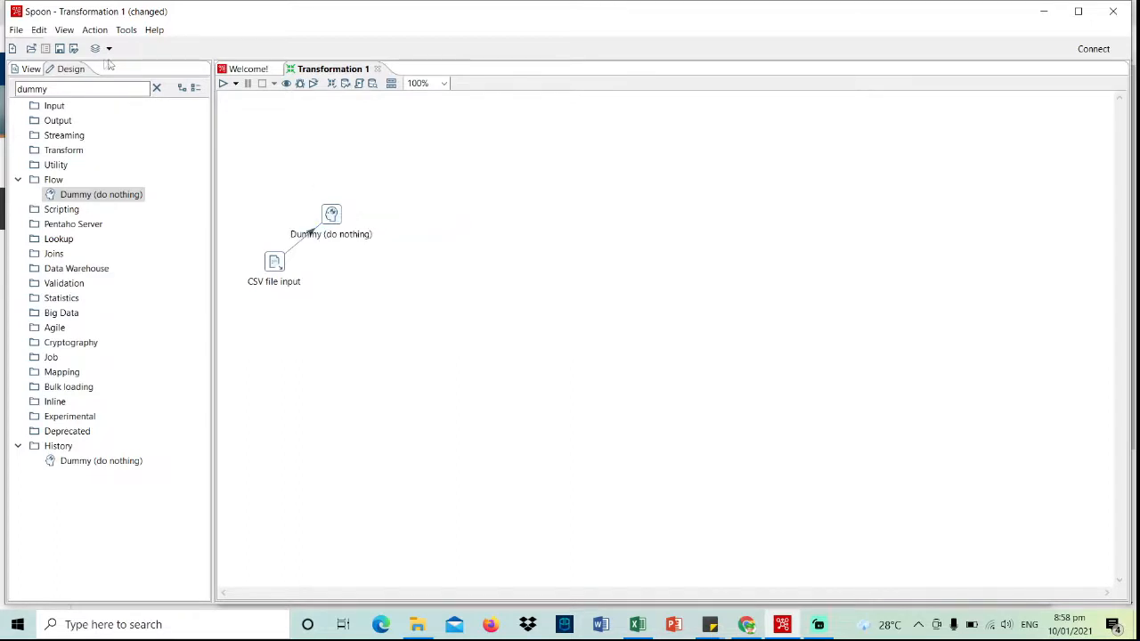
- Save the transformation as ST2_data_cleaning in the Data Warehousing folder
{"action": "left_click", "coordinate": [59, 49]}
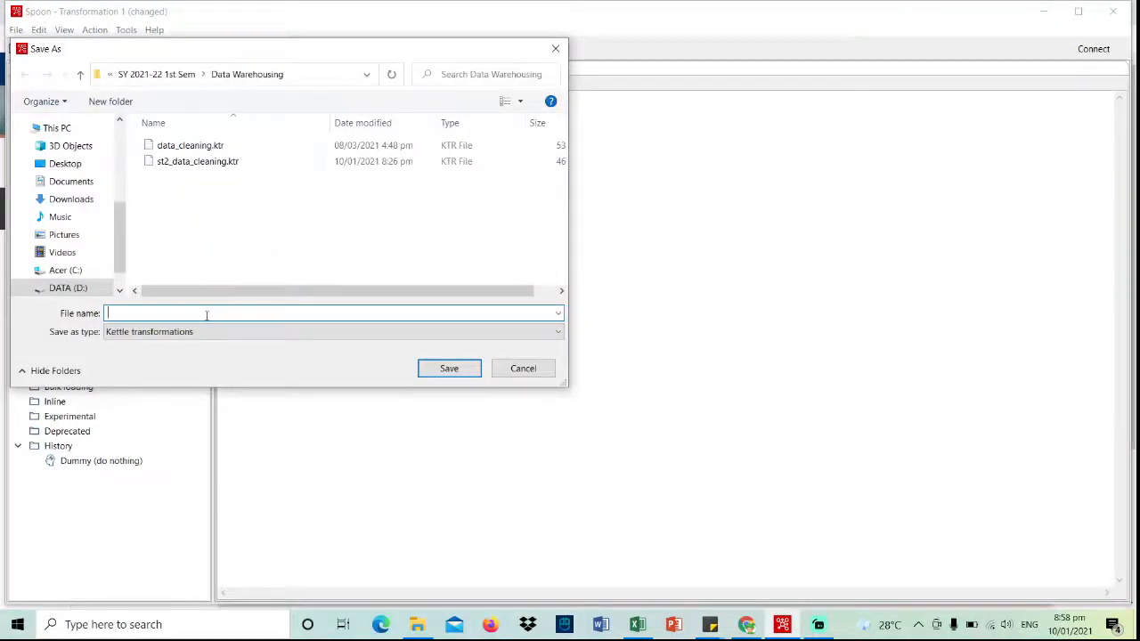
{"action": "type", "text": "s"}
{"action": "key", "text": "BackSpace"}
{"action": "type", "text": "SE"}
{"action": "key", "text": "BackSpace"}
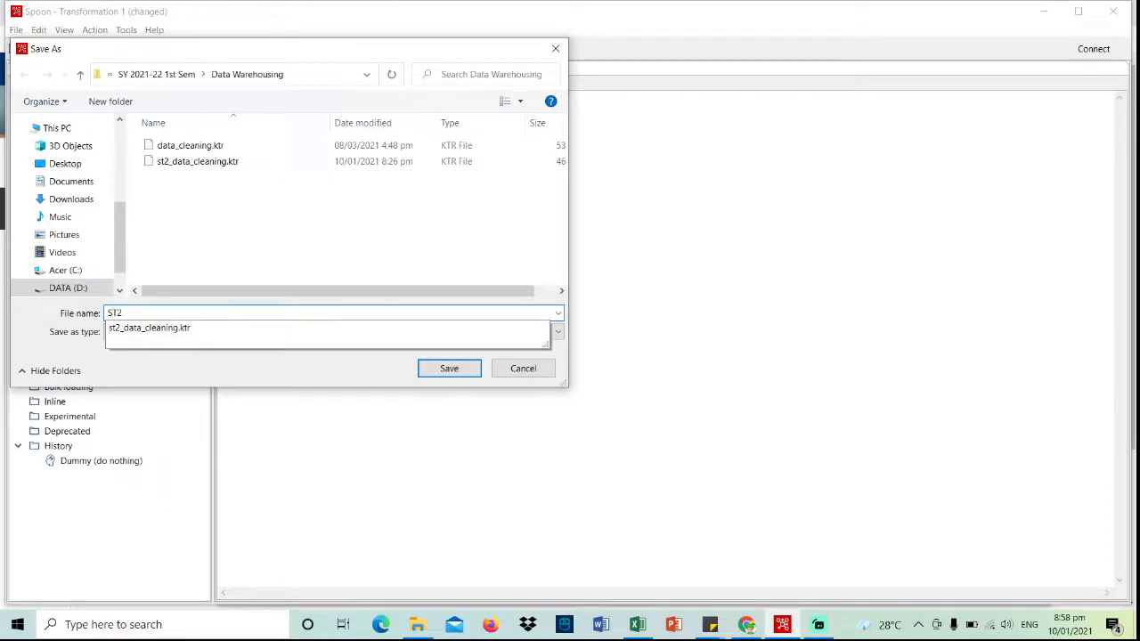
{"action": "type", "text": "T2_data"}
{"action": "type", "text": "_cleaning"}
{"action": "type", "text": "."}
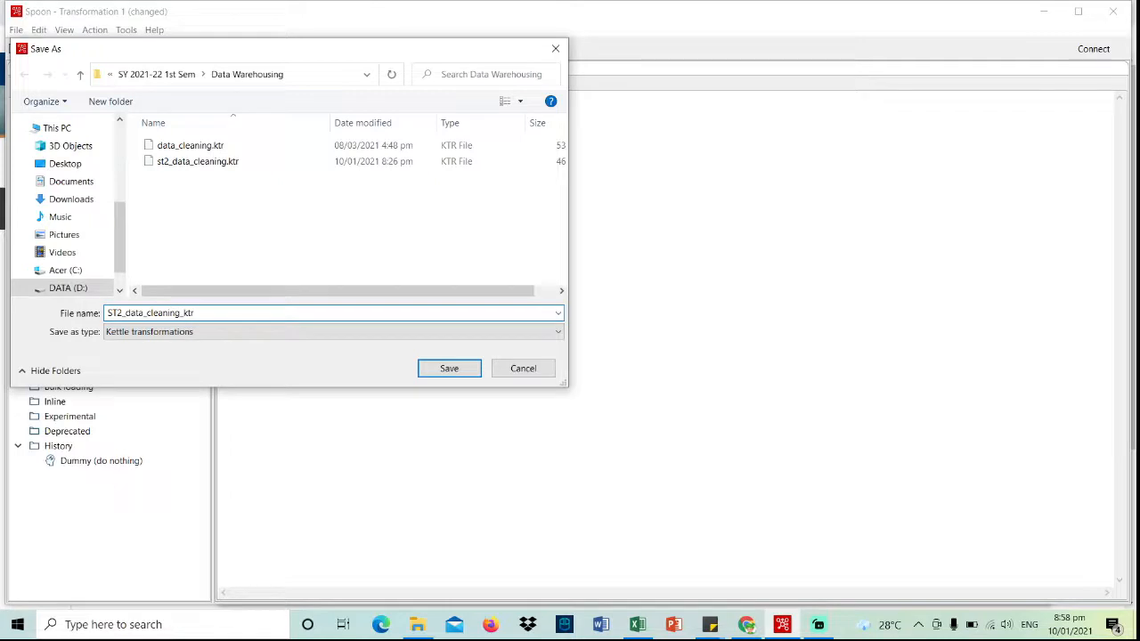
{"action": "left_click", "coordinate": [435, 372]}
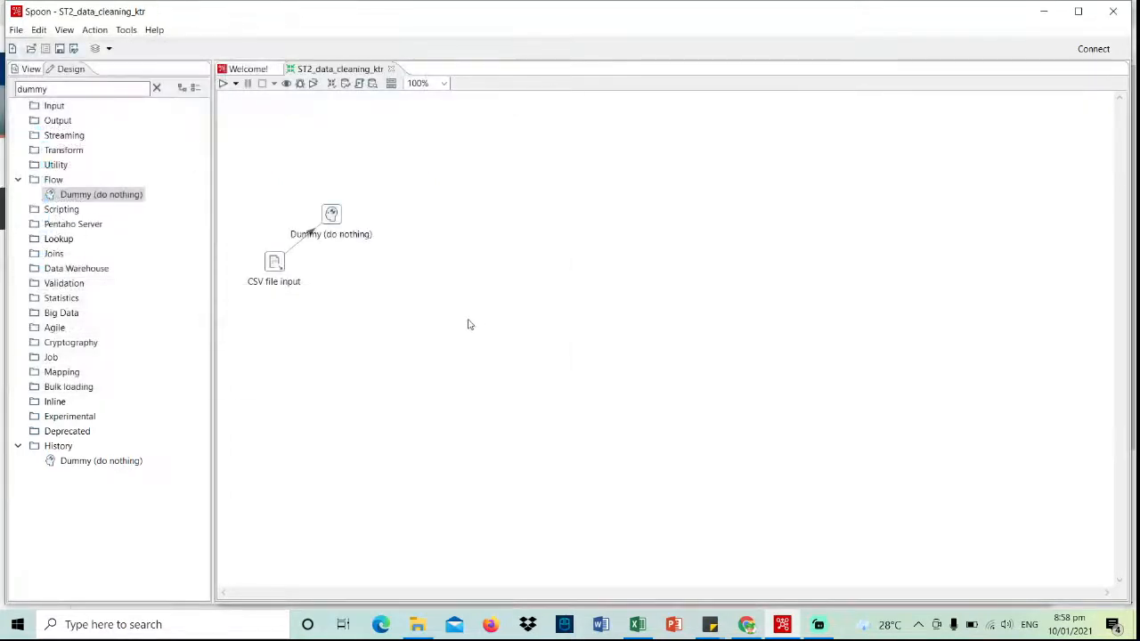
- Run ST2_data_cleaning_ktr and inspect the farmer rows, with stray symbols in names, in Preview data
{"action": "left_click", "coordinate": [225, 88]}
{"action": "left_click", "coordinate": [224, 87]}
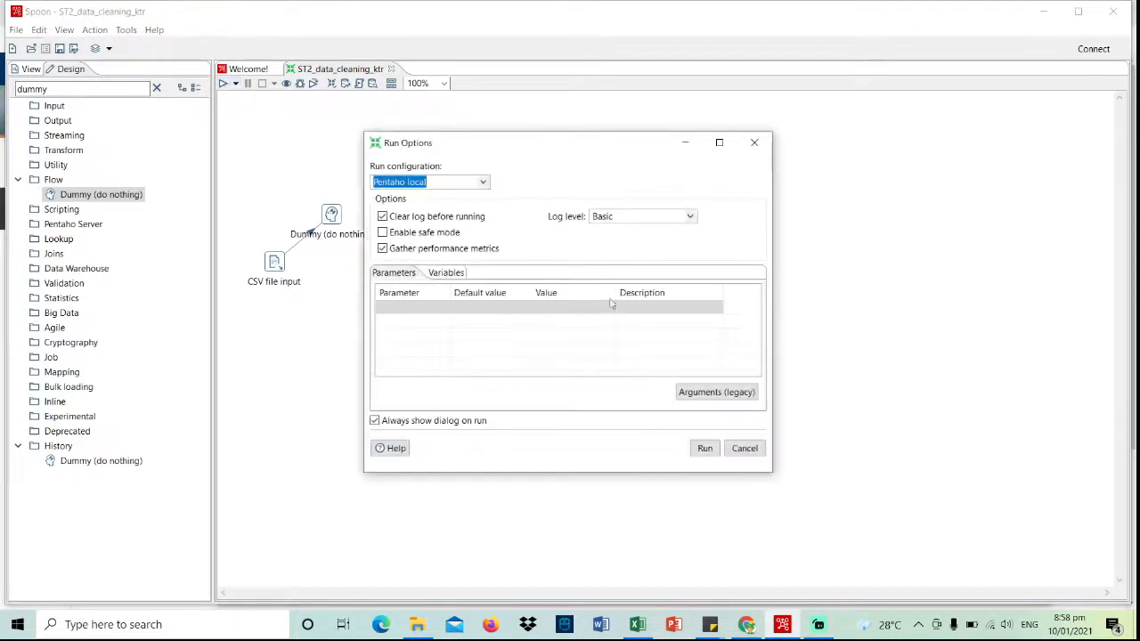
{"action": "left_click", "coordinate": [705, 448]}
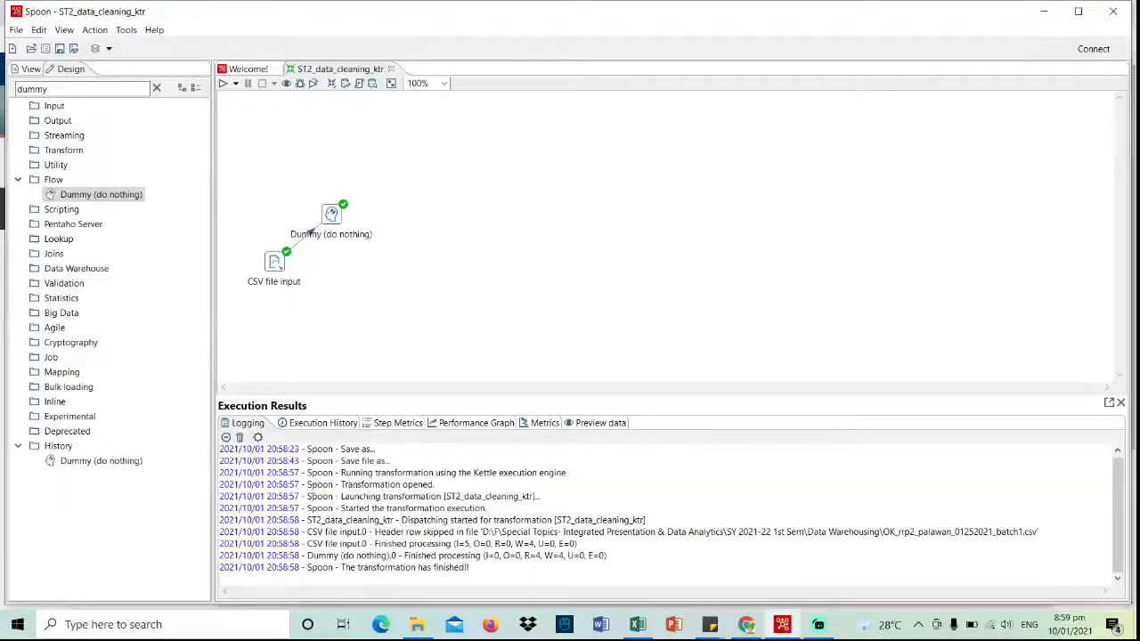
{"action": "left_click", "coordinate": [596, 424]}
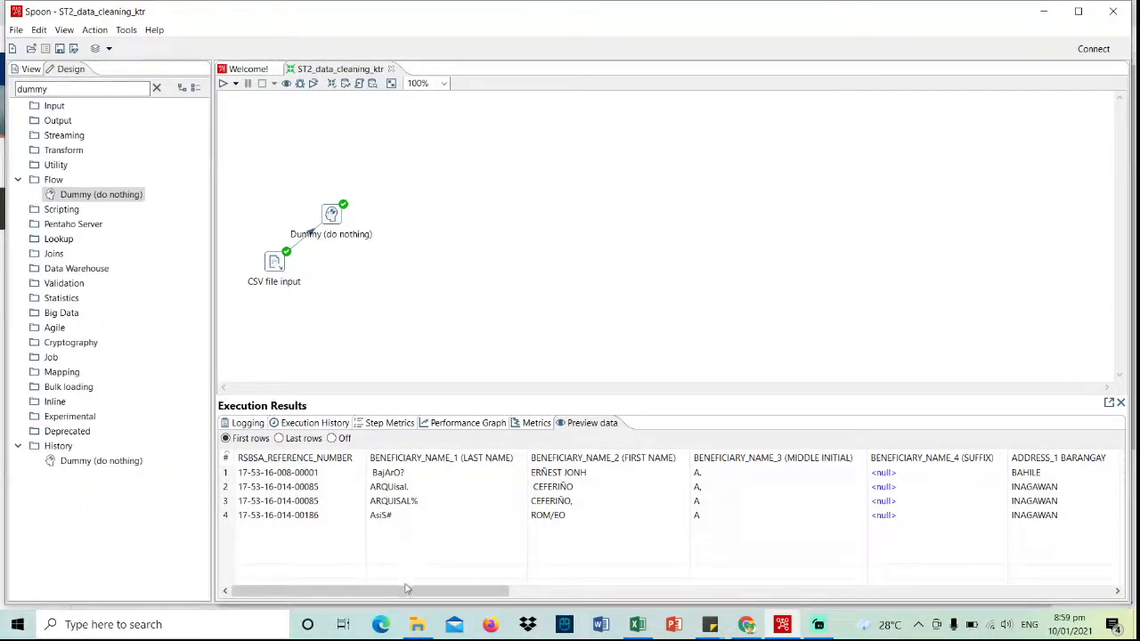
{"action": "left_click_drag", "start_coordinate": [405, 592], "coordinate": [429, 595]}
{"action": "left_click", "coordinate": [19, 182]}
{"action": "left_click", "coordinate": [19, 181]}
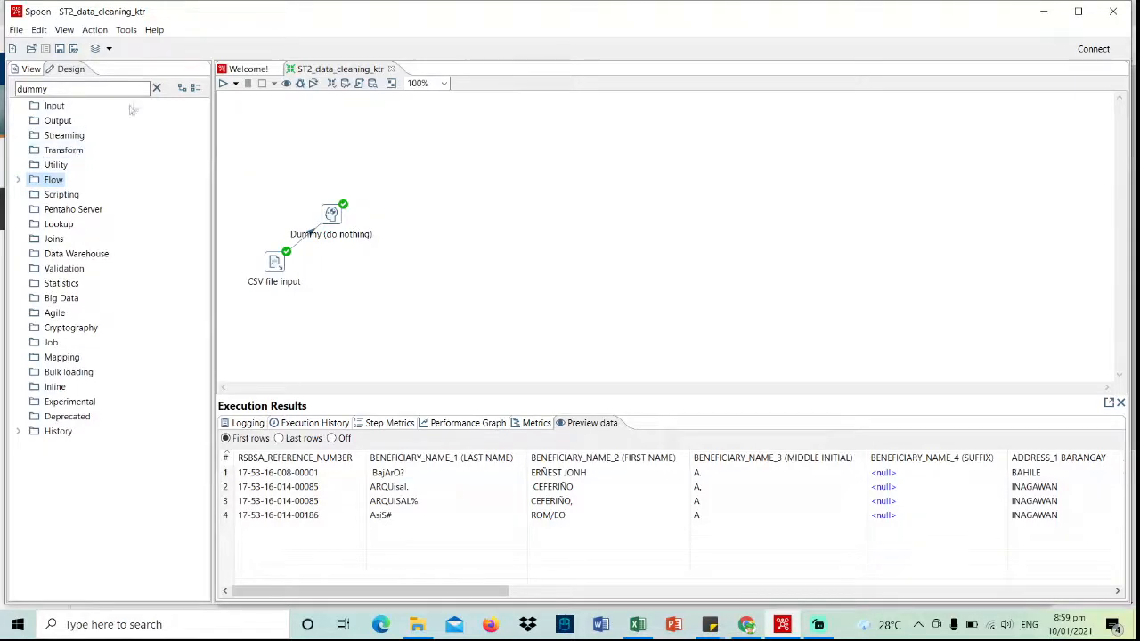
- Clear the step search, expand Transform, and delete the hop from CSV file input to Dummy
{"action": "left_click", "coordinate": [156, 89]}
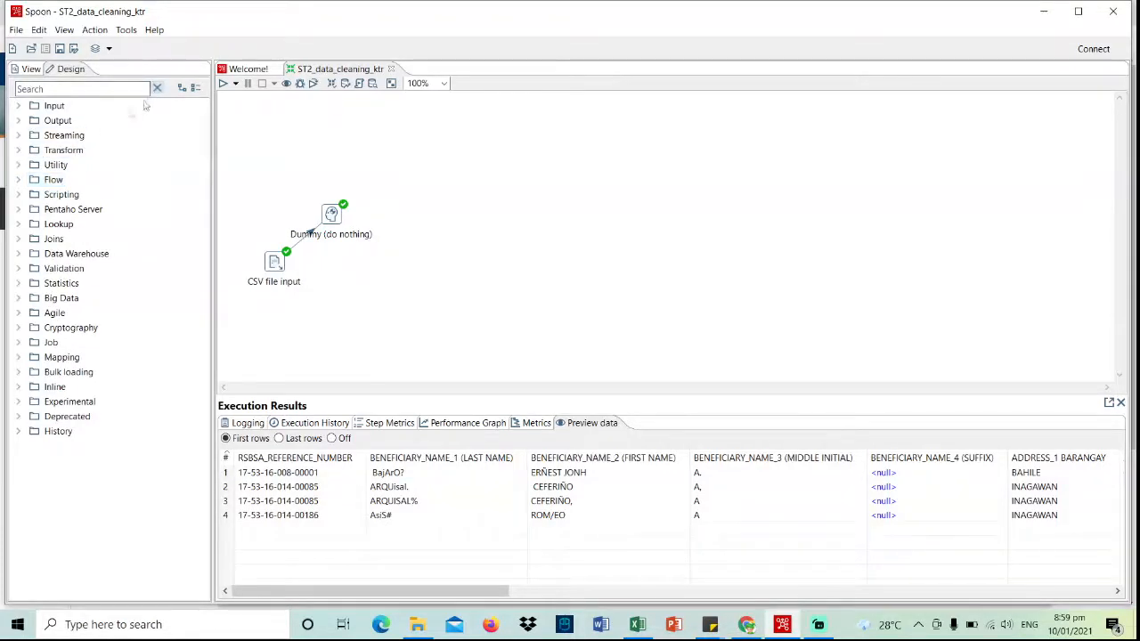
{"action": "left_click", "coordinate": [18, 150]}
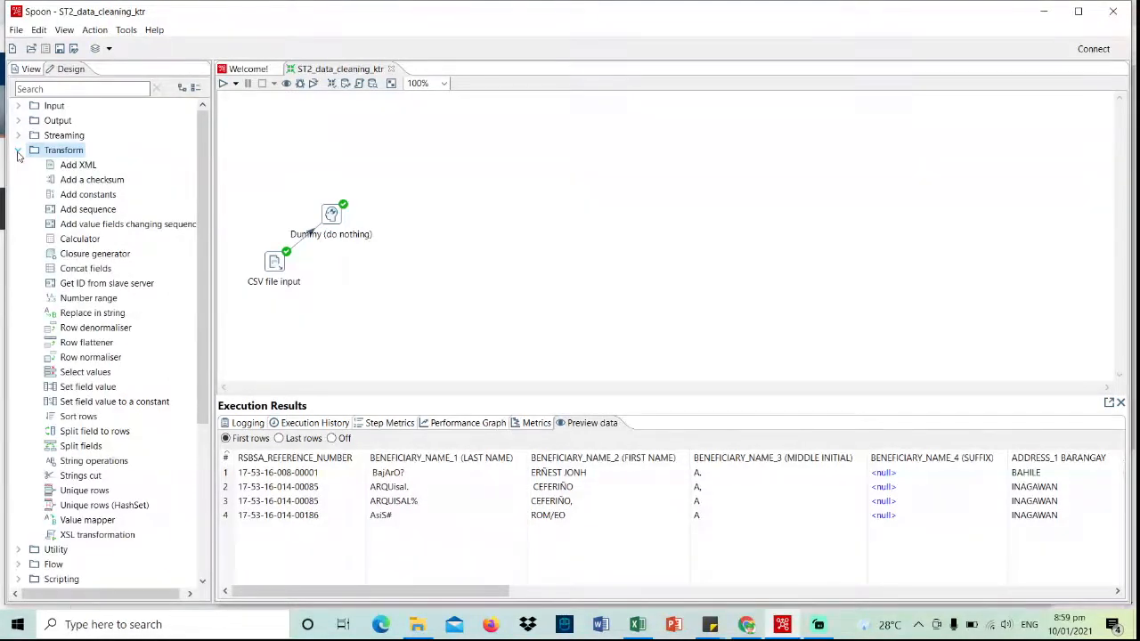
{"action": "right_click", "coordinate": [313, 234]}
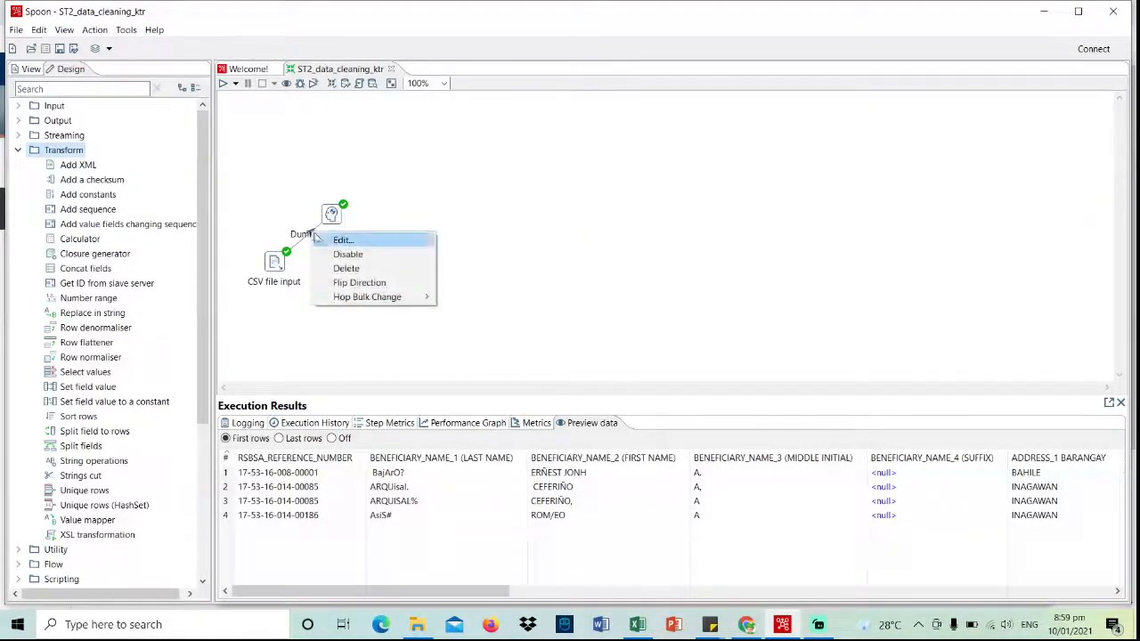
{"action": "left_click", "coordinate": [345, 268]}
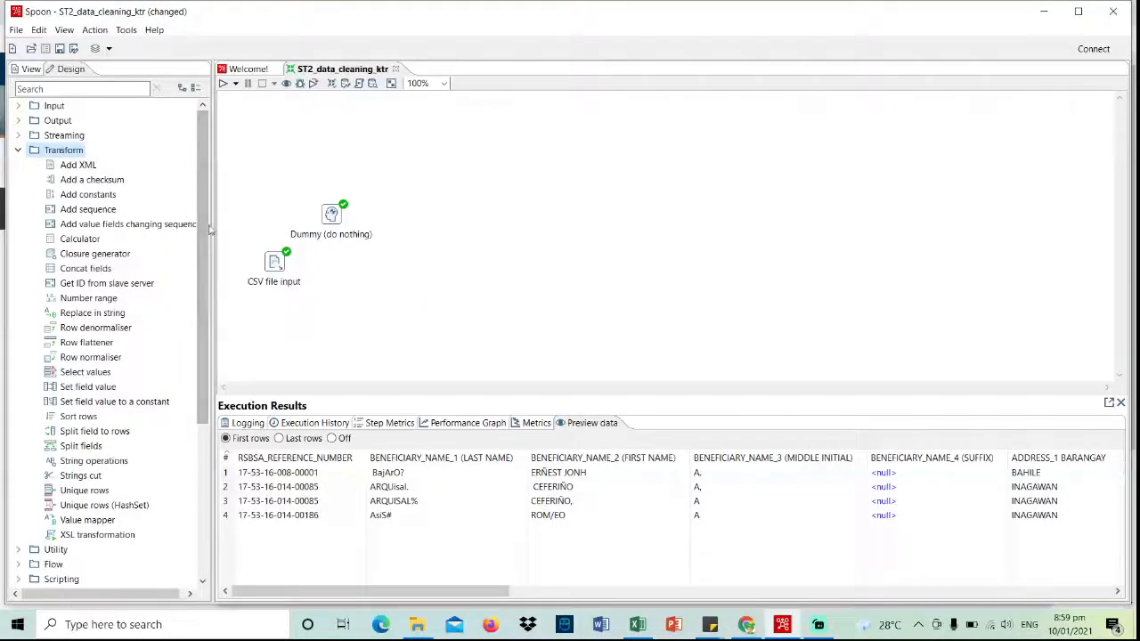
- Place a Select values step and link CSV file input to it as main output
{"action": "scroll", "coordinate": [125, 311], "scroll_direction": "down", "scroll_amount": 1}
{"action": "left_click_drag", "start_coordinate": [89, 361], "coordinate": [361, 273]}
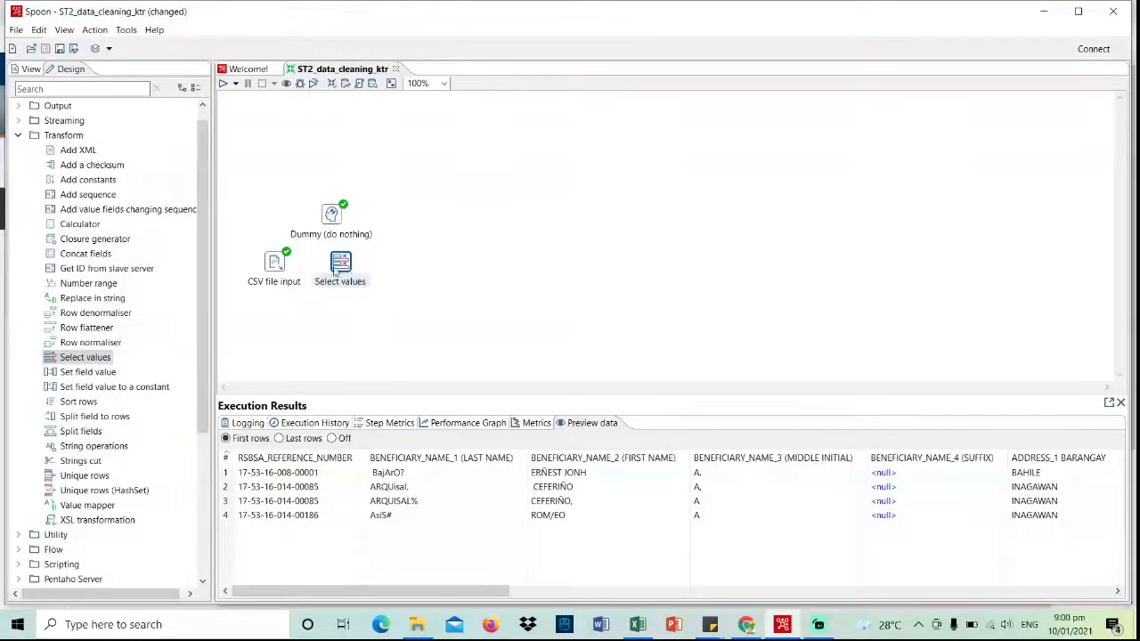
{"action": "left_click", "coordinate": [279, 269]}
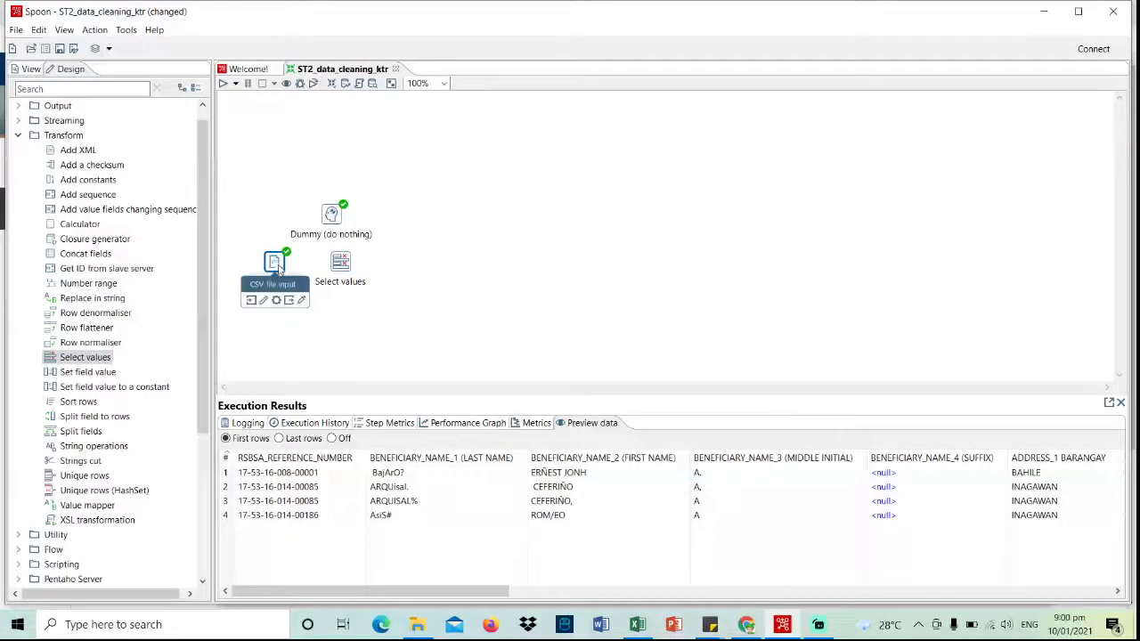
{"action": "left_click_drag", "start_coordinate": [288, 300], "coordinate": [341, 264]}
{"action": "left_click", "coordinate": [378, 273]}
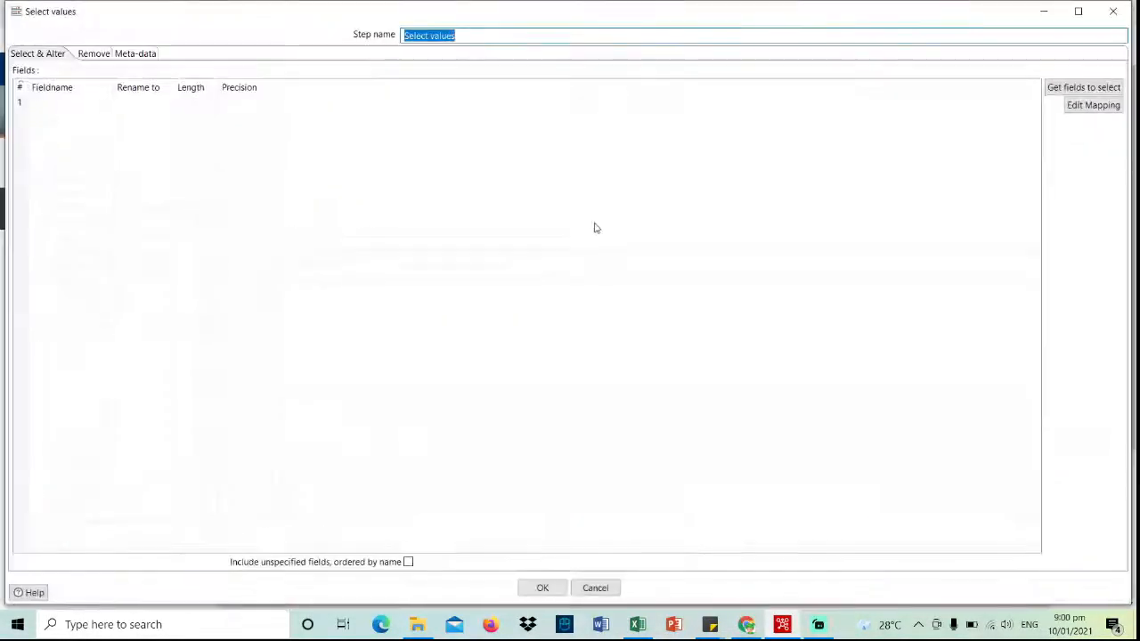
- Fill the Select values Fields table with the 19 incoming CSV fields via Get fields to select
{"action": "left_click", "coordinate": [1065, 90]}
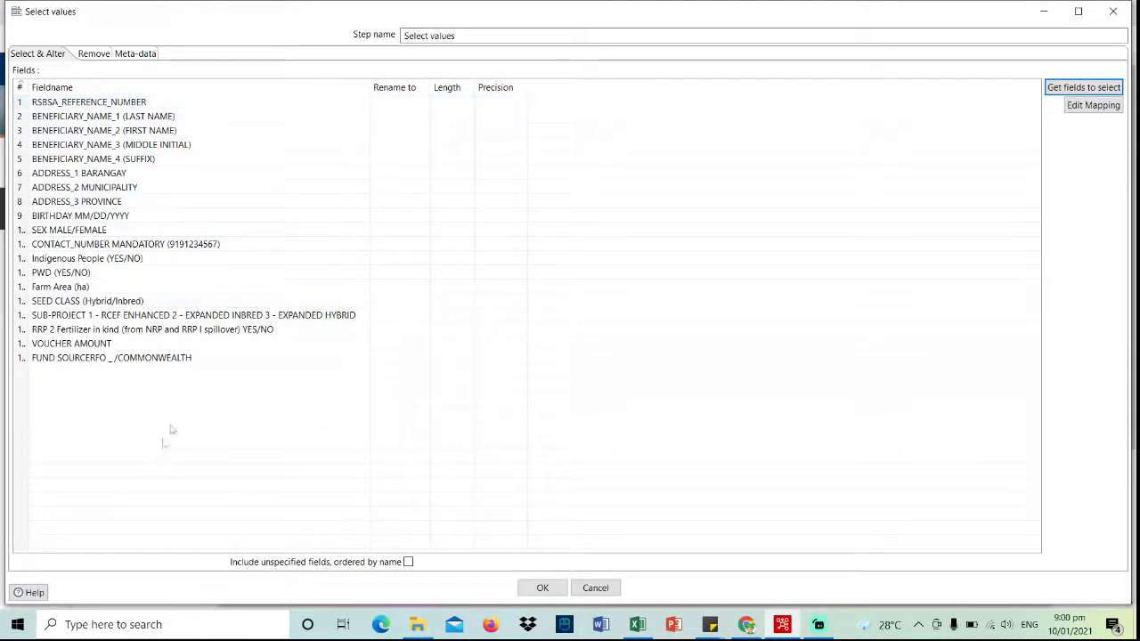
- Rename the first fields to RSBSA_REF_NO, LASTNAME, FIRSTNAME, MI and SUFFIX
{"action": "left_click", "coordinate": [410, 105]}
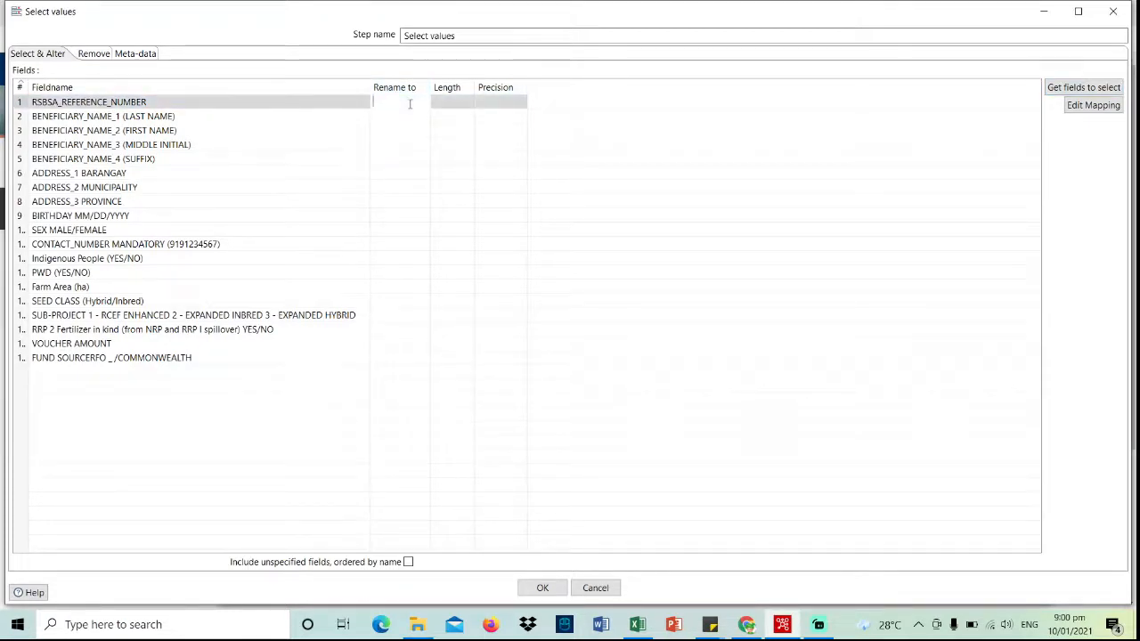
{"action": "key", "text": "Caps_Lock"}
{"action": "type", "text": "RSBSA_REF_NO"}
{"action": "key", "text": "Return"}
{"action": "key", "text": "Down"}
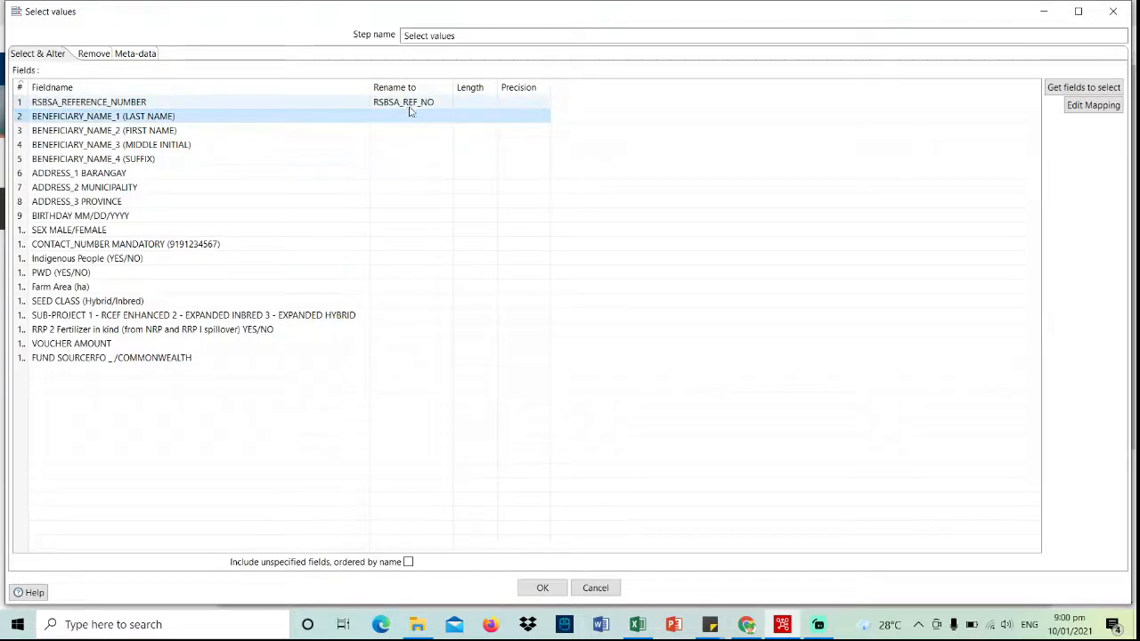
{"action": "left_click", "coordinate": [413, 117]}
{"action": "type", "text": "LASTNAME"}
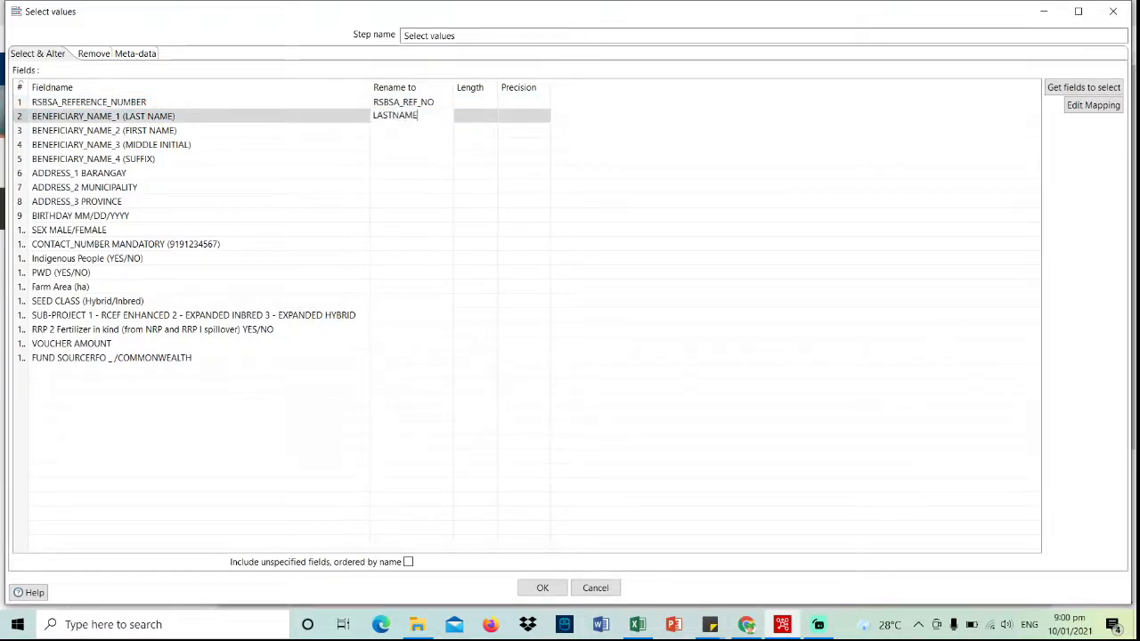
{"action": "left_click", "coordinate": [414, 129]}
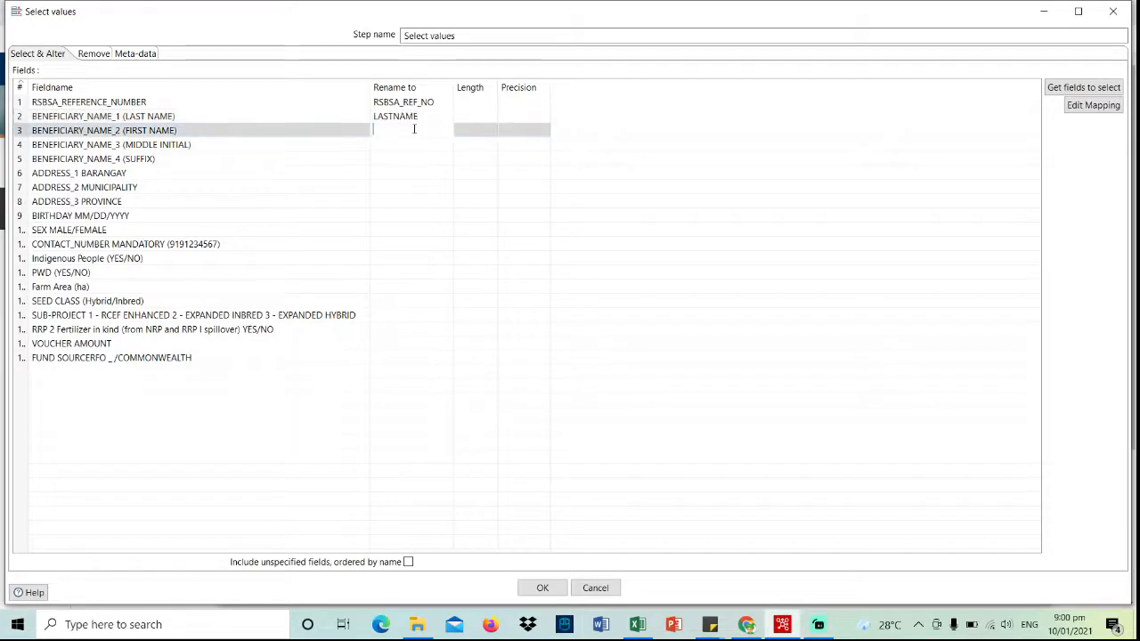
{"action": "type", "text": "FIRSTN"}
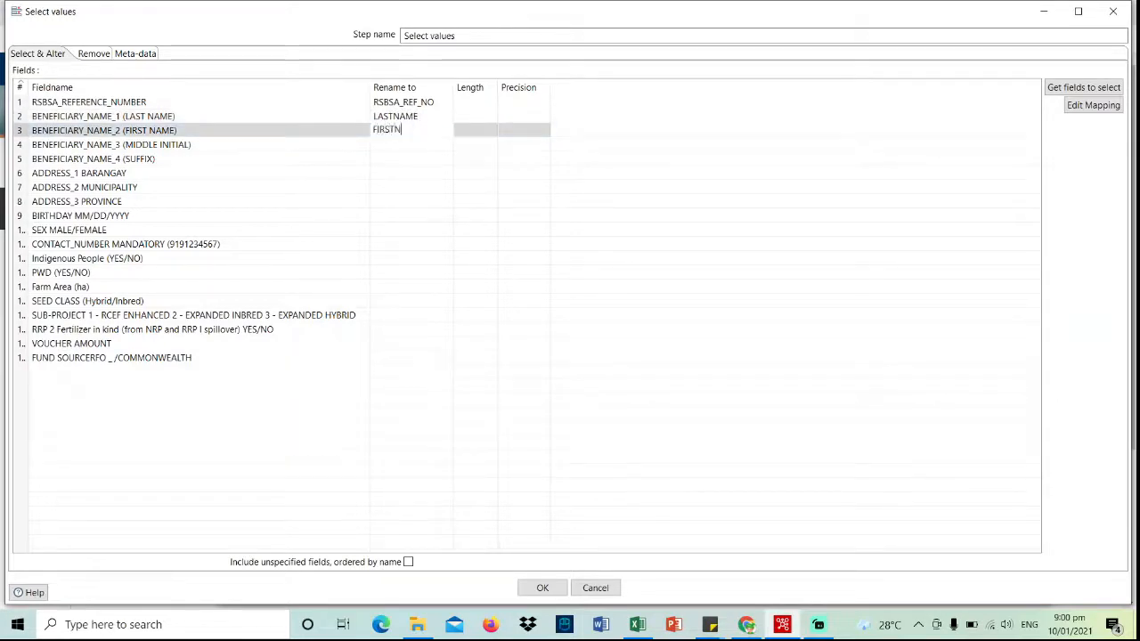
{"action": "type", "text": "AME"}
{"action": "left_click", "coordinate": [412, 145]}
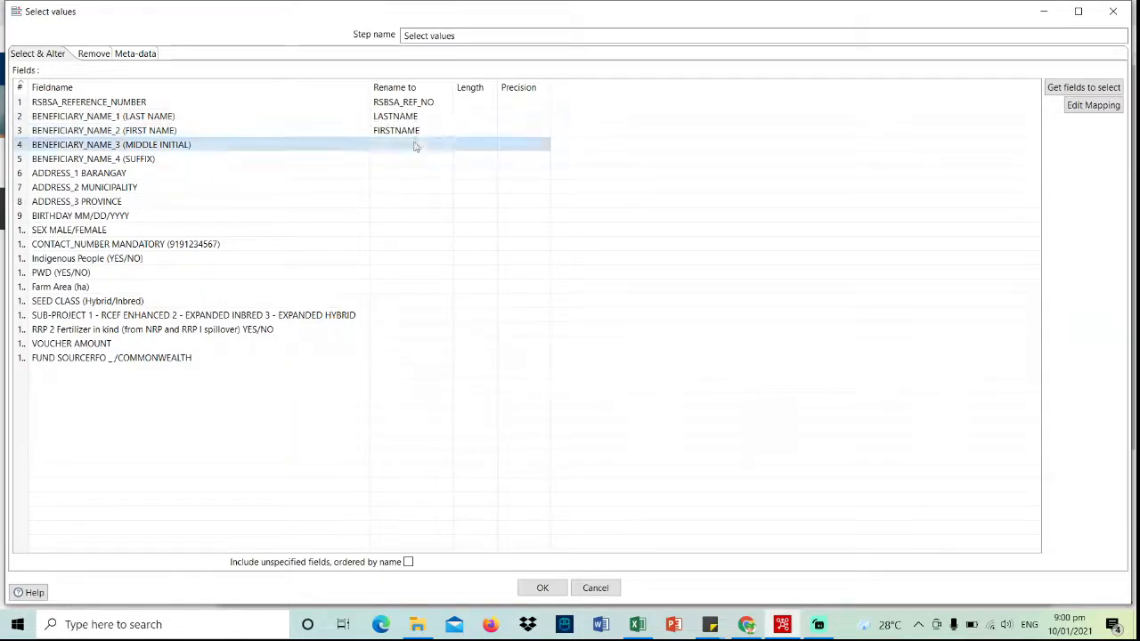
{"action": "type", "text": "MI"}
{"action": "left_click", "coordinate": [411, 157]}
{"action": "type", "text": "SUFFIX"}
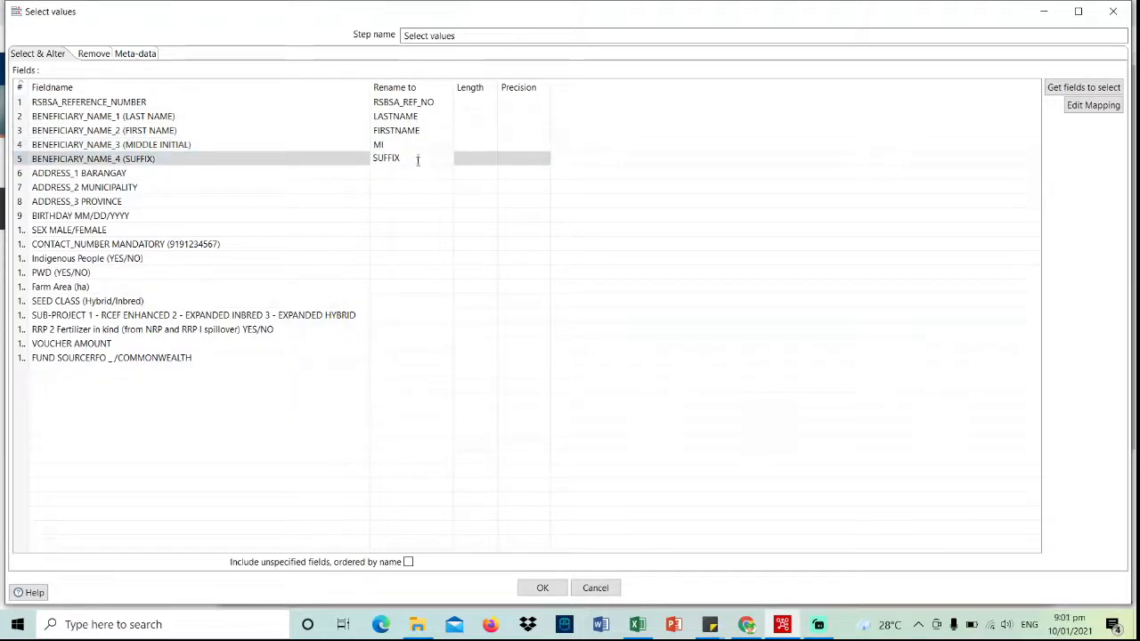
- Rename the address and birthday fields to BRGY, MUN, PROV and BIRTHDATE
{"action": "left_click", "coordinate": [418, 173]}
{"action": "type", "text": "BRGY"}
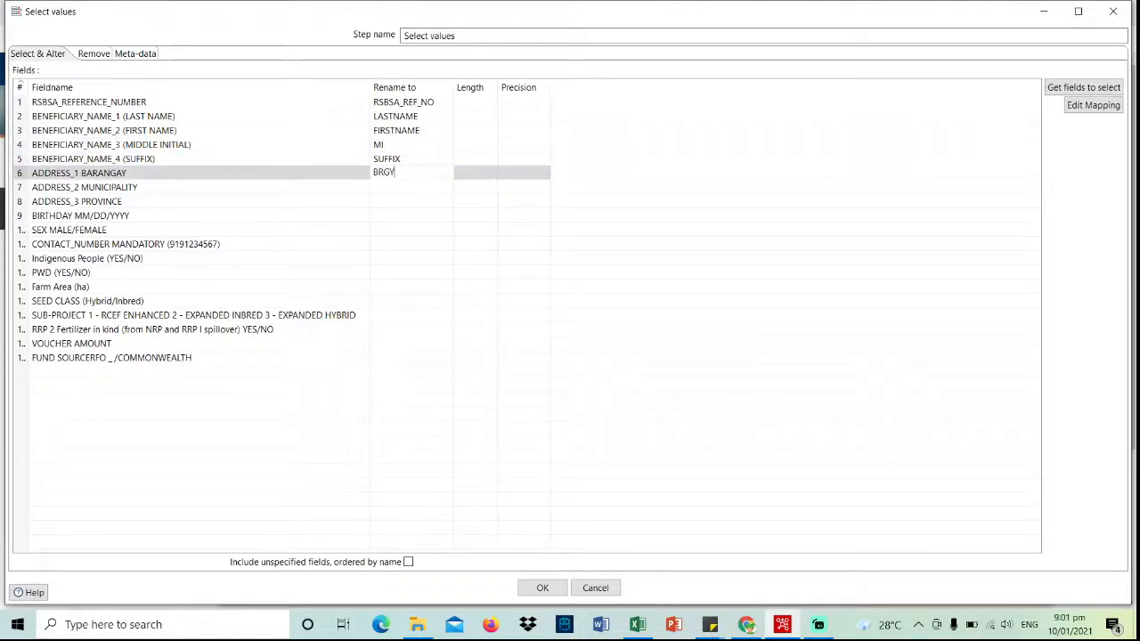
{"action": "left_click", "coordinate": [420, 186]}
{"action": "type", "text": "MUN"}
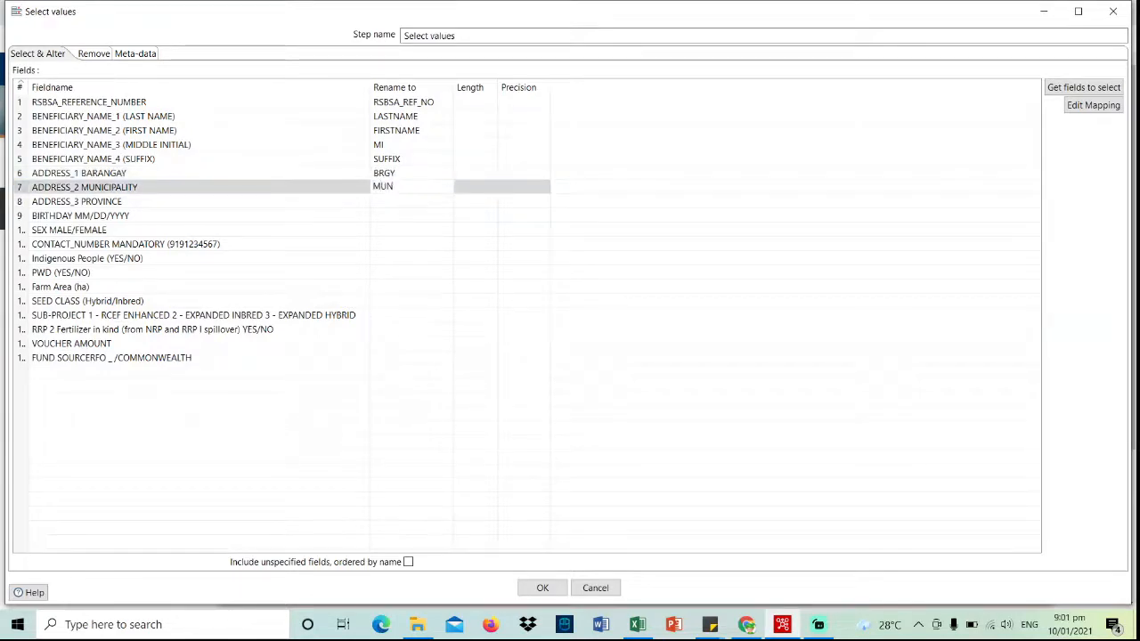
{"action": "left_click", "coordinate": [418, 200]}
{"action": "type", "text": "PROV"}
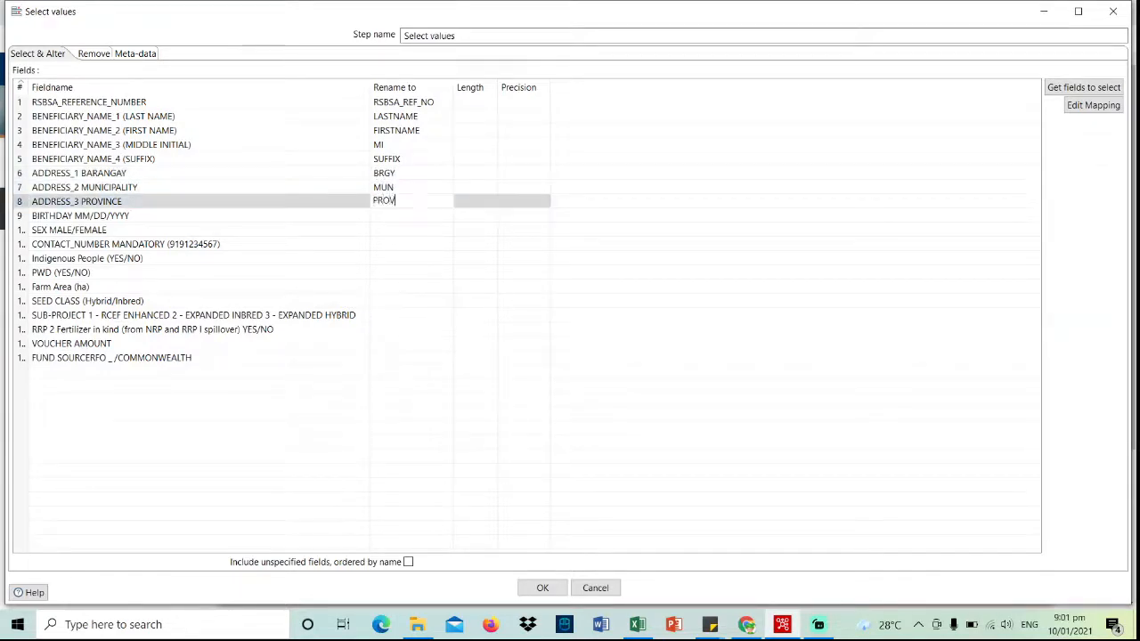
{"action": "left_click", "coordinate": [418, 215]}
{"action": "type", "text": "BITH"}
{"action": "key", "text": "BackSpace"}
{"action": "key", "text": "BackSpace"}
{"action": "type", "text": "R"}
{"action": "type", "text": "TE"}
{"action": "key", "text": "Return"}
- Rename the next fields to SEX, CONTACT_NO, IP, PWD and FARM_AREA
{"action": "type", "text": "SE"}
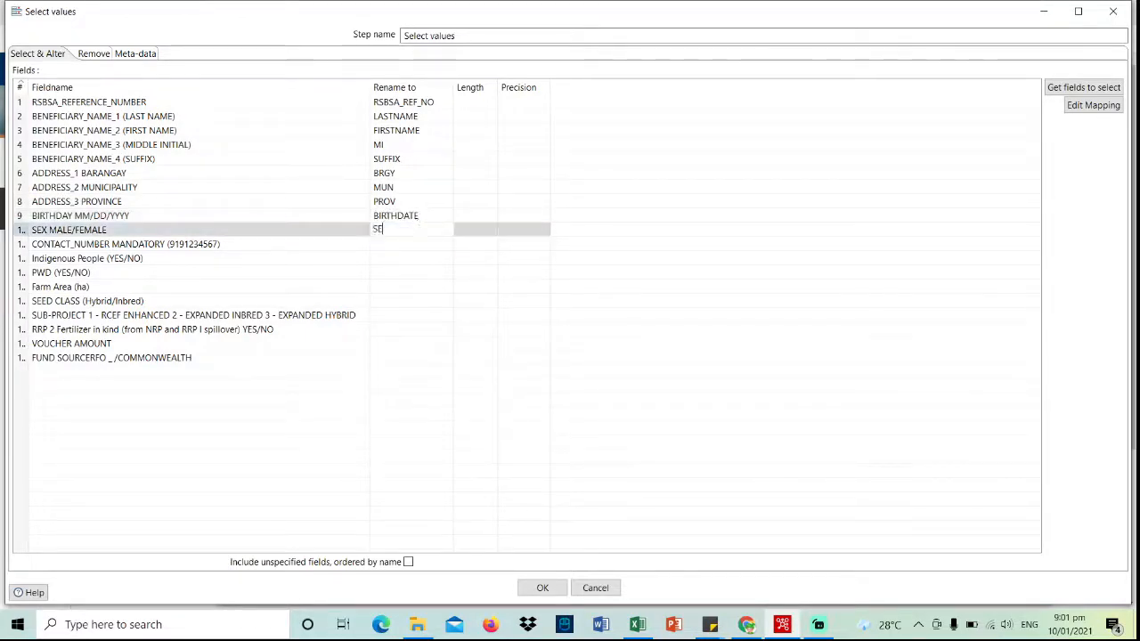
{"action": "type", "text": "X"}
{"action": "left_click", "coordinate": [426, 244]}
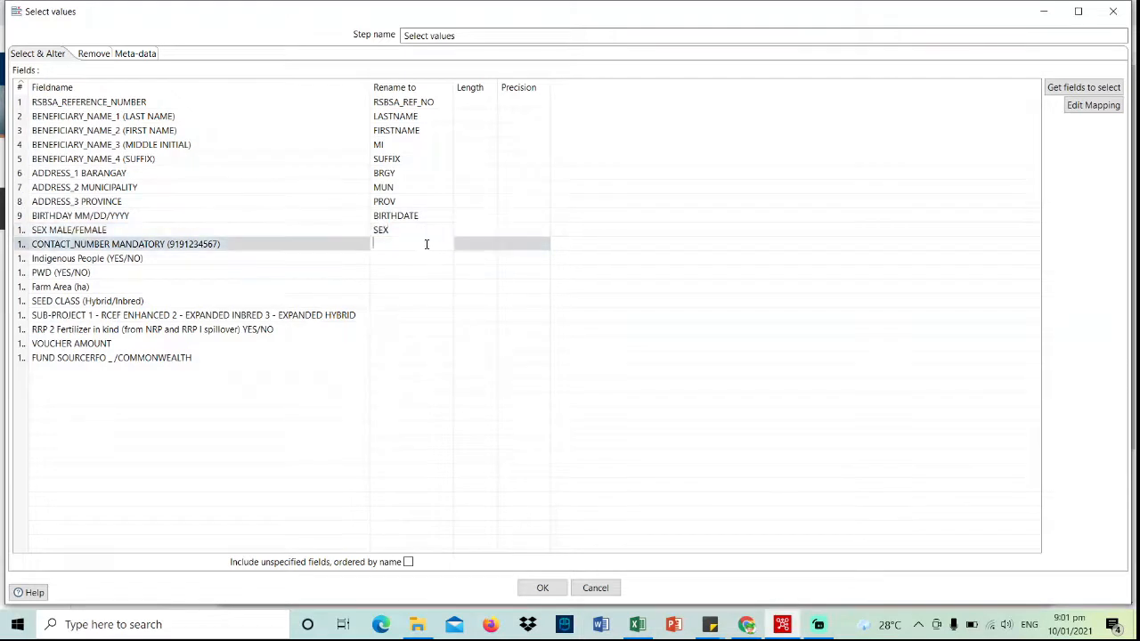
{"action": "type", "text": "CONTACT_NO"}
{"action": "left_click", "coordinate": [436, 257]}
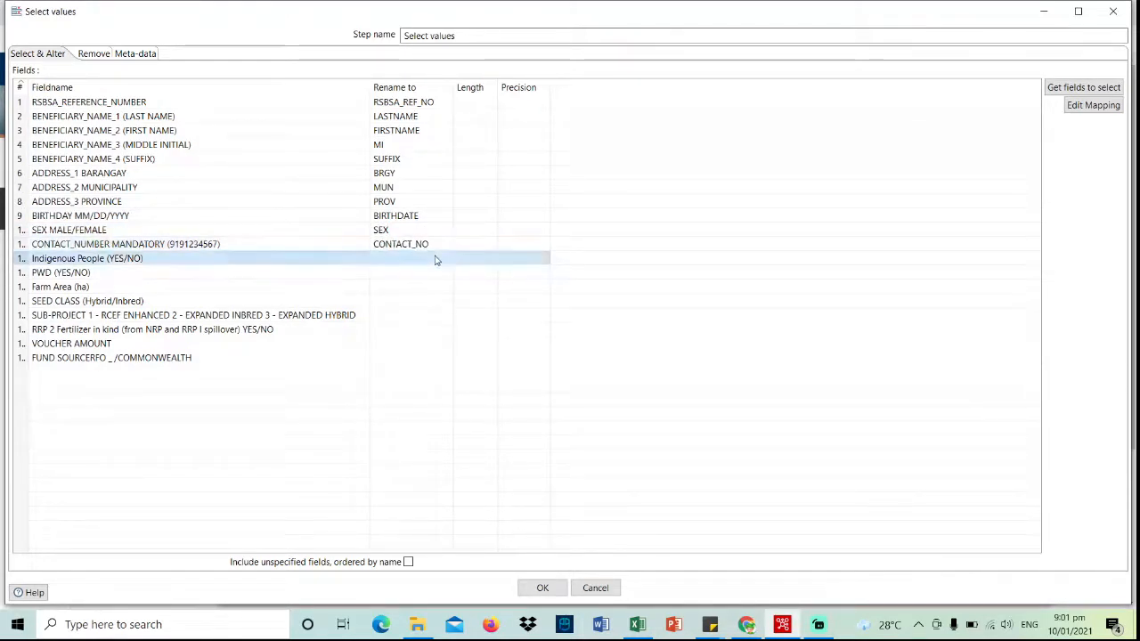
{"action": "type", "text": "IP"}
{"action": "left_click", "coordinate": [430, 270]}
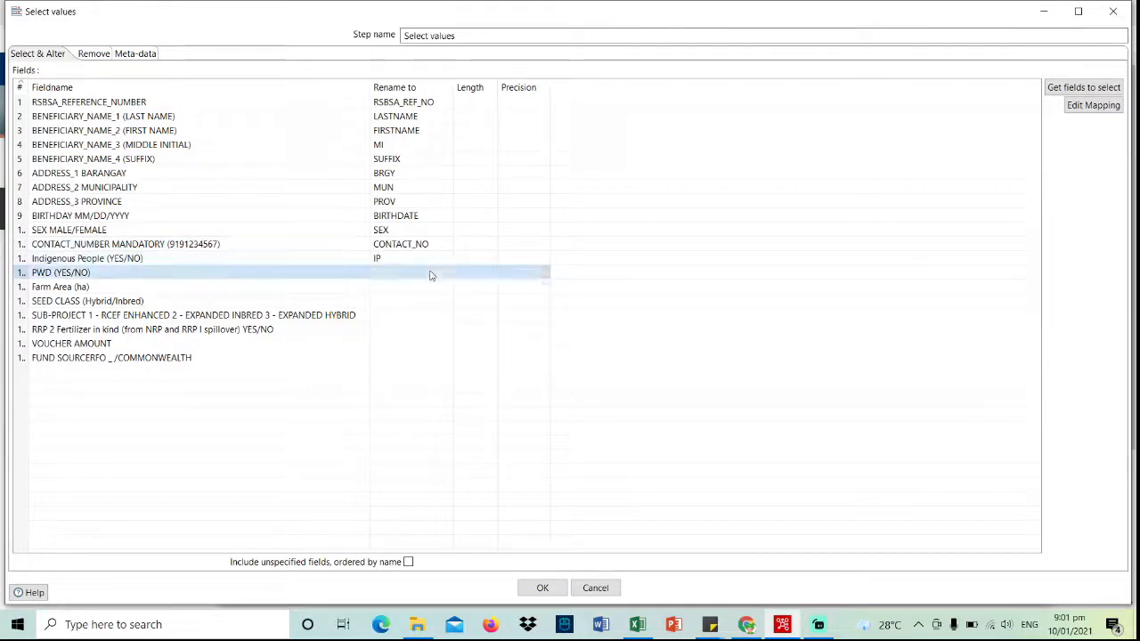
{"action": "type", "text": "PWD"}
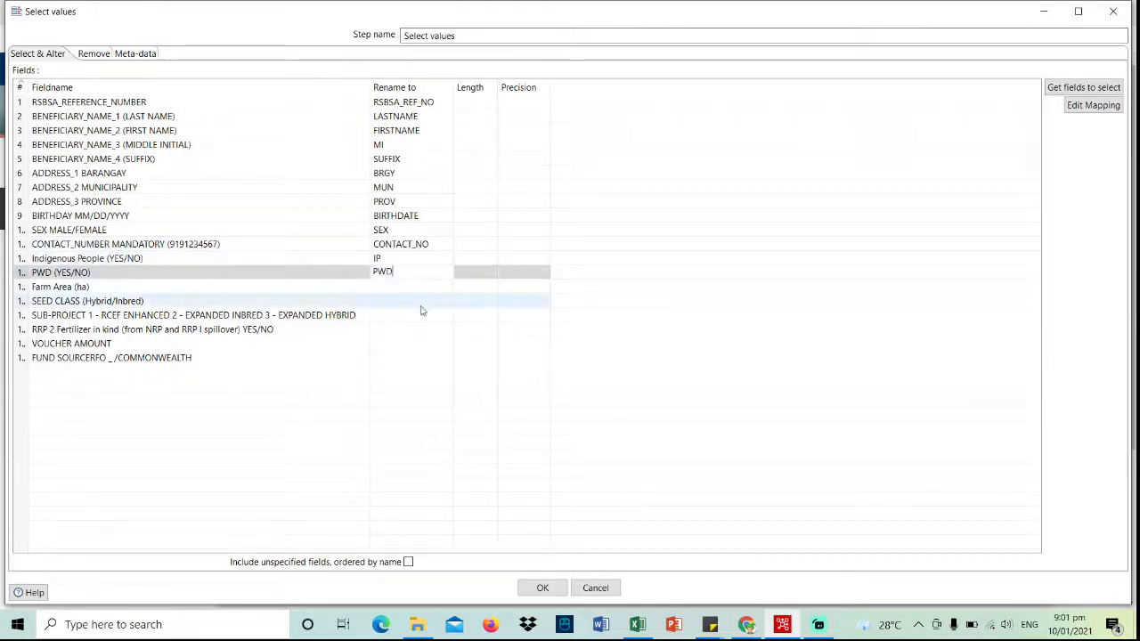
{"action": "left_click", "coordinate": [418, 285]}
{"action": "type", "text": "fARM"}
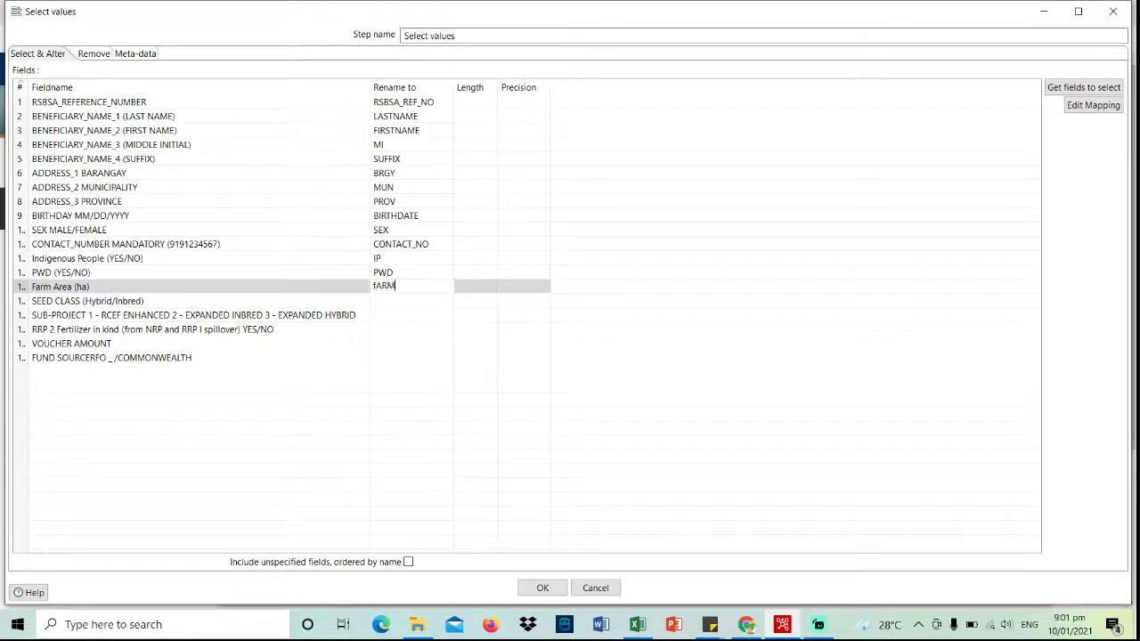
{"action": "key", "text": "BackSpace"}
{"action": "key", "text": "BackSpace"}
{"action": "type", "text": "FARM_AREA"}
- Rename the last fields to SEED_CLASS, SUB_PROJECT, RRP2, VOUCHER_AMOUNT and FUND_SOURCE, then confirm with OK
{"action": "left_click", "coordinate": [424, 302]}
{"action": "type", "text": "SEED_CLAS"}
{"action": "left_click", "coordinate": [415, 315]}
{"action": "type", "text": "SU"}
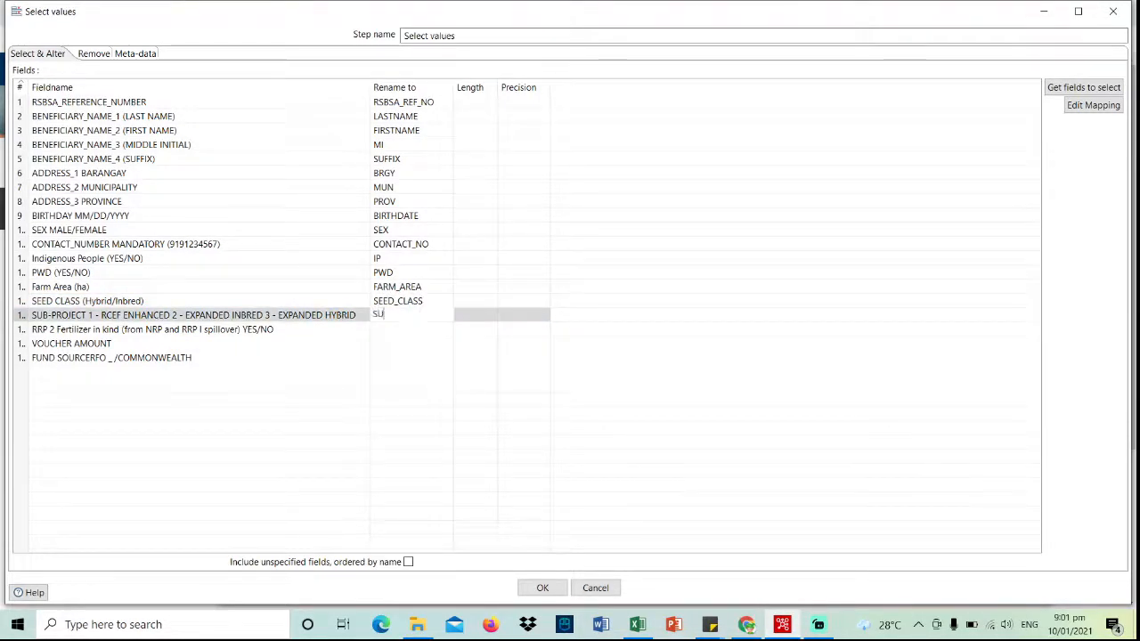
{"action": "type", "text": "B_PROJECT"}
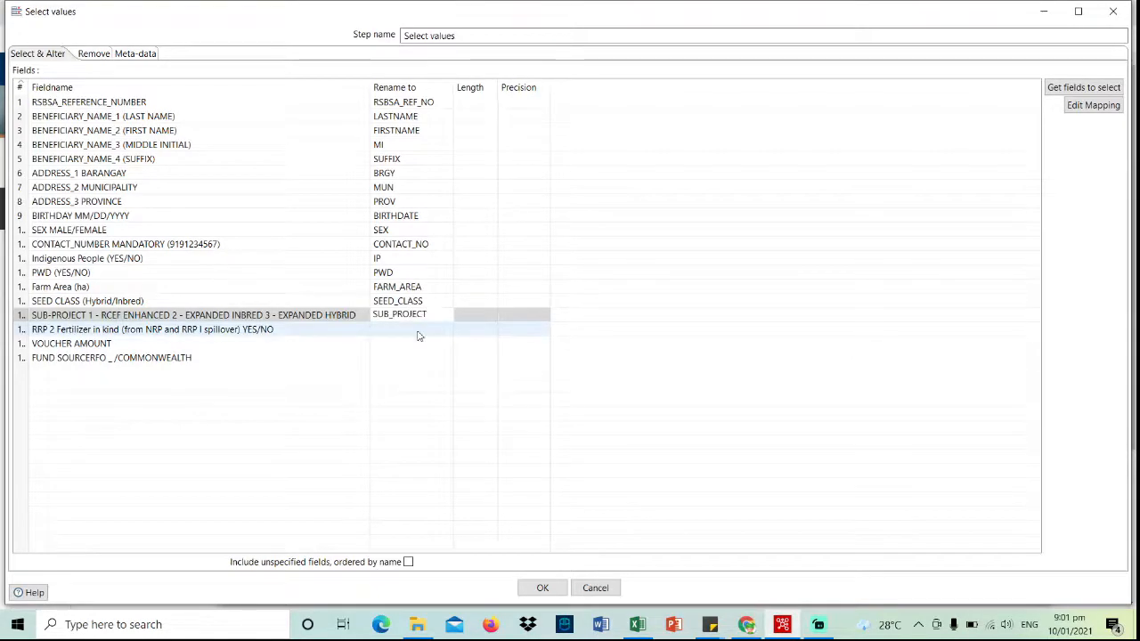
{"action": "left_click", "coordinate": [419, 333]}
{"action": "type", "text": "RRP2"}
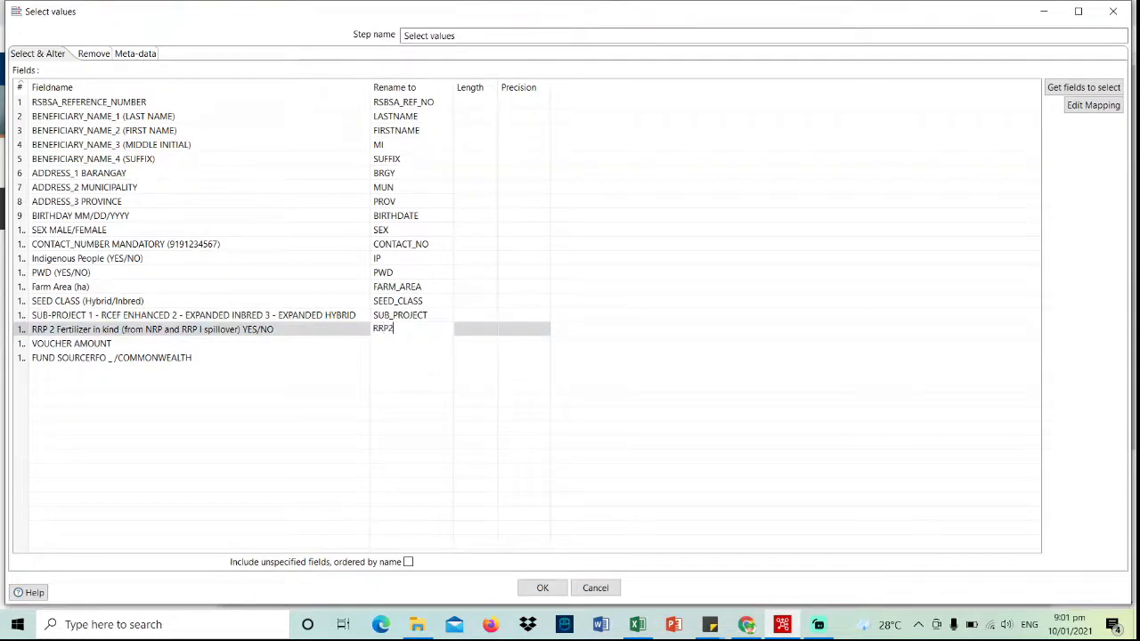
{"action": "left_click", "coordinate": [424, 344]}
{"action": "type", "text": "VOUCHER_AMO"}
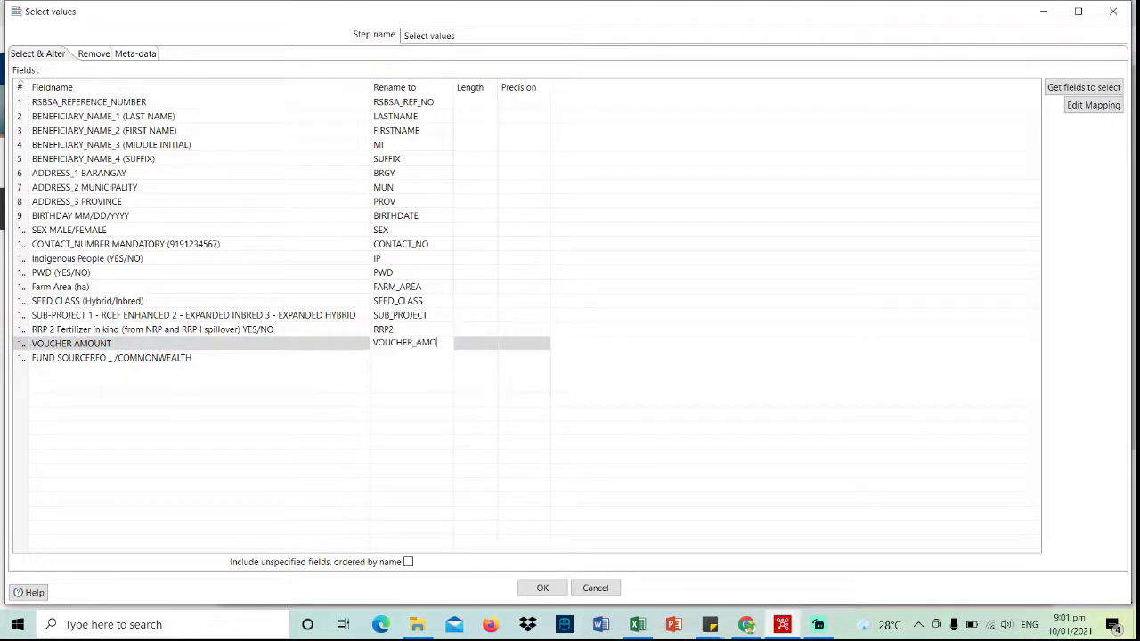
{"action": "type", "text": "UNT"}
{"action": "left_click", "coordinate": [428, 357]}
{"action": "type", "text": "FUND_SOURCE"}
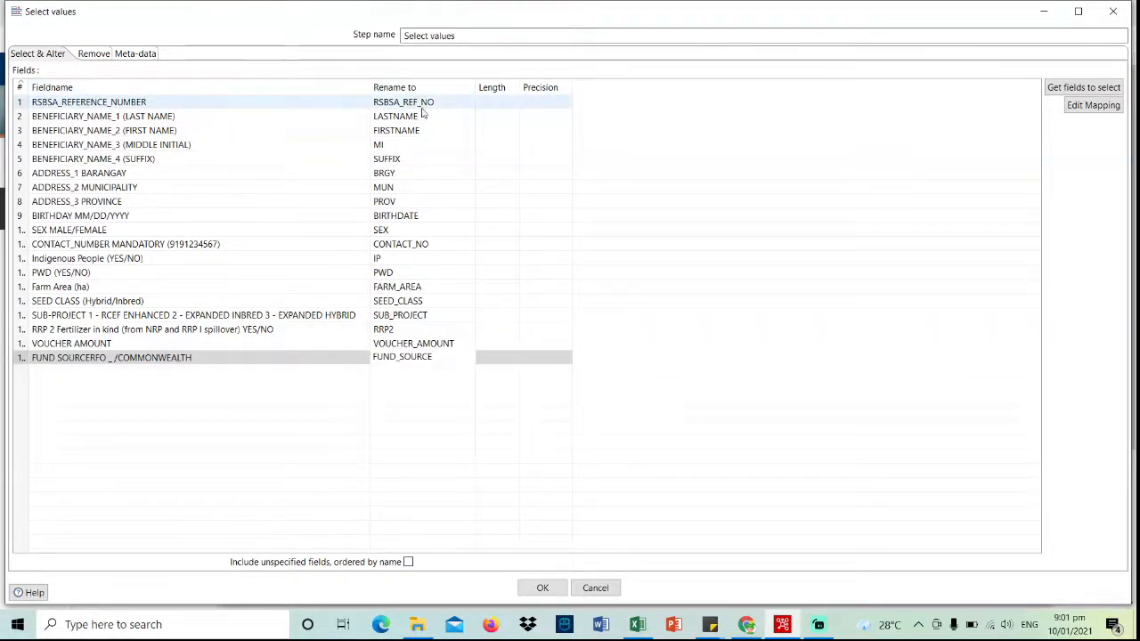
{"action": "left_click", "coordinate": [544, 589]}
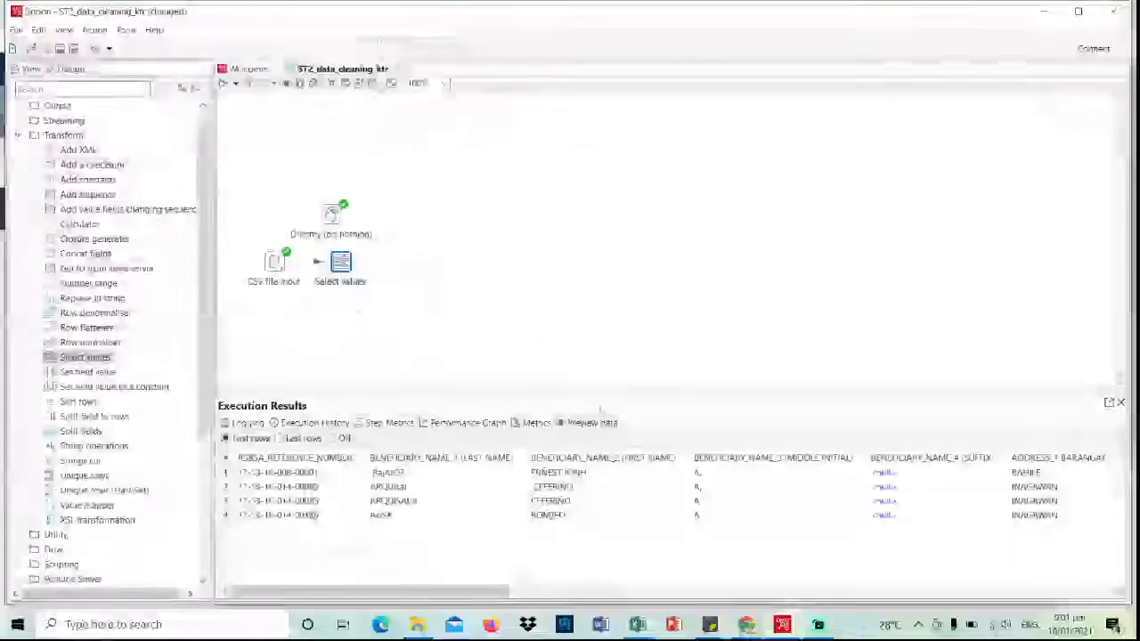
- Connect Select values to the Dummy step as its main output
{"action": "left_click_drag", "start_coordinate": [332, 217], "coordinate": [342, 207]}
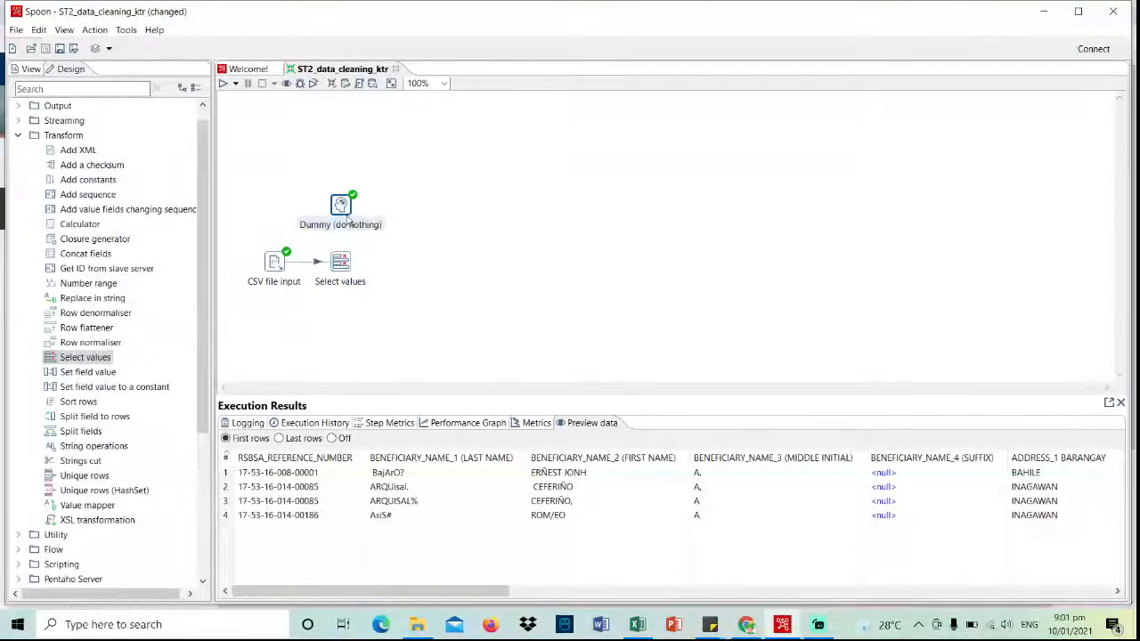
{"action": "left_click", "coordinate": [342, 265]}
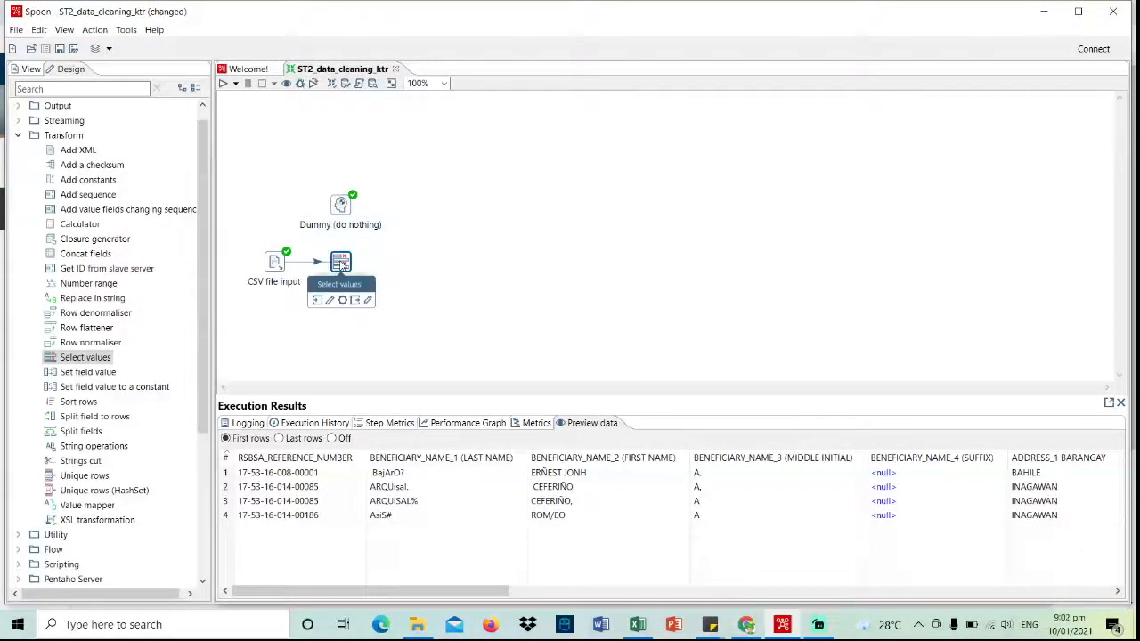
{"action": "left_click_drag", "start_coordinate": [355, 305], "coordinate": [342, 210]}
{"action": "left_click", "coordinate": [401, 217]}
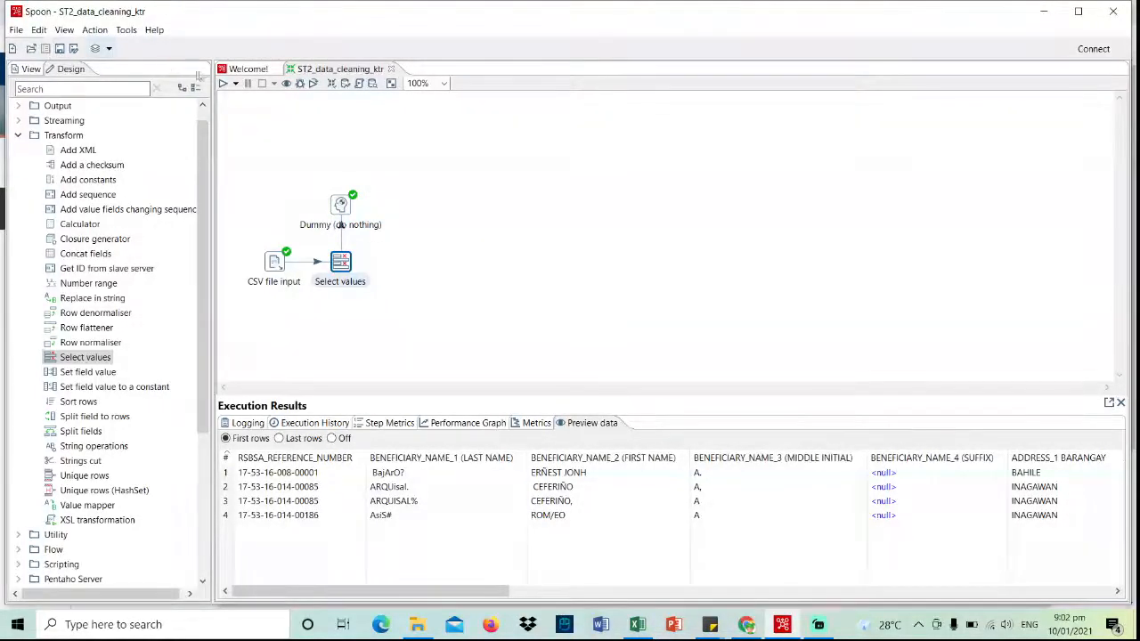
- Run the transformation and preview rows showing renamed columns like RSBSA_REF_NO and LASTNAME
{"action": "left_click", "coordinate": [223, 83]}
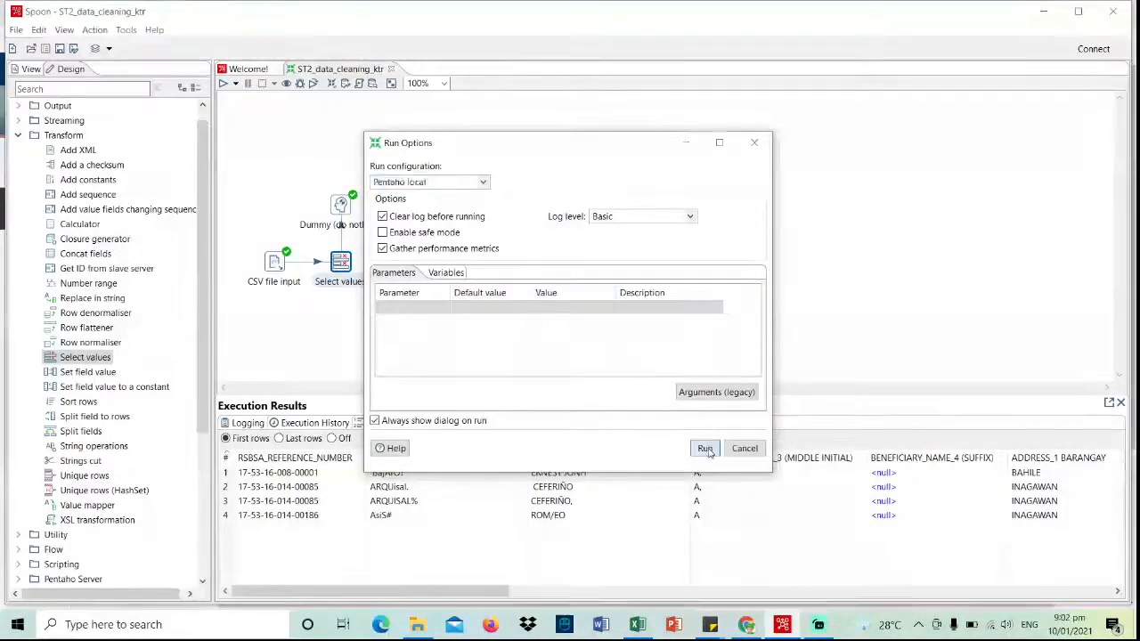
{"action": "left_click", "coordinate": [705, 448]}
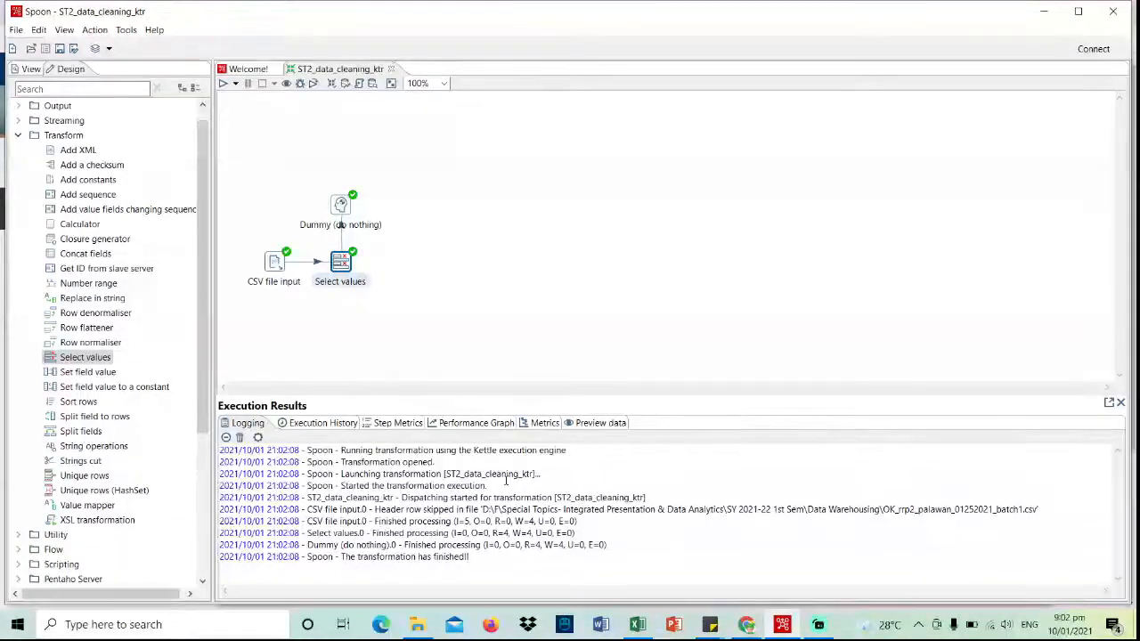
{"action": "left_click", "coordinate": [602, 425]}
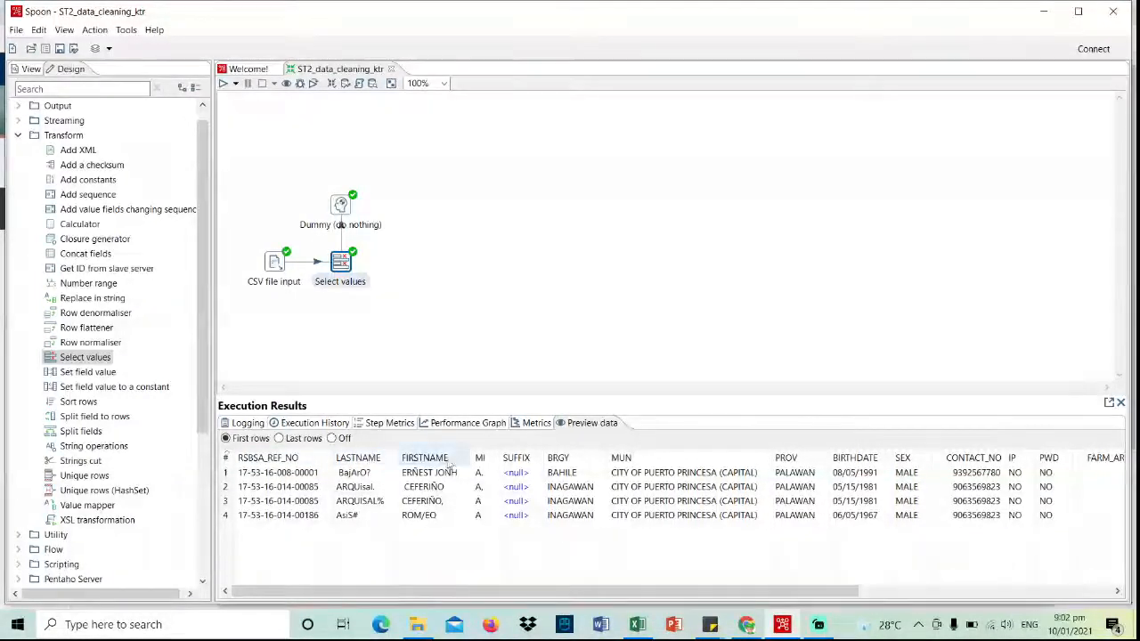
{"action": "left_click_drag", "start_coordinate": [534, 595], "coordinate": [481, 588]}
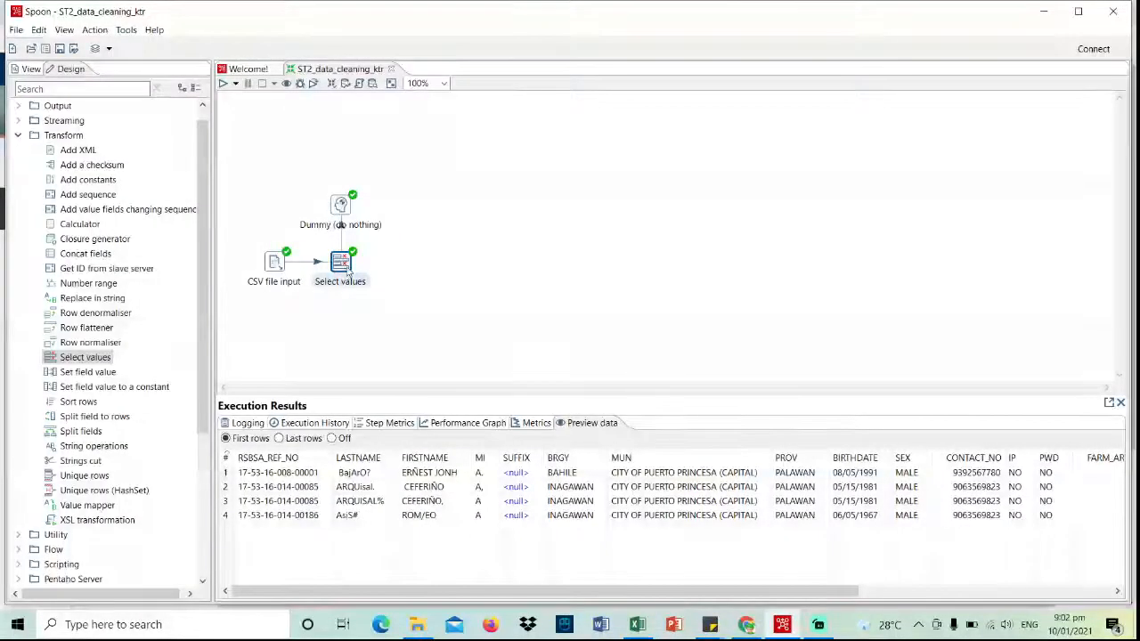
{"action": "mouse_move", "coordinate": [347, 267]}
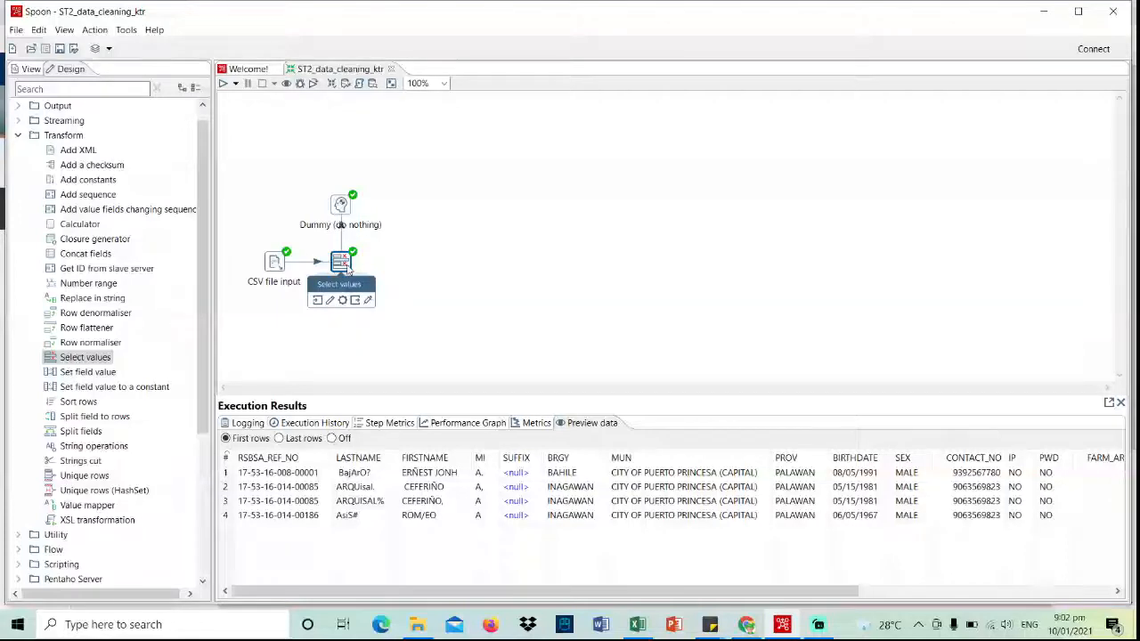
- Delete the hop between Select values and Dummy and move Dummy aside
{"action": "right_click", "coordinate": [342, 232]}
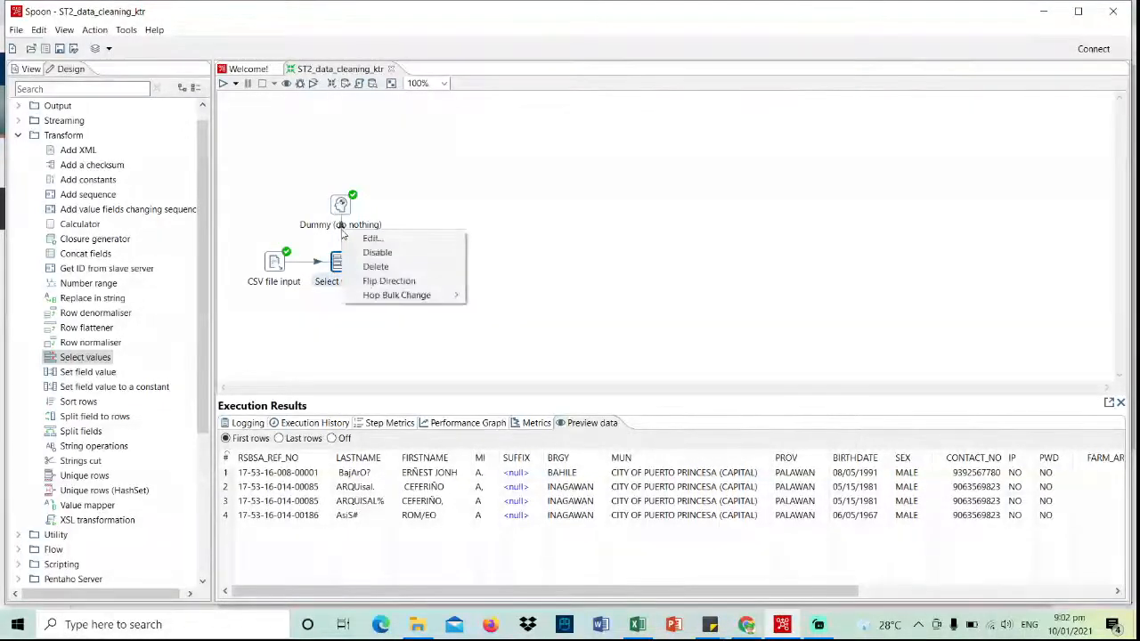
{"action": "left_click", "coordinate": [376, 267]}
{"action": "left_click_drag", "start_coordinate": [342, 206], "coordinate": [416, 195]}
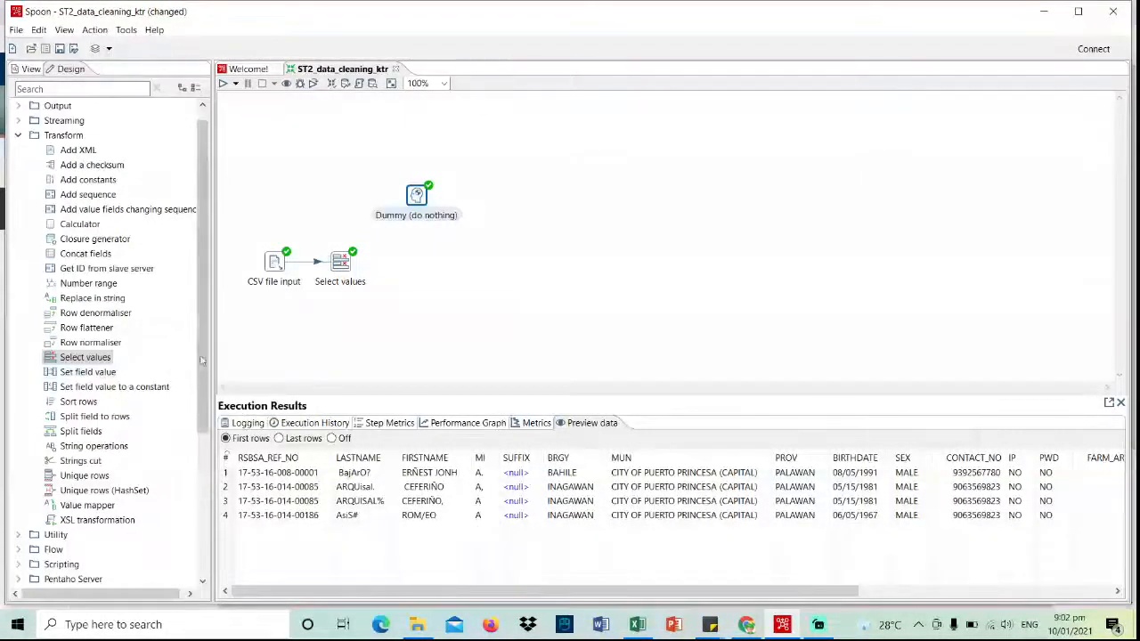
- Place a String operations step and link Select values to it as main output
{"action": "scroll", "coordinate": [196, 357], "scroll_direction": "down", "scroll_amount": 1}
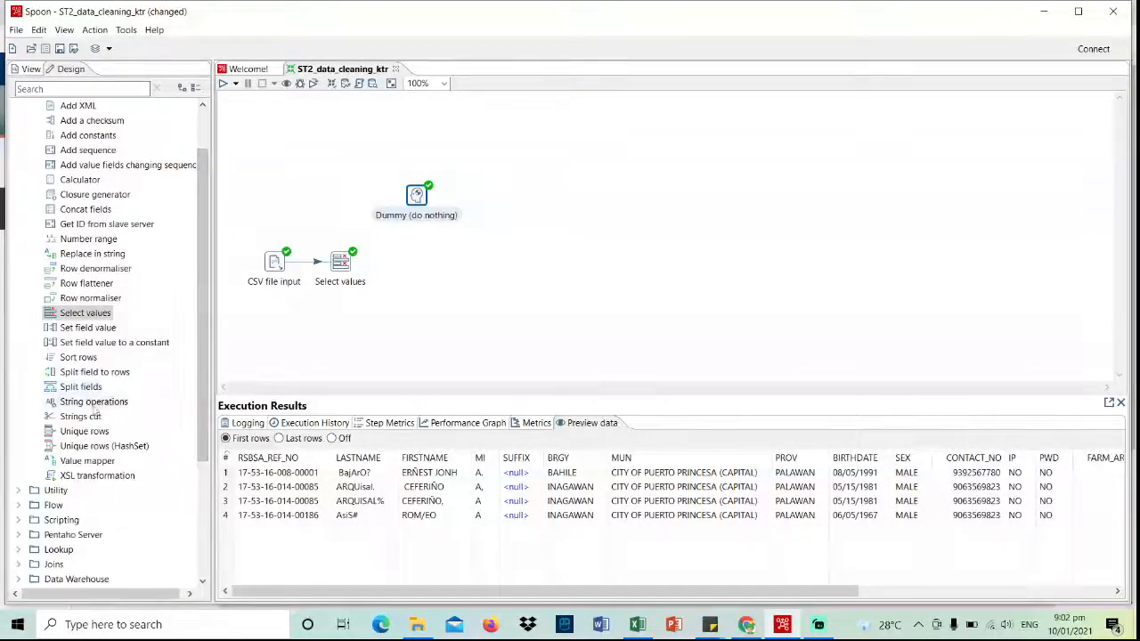
{"action": "left_click_drag", "start_coordinate": [94, 403], "coordinate": [426, 268]}
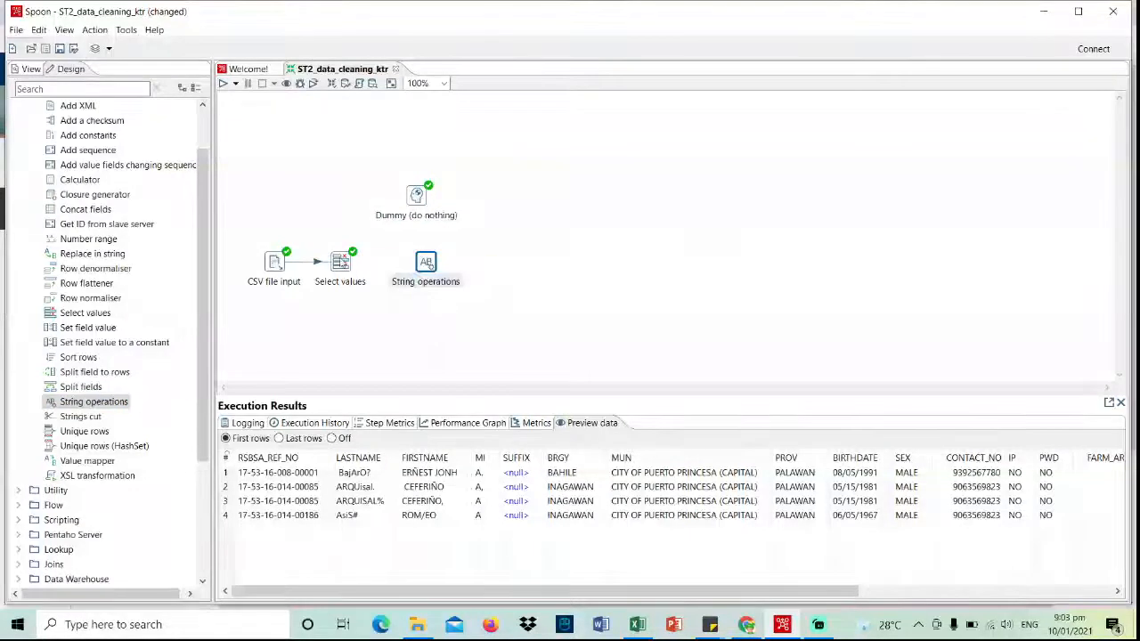
{"action": "left_click", "coordinate": [345, 265]}
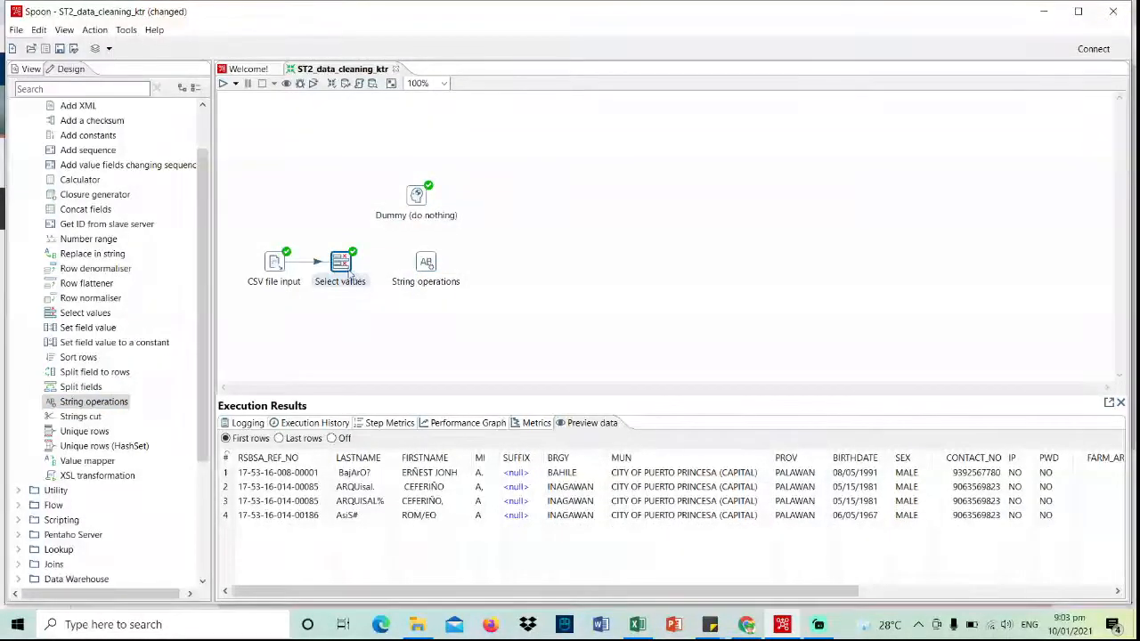
{"action": "mouse_move", "coordinate": [352, 276]}
{"action": "left_click_drag", "start_coordinate": [371, 302], "coordinate": [426, 263]}
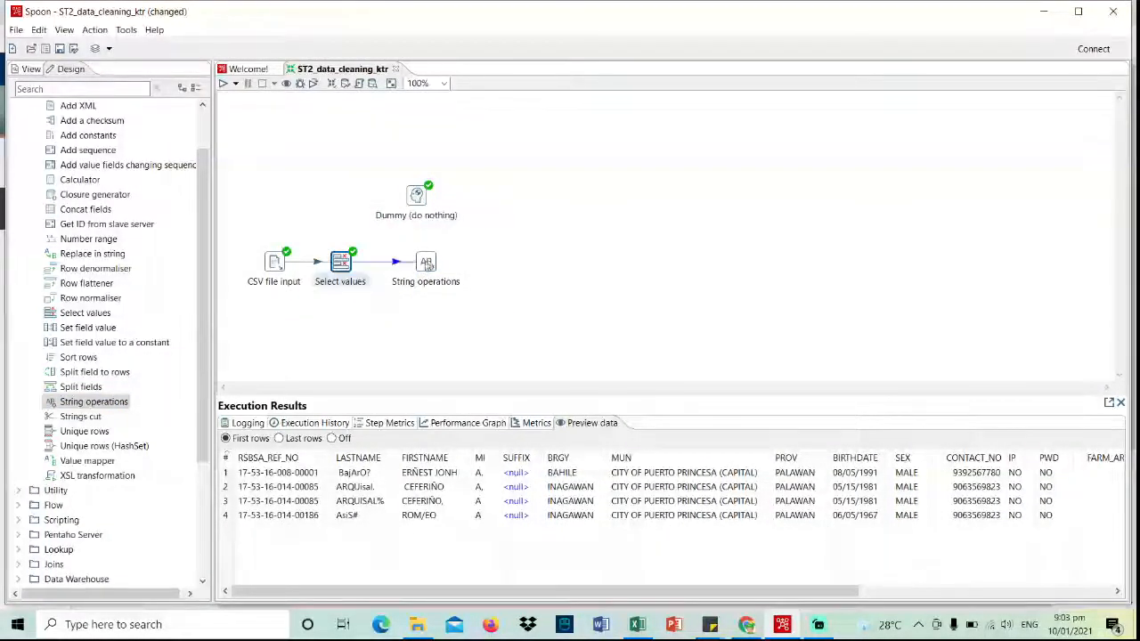
{"action": "left_click", "coordinate": [454, 264]}
- Load the incoming fields into String operations and set Trim type to both for every field
{"action": "double_click", "coordinate": [428, 263]}
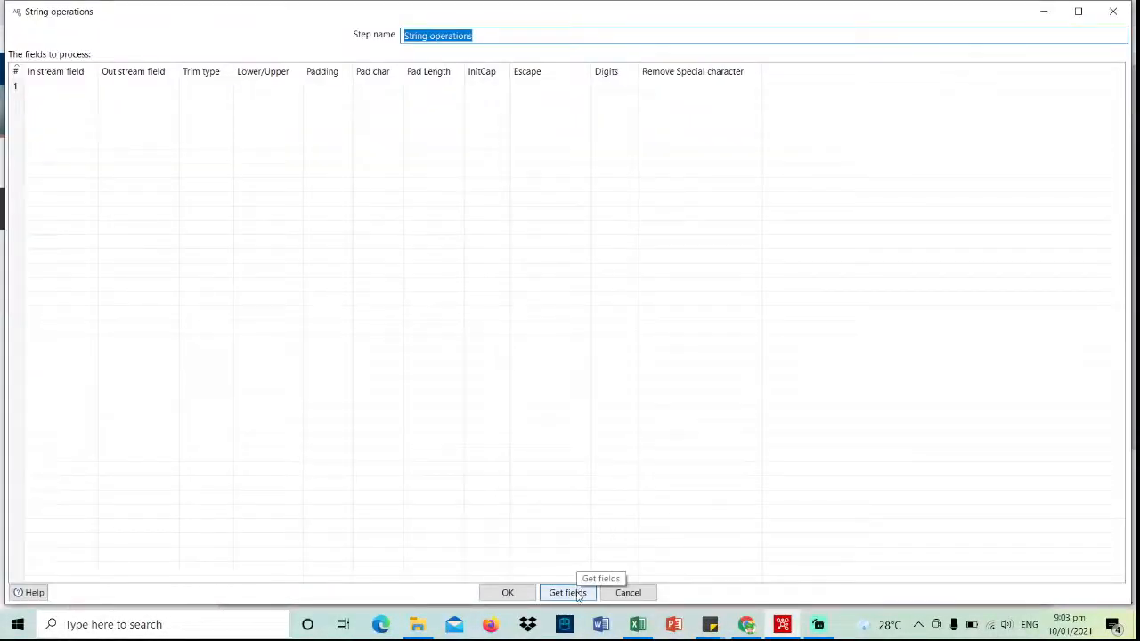
{"action": "left_click", "coordinate": [579, 595]}
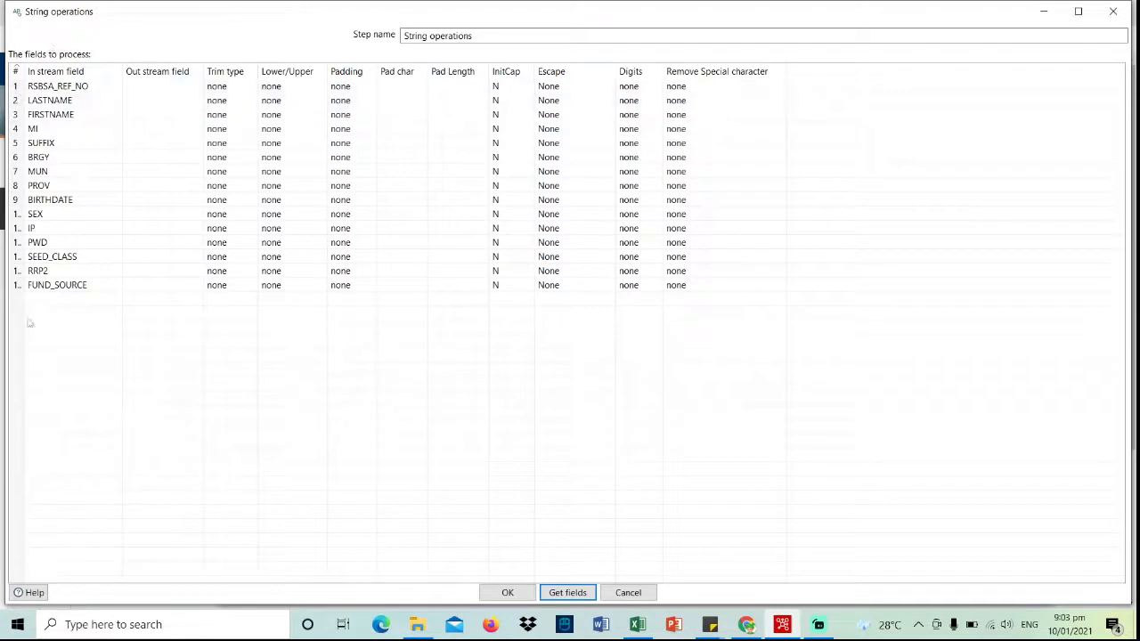
{"action": "left_click", "coordinate": [250, 88]}
{"action": "left_click", "coordinate": [252, 88]}
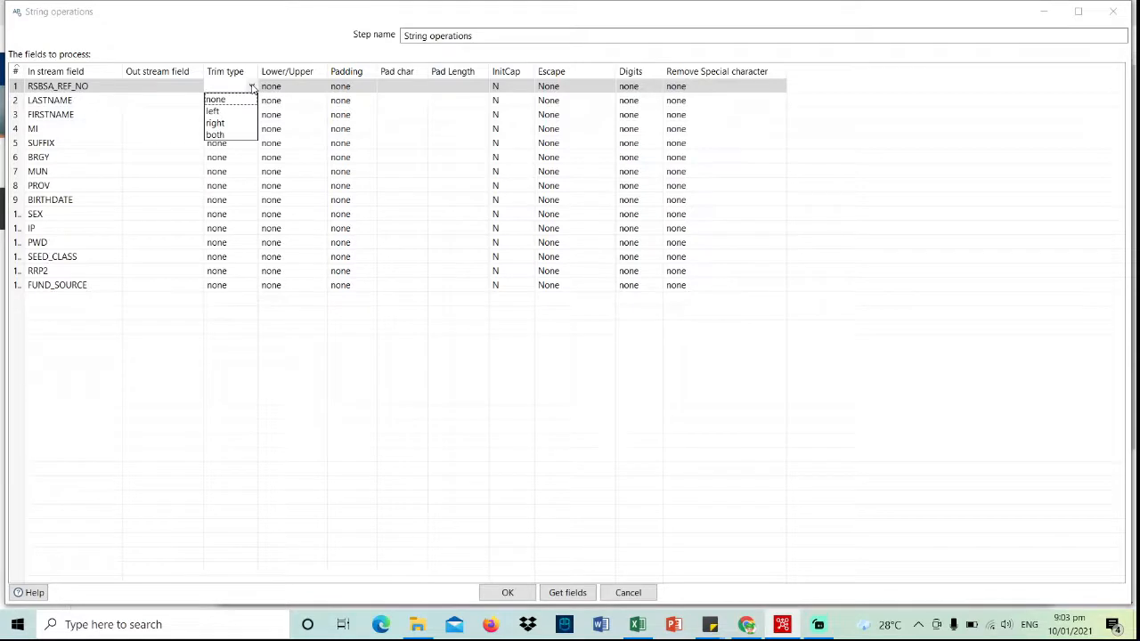
{"action": "left_click", "coordinate": [237, 137]}
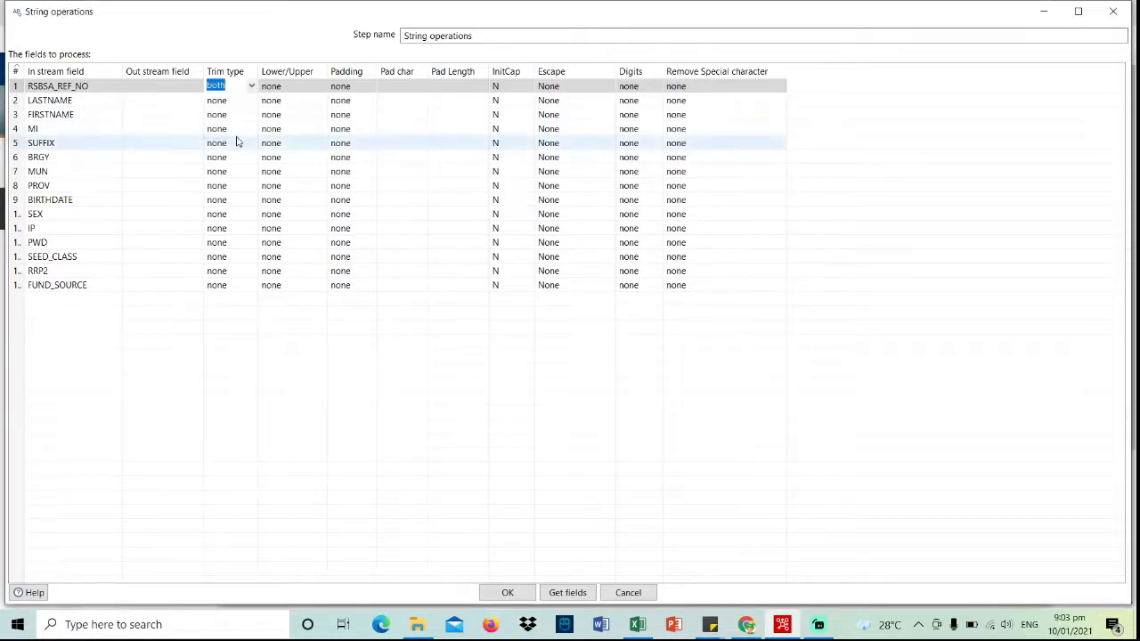
{"action": "right_click", "coordinate": [250, 72]}
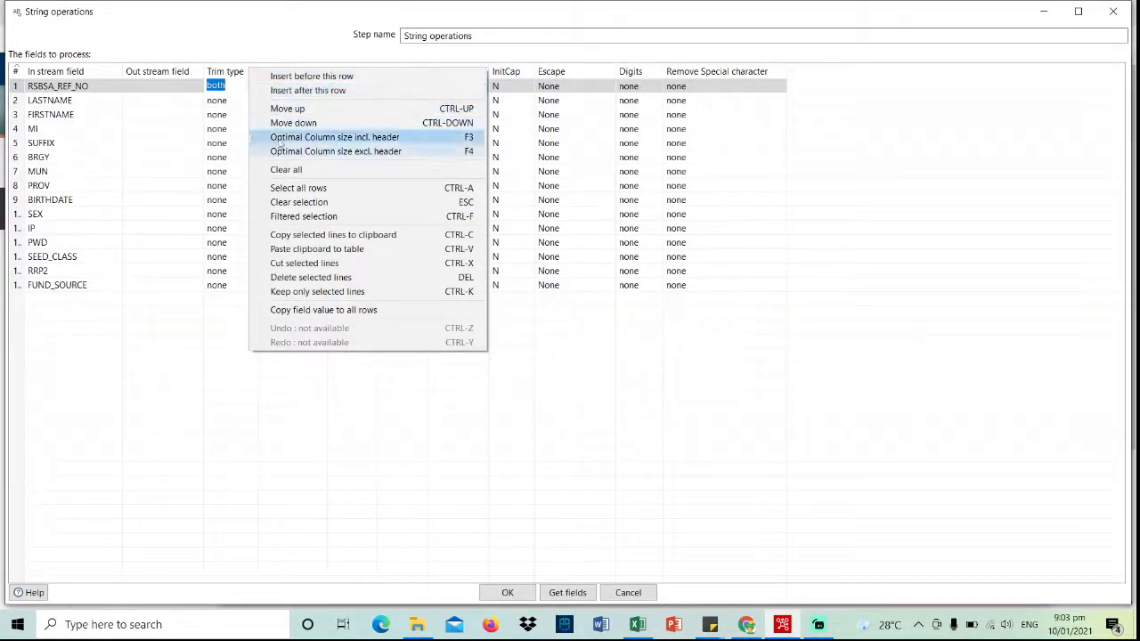
{"action": "left_click", "coordinate": [316, 310]}
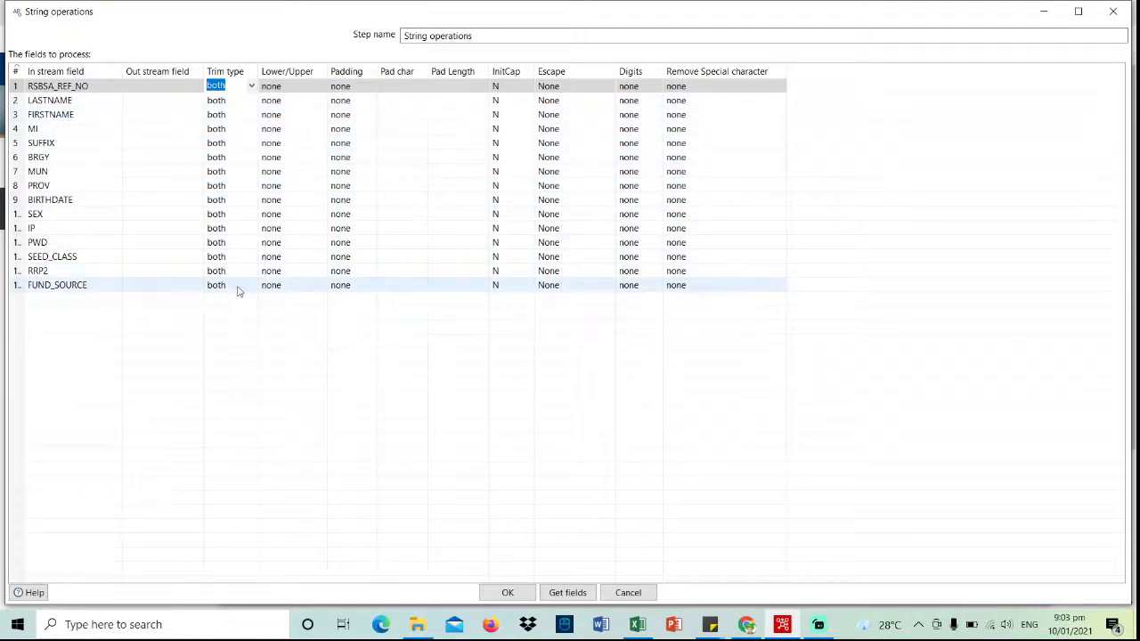
- Set Lower/Upper to upper for RSBSA_REF_NO, copy it to all rows, and confirm with OK
{"action": "left_click", "coordinate": [315, 85]}
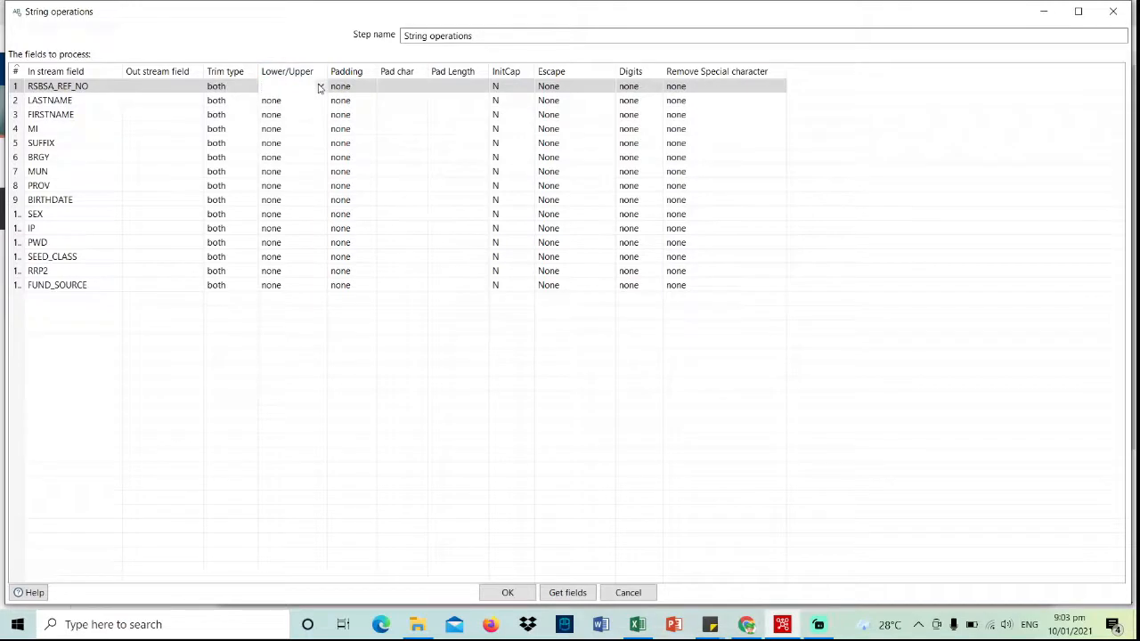
{"action": "left_click", "coordinate": [321, 86]}
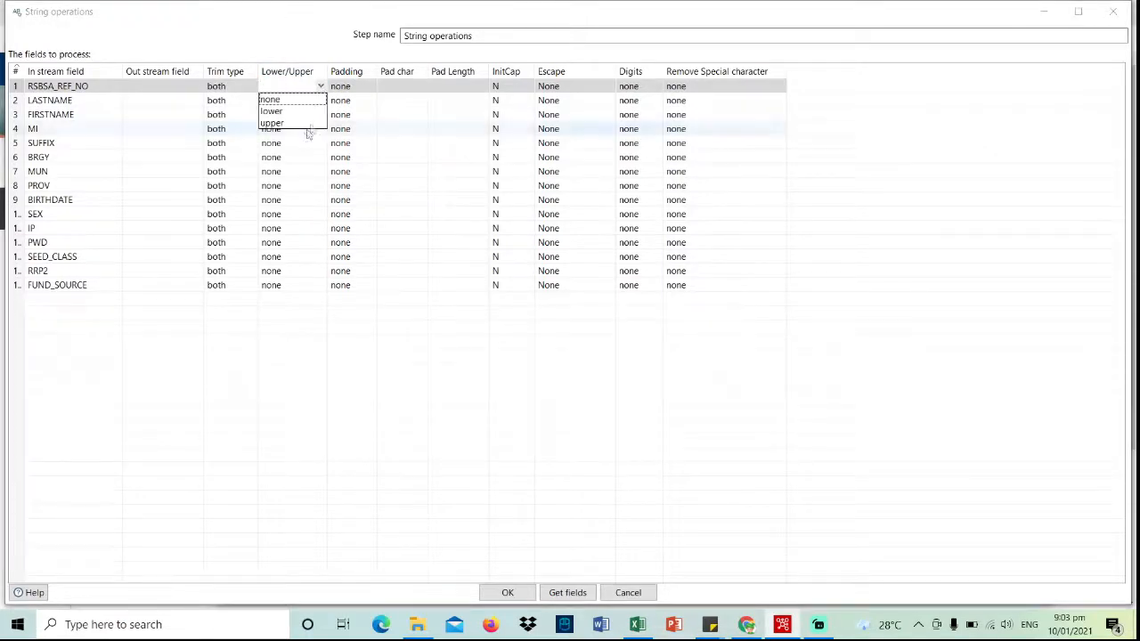
{"action": "left_click", "coordinate": [306, 124]}
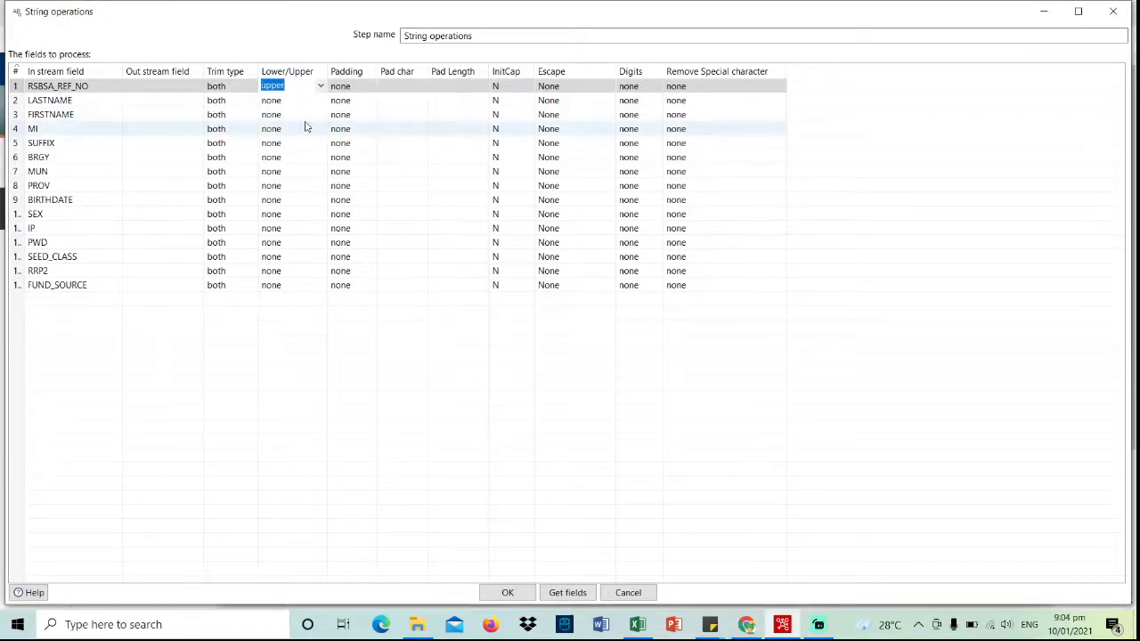
{"action": "right_click", "coordinate": [315, 74]}
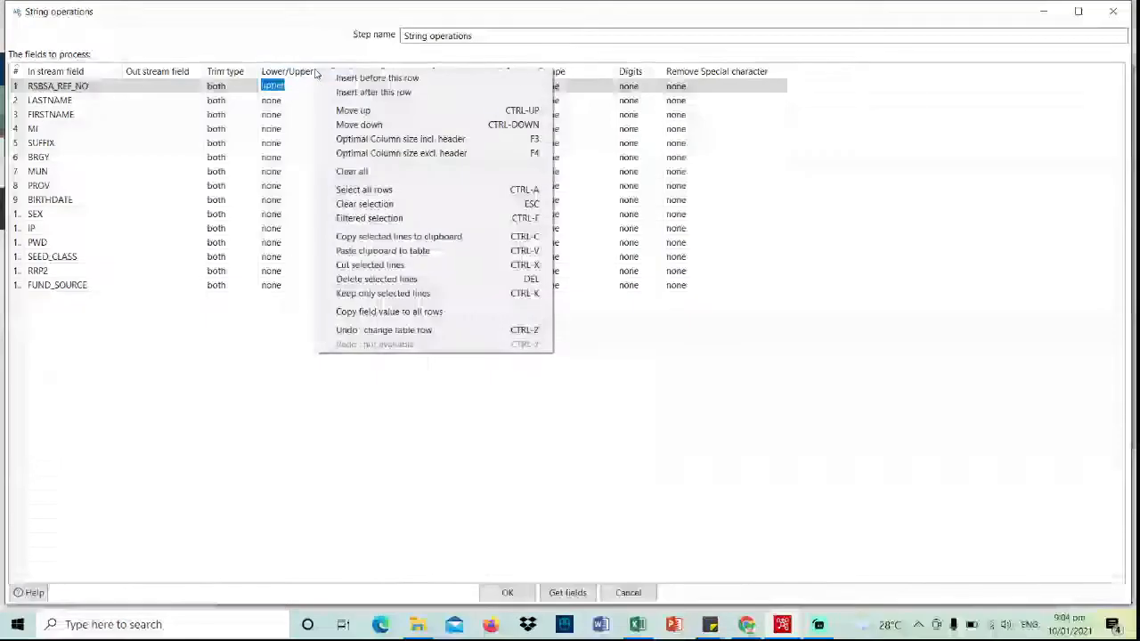
{"action": "left_click", "coordinate": [389, 313]}
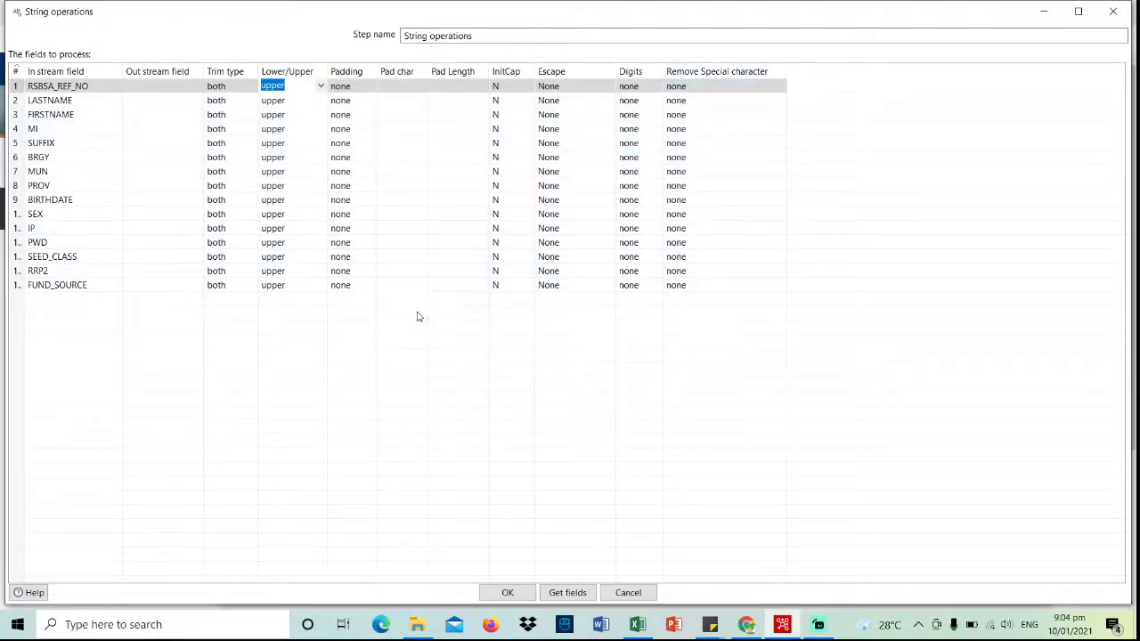
{"action": "left_click", "coordinate": [508, 593]}
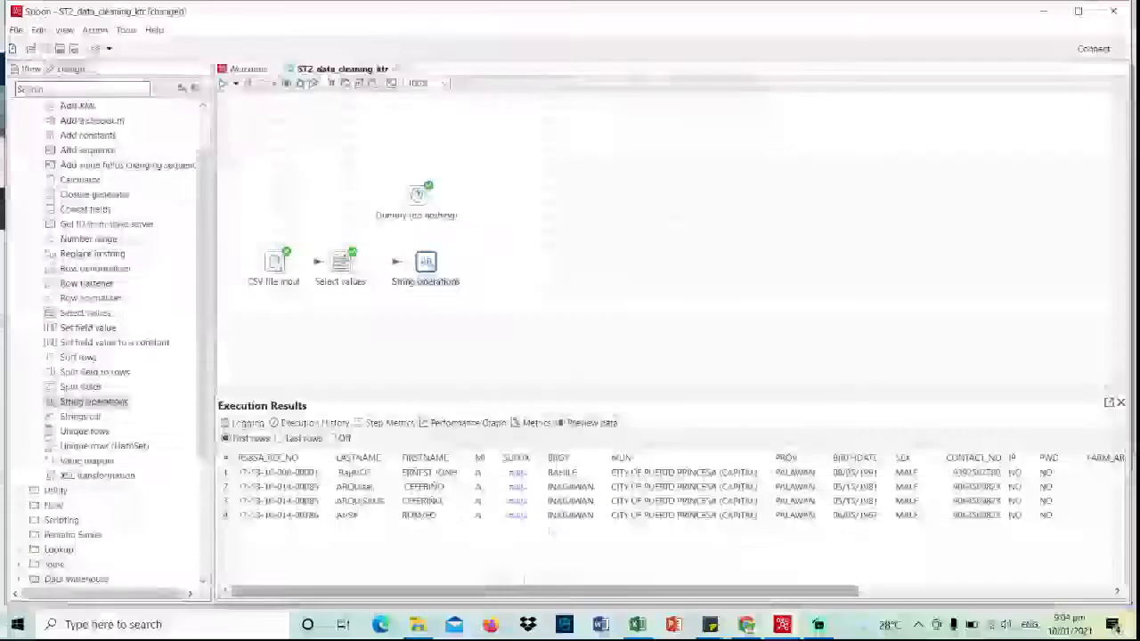
- Link String operations to Dummy as main output and save the transformation
{"action": "mouse_move", "coordinate": [427, 265]}
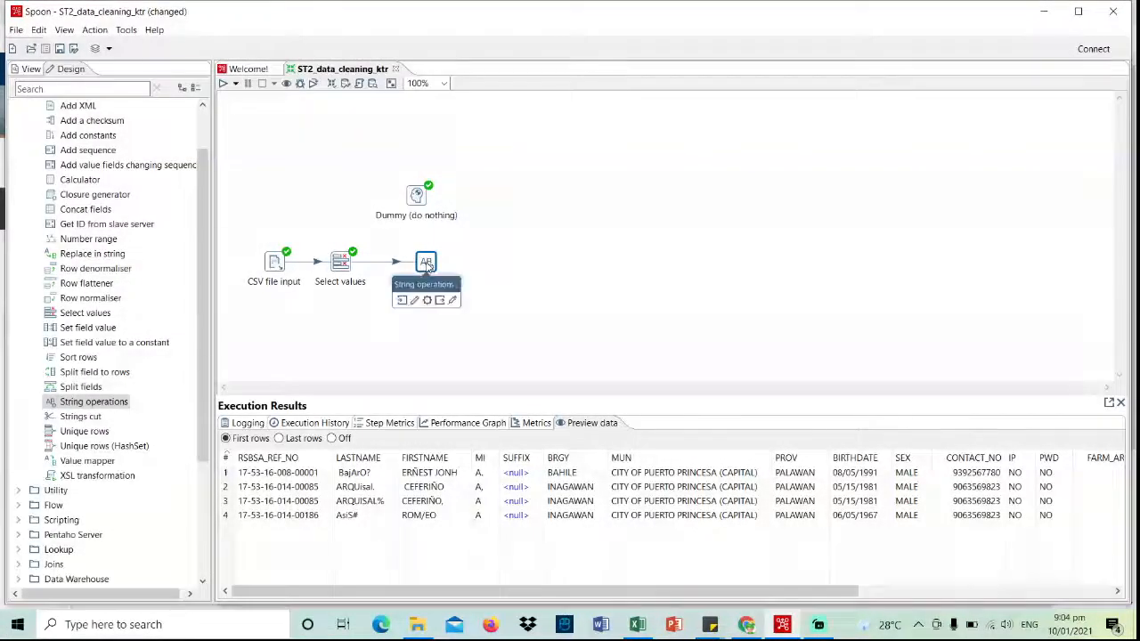
{"action": "left_click_drag", "start_coordinate": [439, 300], "coordinate": [417, 196]}
{"action": "left_click", "coordinate": [418, 199]}
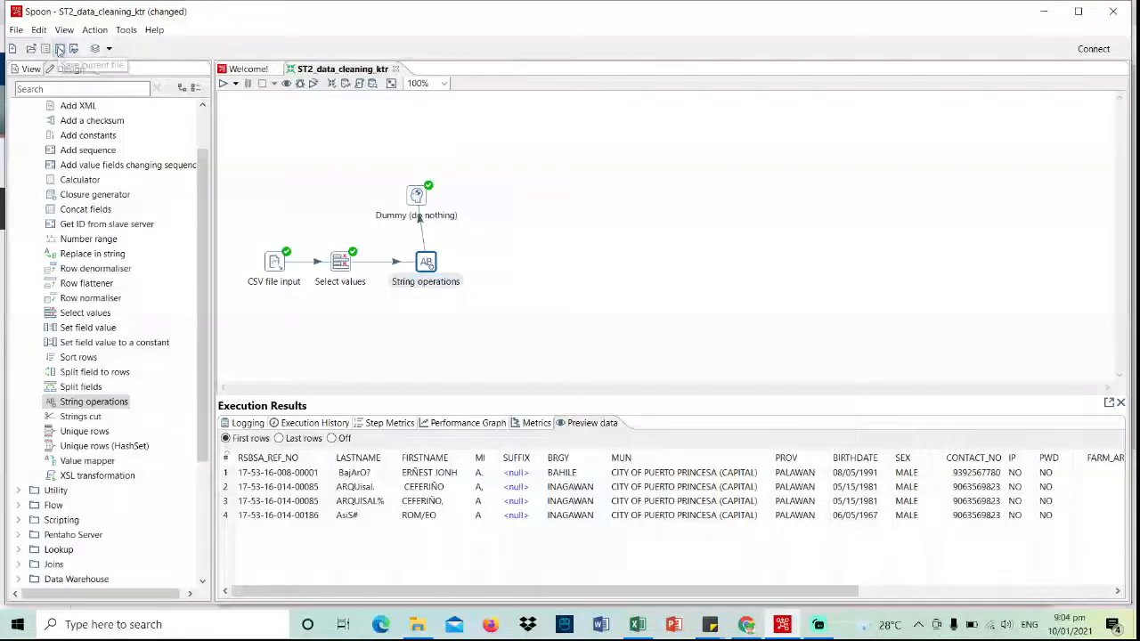
{"action": "left_click", "coordinate": [58, 51]}
- Rerun the transformation and preview the upper-case rows that still contain stray symbols
{"action": "left_click", "coordinate": [223, 83]}
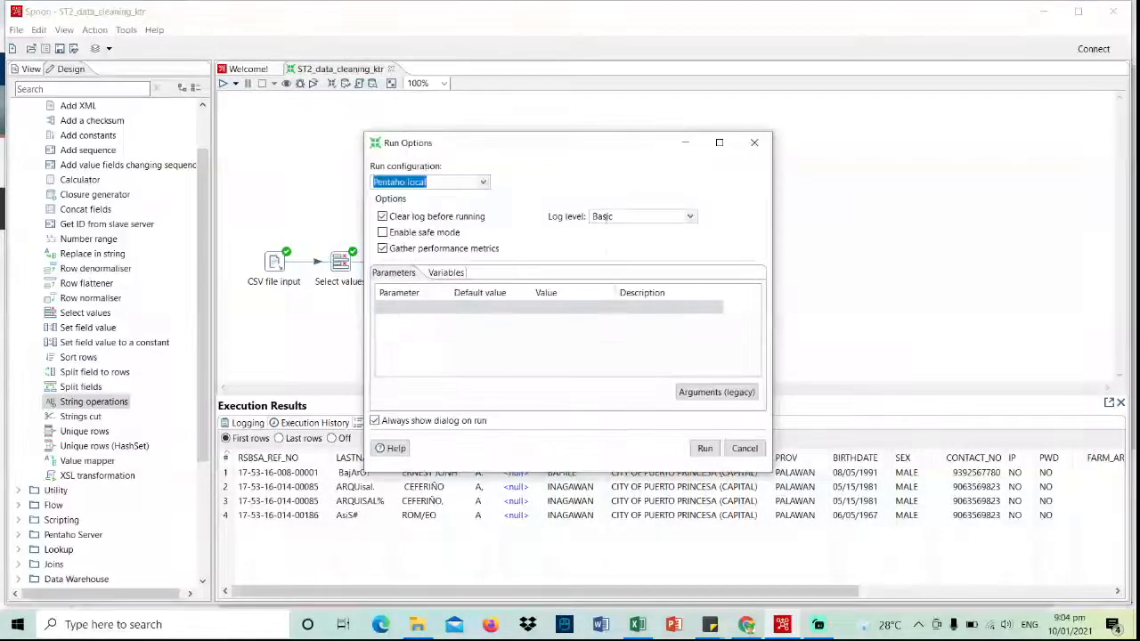
{"action": "left_click", "coordinate": [704, 448]}
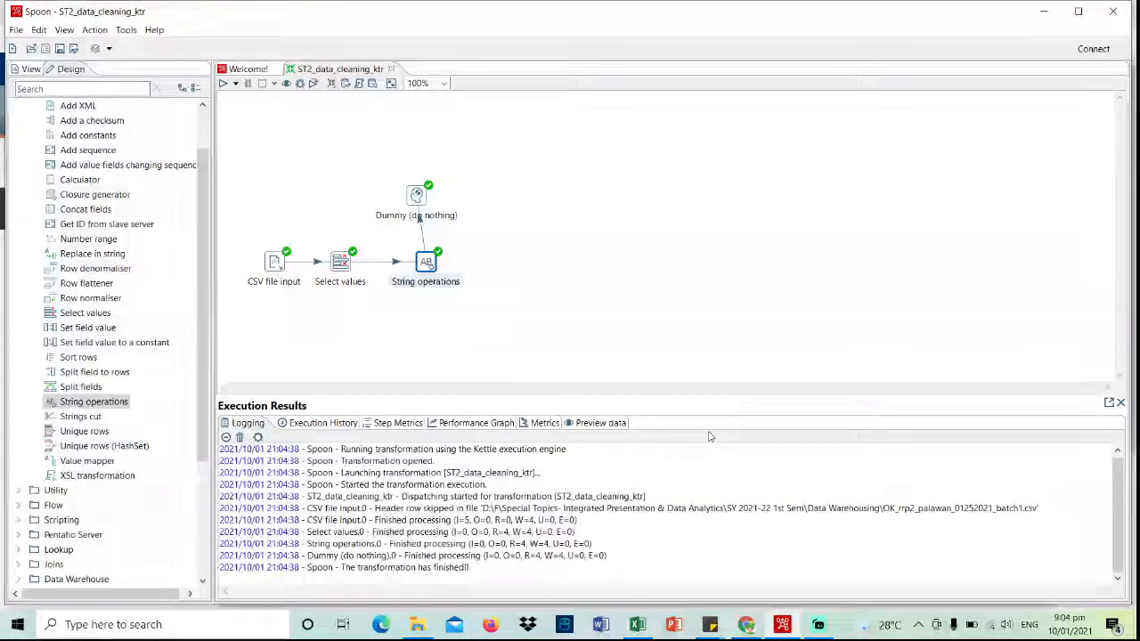
{"action": "left_click", "coordinate": [599, 426]}
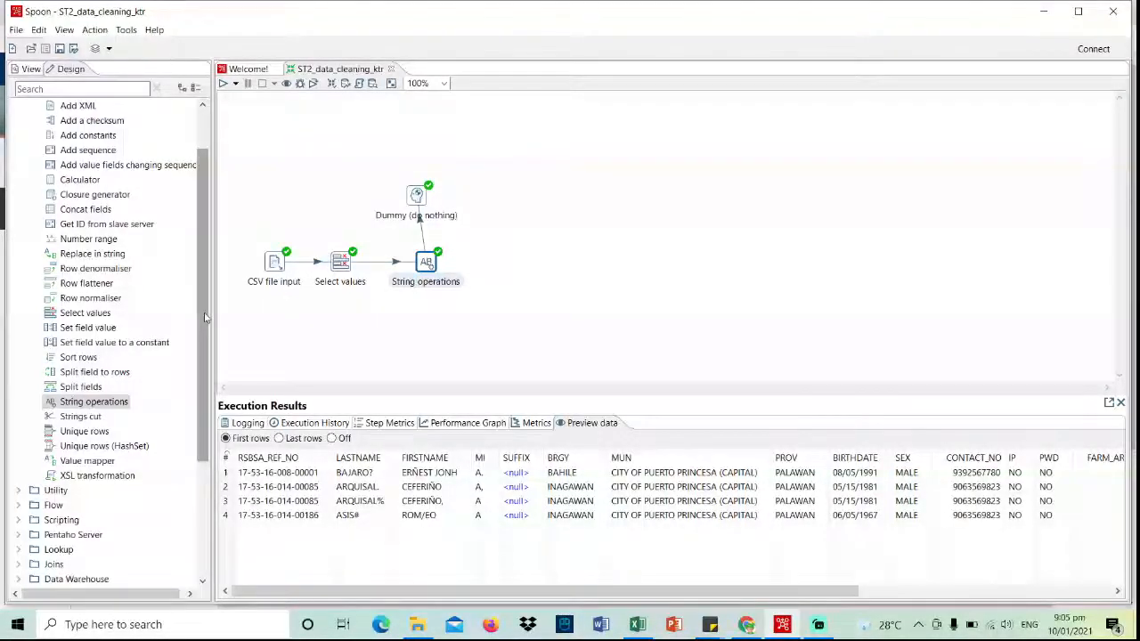
{"action": "scroll", "coordinate": [203, 323], "scroll_direction": "up", "scroll_amount": 1}
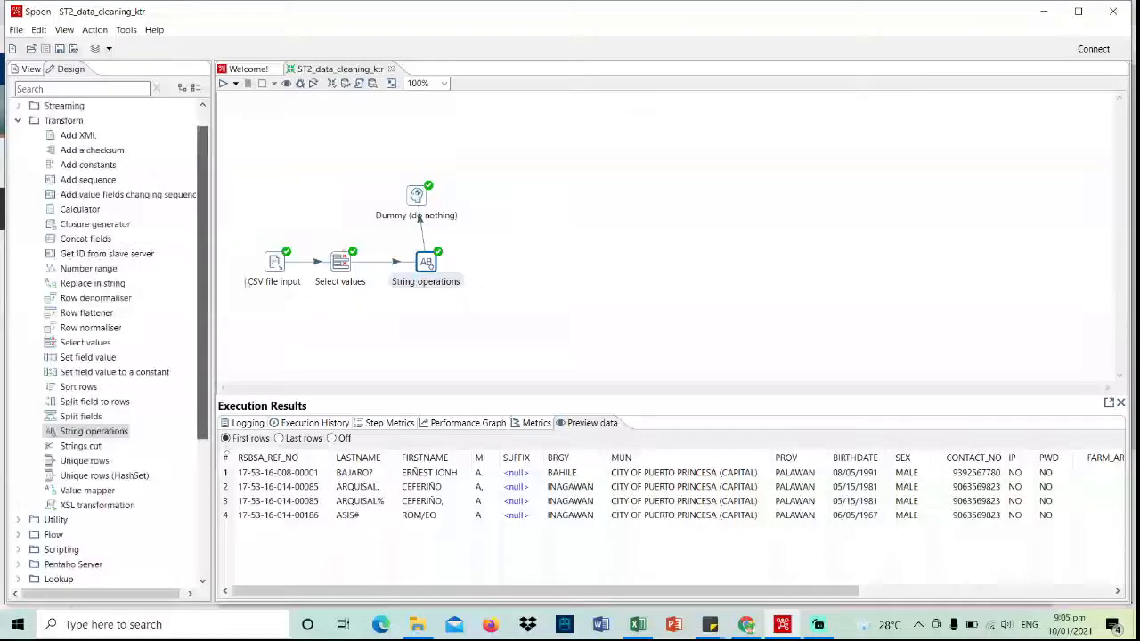
- Delete the hop from String operations to Dummy and move Dummy further right
{"action": "right_click", "coordinate": [424, 222]}
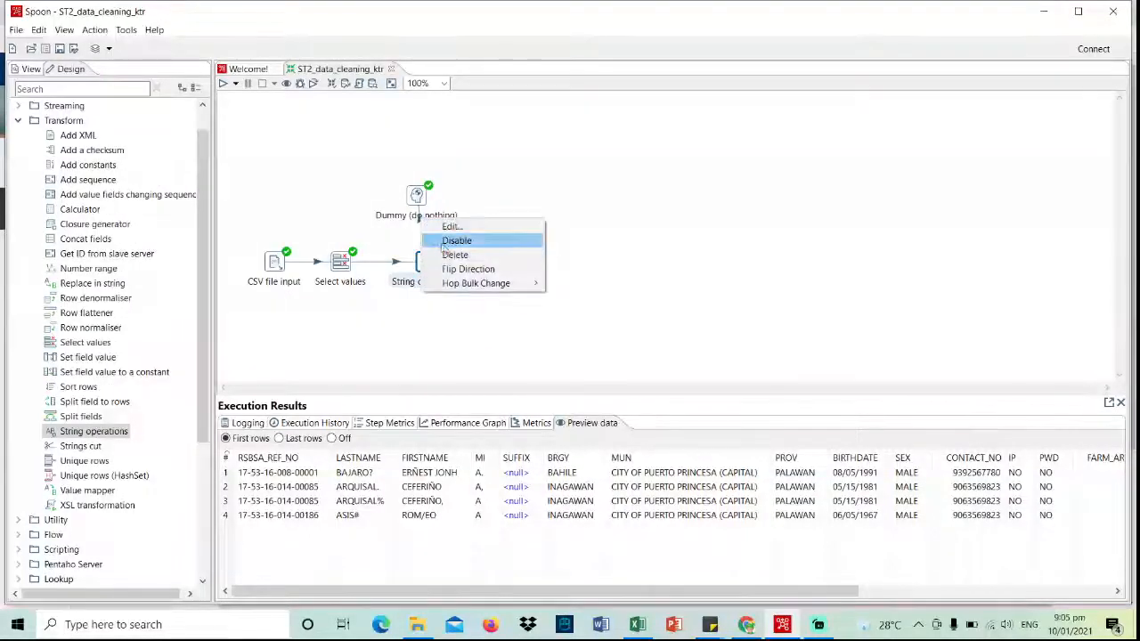
{"action": "left_click", "coordinate": [450, 255]}
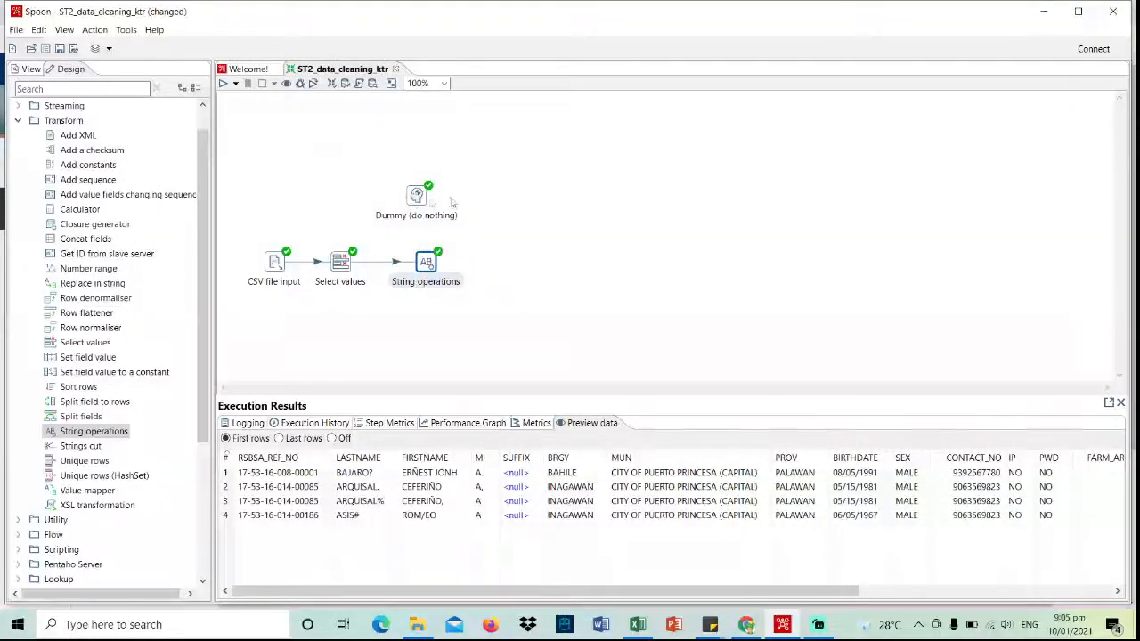
{"action": "left_click_drag", "start_coordinate": [417, 196], "coordinate": [483, 196]}
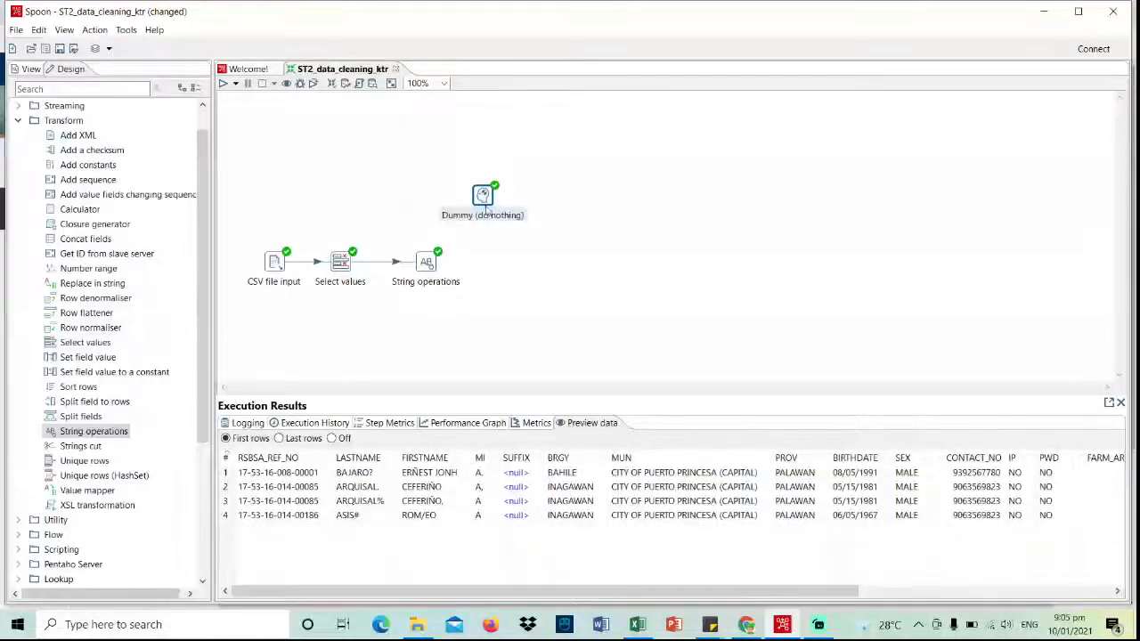
- Add a Replace in string step fed by String operations as its main output
{"action": "left_click_drag", "start_coordinate": [103, 287], "coordinate": [510, 261]}
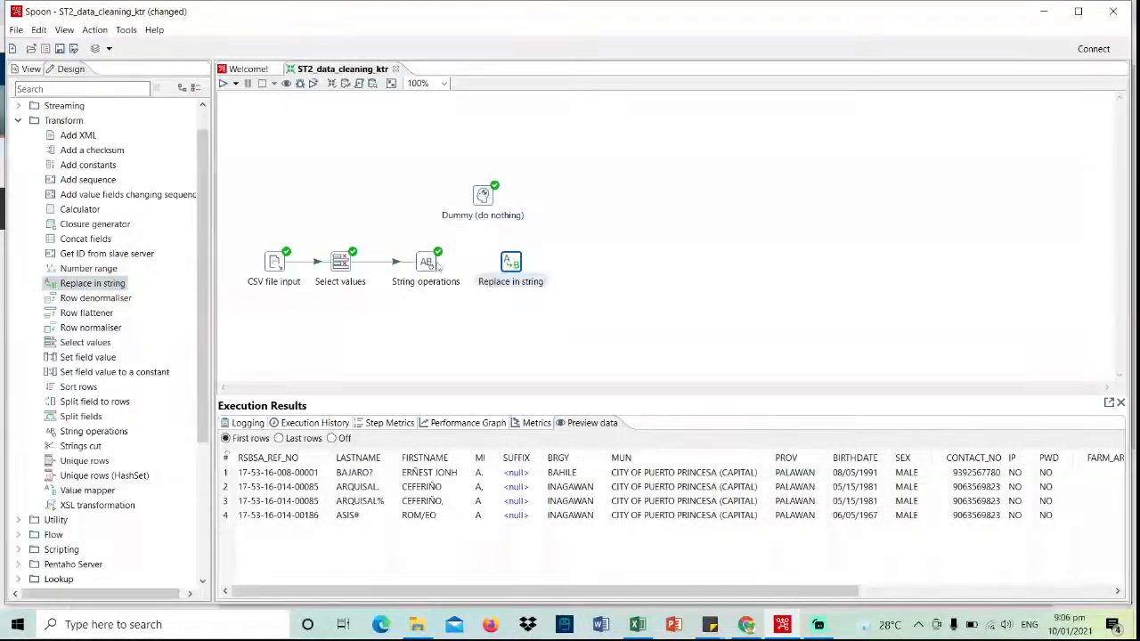
{"action": "mouse_move", "coordinate": [431, 266]}
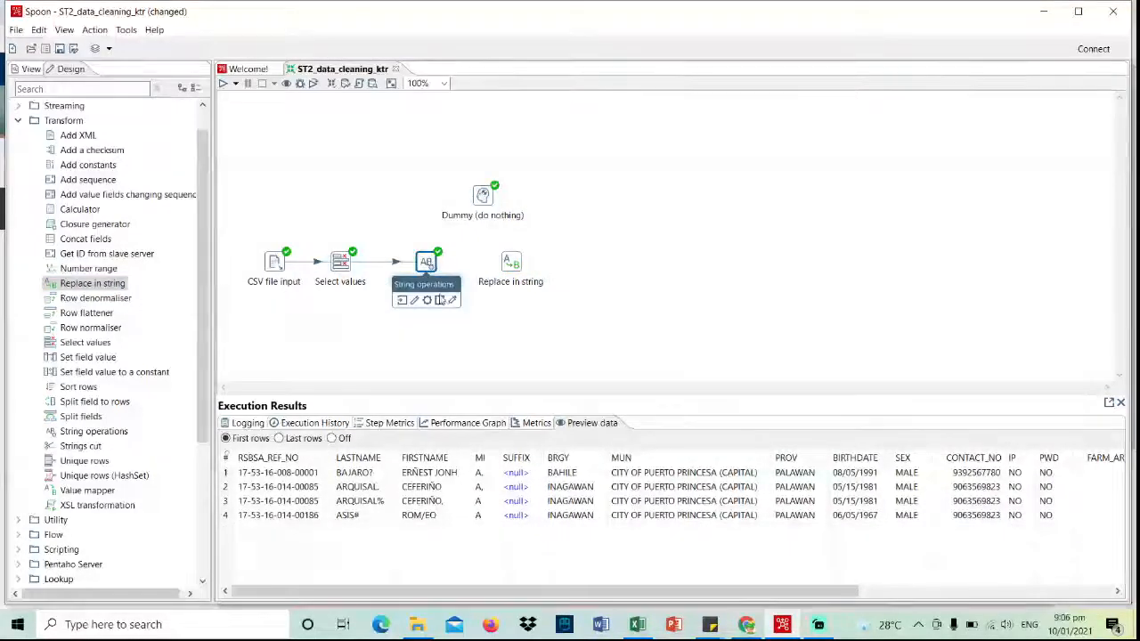
{"action": "left_click_drag", "start_coordinate": [452, 300], "coordinate": [510, 266]}
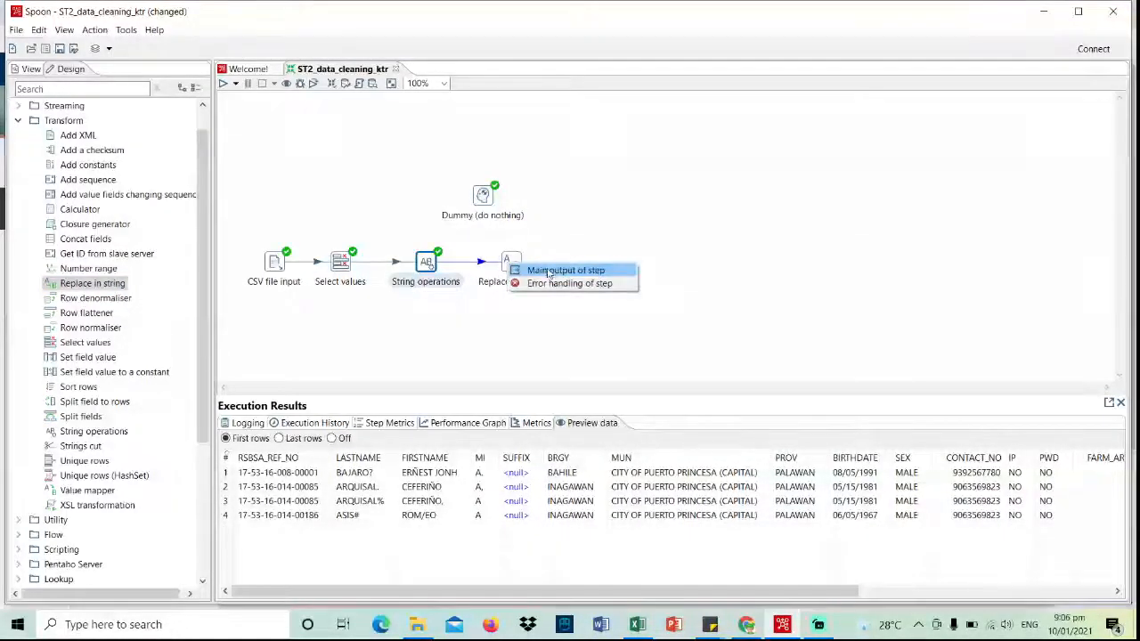
{"action": "left_click", "coordinate": [542, 267]}
{"action": "double_click", "coordinate": [513, 263]}
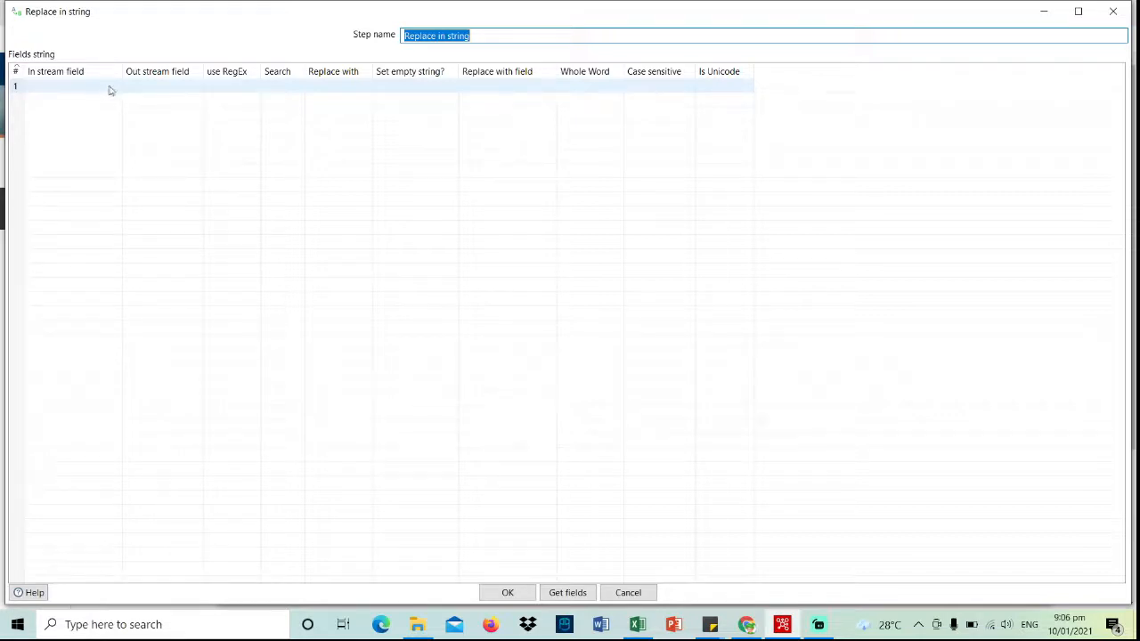
- Add Replace in string rows for FIRSTNAME and MI, each replacing Ñ with N
{"action": "left_click", "coordinate": [114, 90]}
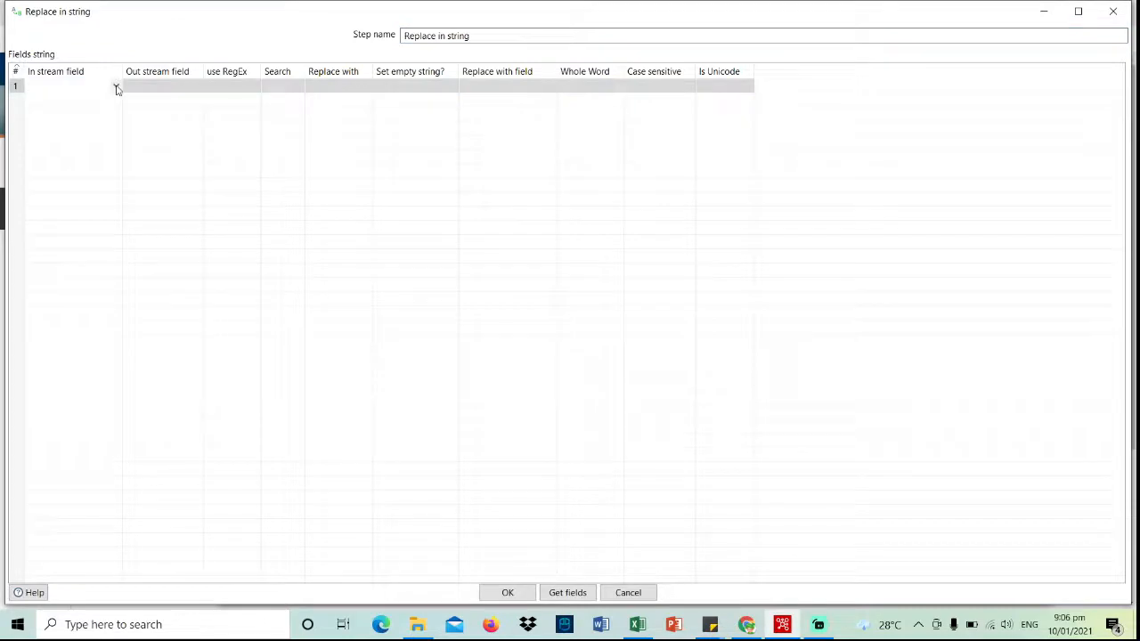
{"action": "left_click", "coordinate": [116, 87]}
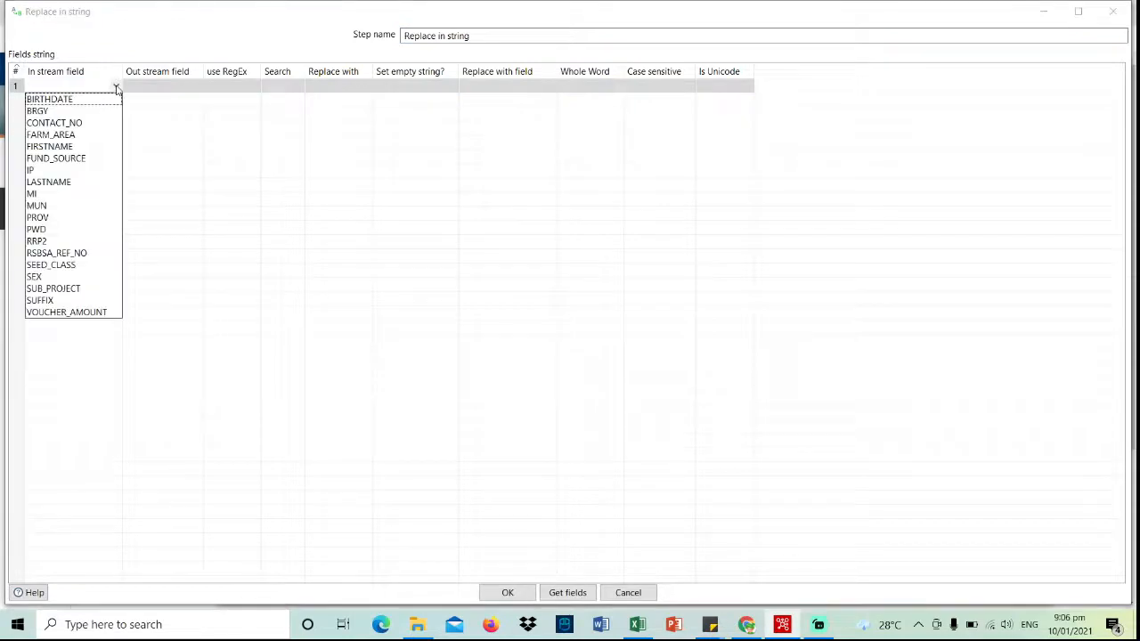
{"action": "left_click", "coordinate": [88, 147]}
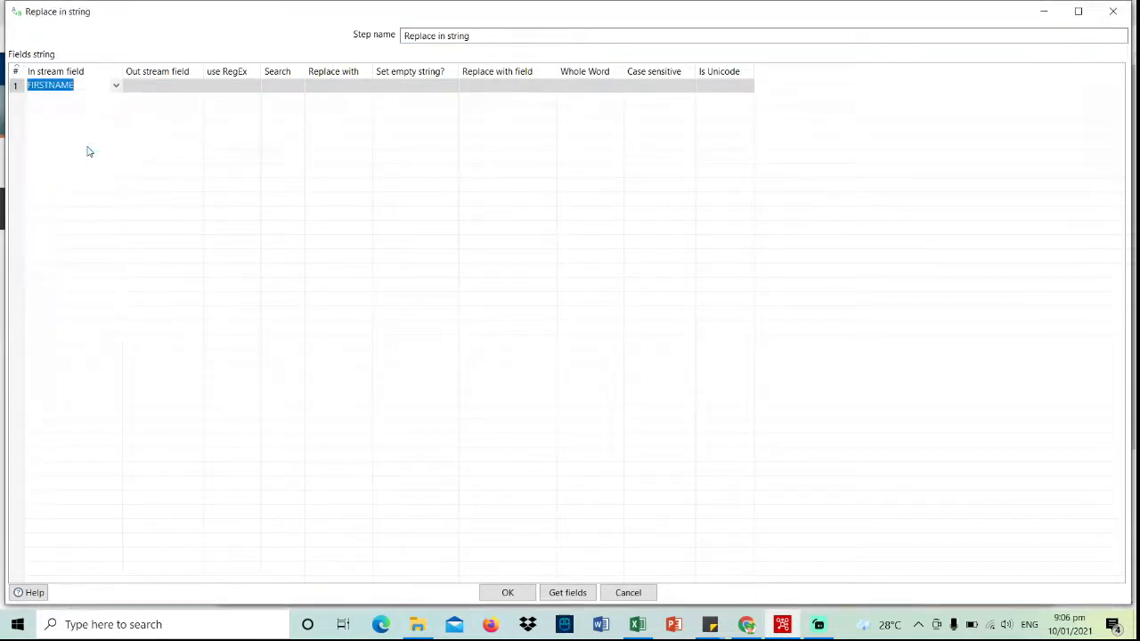
{"action": "left_click", "coordinate": [281, 88]}
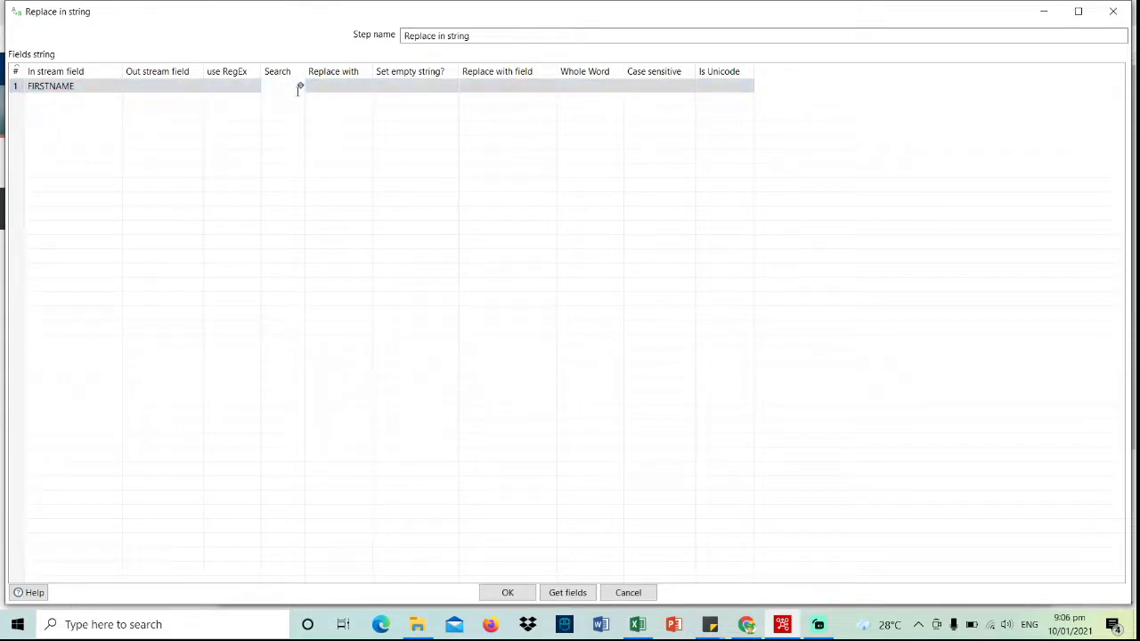
{"action": "type", "text": "Ñ"}
{"action": "left_click", "coordinate": [336, 86]}
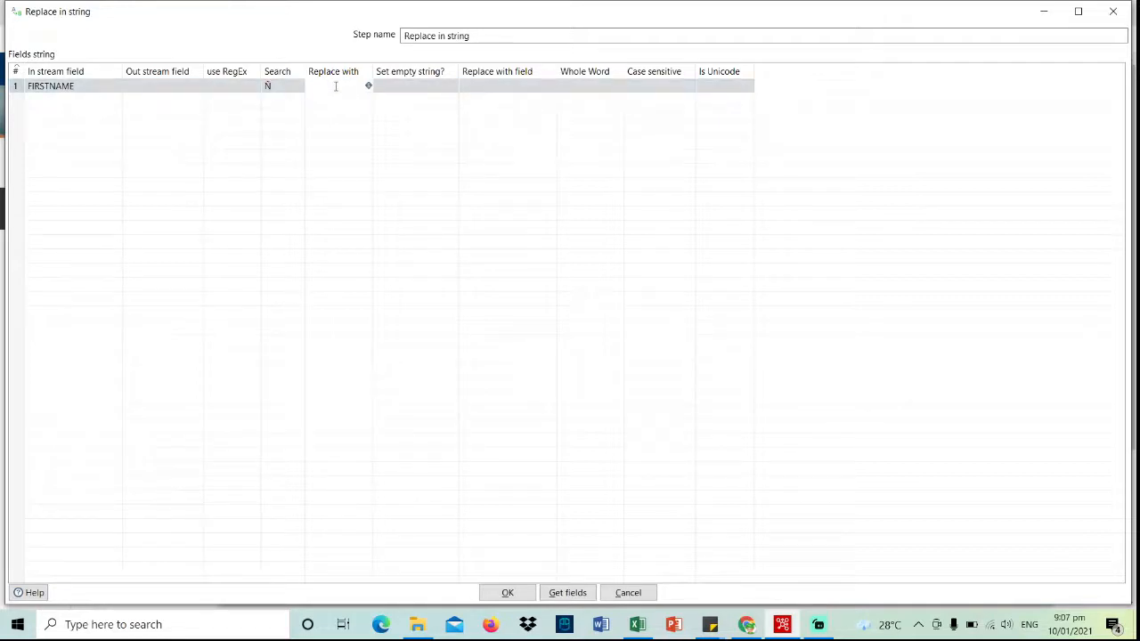
{"action": "type", "text": "N"}
{"action": "left_click", "coordinate": [90, 101]}
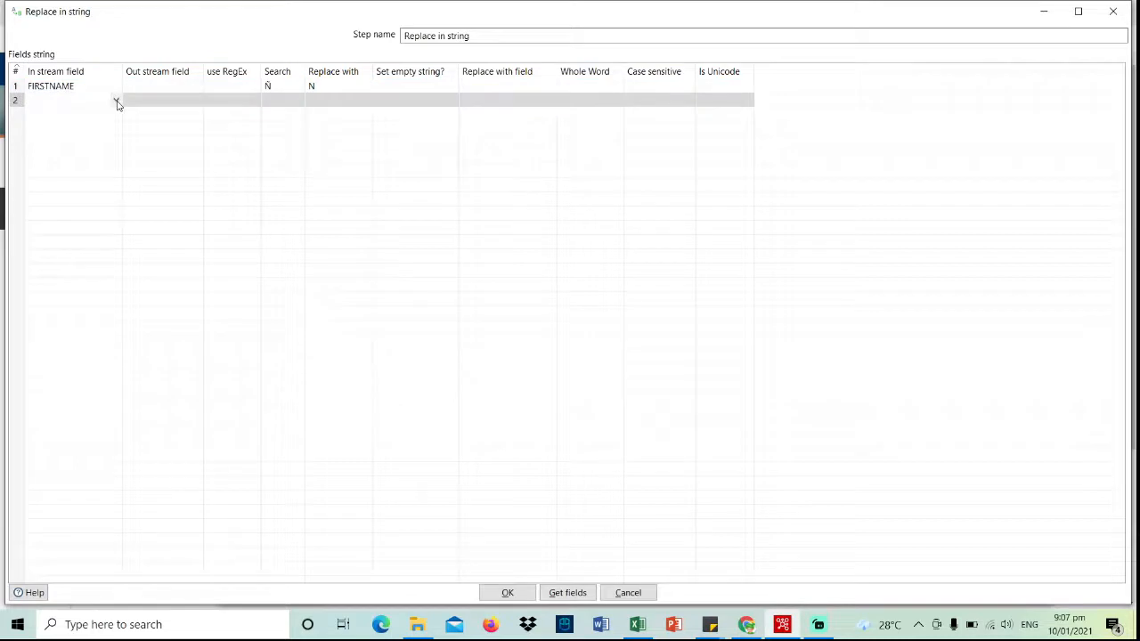
{"action": "left_click", "coordinate": [116, 101]}
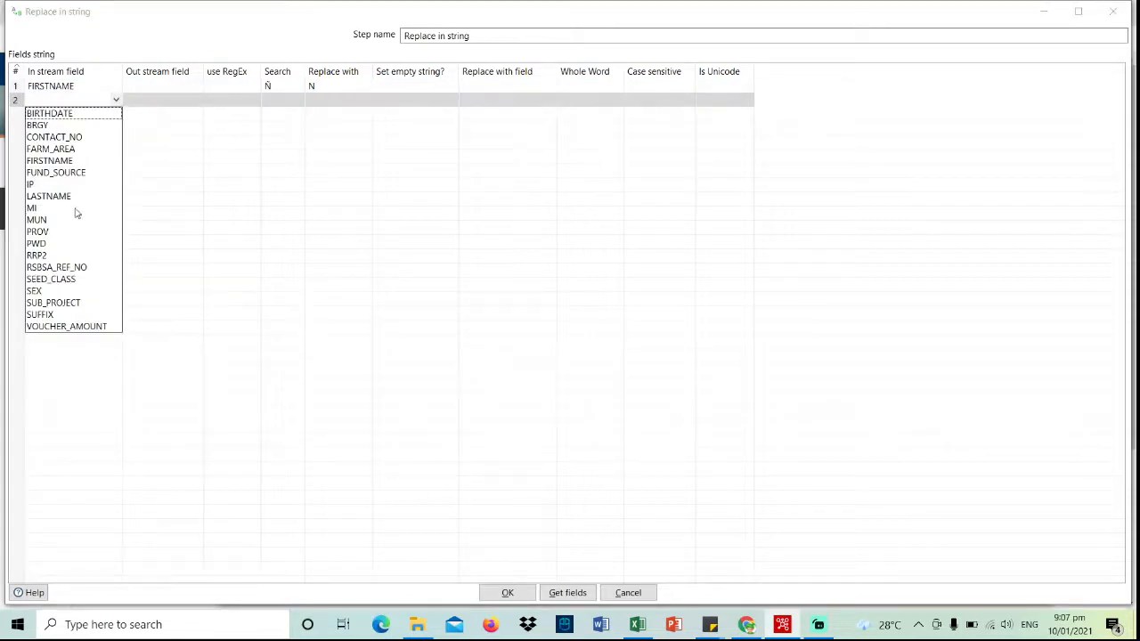
{"action": "left_click", "coordinate": [65, 208]}
{"action": "left_click", "coordinate": [276, 101]}
{"action": "type", "text": "Ñ"}
{"action": "left_click", "coordinate": [348, 101]}
{"action": "type", "text": "n"}
{"action": "key", "text": "BackSpace"}
{"action": "type", "text": "N"}
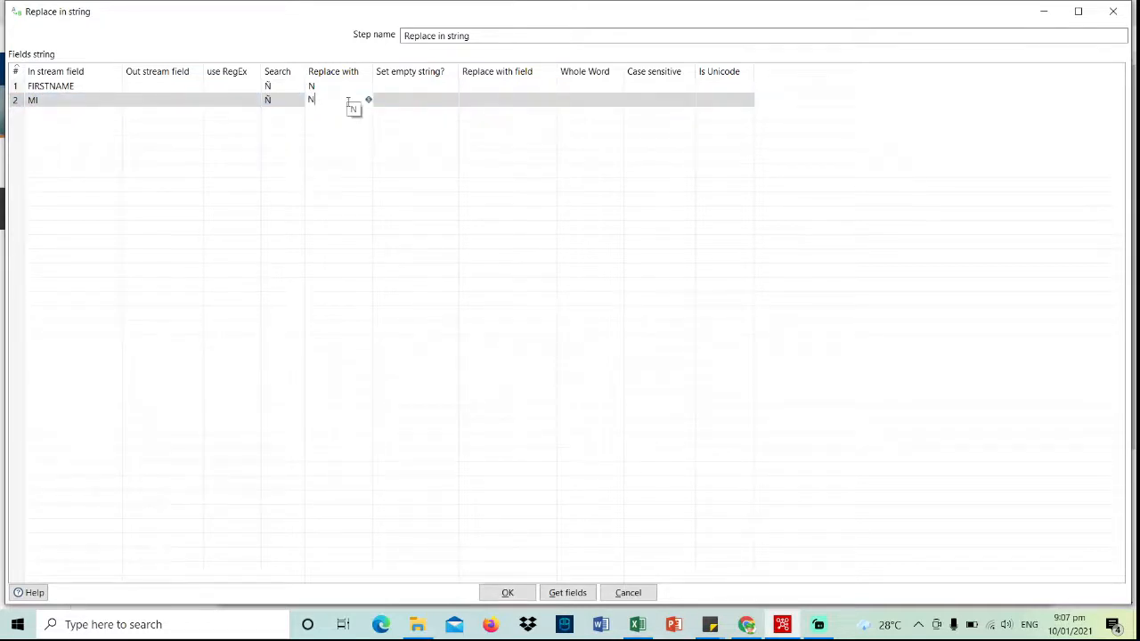
{"action": "left_click", "coordinate": [53, 117]}
- Add rows for LASTNAME and BRGY, each replacing Ñ with N
{"action": "left_click", "coordinate": [116, 114]}
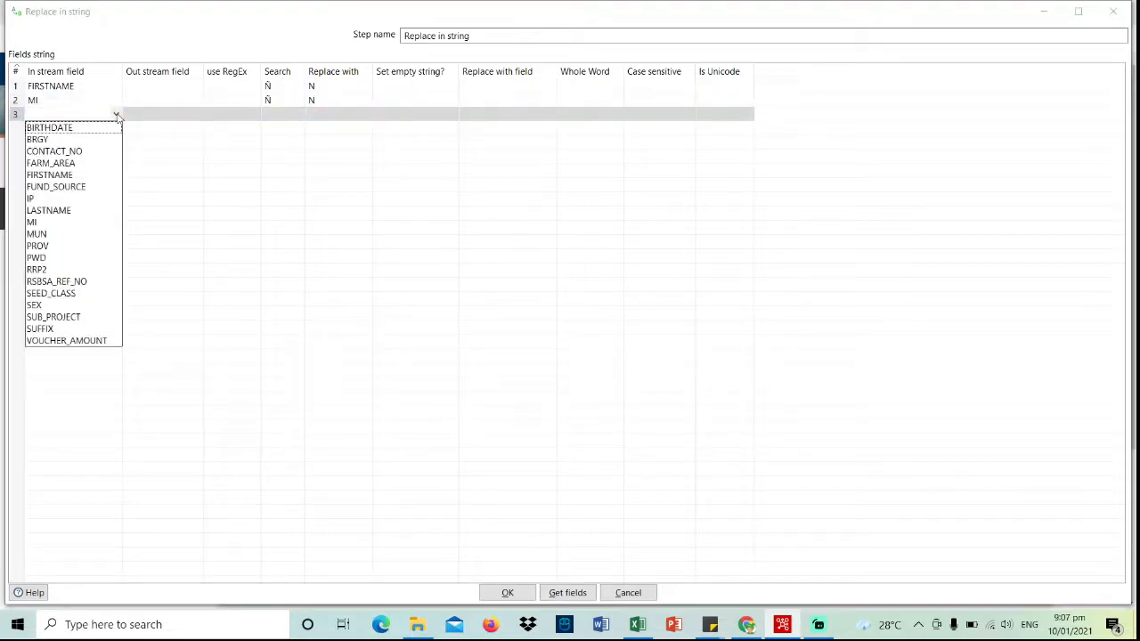
{"action": "left_click", "coordinate": [74, 212]}
{"action": "left_click", "coordinate": [277, 116]}
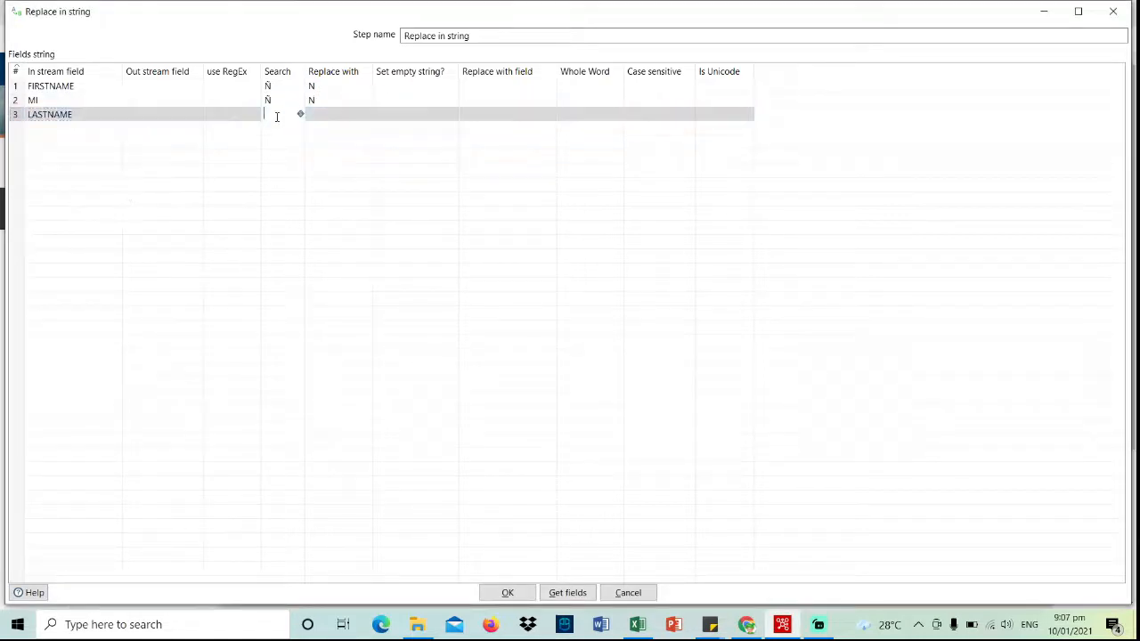
{"action": "type", "text": "Ñ"}
{"action": "left_click", "coordinate": [333, 114]}
{"action": "type", "text": "N"}
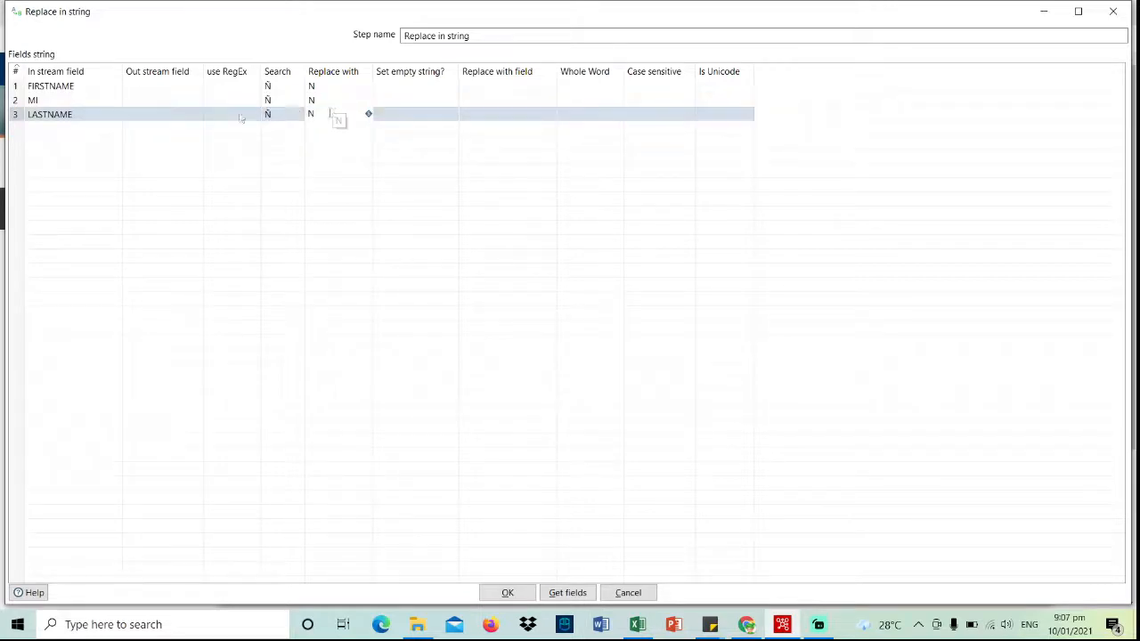
{"action": "left_click", "coordinate": [88, 129]}
{"action": "left_click", "coordinate": [115, 128]}
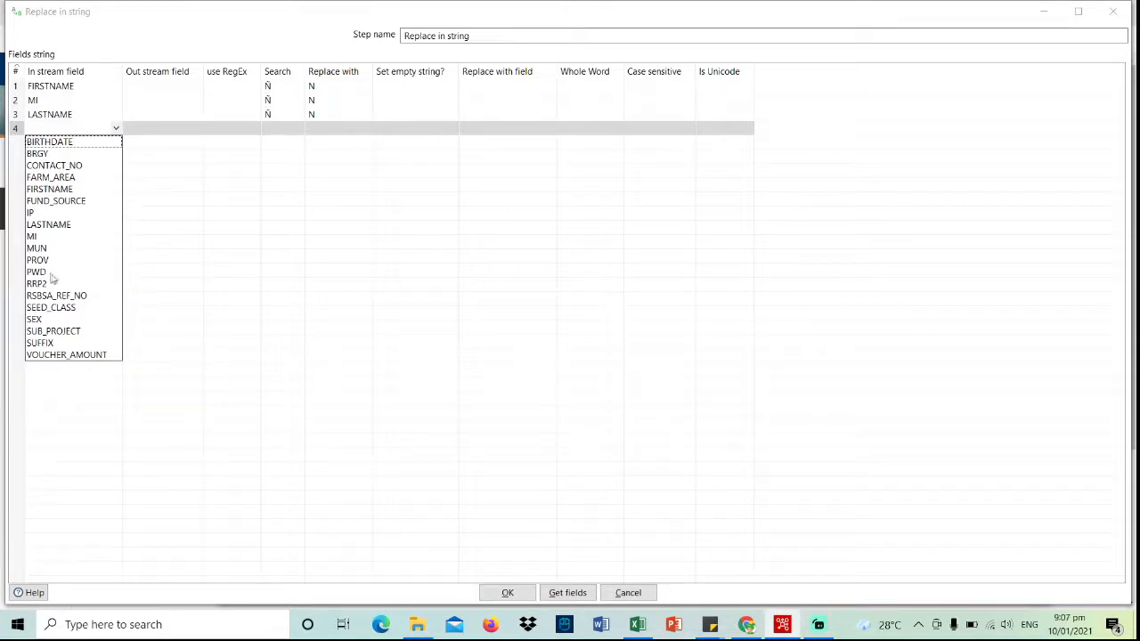
{"action": "left_click", "coordinate": [64, 154]}
{"action": "left_click", "coordinate": [273, 129]}
{"action": "type", "text": "Ñ"}
{"action": "left_click", "coordinate": [338, 128]}
{"action": "type", "text": "N"}
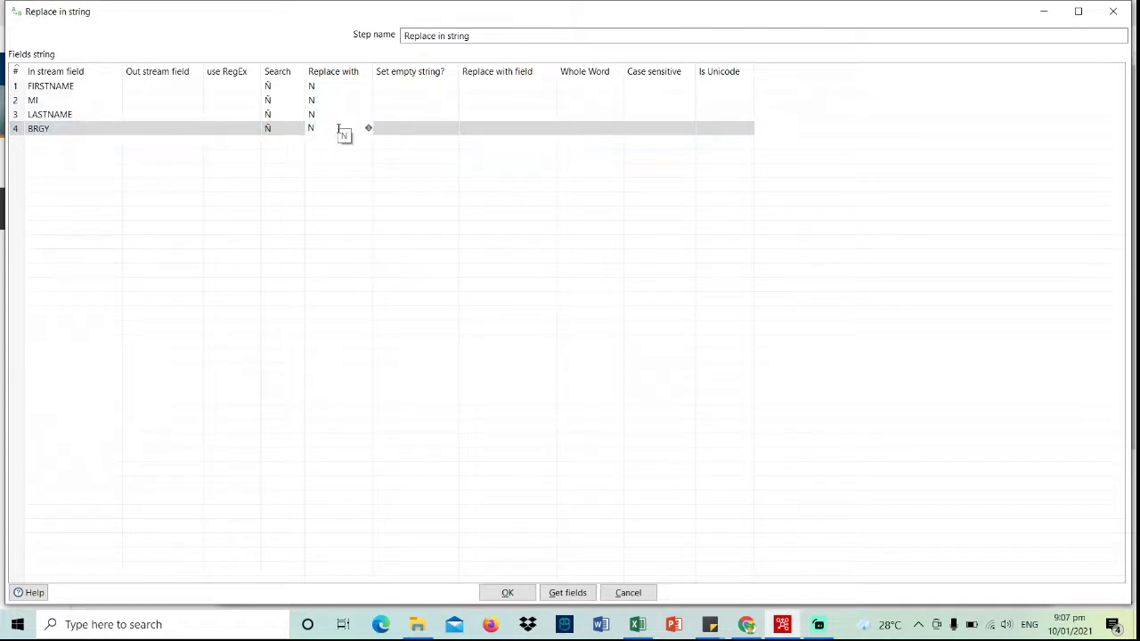
{"action": "left_click", "coordinate": [64, 143]}
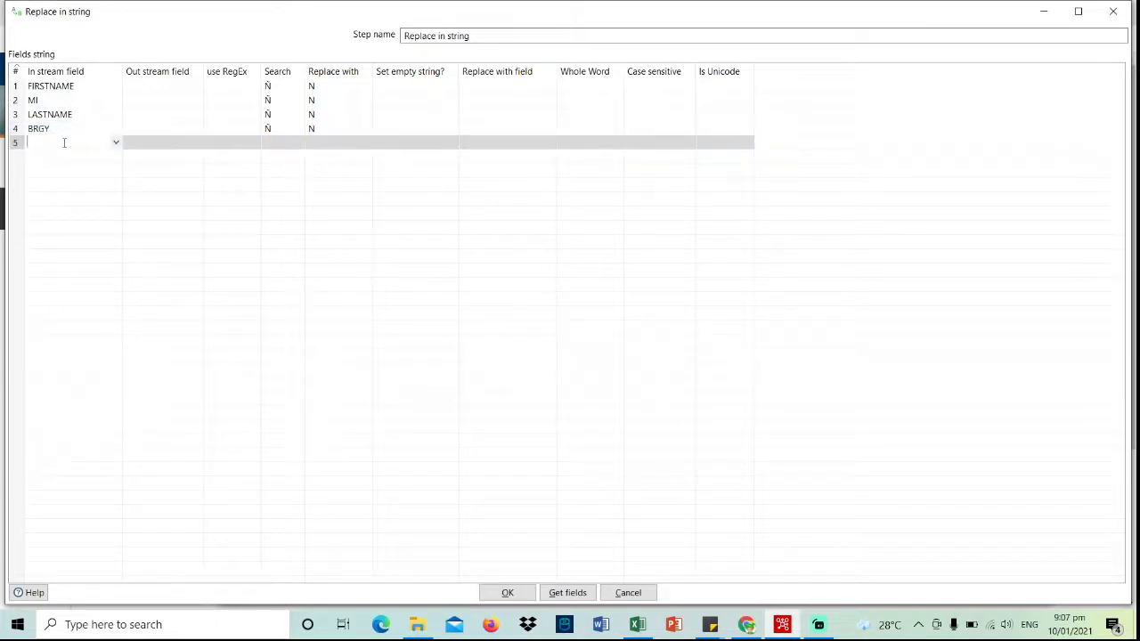
- Add rows for MUN and PROV, each replacing Ñ with N
{"action": "left_click", "coordinate": [116, 143]}
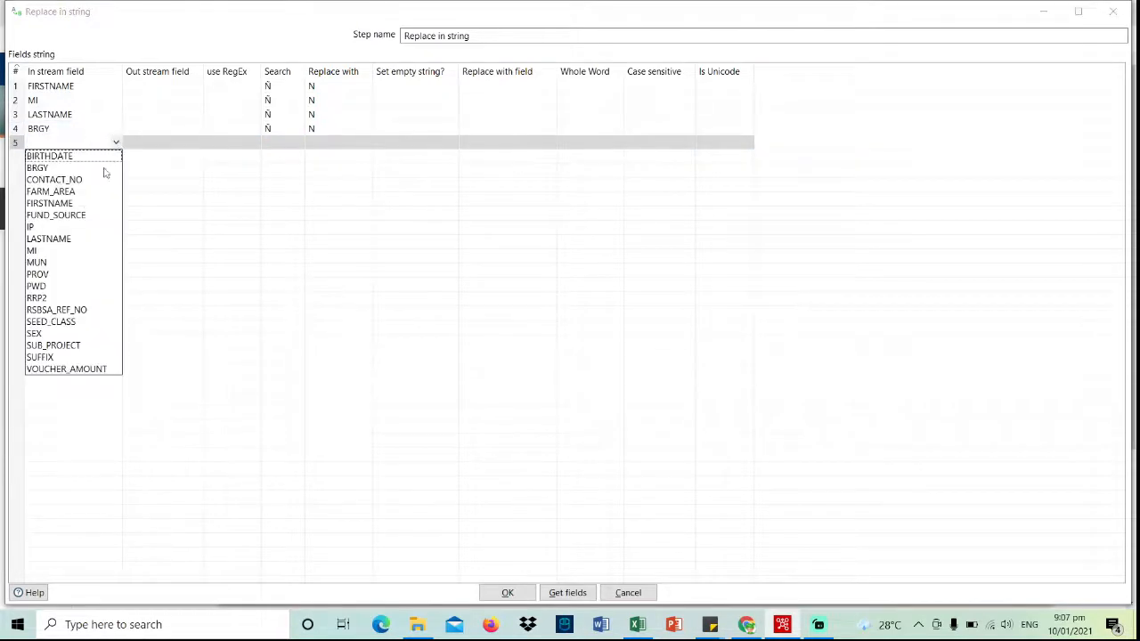
{"action": "left_click", "coordinate": [52, 263]}
{"action": "left_click", "coordinate": [279, 143]}
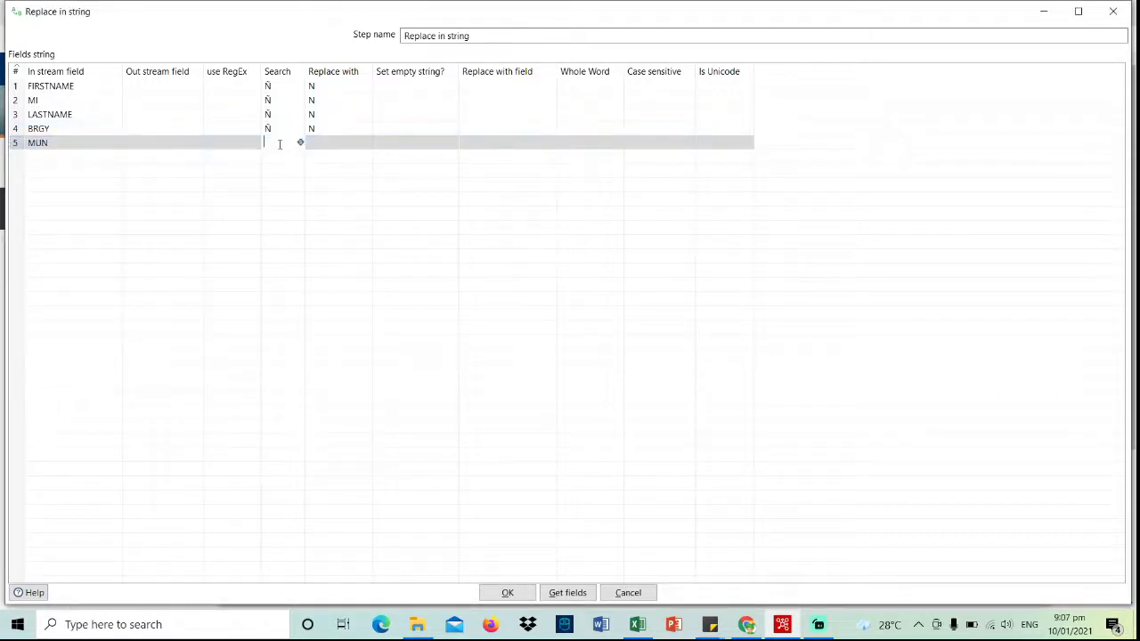
{"action": "type", "text": "Ñ"}
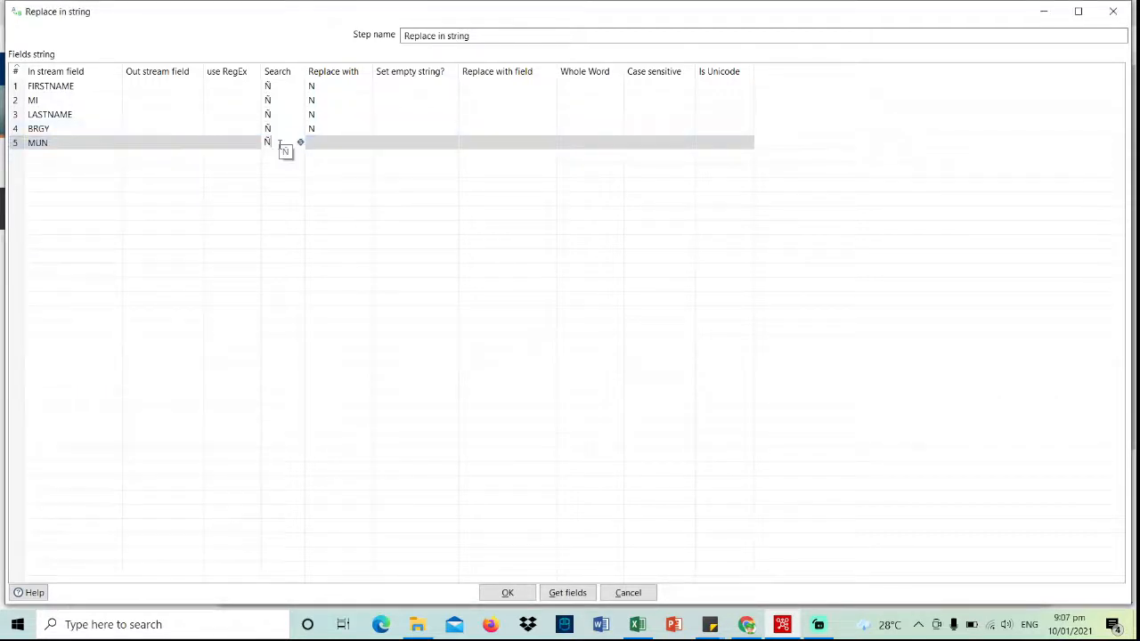
{"action": "left_click", "coordinate": [357, 143]}
{"action": "type", "text": "N"}
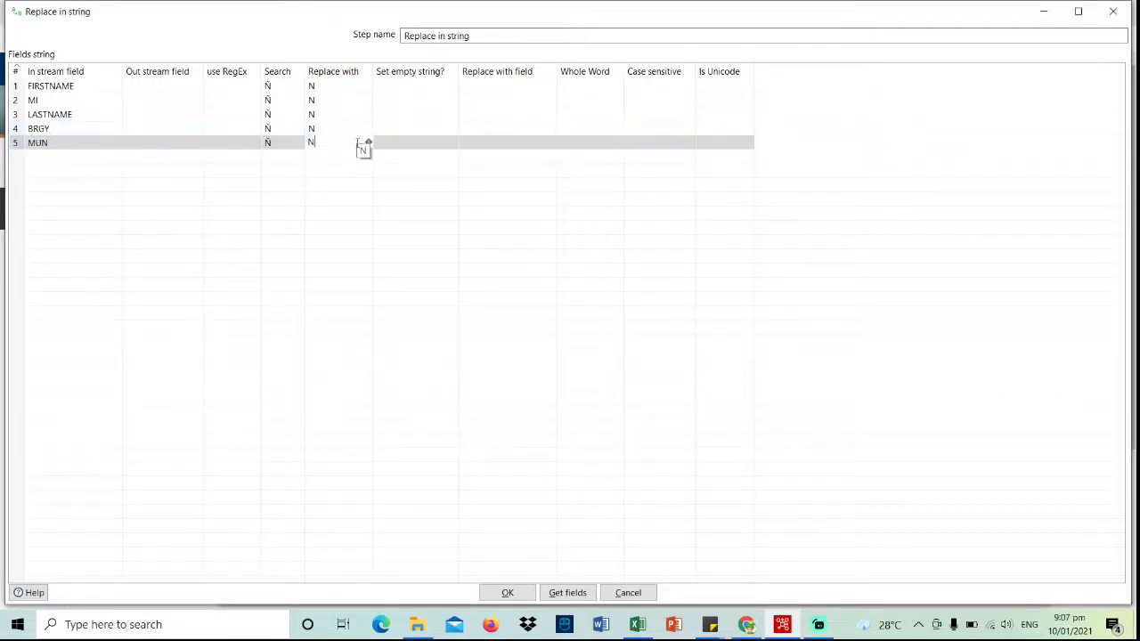
{"action": "left_click", "coordinate": [71, 156]}
{"action": "left_click", "coordinate": [116, 157]}
{"action": "left_click", "coordinate": [55, 287]}
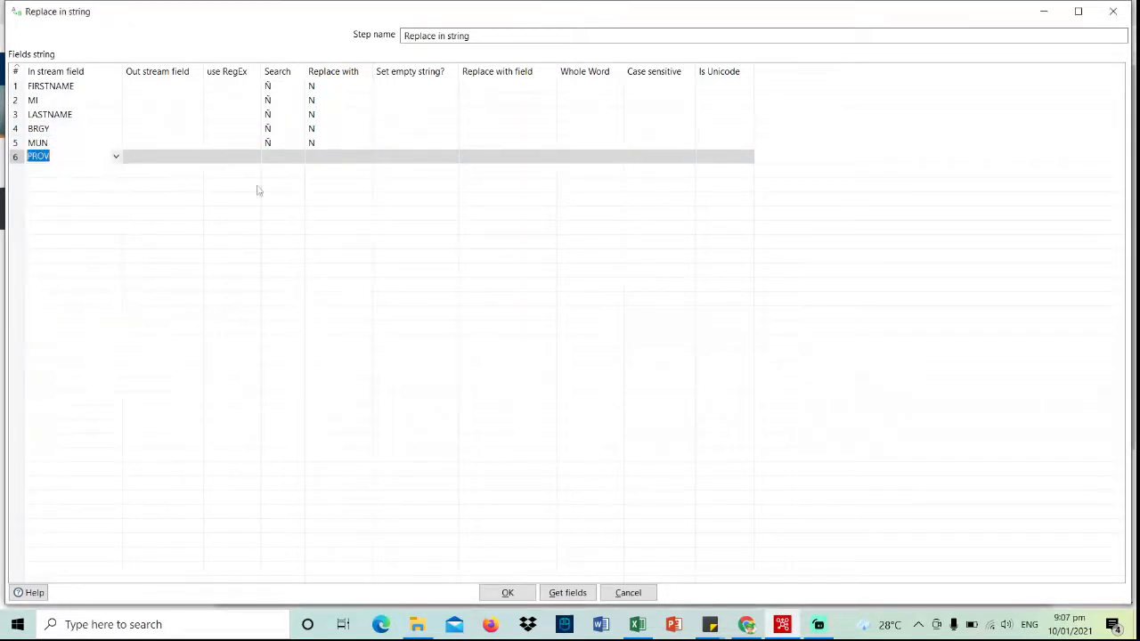
{"action": "left_click", "coordinate": [278, 156]}
{"action": "type", "text": "Ñ"}
{"action": "left_click", "coordinate": [321, 156]}
{"action": "type", "text": "N"}
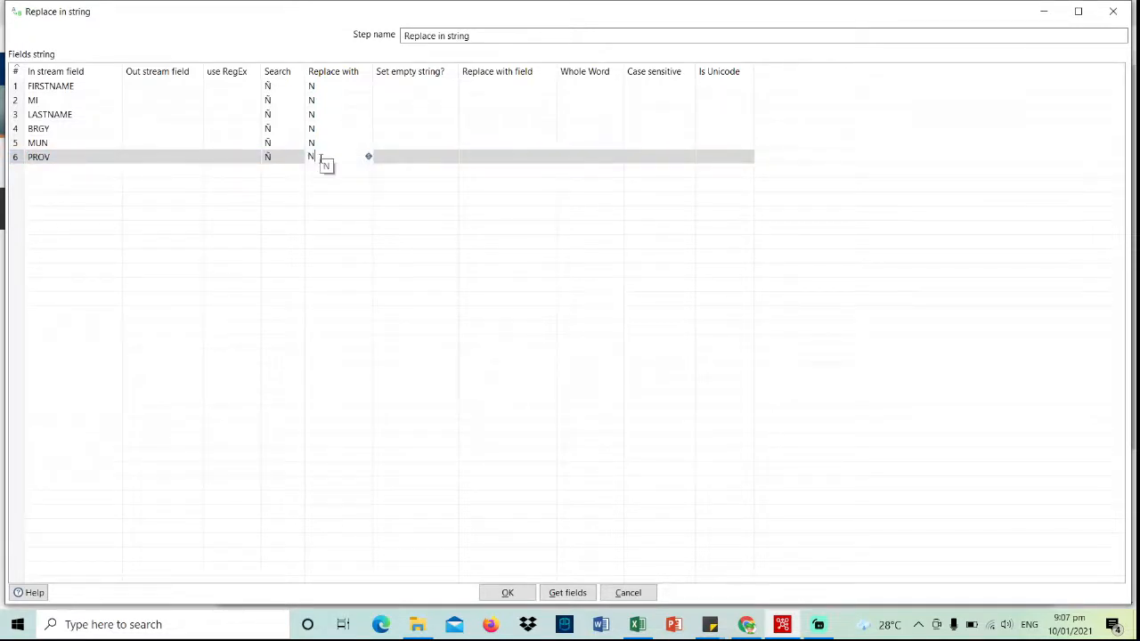
{"action": "left_click", "coordinate": [92, 172]}
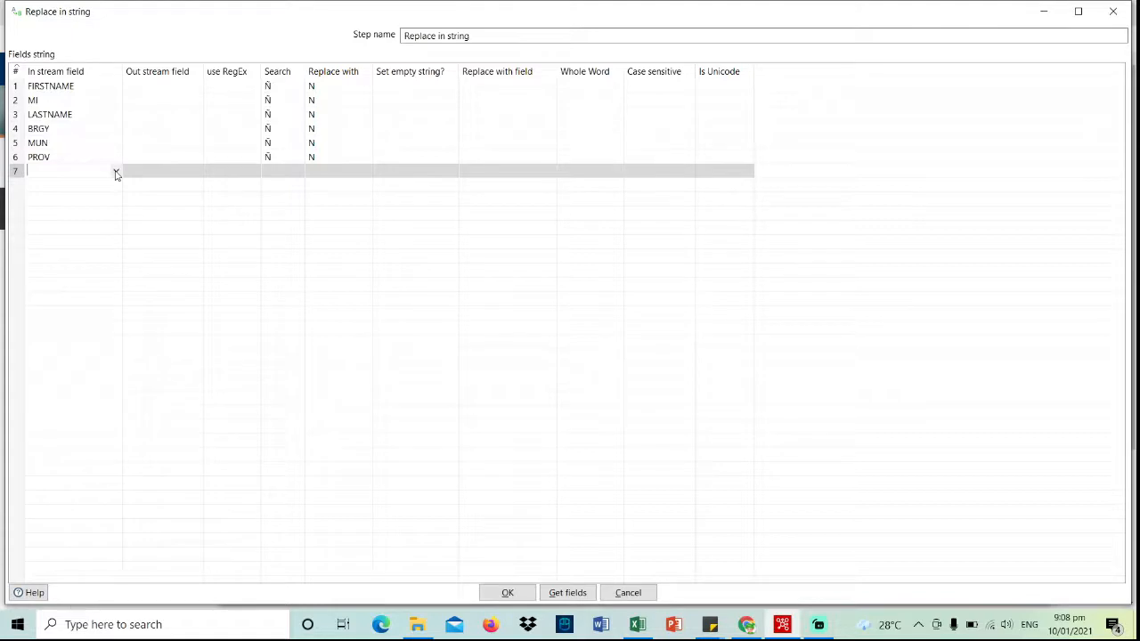
- Add a FIRSTNAME row with use RegEx set to Y and search pattern \p{Punct}
{"action": "left_click", "coordinate": [115, 171]}
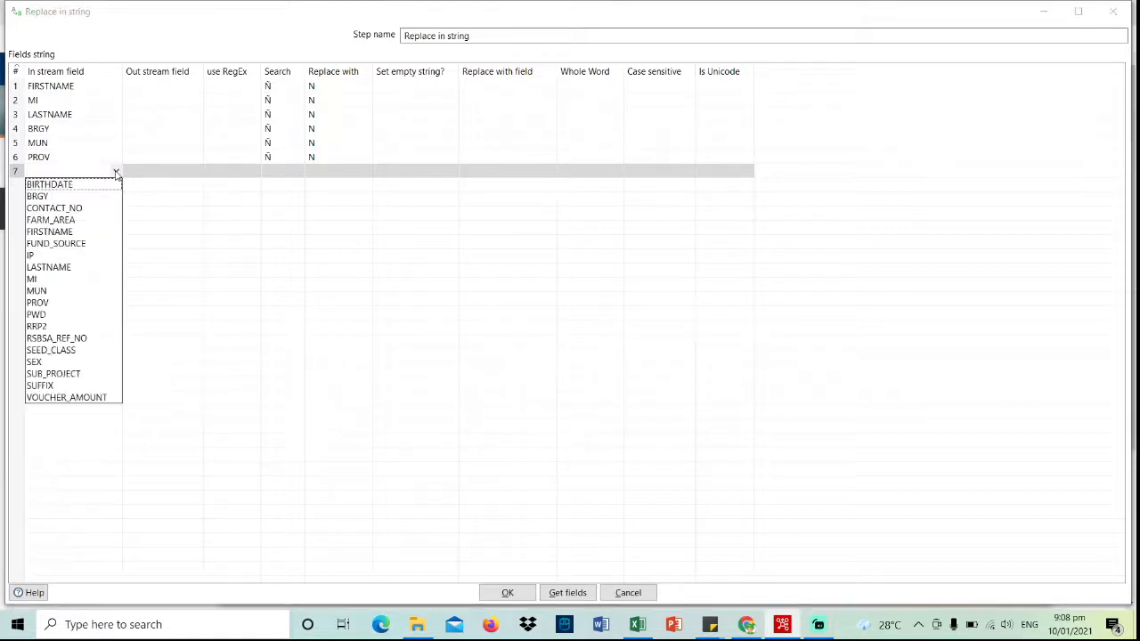
{"action": "left_click", "coordinate": [78, 231]}
{"action": "left_click", "coordinate": [278, 171]}
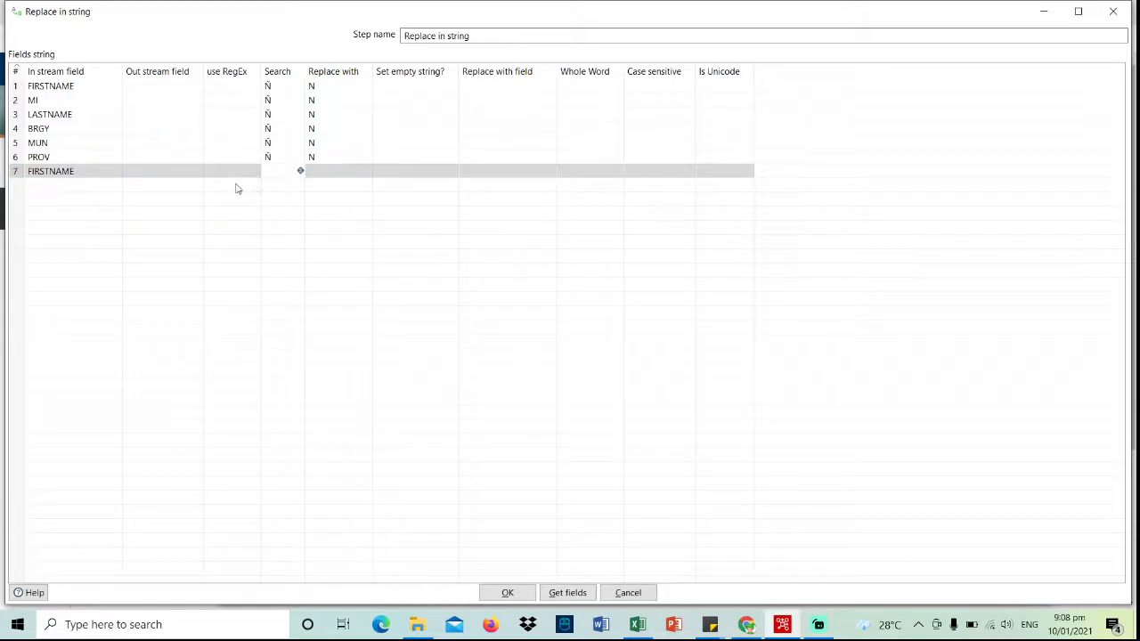
{"action": "left_click", "coordinate": [242, 172]}
{"action": "left_click", "coordinate": [253, 172]}
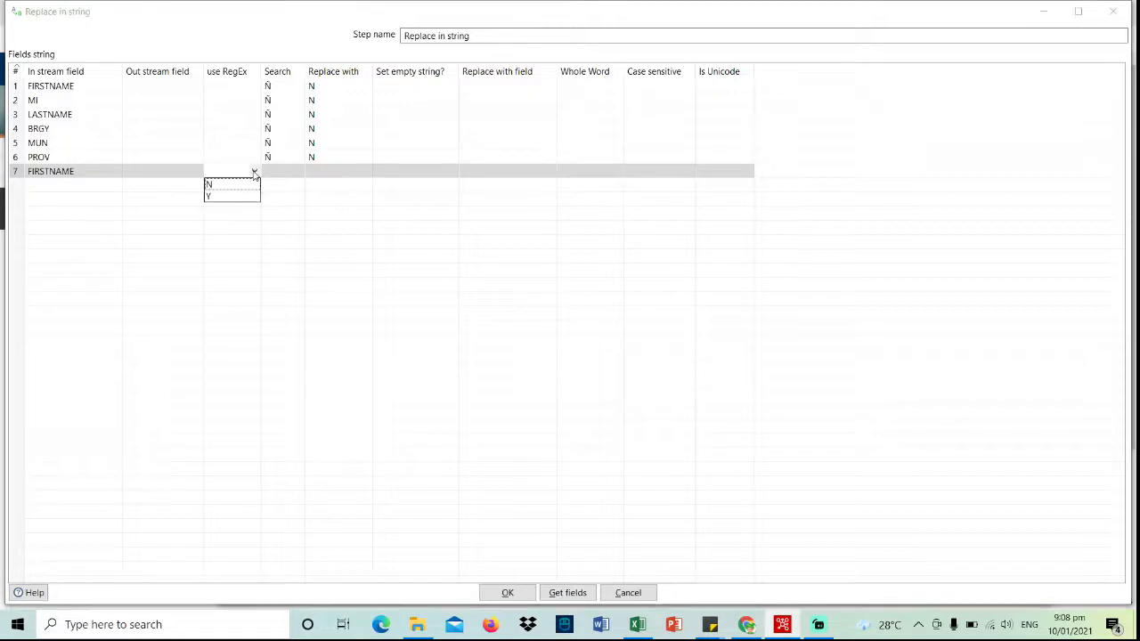
{"action": "left_click", "coordinate": [231, 196]}
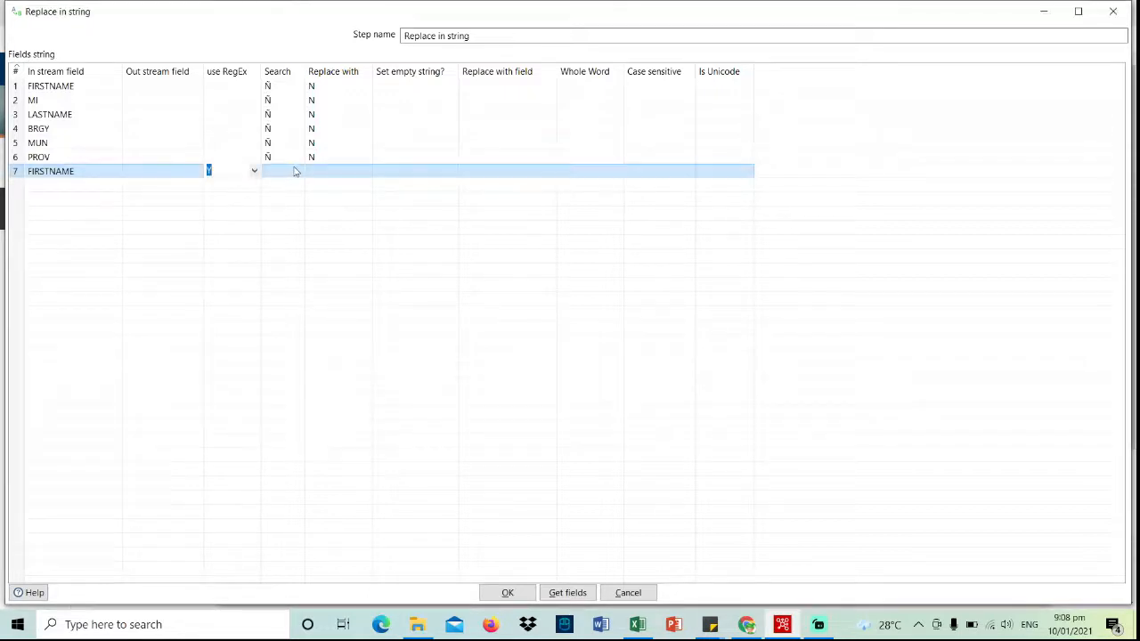
{"action": "left_click", "coordinate": [290, 171]}
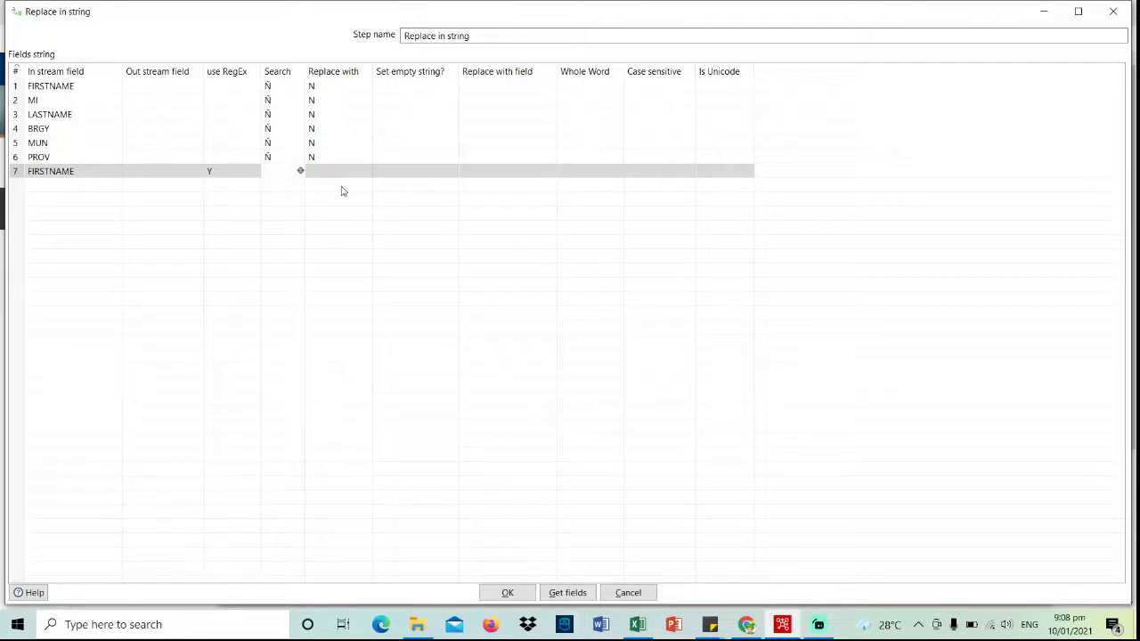
{"action": "type", "text": "\\P"}
{"action": "key", "text": "BackSpace"}
{"action": "key", "text": "Caps_Lock"}
{"action": "type", "text": "p"}
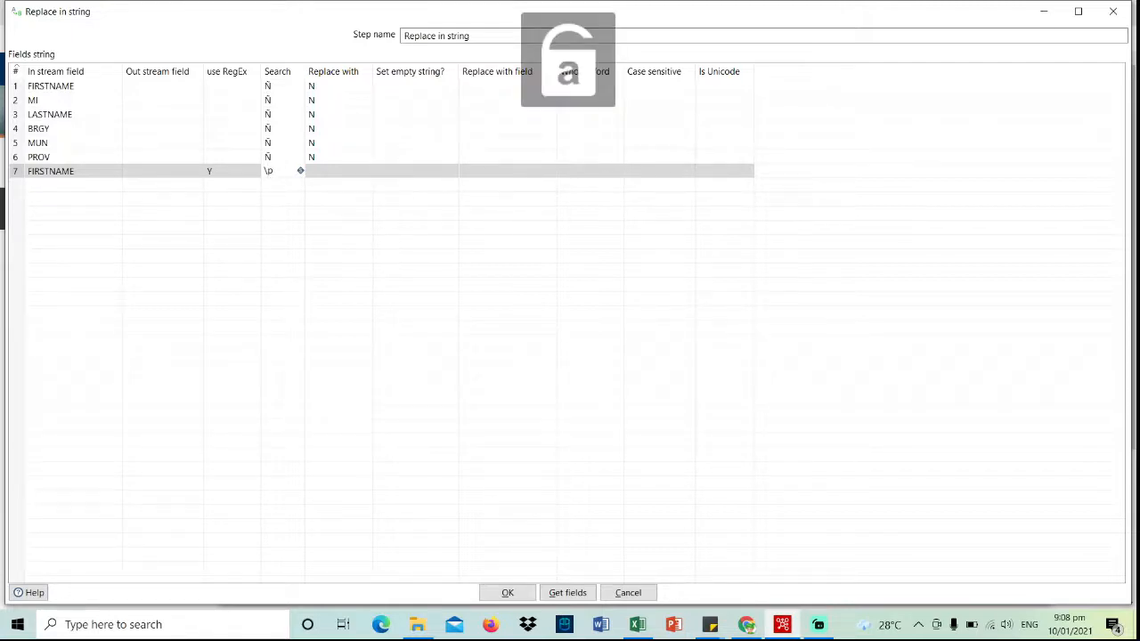
{"action": "type", "text": "{"}
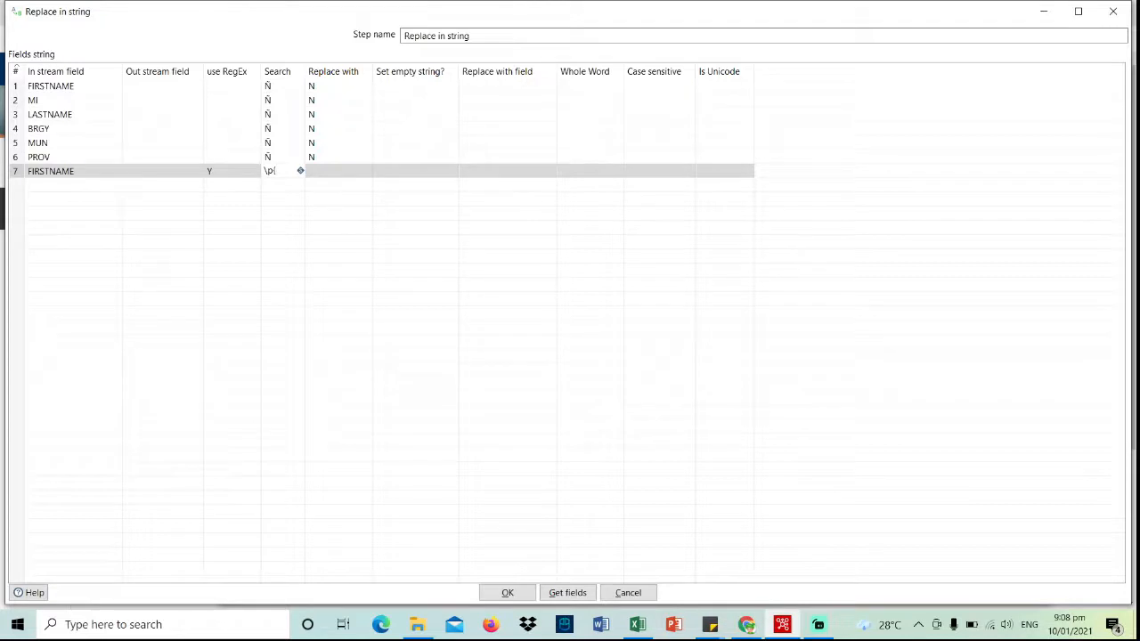
{"action": "type", "text": "Punct}"}
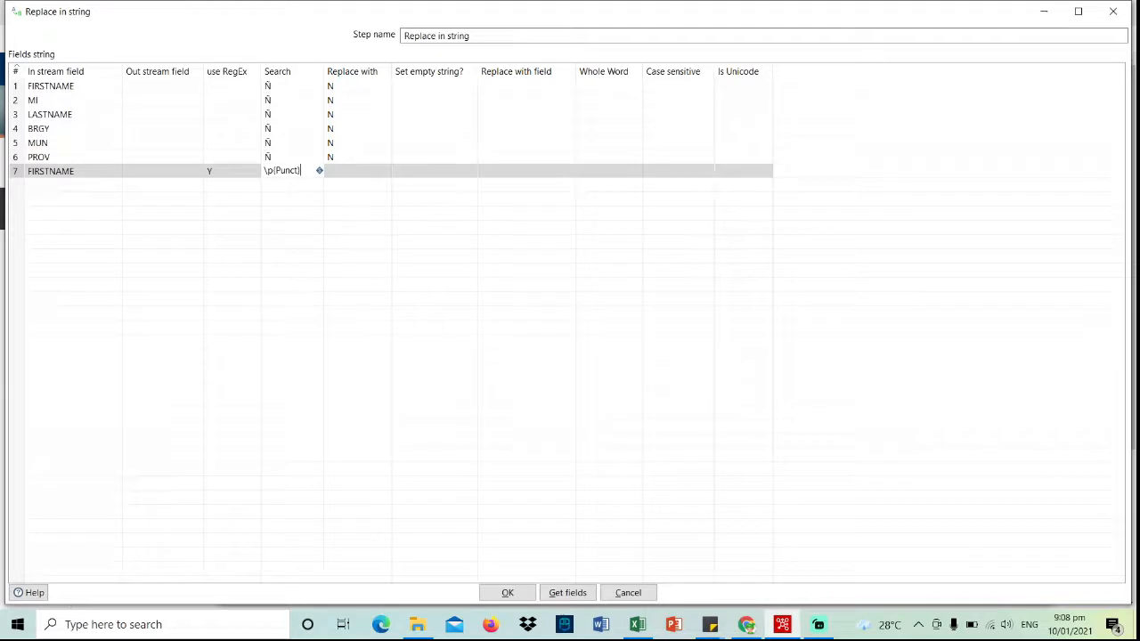
{"action": "key", "text": "Return"}
- Add an MI row using RegEx with the same \p{Punct} search pattern
{"action": "left_click", "coordinate": [83, 186]}
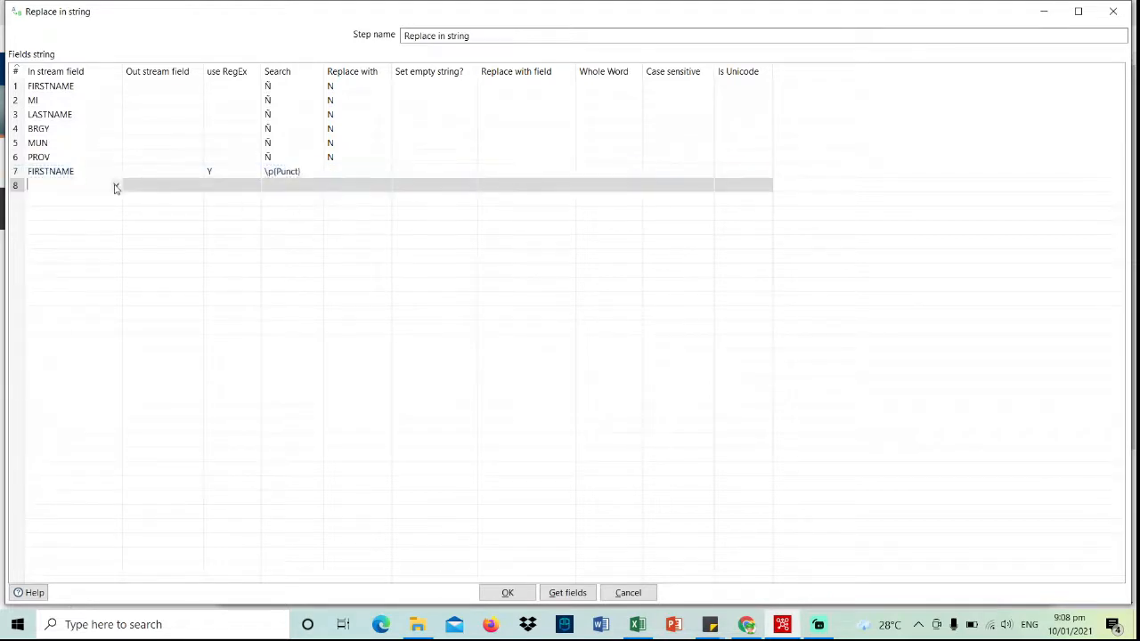
{"action": "left_click", "coordinate": [116, 187]}
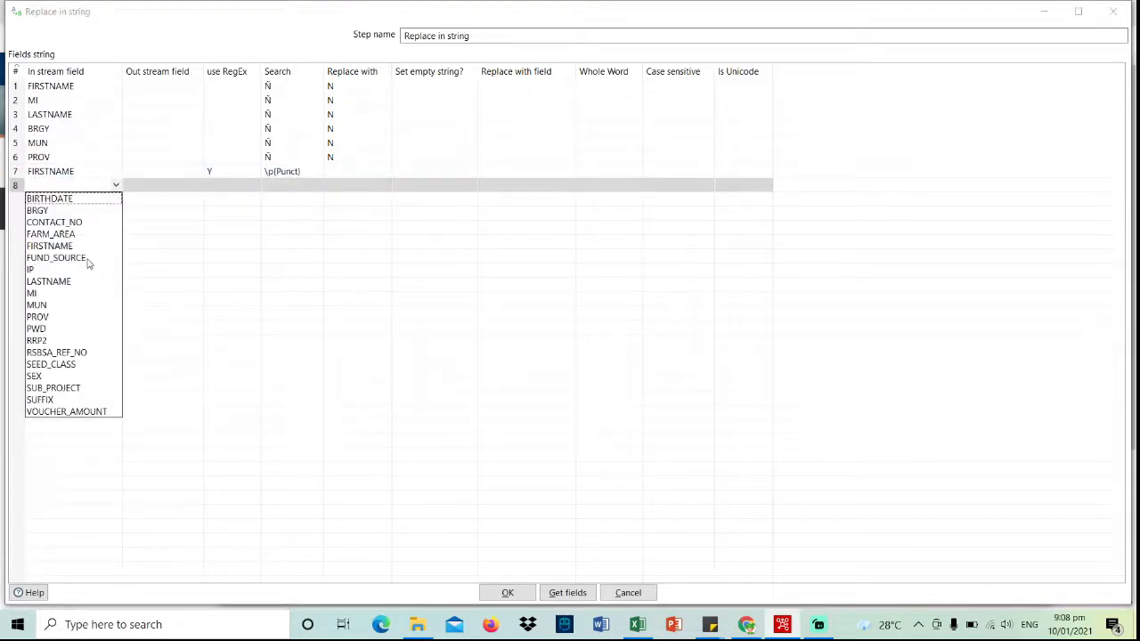
{"action": "left_click", "coordinate": [81, 293]}
{"action": "left_click", "coordinate": [249, 186]}
{"action": "left_click", "coordinate": [255, 186]}
{"action": "left_click", "coordinate": [243, 211]}
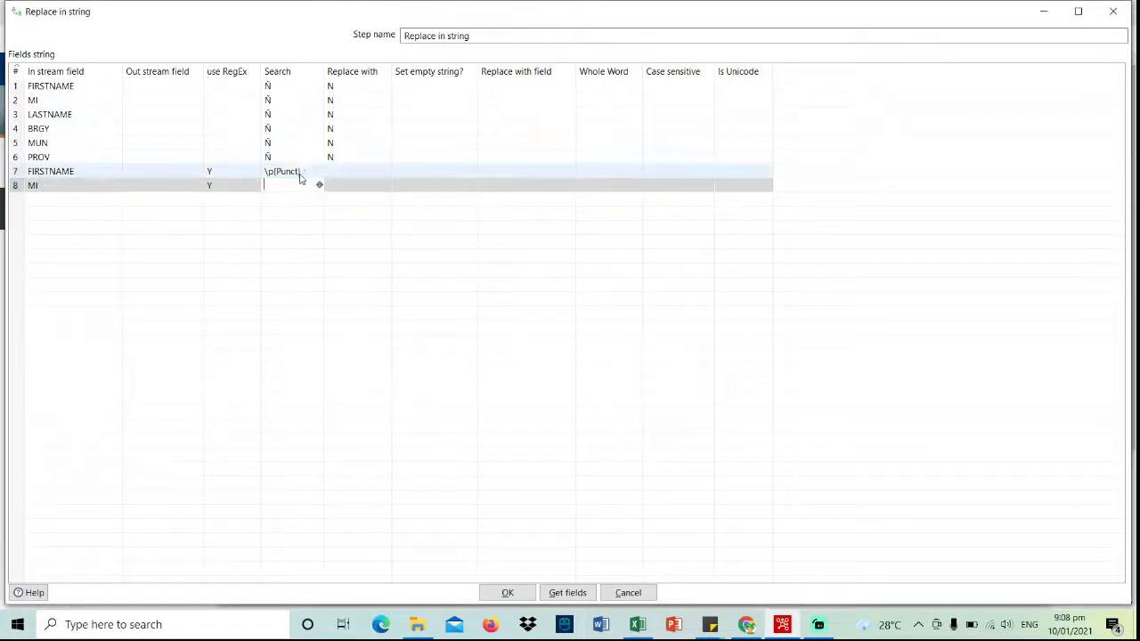
{"action": "left_click", "coordinate": [306, 170]}
{"action": "left_click", "coordinate": [306, 170]}
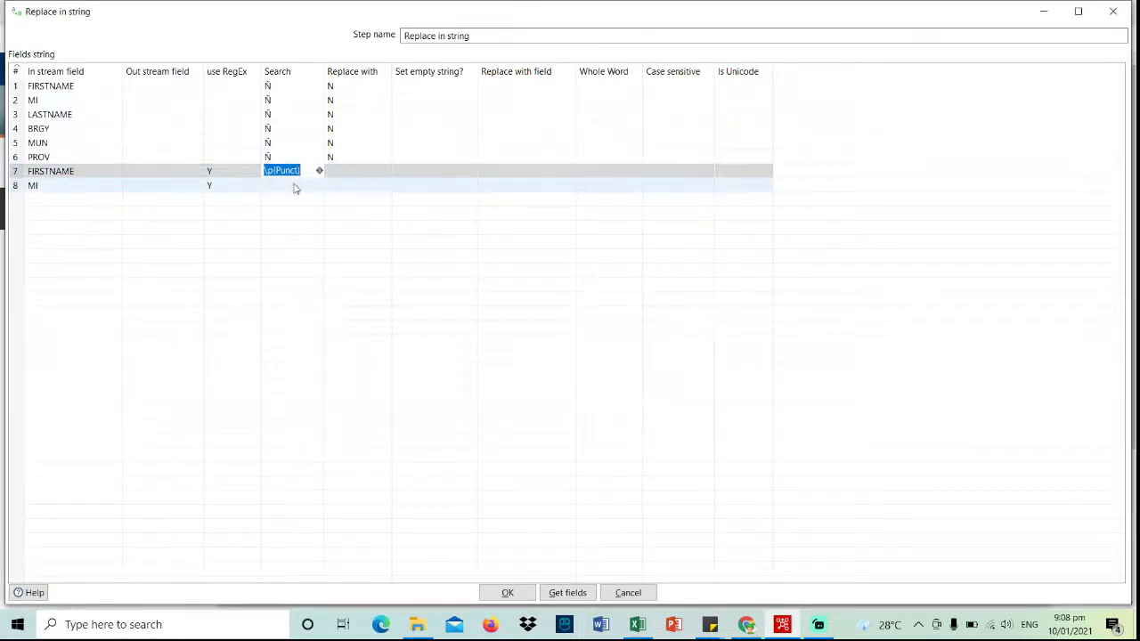
{"action": "left_click", "coordinate": [294, 184]}
{"action": "left_click", "coordinate": [114, 199]}
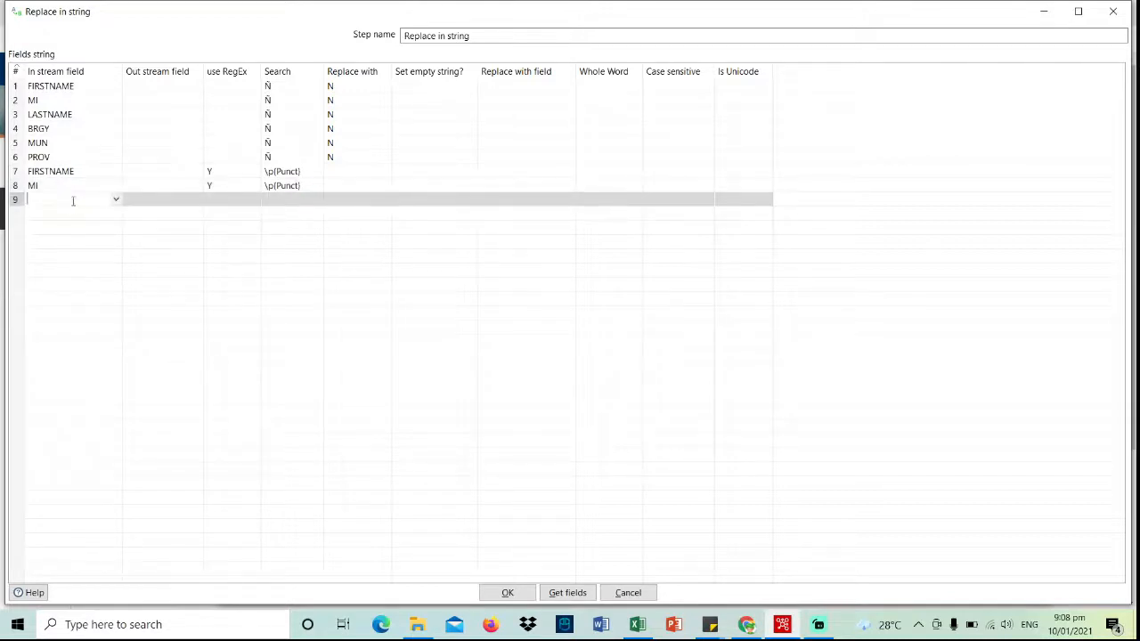
- Add a ninth RegEx row with \p{Punct} pasted as its search pattern
{"action": "left_click", "coordinate": [115, 200]}
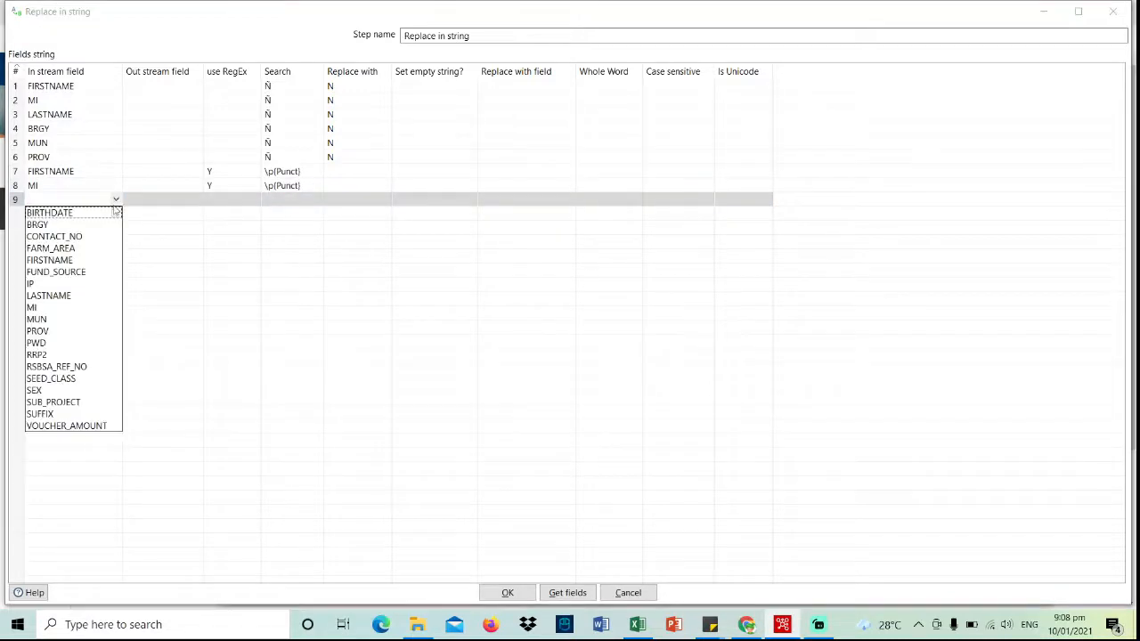
{"action": "left_click", "coordinate": [81, 261]}
{"action": "left_click", "coordinate": [234, 200]}
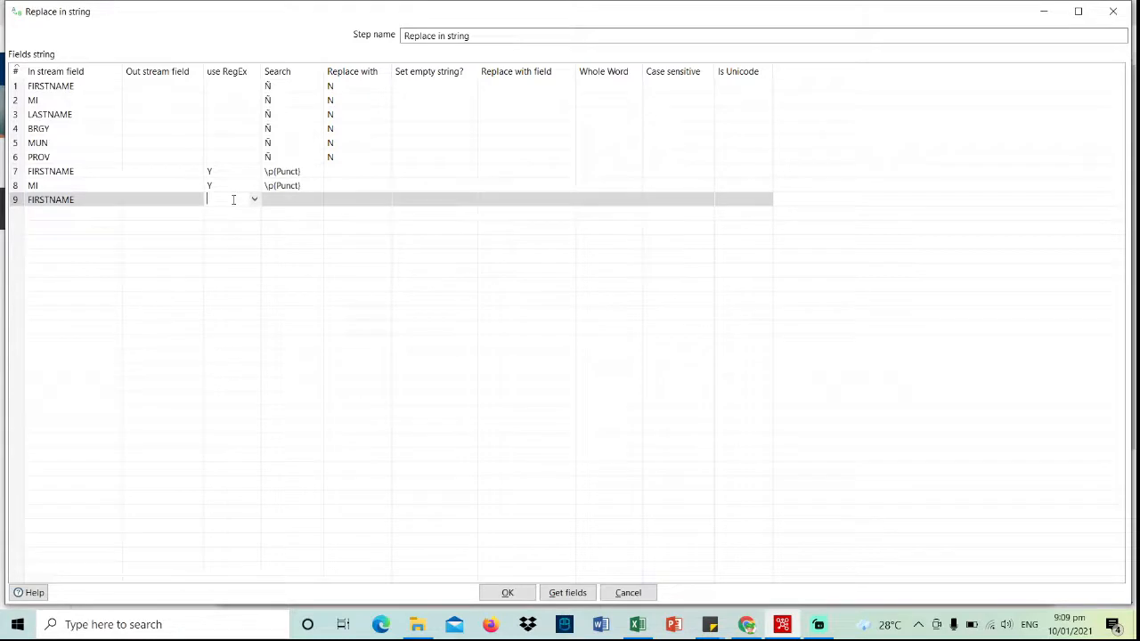
{"action": "type", "text": "Y"}
{"action": "left_click", "coordinate": [287, 200]}
{"action": "left_click", "coordinate": [301, 185]}
{"action": "left_click", "coordinate": [300, 186]}
{"action": "key", "text": "ctrl+c"}
{"action": "left_click", "coordinate": [300, 198]}
{"action": "key", "text": "ctrl+v"}
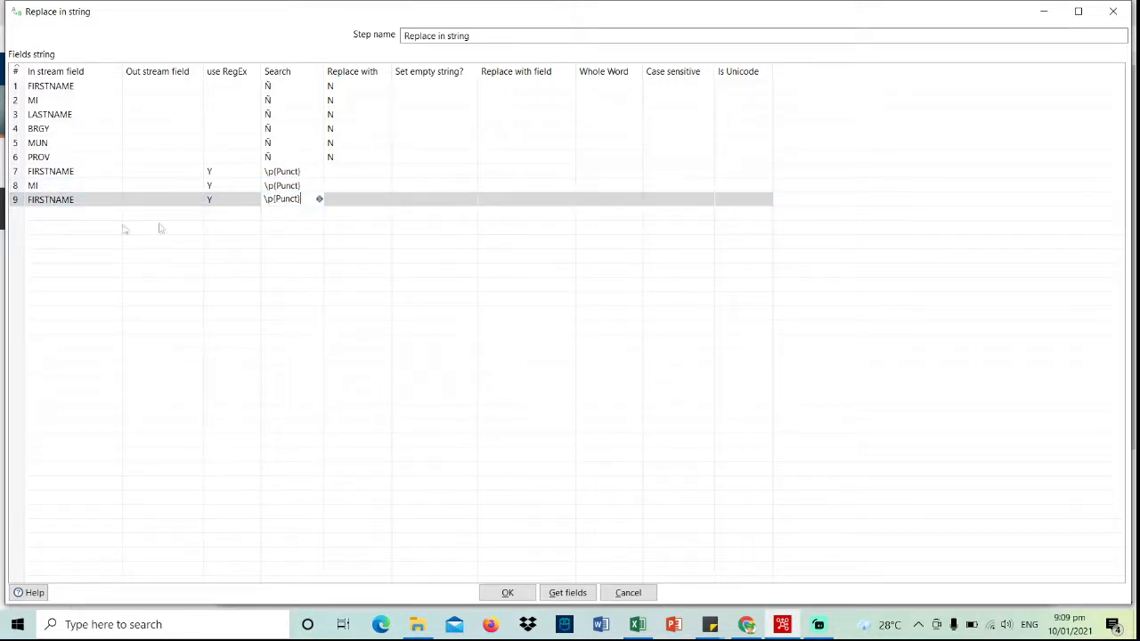
{"action": "left_click", "coordinate": [65, 214]}
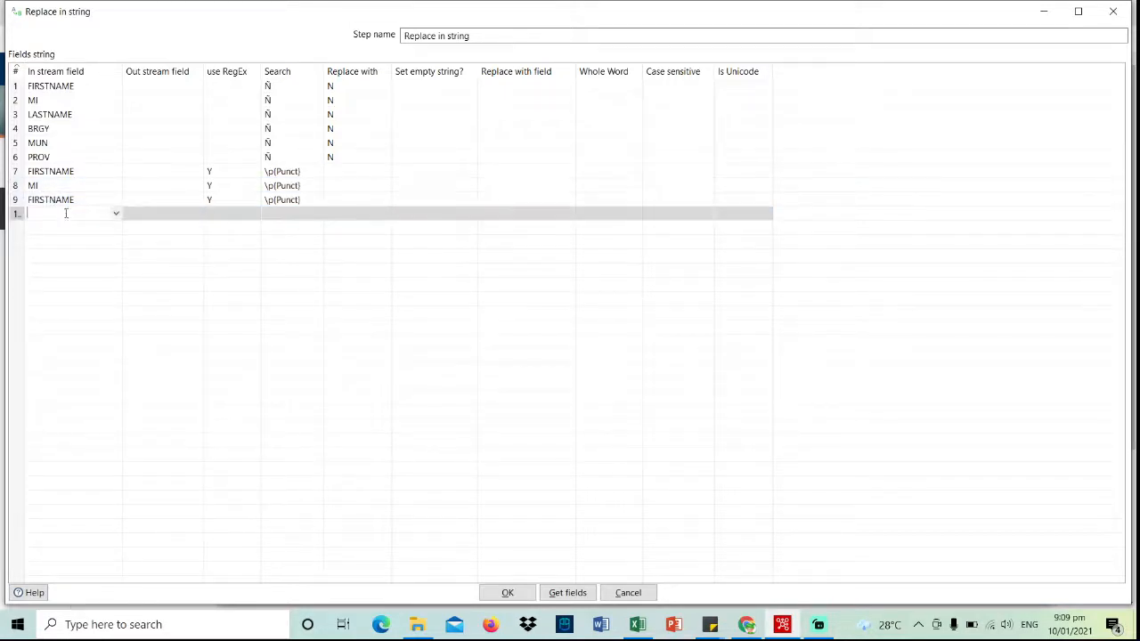
- Add a SUFFIX row using RegEx with \p{Punct} as the search pattern
{"action": "left_click", "coordinate": [115, 215]}
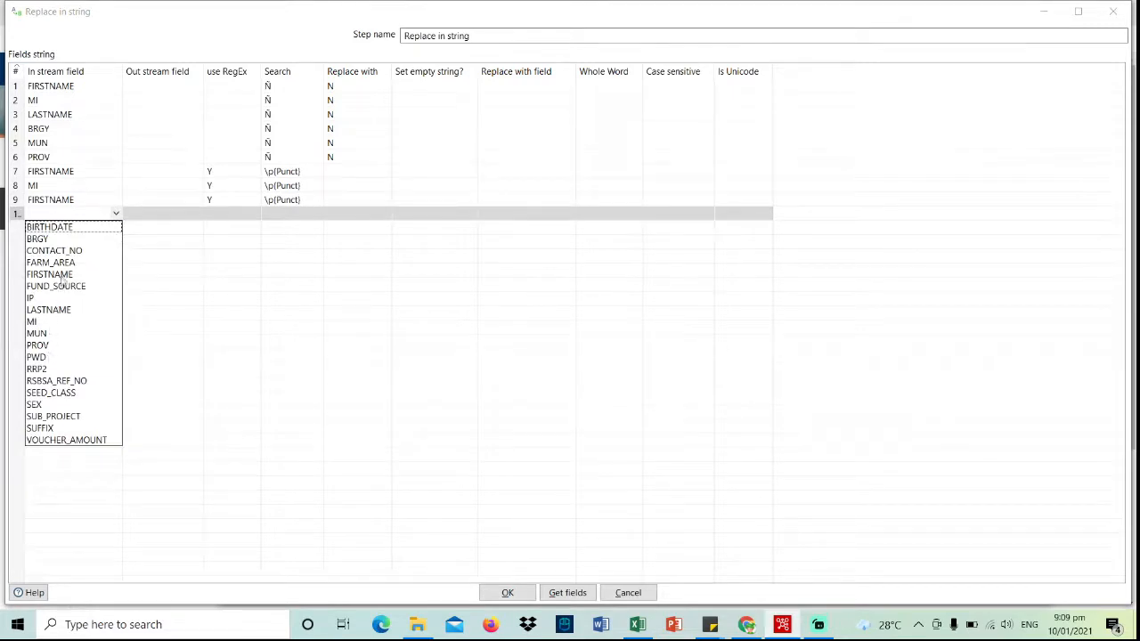
{"action": "left_click", "coordinate": [40, 429]}
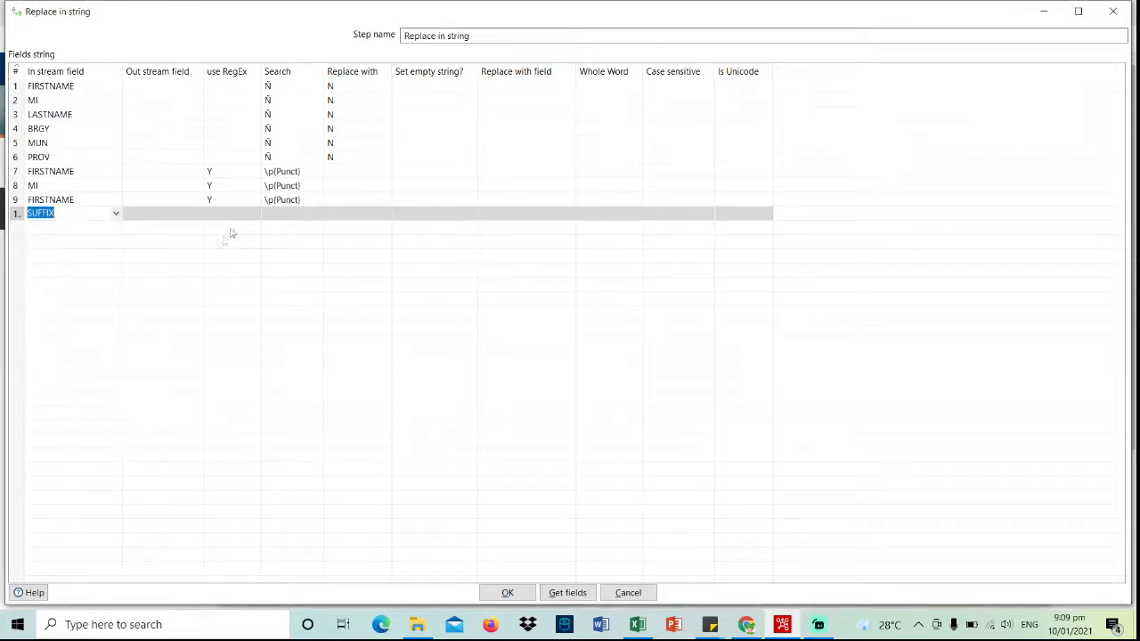
{"action": "left_click", "coordinate": [238, 212]}
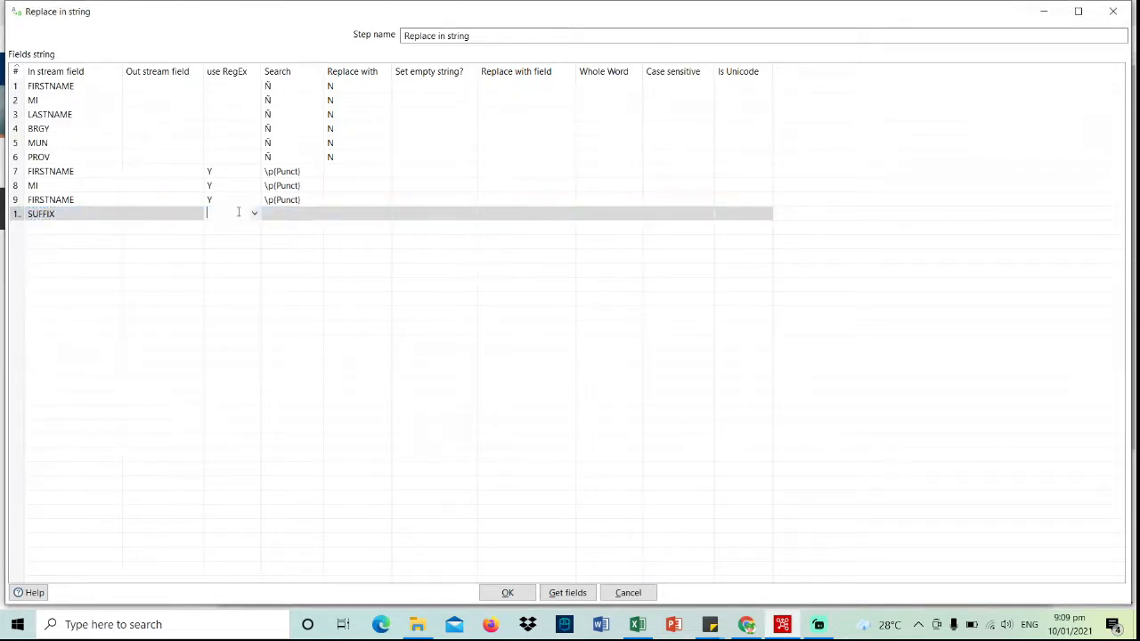
{"action": "left_click", "coordinate": [283, 216]}
{"action": "left_click", "coordinate": [300, 199]}
{"action": "key", "text": "ctrl+c"}
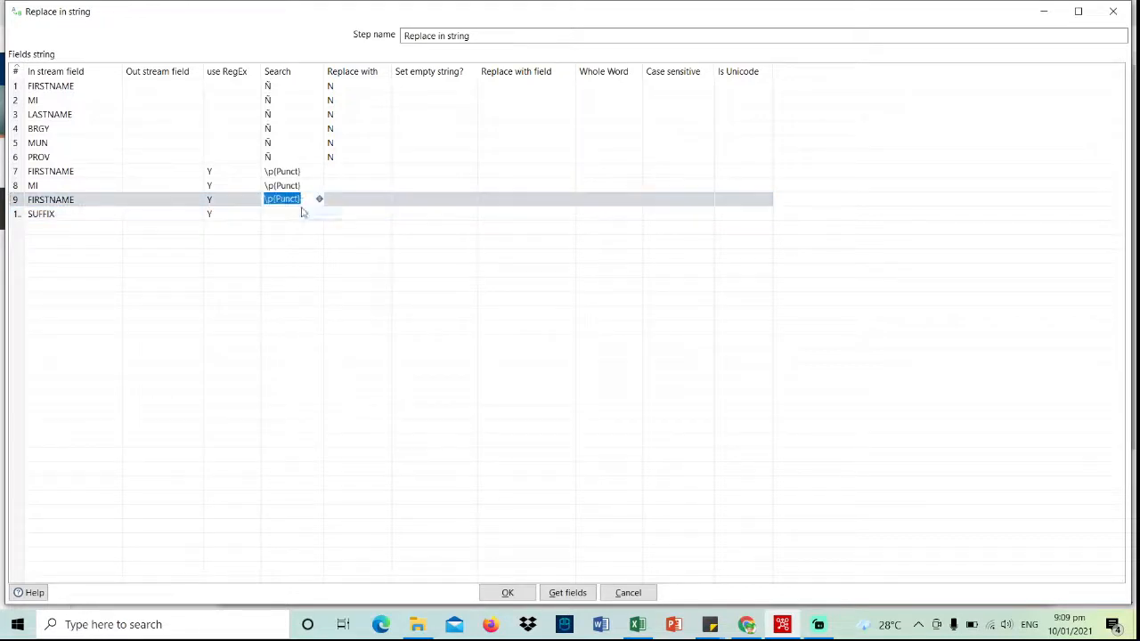
{"action": "left_click", "coordinate": [292, 214]}
{"action": "key", "text": "ctrl+v"}
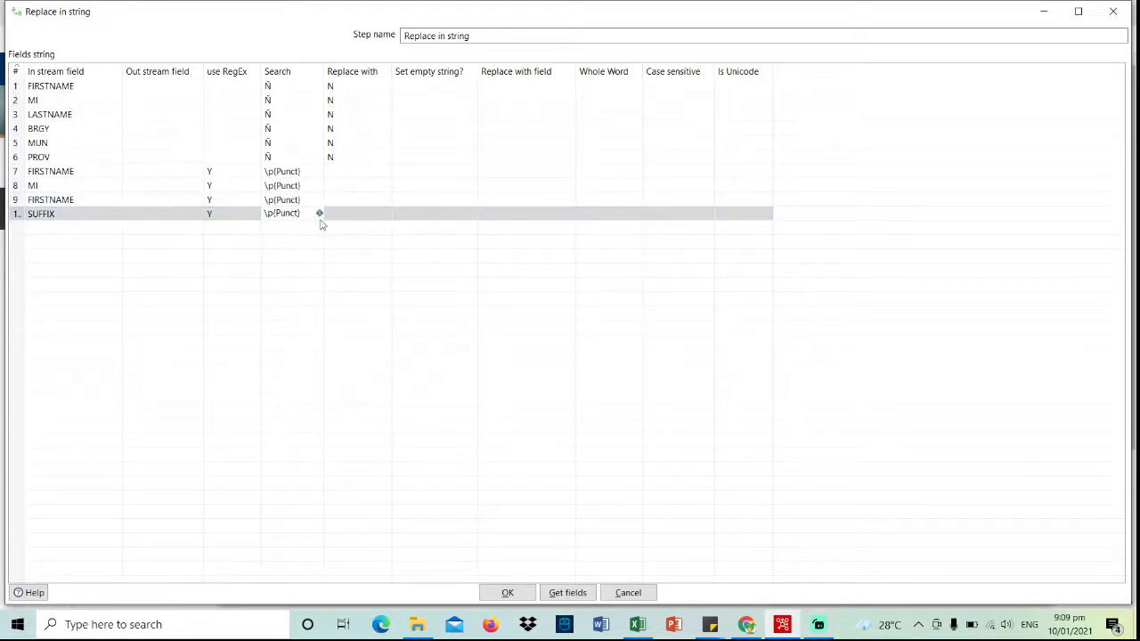
{"action": "left_click", "coordinate": [361, 219]}
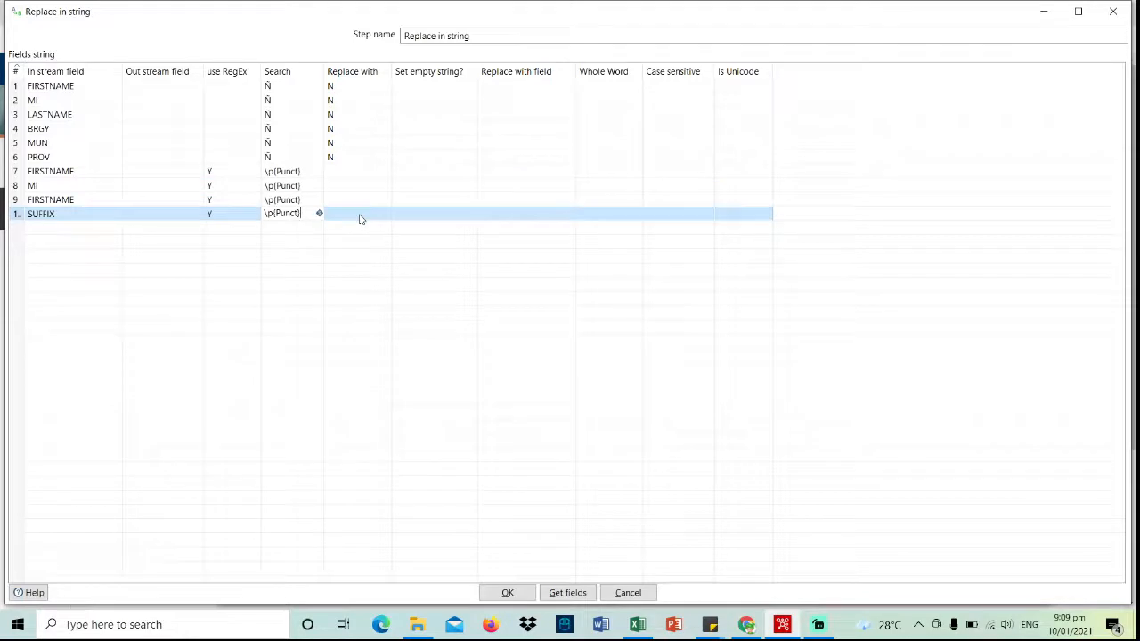
- Change the ninth row's field to LASTNAME and save the Replace in string settings
{"action": "left_click", "coordinate": [114, 200]}
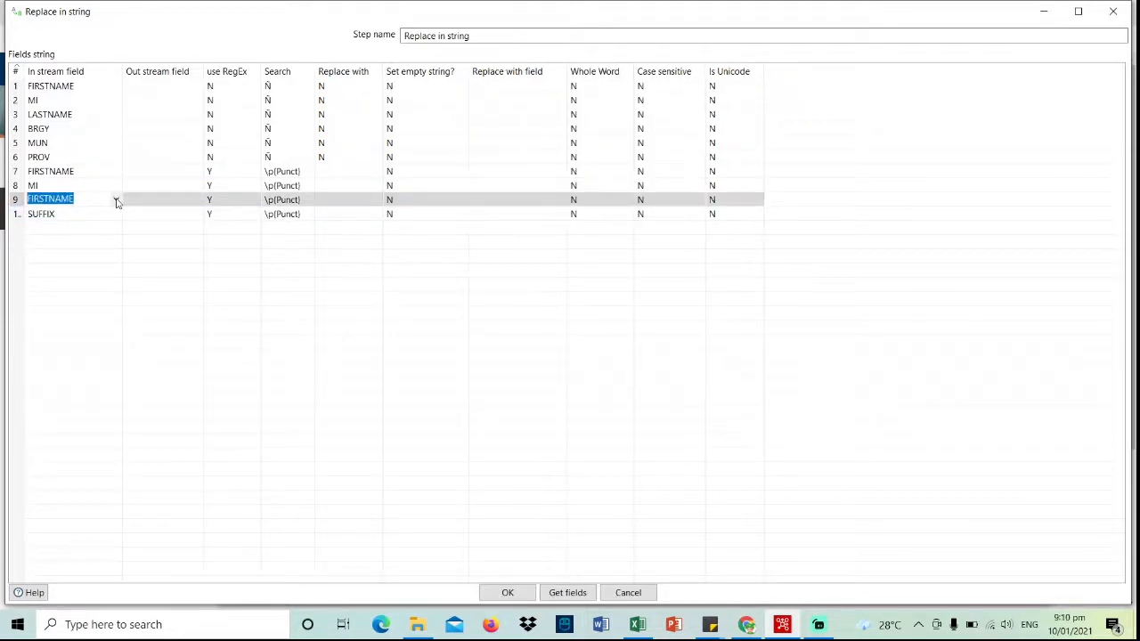
{"action": "left_click", "coordinate": [115, 201]}
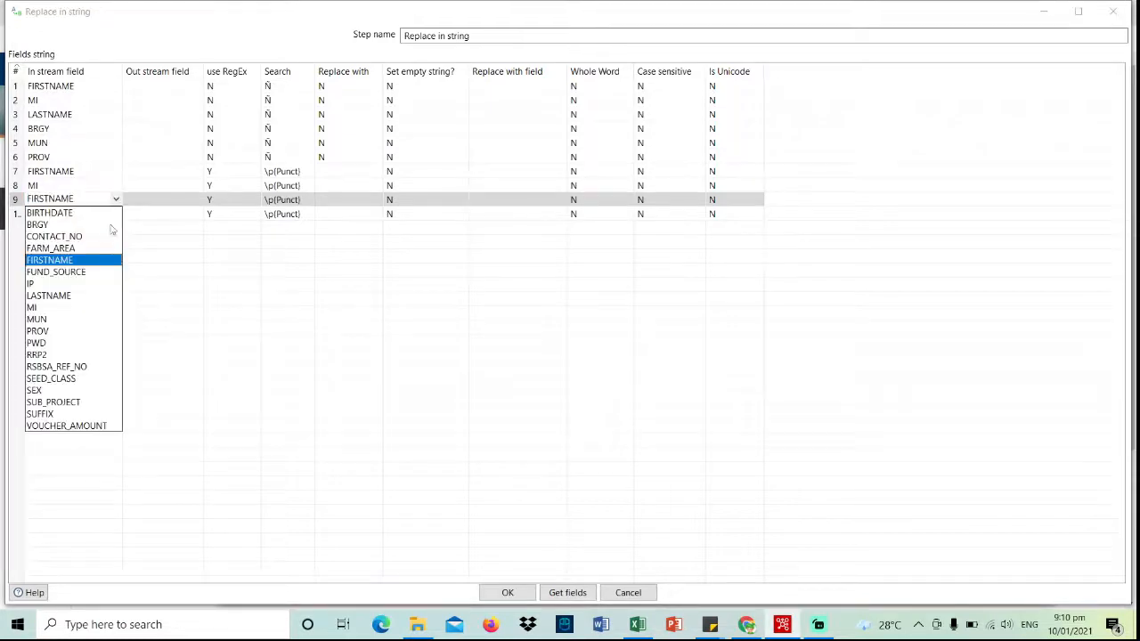
{"action": "left_click", "coordinate": [86, 296]}
{"action": "left_click", "coordinate": [508, 593]}
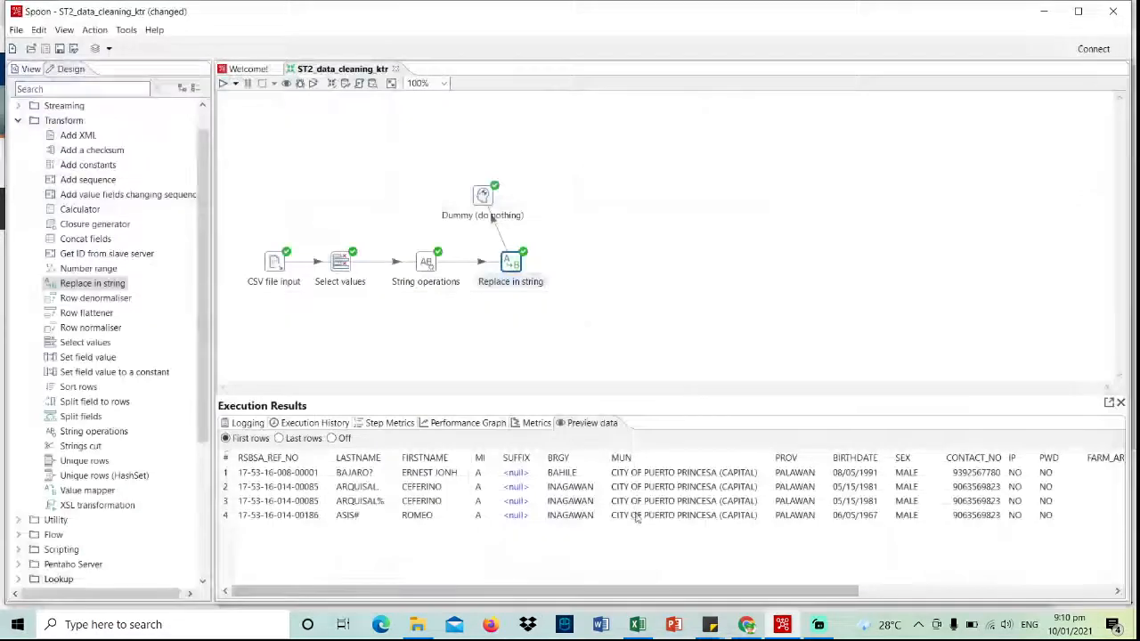
- Run the transformation with current options and view the Preview data of the output rows
{"action": "left_click", "coordinate": [222, 83]}
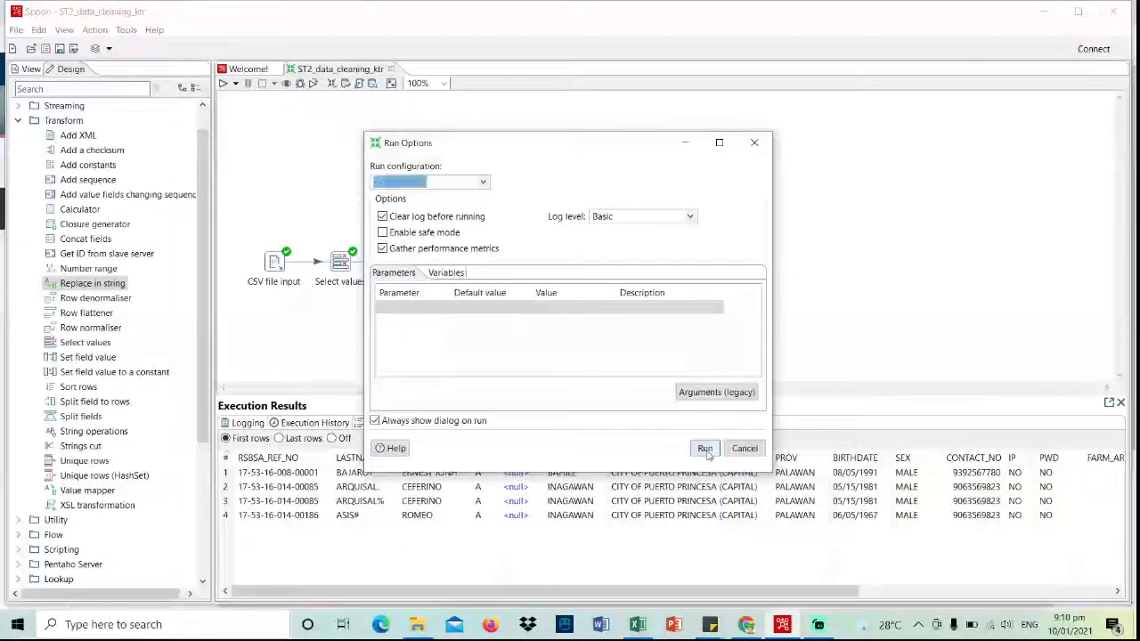
{"action": "left_click", "coordinate": [705, 449]}
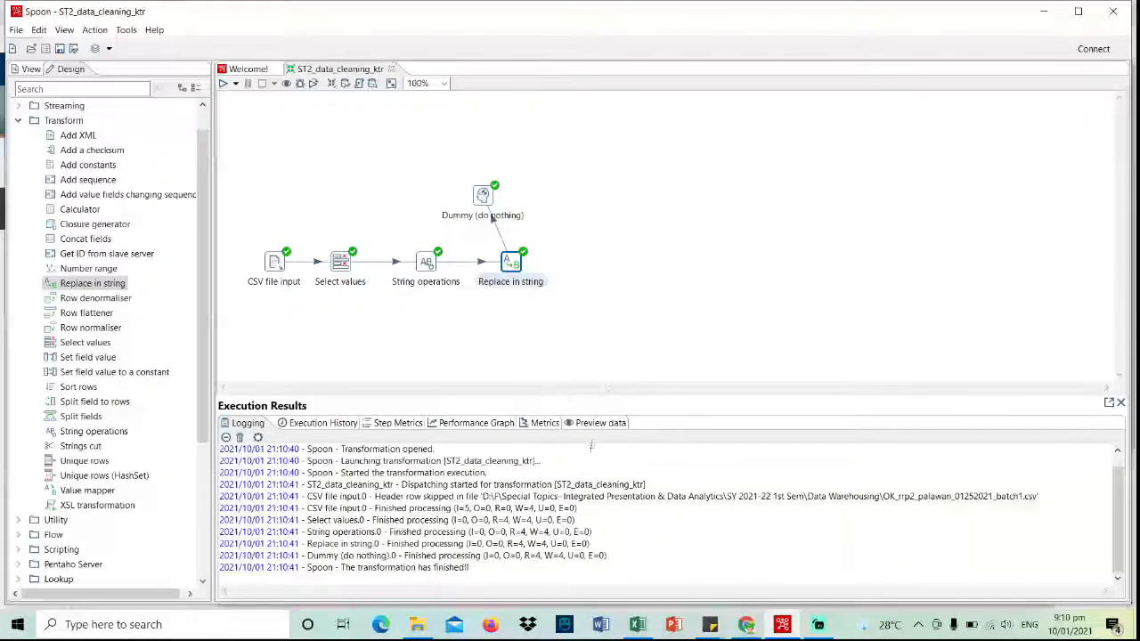
{"action": "left_click", "coordinate": [599, 424]}
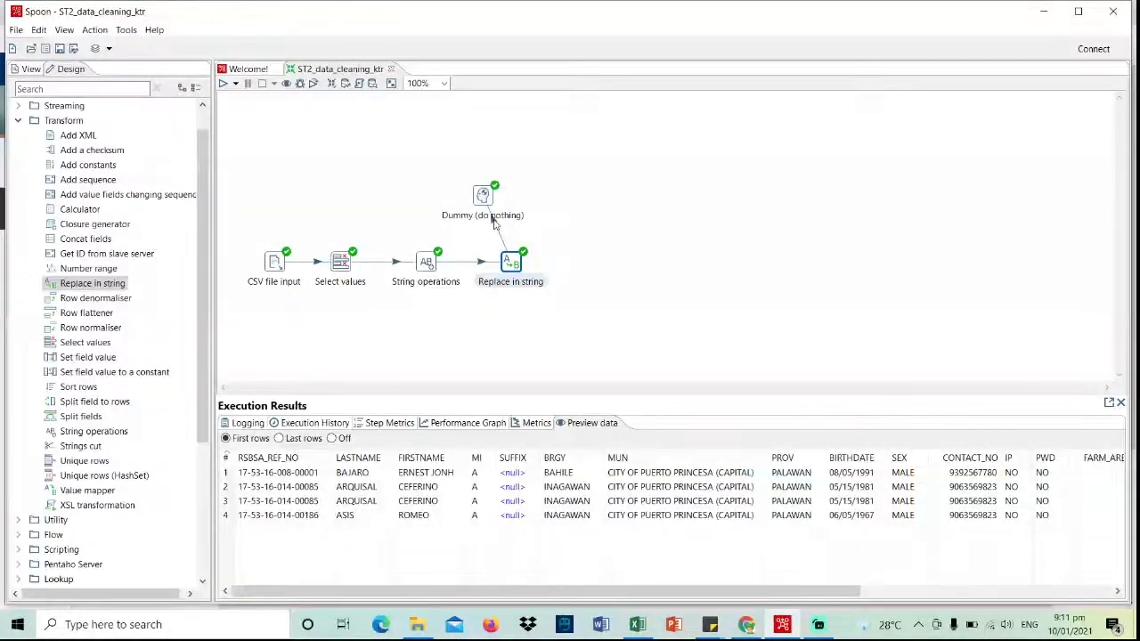
- Delete the hop from Replace in string to Dummy and move Dummy further right
{"action": "right_click", "coordinate": [494, 222]}
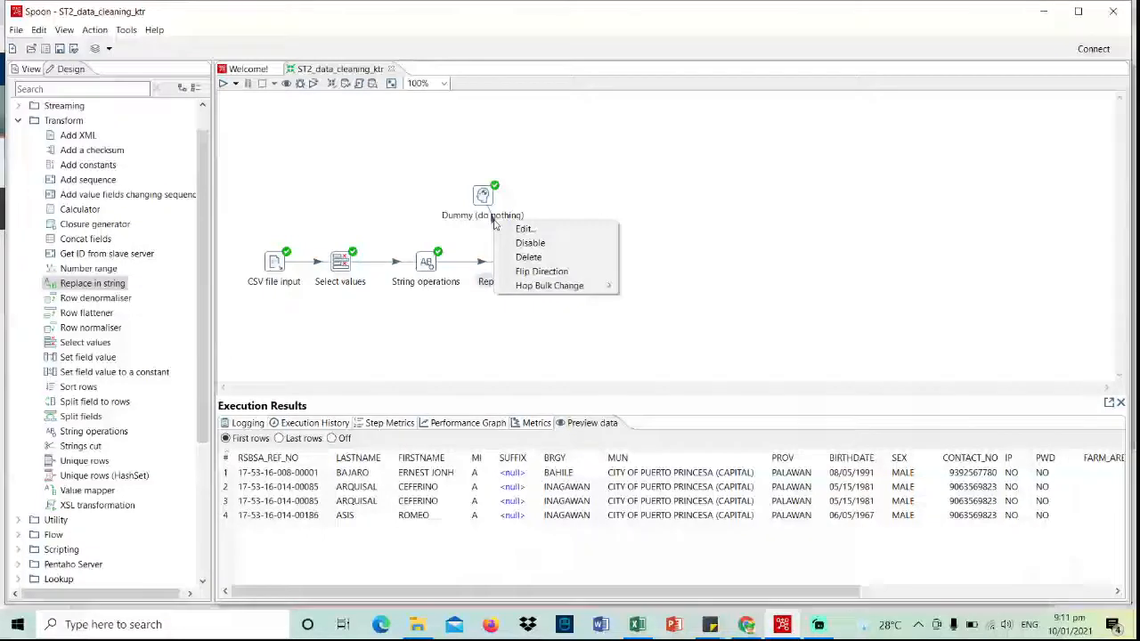
{"action": "left_click", "coordinate": [539, 258]}
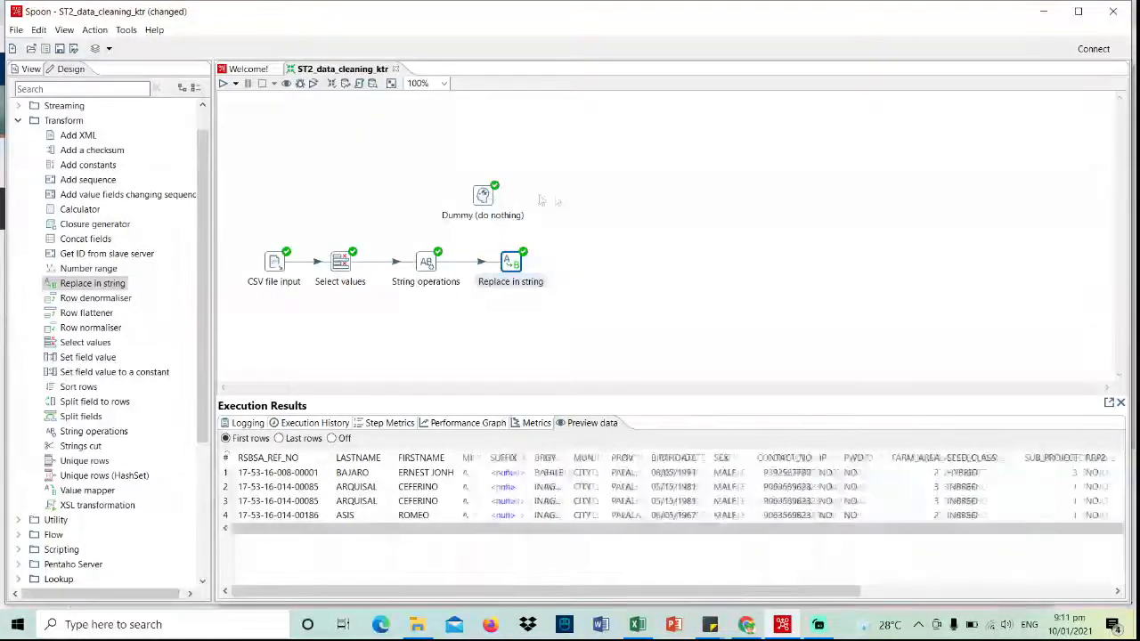
{"action": "left_click_drag", "start_coordinate": [482, 196], "coordinate": [569, 196]}
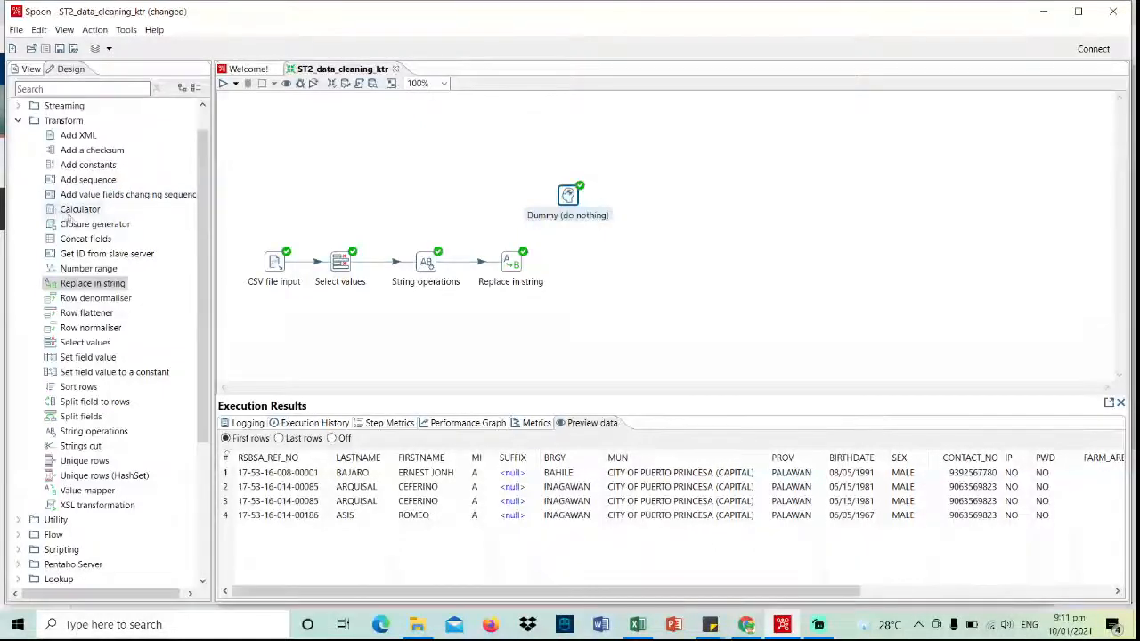
- Place a Concat fields step, link Replace in string to it as main output, and open it
{"action": "left_click_drag", "start_coordinate": [81, 241], "coordinate": [588, 264]}
{"action": "left_click", "coordinate": [516, 260]}
{"action": "left_click_drag", "start_coordinate": [533, 299], "coordinate": [590, 269]}
{"action": "left_click", "coordinate": [623, 273]}
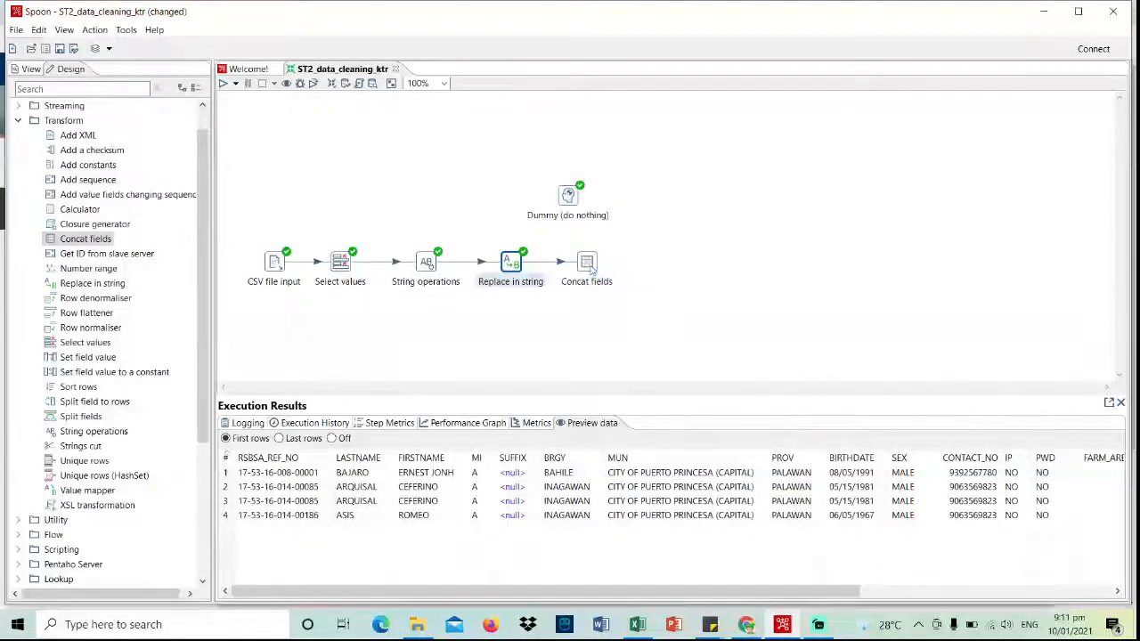
{"action": "double_click", "coordinate": [589, 264]}
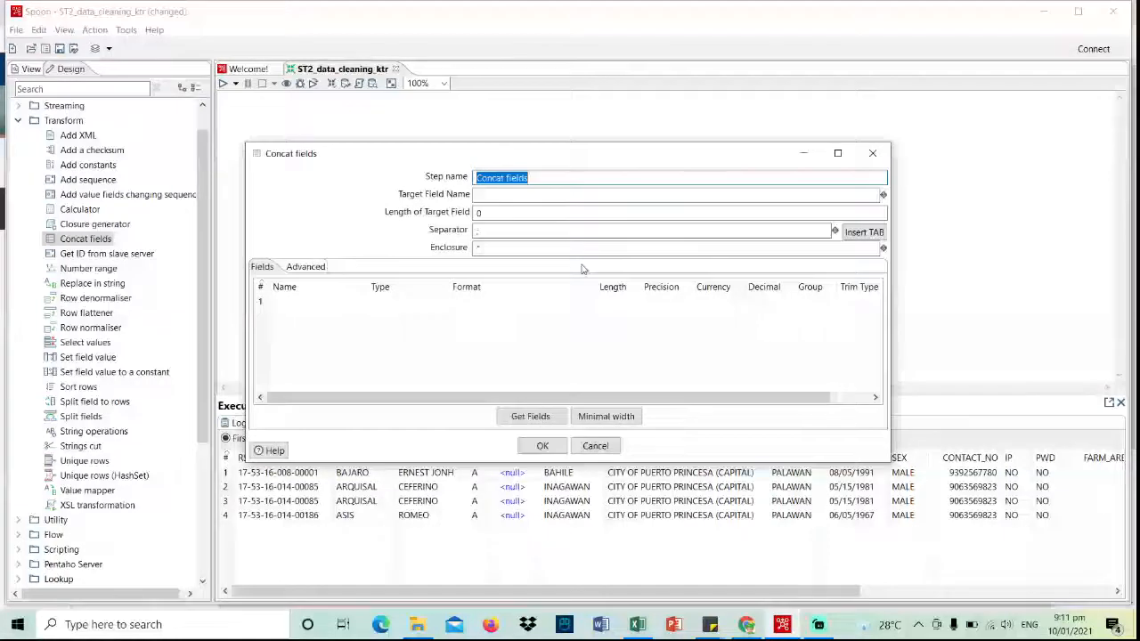
- Name the target field FULLNAME and clear the separator and enclosure
{"action": "left_click", "coordinate": [502, 195]}
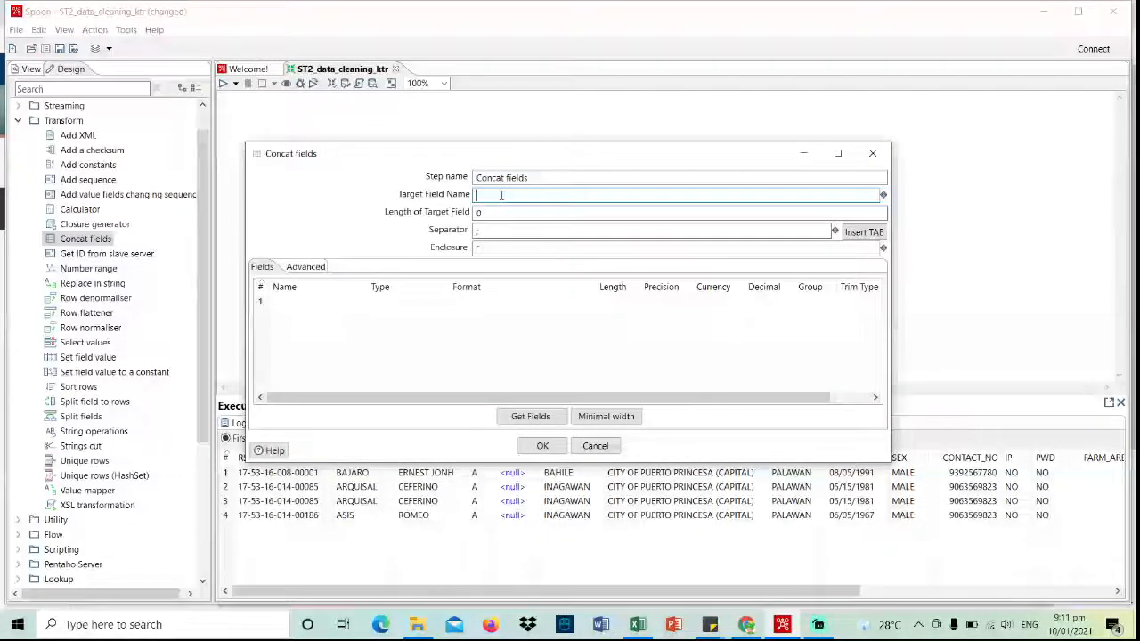
{"action": "type", "text": "fu"}
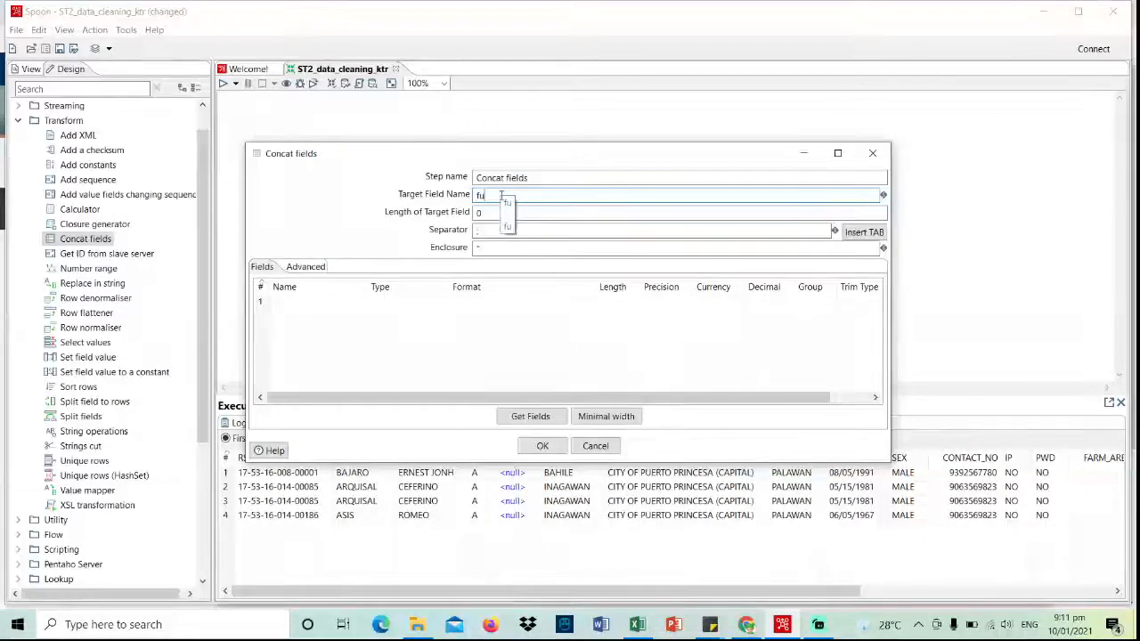
{"action": "key", "text": "BackSpace"}
{"action": "key", "text": "BackSpace"}
{"action": "key", "text": "Caps_Lock"}
{"action": "type", "text": "FULLNAME"}
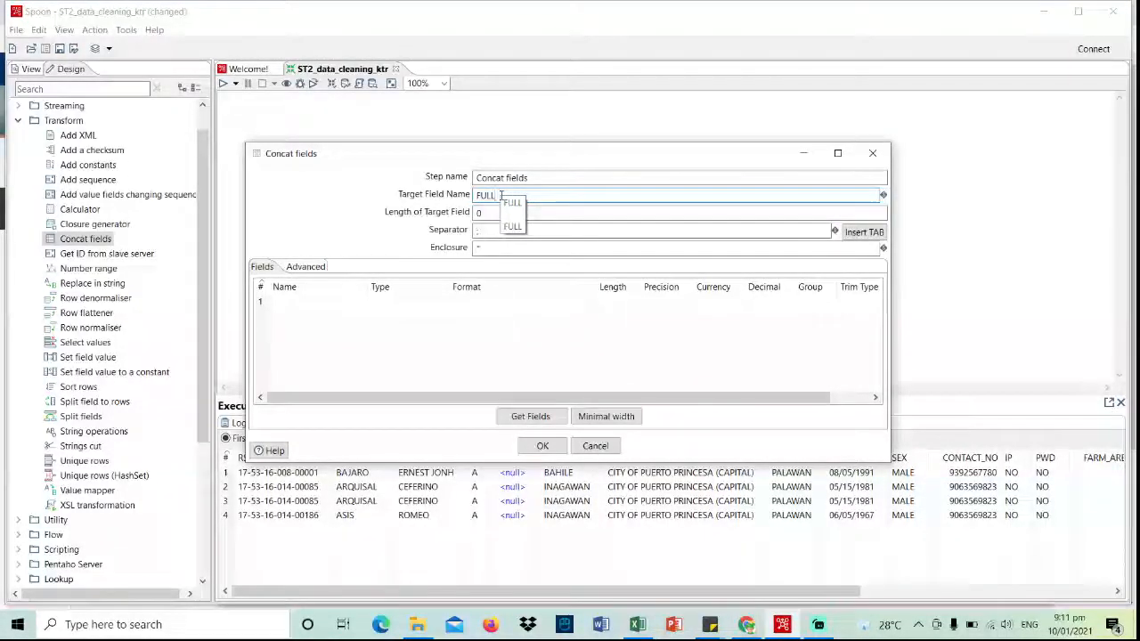
{"action": "left_click", "coordinate": [488, 232]}
{"action": "key", "text": "BackSpace"}
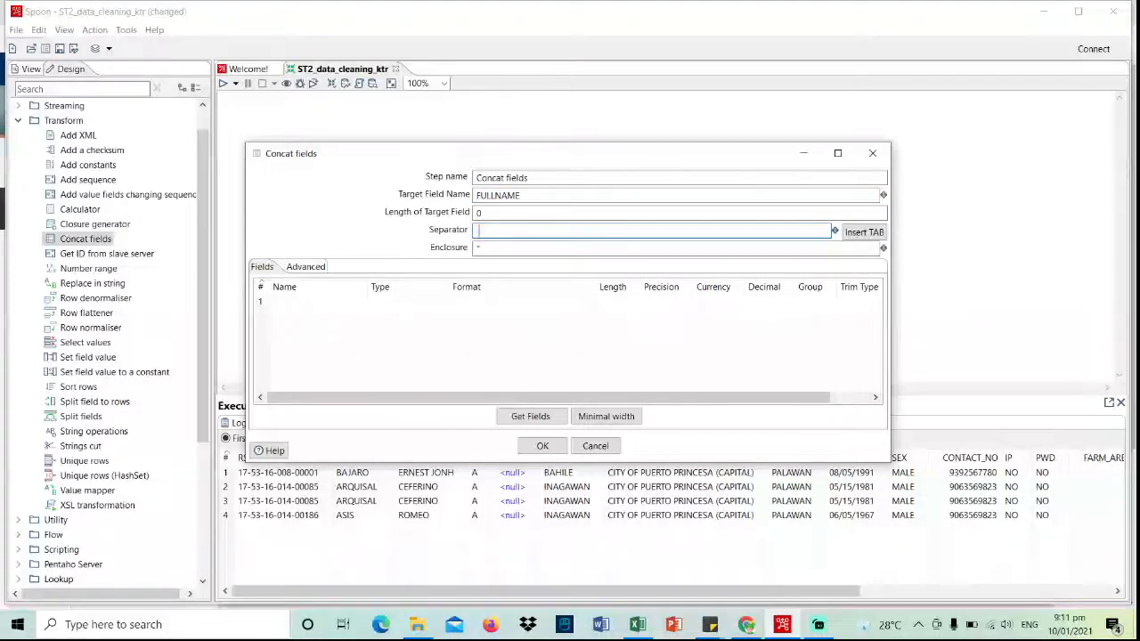
{"action": "left_click", "coordinate": [497, 250]}
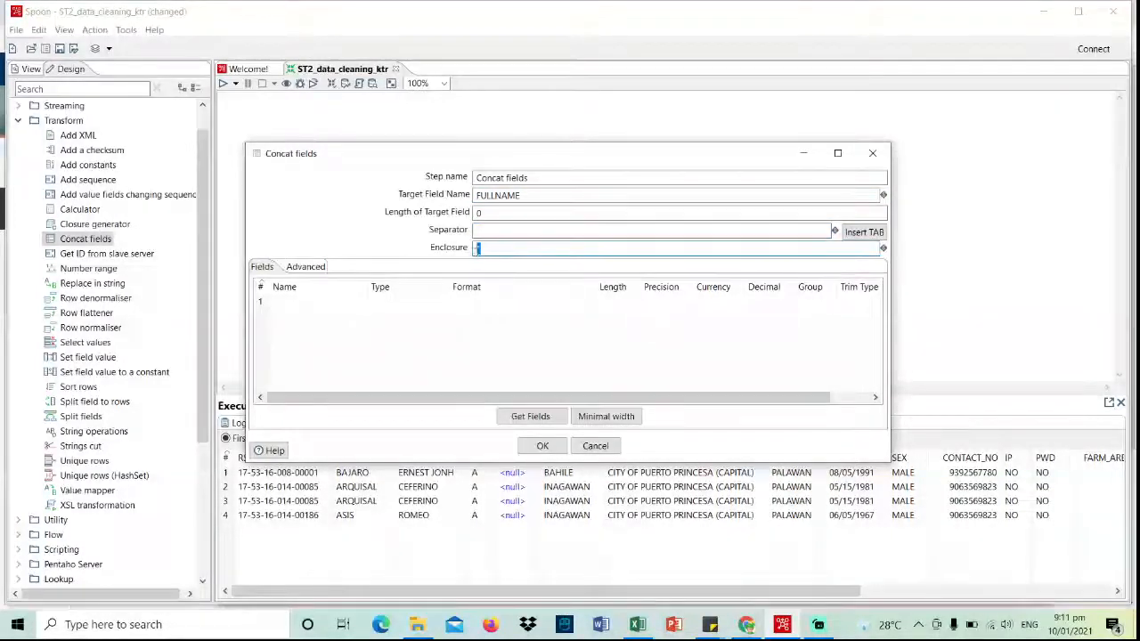
{"action": "key", "text": "BackSpace"}
- List FIRSTNAME, MI, LASTNAME and SUFFIX as the fields to join, then confirm
{"action": "left_click", "coordinate": [361, 303]}
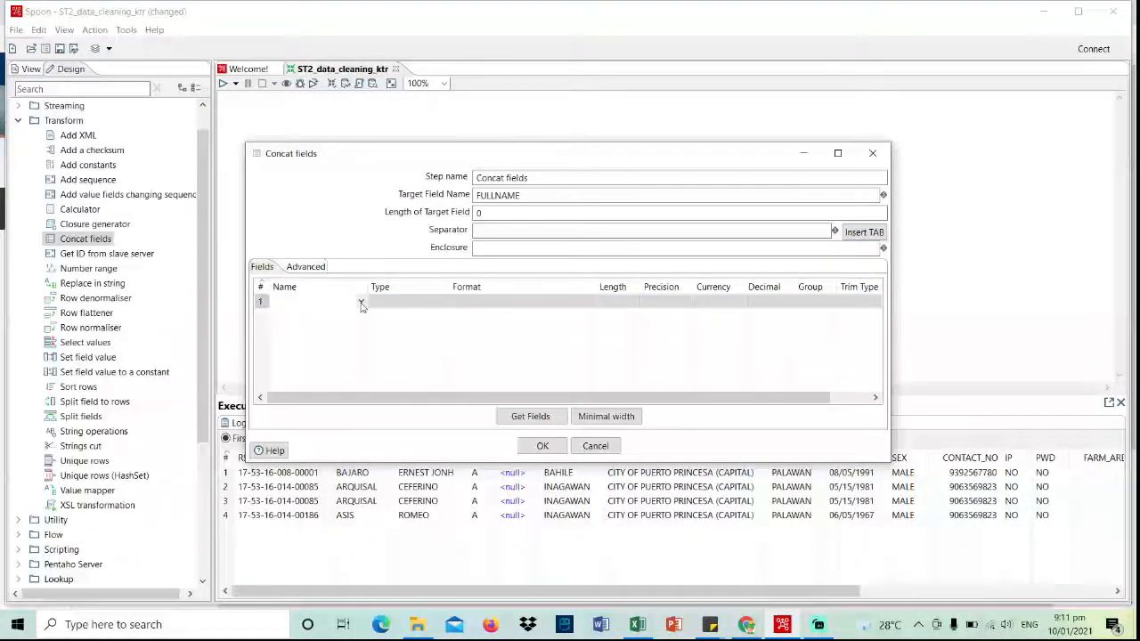
{"action": "left_click", "coordinate": [361, 304]}
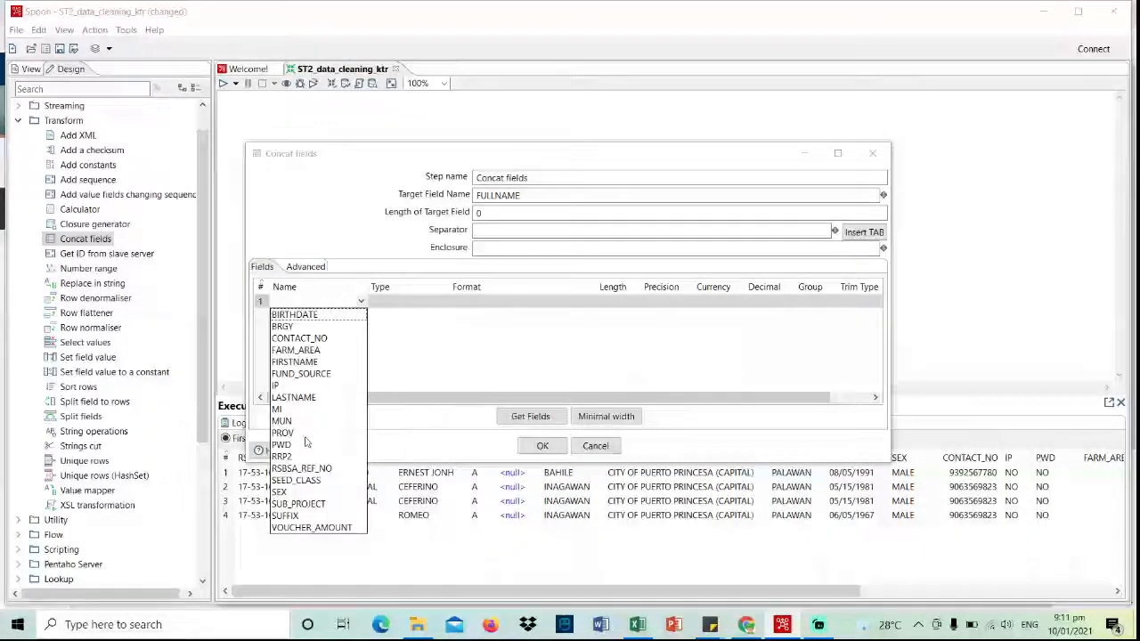
{"action": "left_click", "coordinate": [317, 363]}
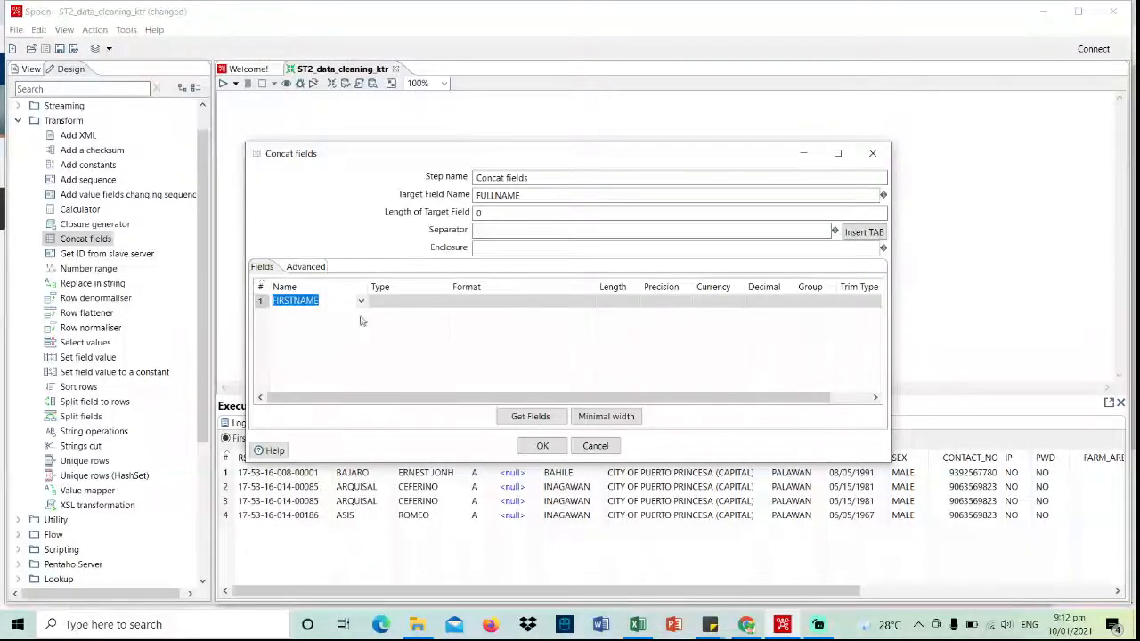
{"action": "left_click", "coordinate": [361, 316]}
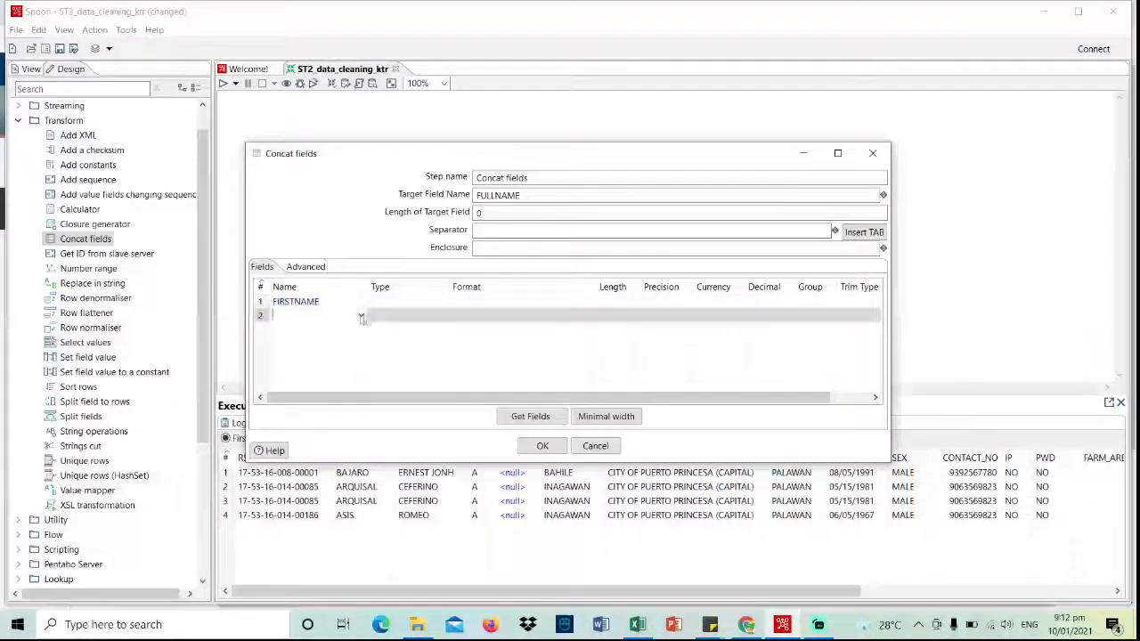
{"action": "left_click", "coordinate": [361, 315]}
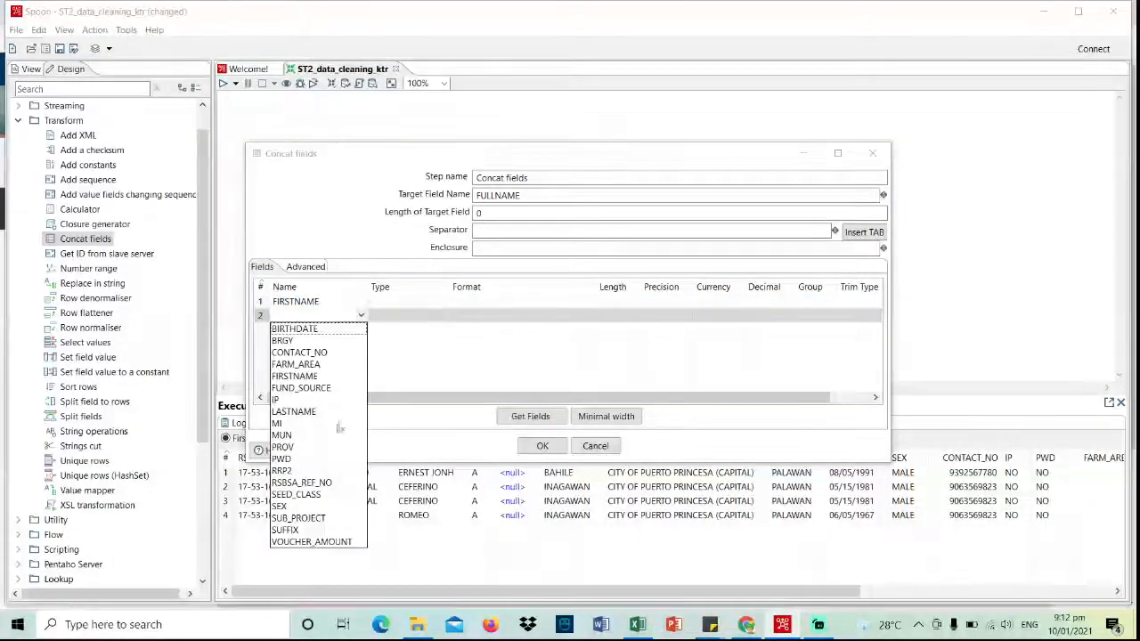
{"action": "left_click", "coordinate": [311, 424]}
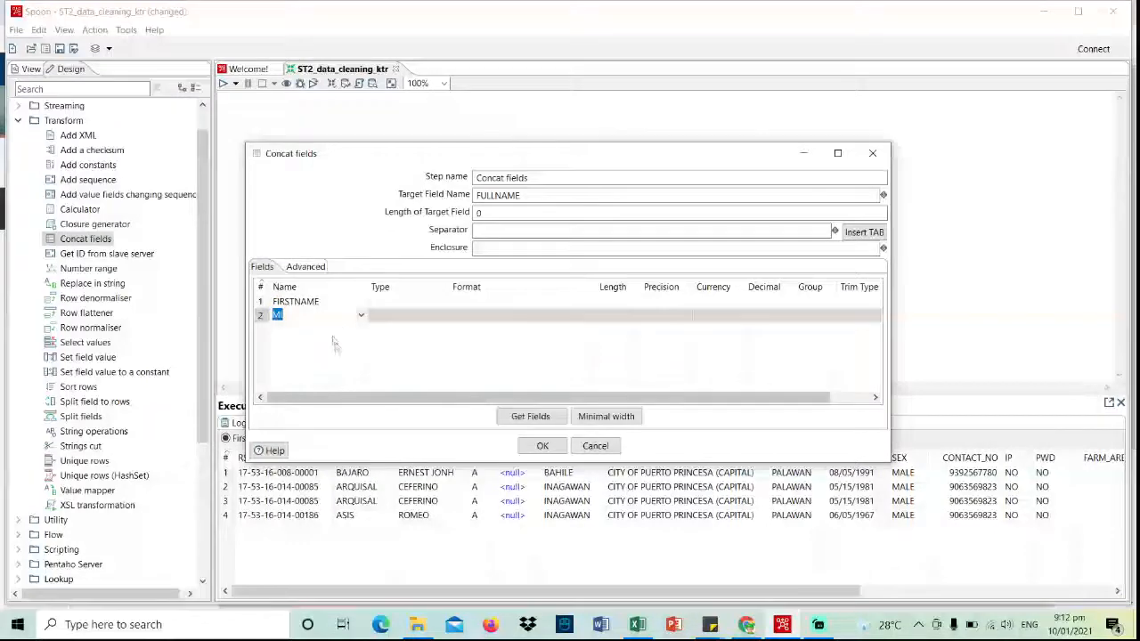
{"action": "left_click", "coordinate": [337, 331]}
{"action": "left_click", "coordinate": [361, 330]}
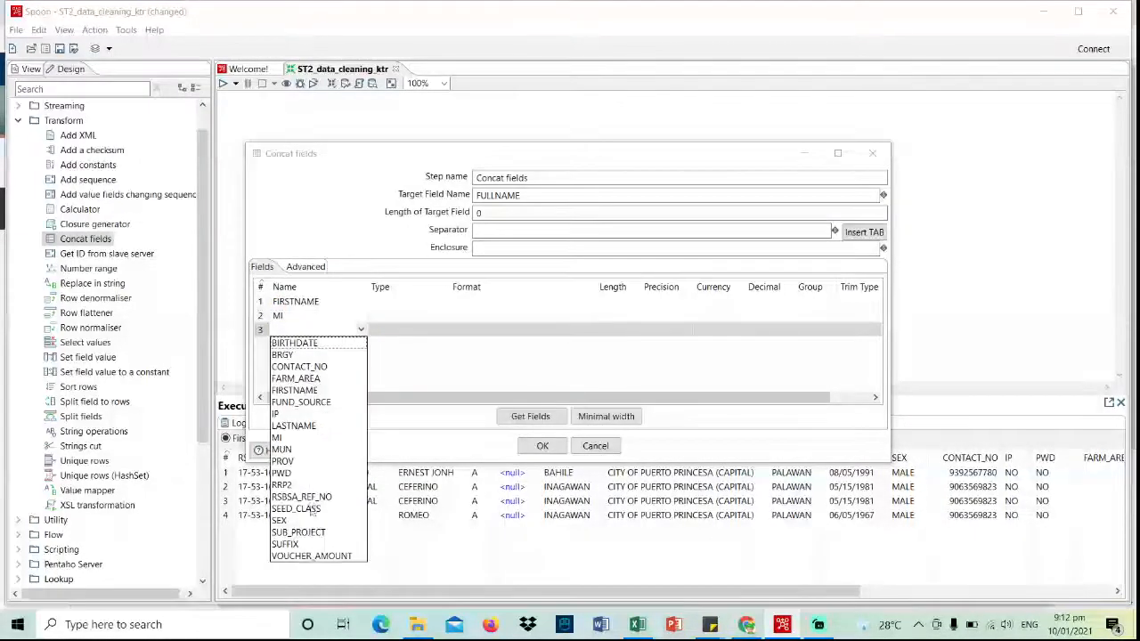
{"action": "left_click", "coordinate": [326, 425]}
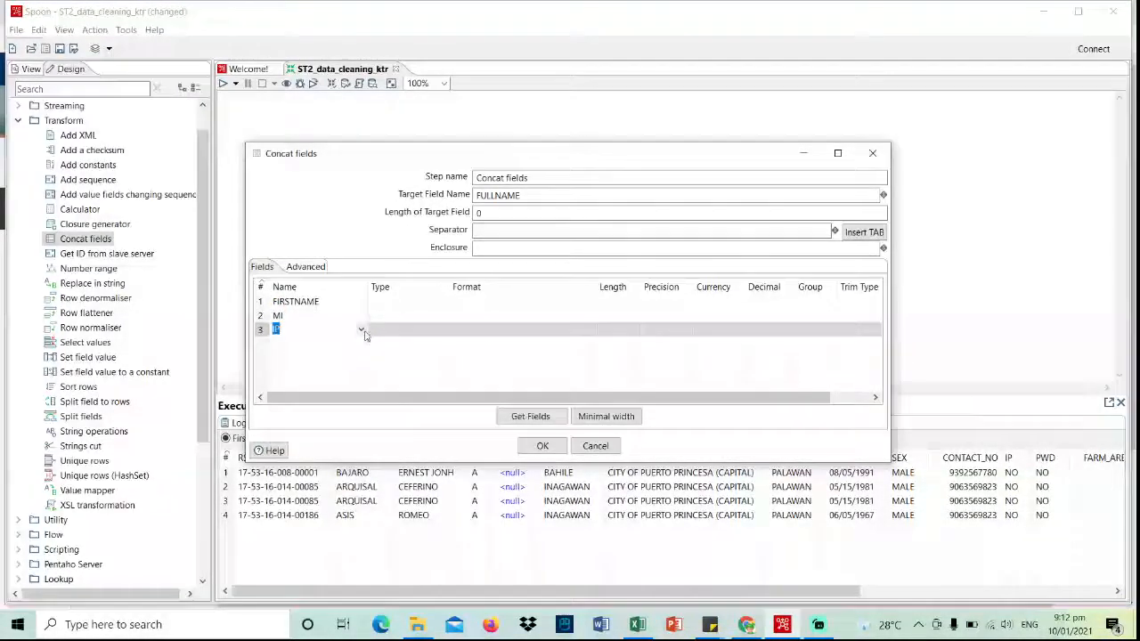
{"action": "left_click", "coordinate": [360, 329]}
{"action": "left_click", "coordinate": [320, 424]}
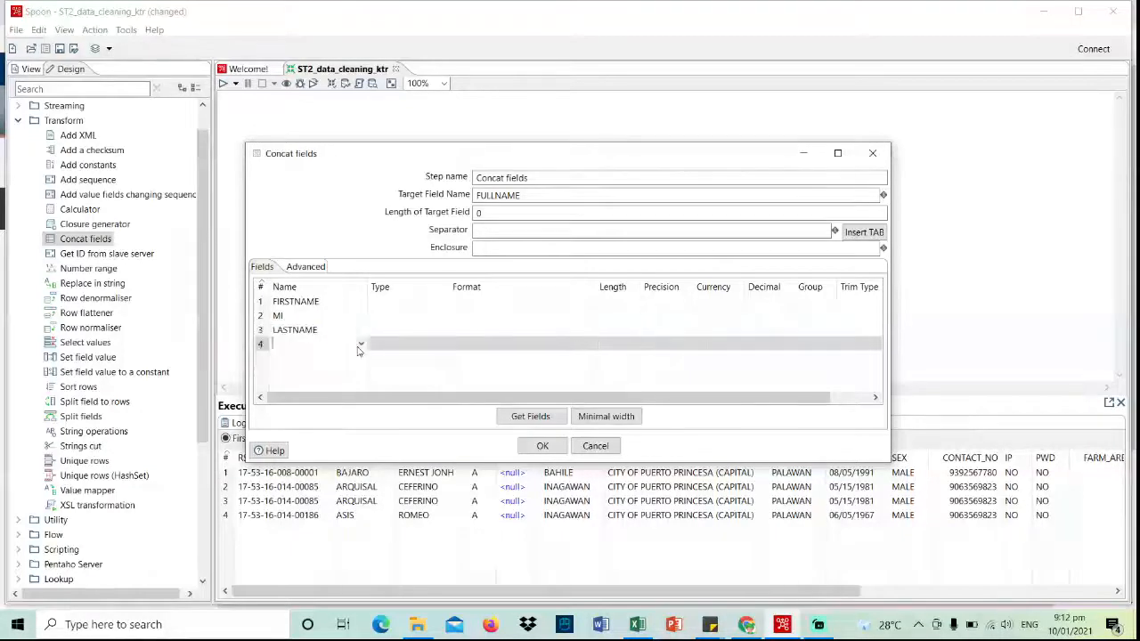
{"action": "left_click", "coordinate": [360, 346]}
{"action": "left_click", "coordinate": [361, 344]}
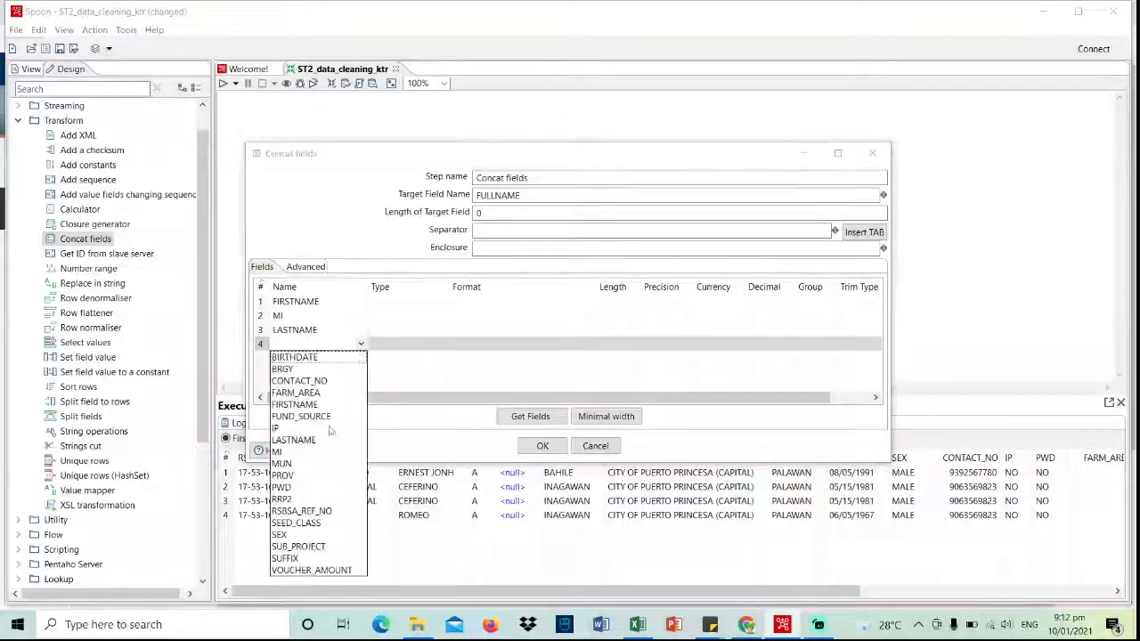
{"action": "left_click", "coordinate": [313, 558]}
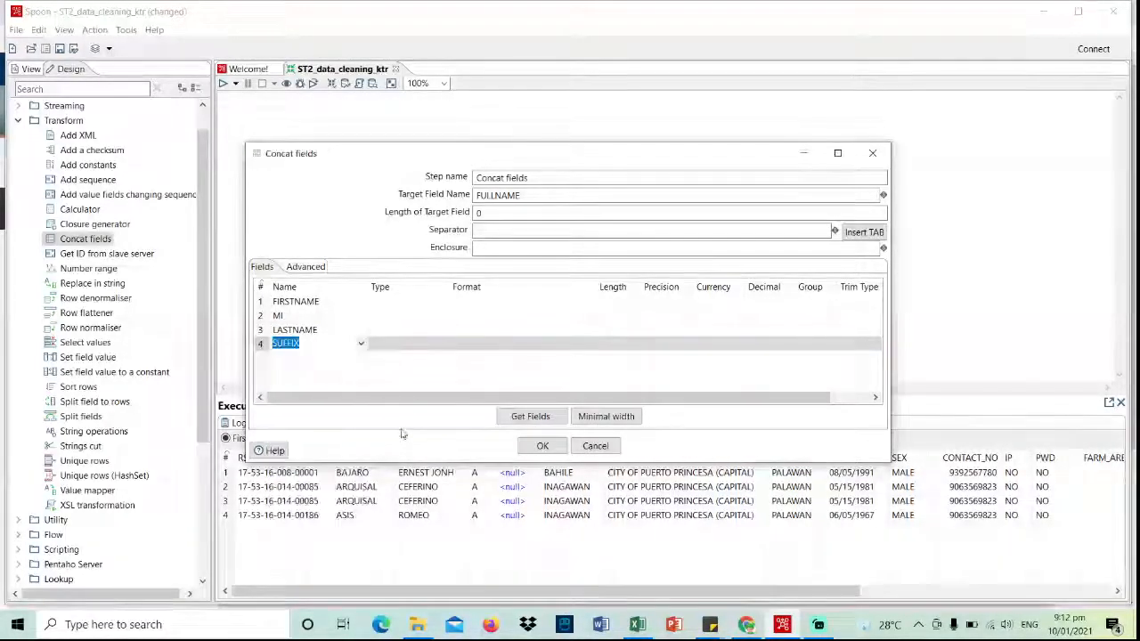
{"action": "left_click", "coordinate": [540, 445]}
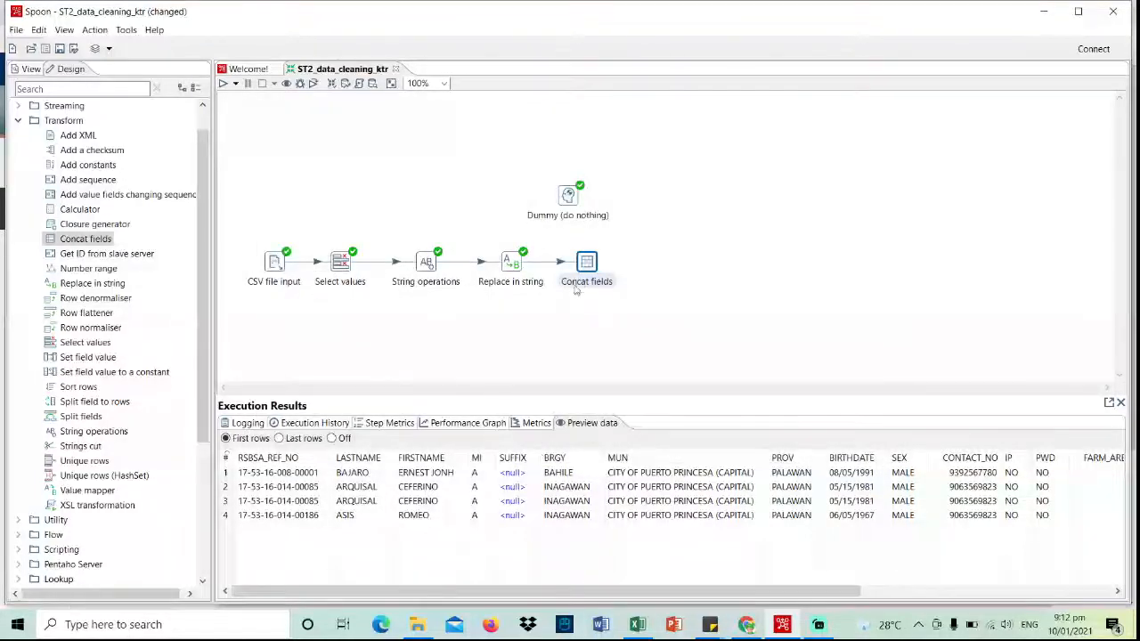
- Move Dummy above Concat fields, add a hop from Concat fields to Dummy, and save
{"action": "left_click", "coordinate": [568, 196]}
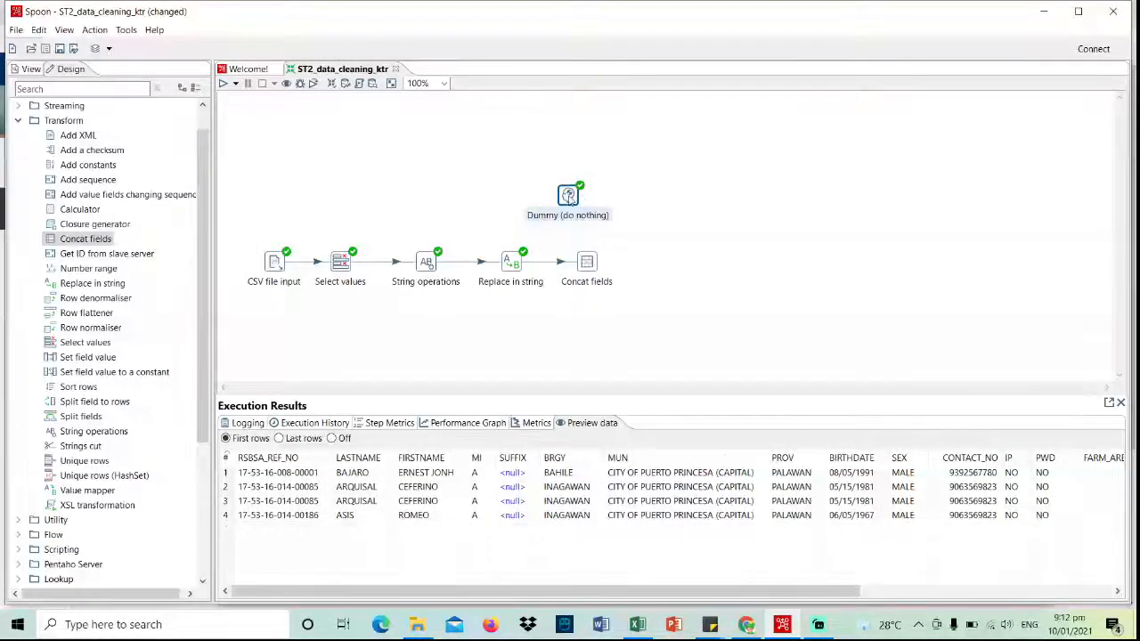
{"action": "left_click_drag", "start_coordinate": [568, 196], "coordinate": [586, 188]}
{"action": "left_click", "coordinate": [588, 264]}
{"action": "mouse_move", "coordinate": [589, 267]}
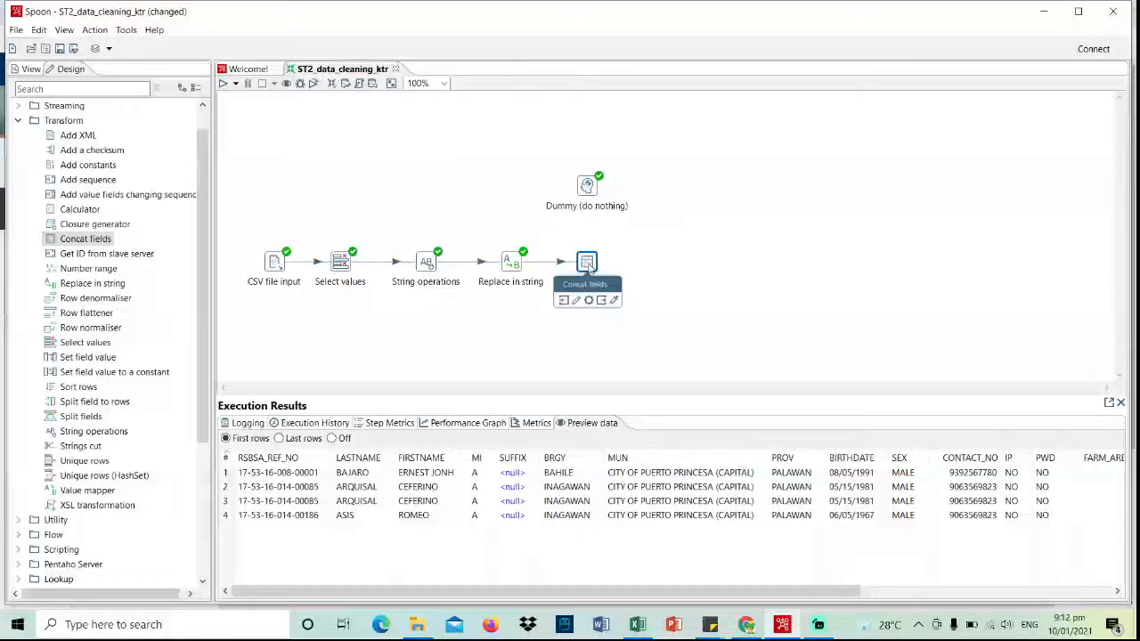
{"action": "left_click_drag", "start_coordinate": [602, 303], "coordinate": [587, 202]}
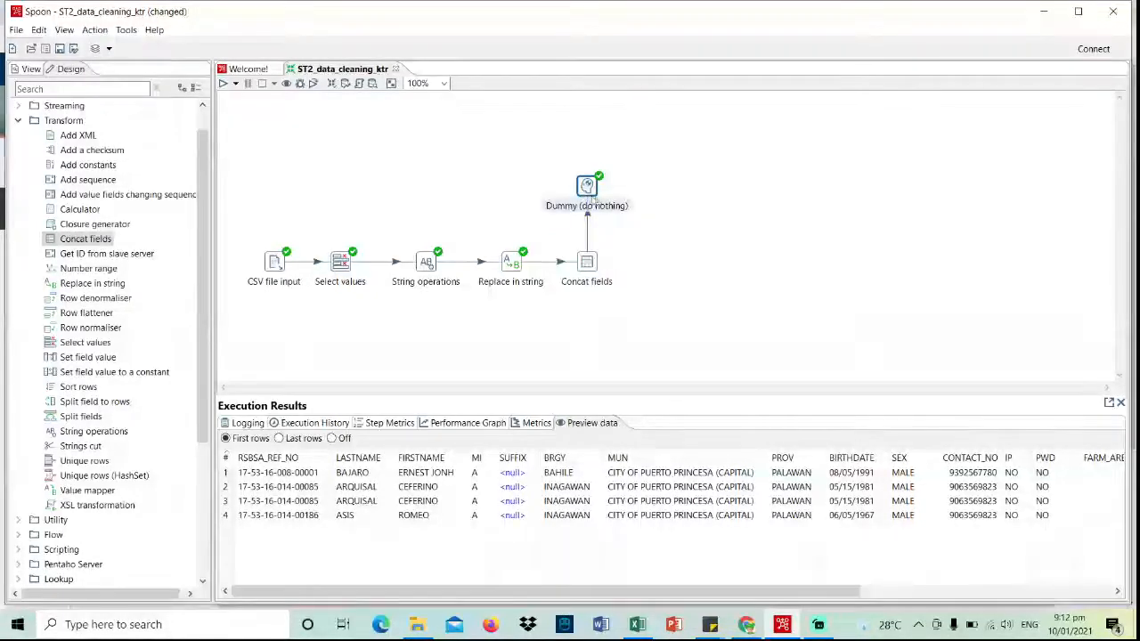
{"action": "left_click", "coordinate": [61, 49]}
- Rerun the transformation and scroll the preview right to see the FULLNAME column
{"action": "left_click", "coordinate": [224, 84]}
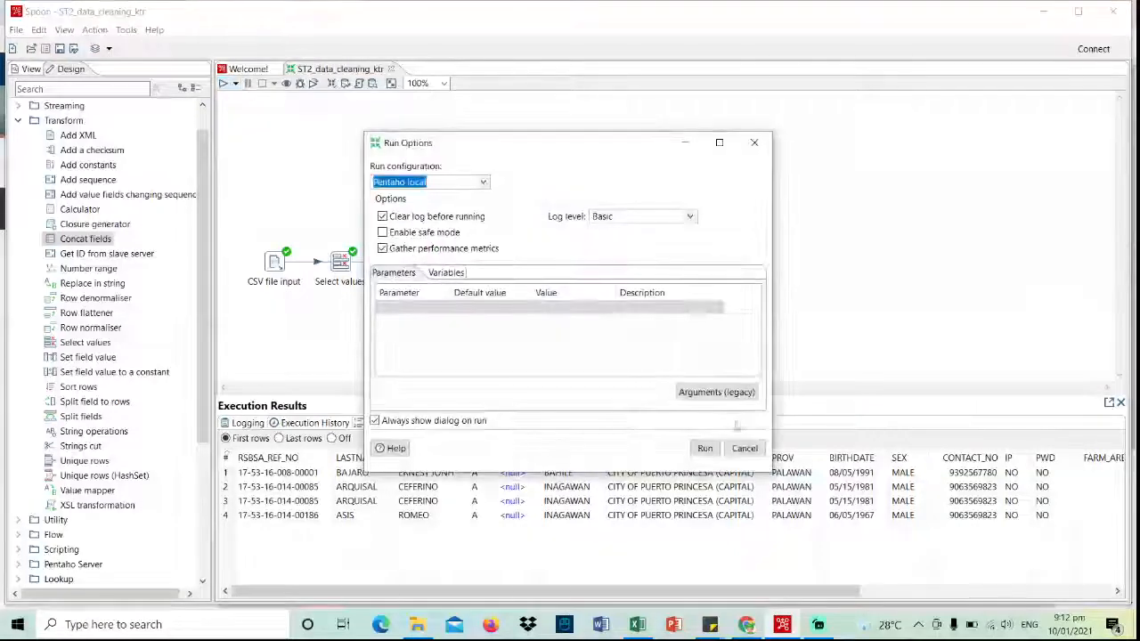
{"action": "left_click", "coordinate": [704, 448]}
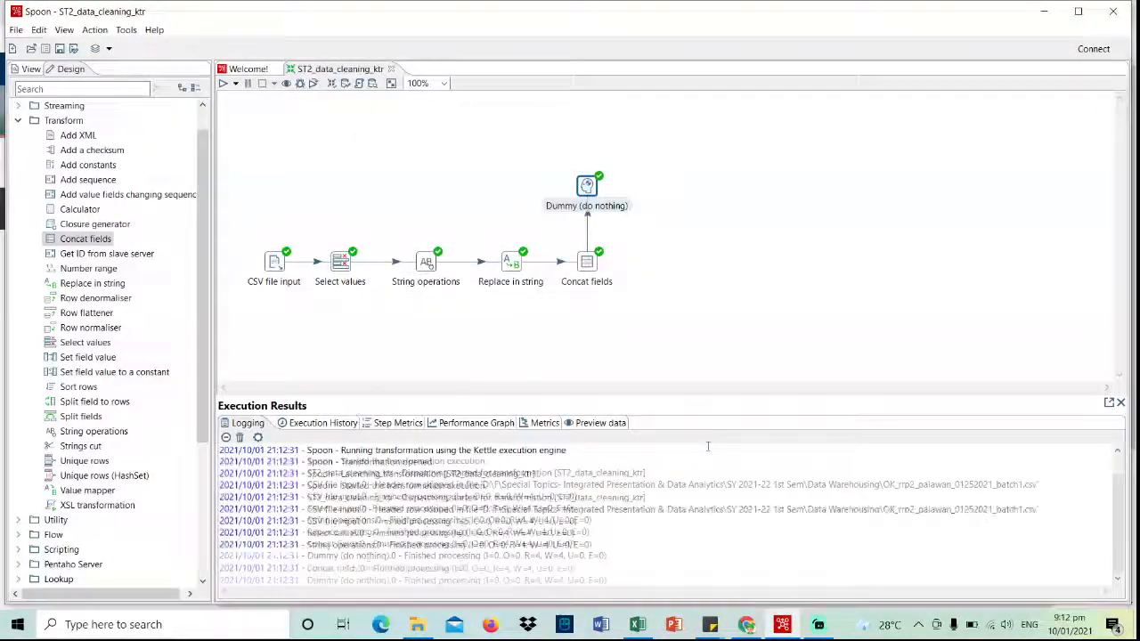
{"action": "left_click", "coordinate": [595, 424]}
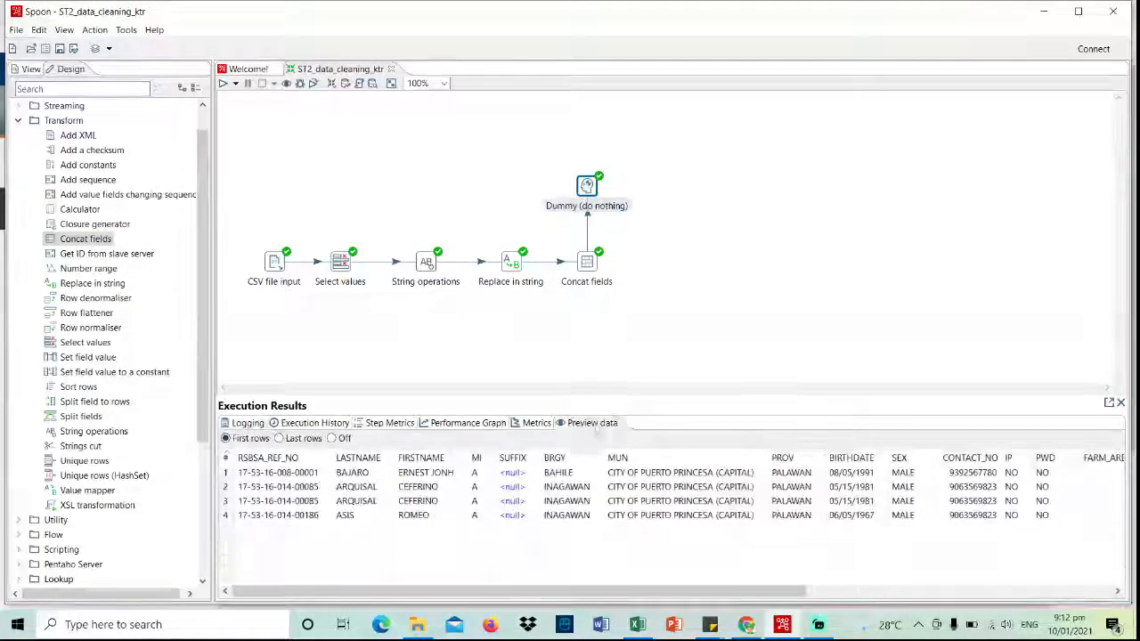
{"action": "left_click_drag", "start_coordinate": [610, 595], "coordinate": [971, 594]}
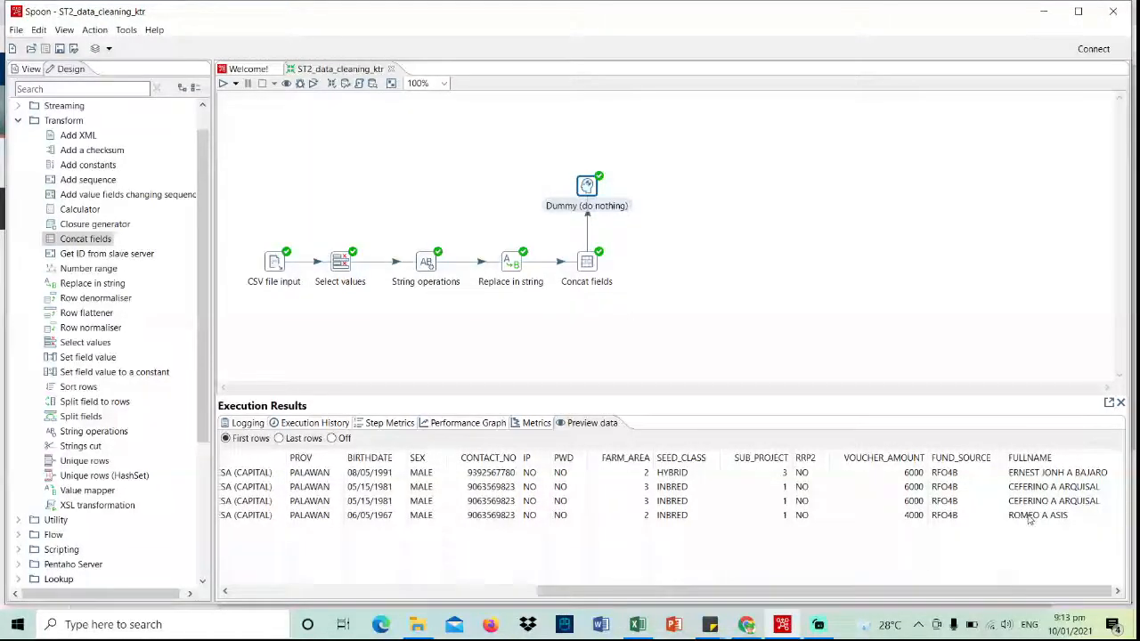
{"action": "left_click", "coordinate": [587, 223]}
- Delete the hop from Concat fields to Dummy and move the Dummy step further right
{"action": "right_click", "coordinate": [589, 222]}
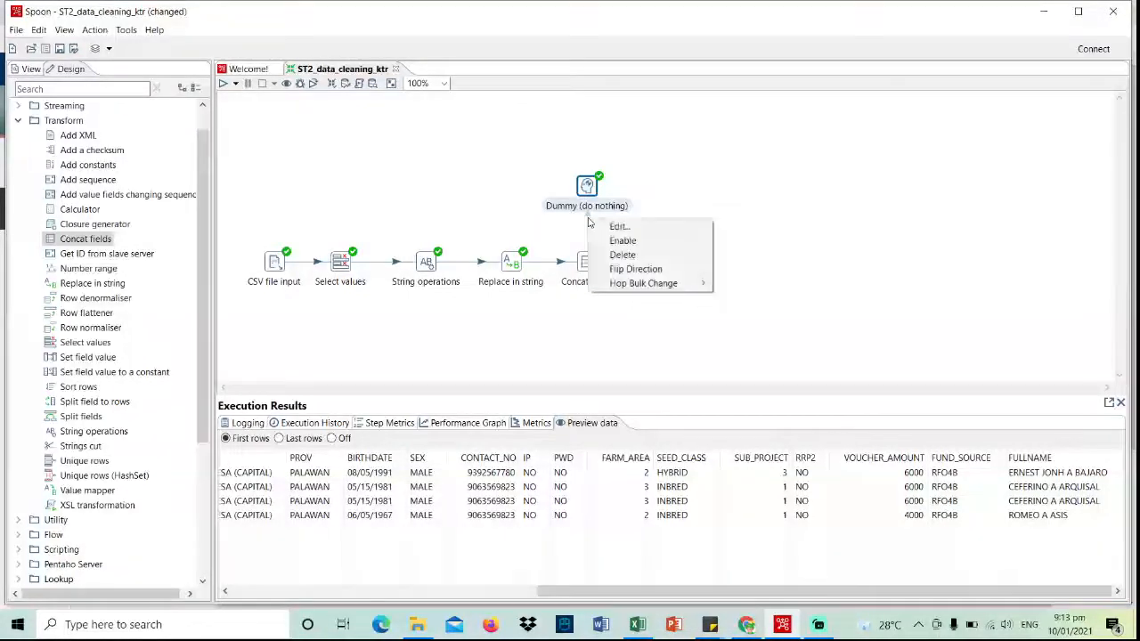
{"action": "left_click", "coordinate": [643, 259]}
{"action": "left_click_drag", "start_coordinate": [603, 186], "coordinate": [678, 186]}
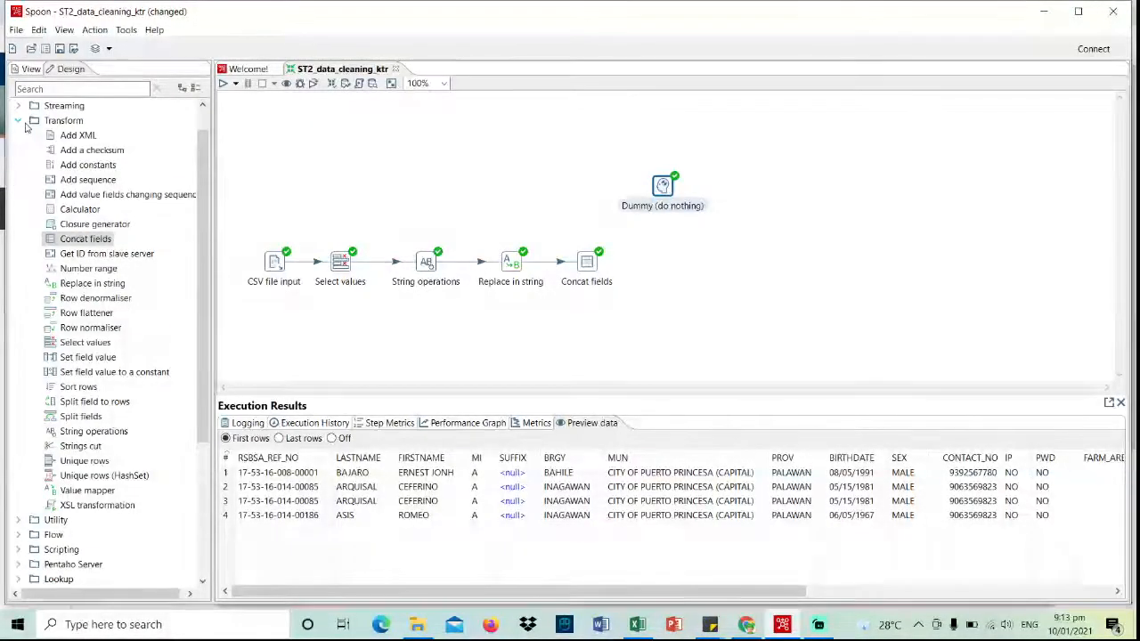
- Add an Add constants step to the canvas and hop Concat fields into it
{"action": "left_click_drag", "start_coordinate": [82, 166], "coordinate": [663, 264]}
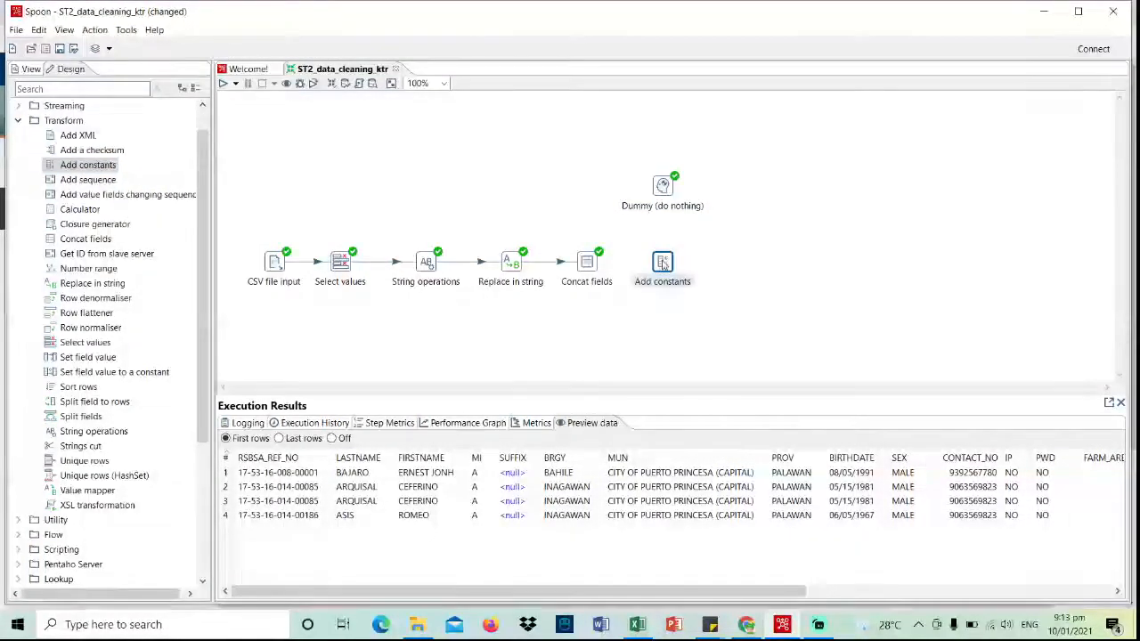
{"action": "left_click", "coordinate": [593, 267]}
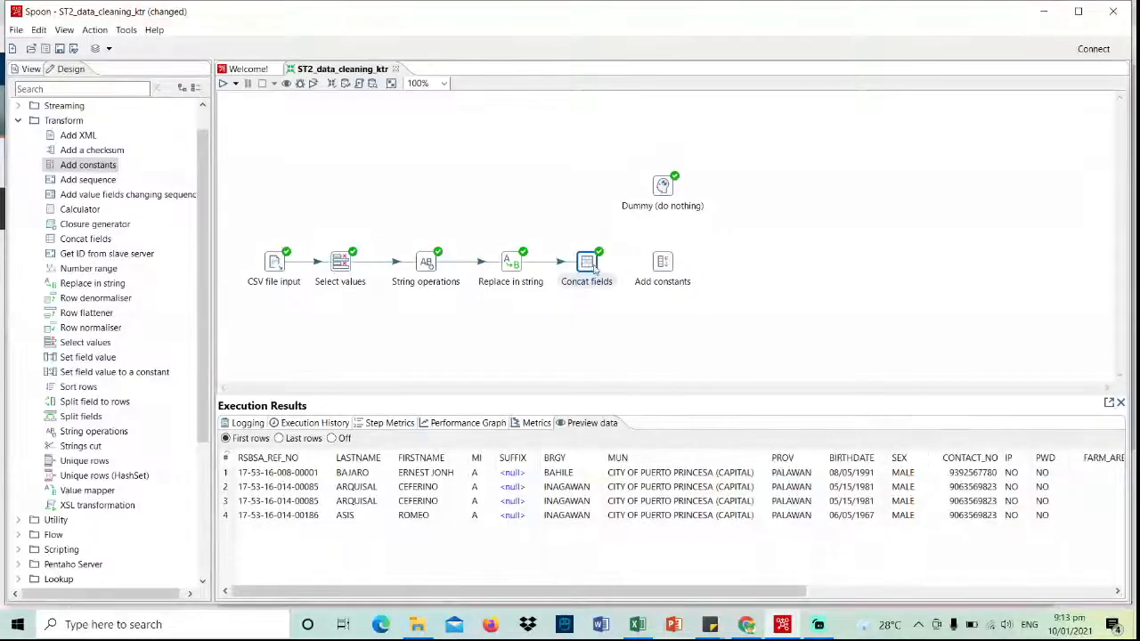
{"action": "left_click_drag", "start_coordinate": [608, 304], "coordinate": [664, 272]}
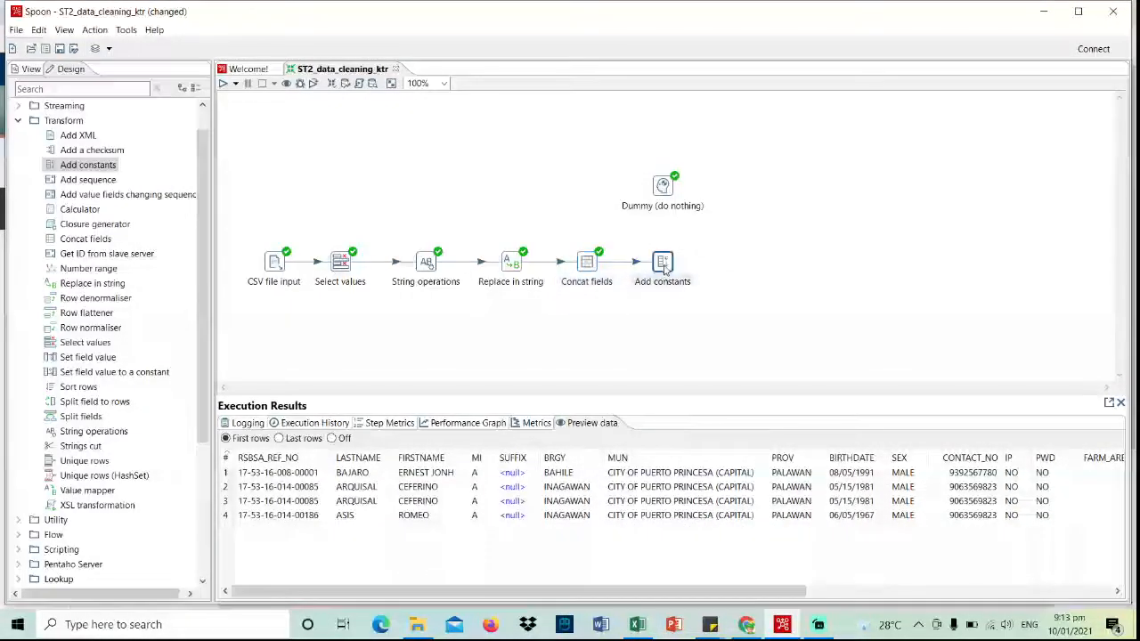
- In the Add constants step, add a String constant BATCH with value 1
{"action": "double_click", "coordinate": [665, 270]}
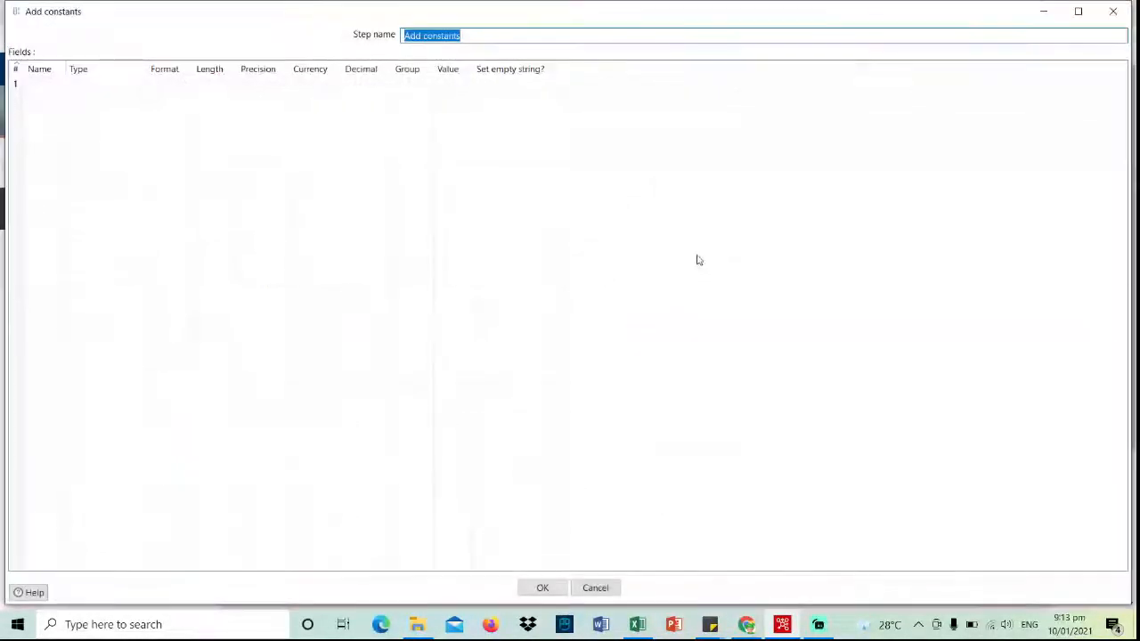
{"action": "left_click", "coordinate": [44, 83]}
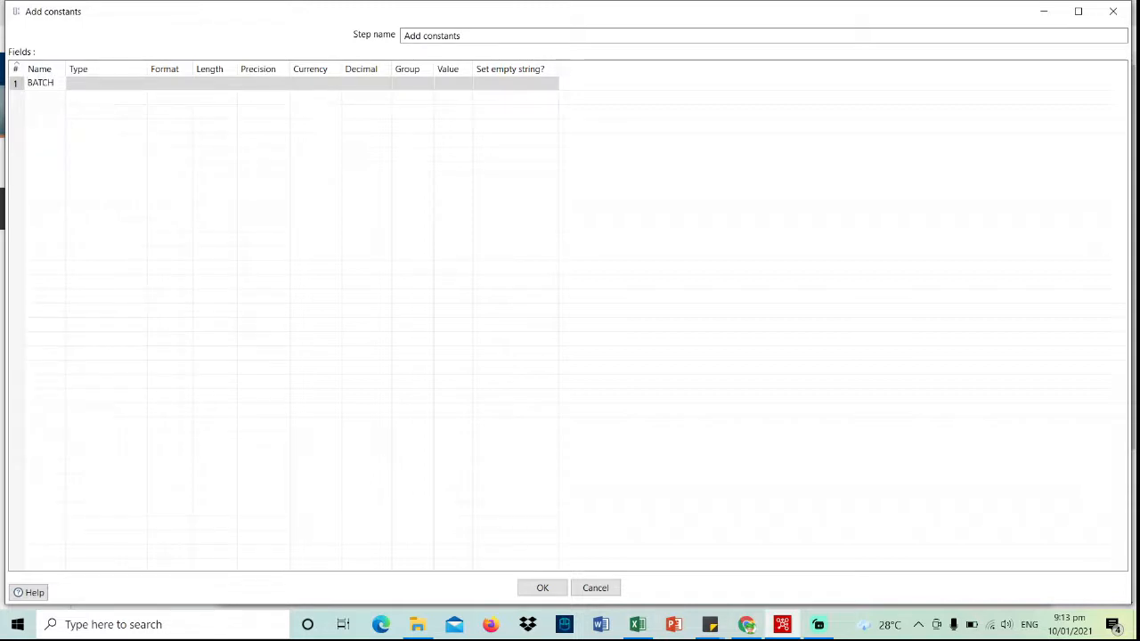
{"action": "left_click", "coordinate": [125, 84]}
{"action": "left_click", "coordinate": [140, 84]}
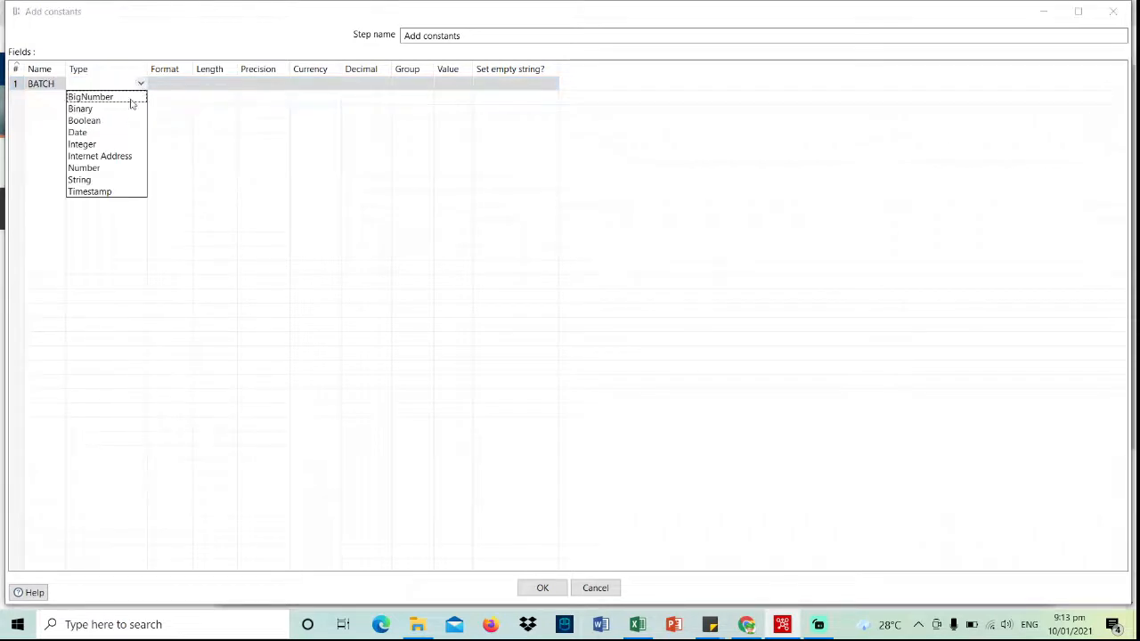
{"action": "left_click", "coordinate": [107, 179]}
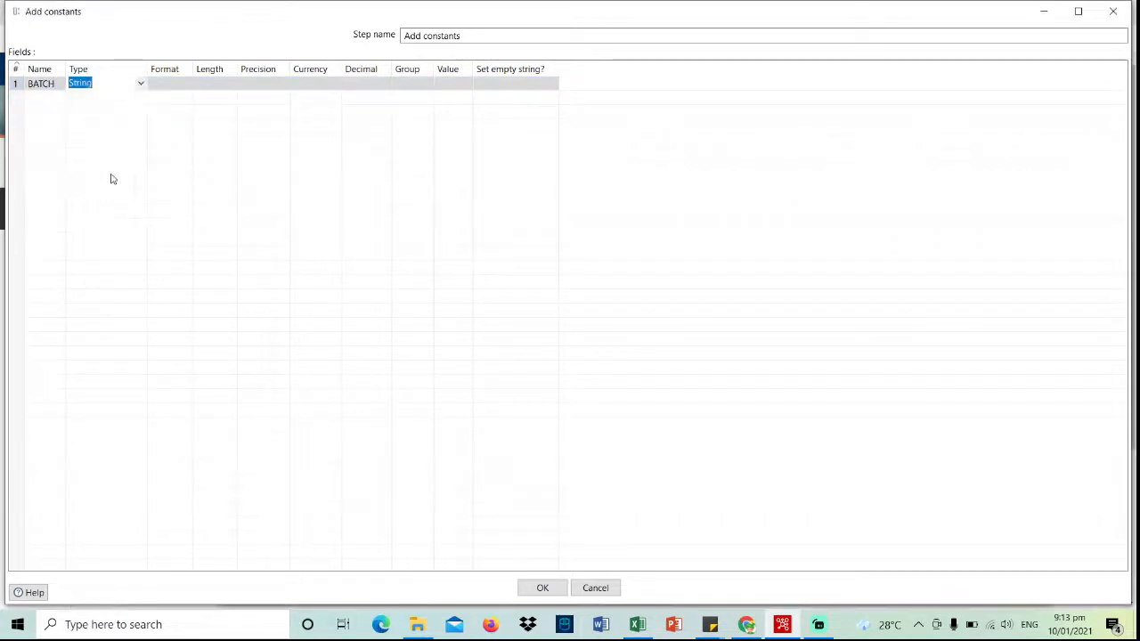
{"action": "left_click", "coordinate": [443, 82]}
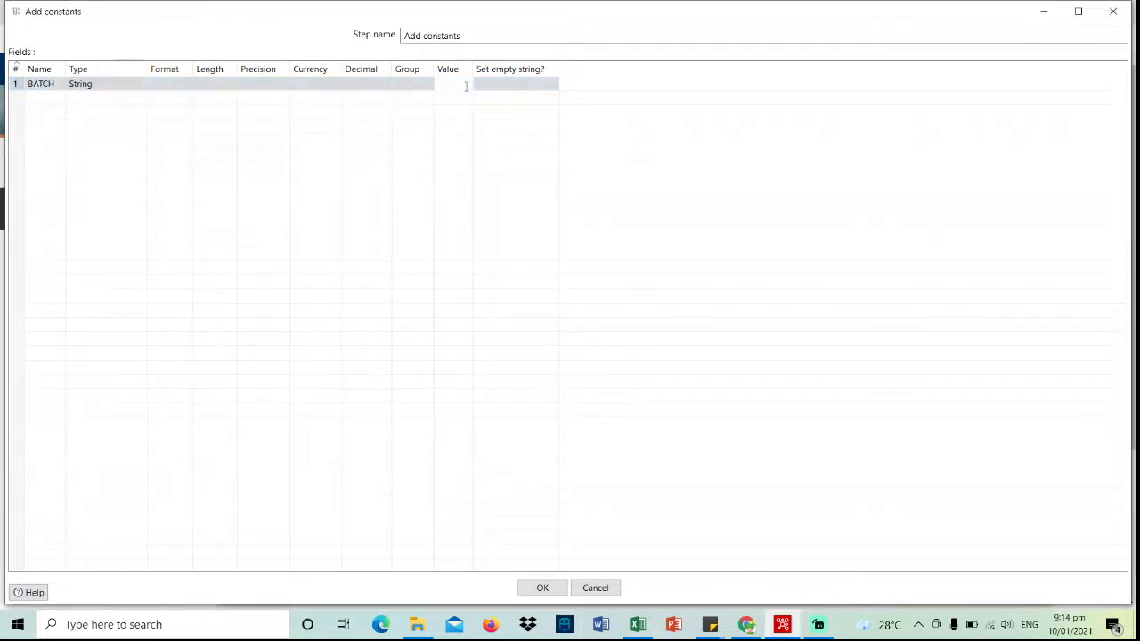
{"action": "left_click", "coordinate": [44, 99]}
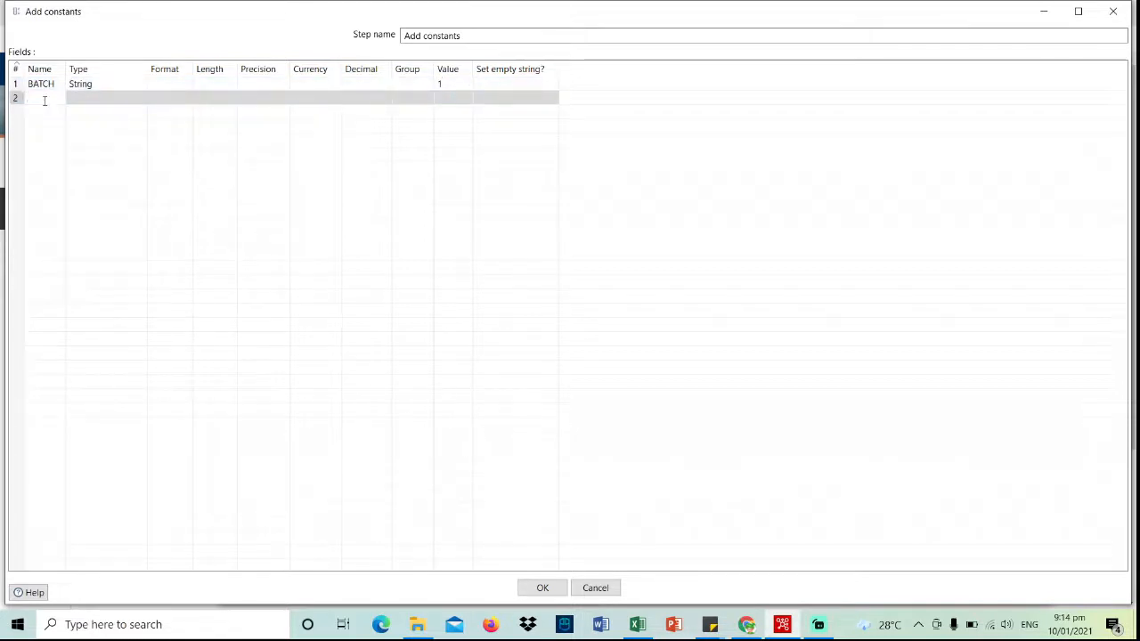
- Add a String constant DATE_SUBMITTED with value 10/01/2021
{"action": "type", "text": "DA"}
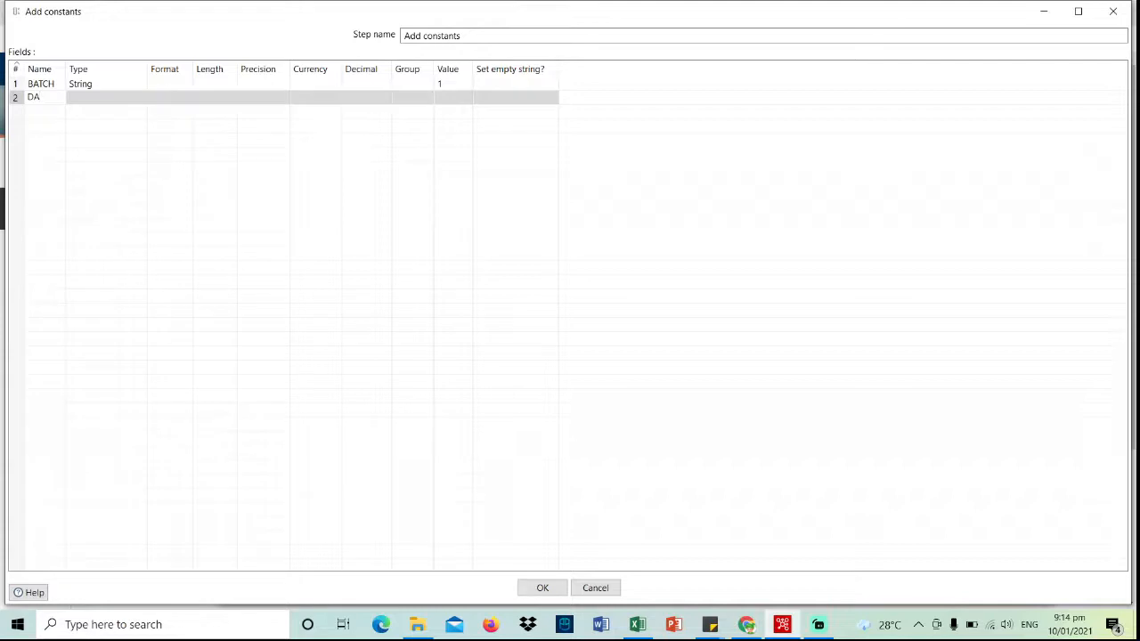
{"action": "type", "text": "TE_SUBMITTED"}
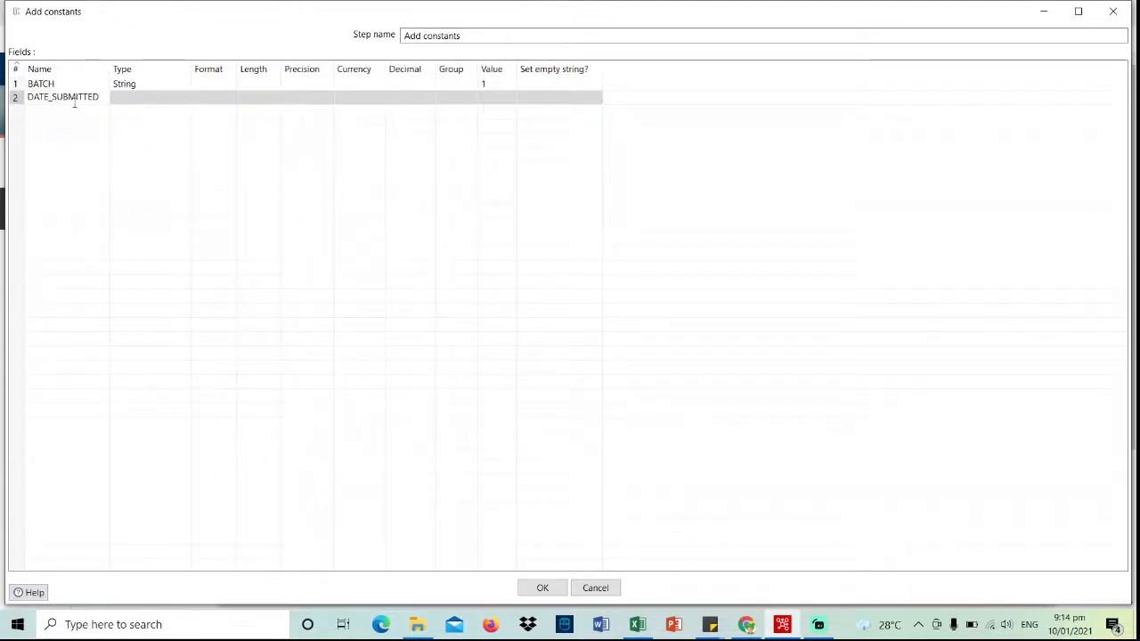
{"action": "left_click", "coordinate": [135, 98]}
{"action": "left_click", "coordinate": [184, 99]}
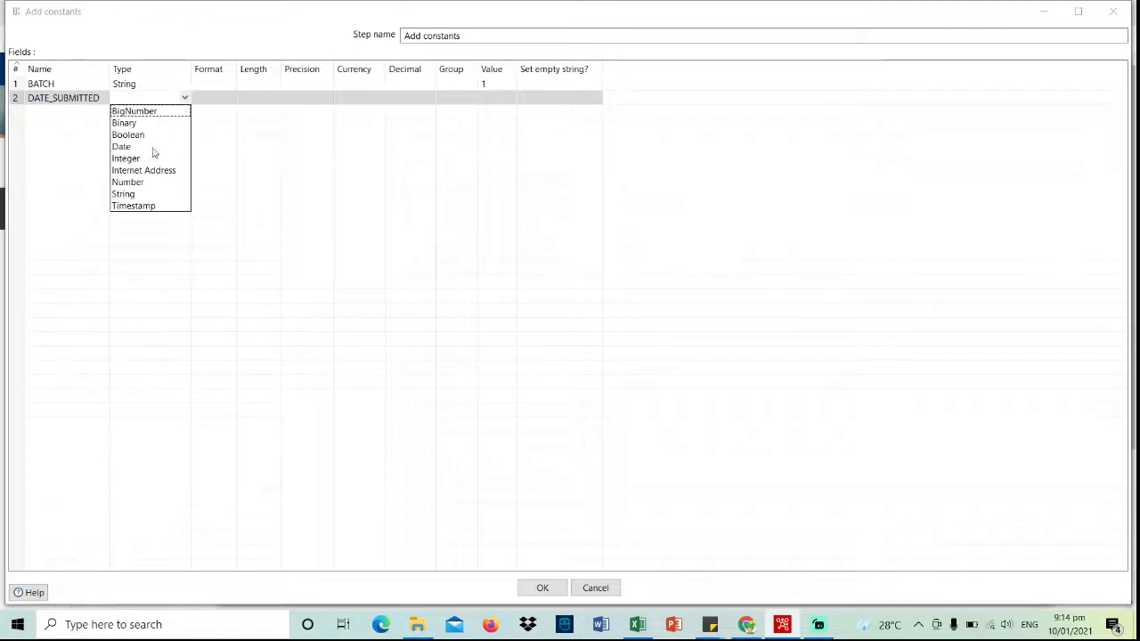
{"action": "left_click", "coordinate": [150, 194]}
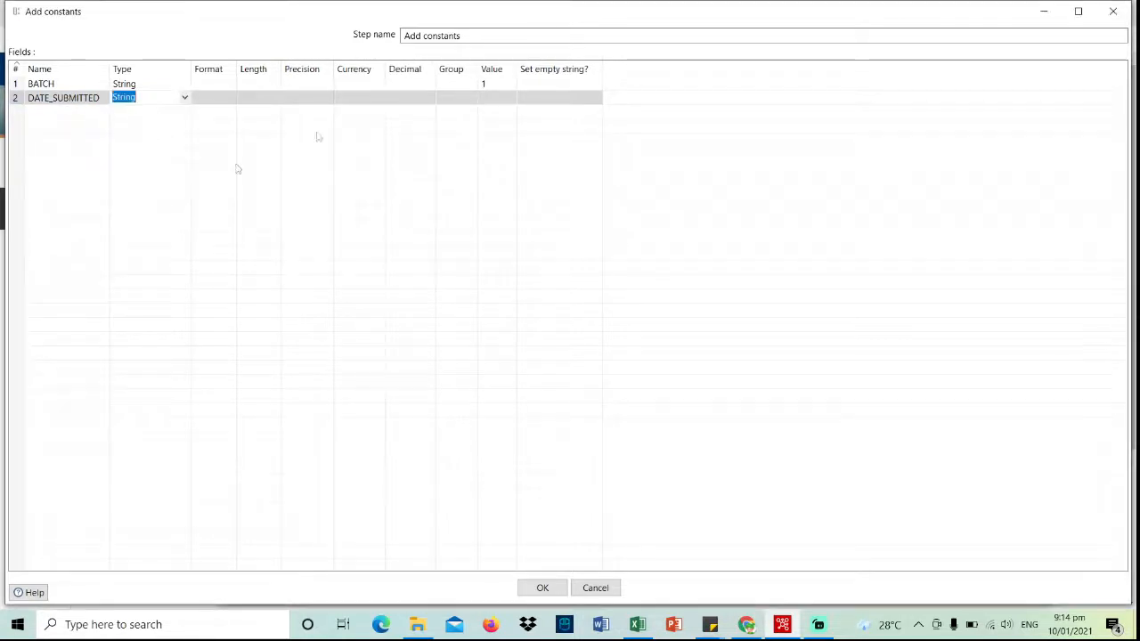
{"action": "left_click", "coordinate": [495, 98]}
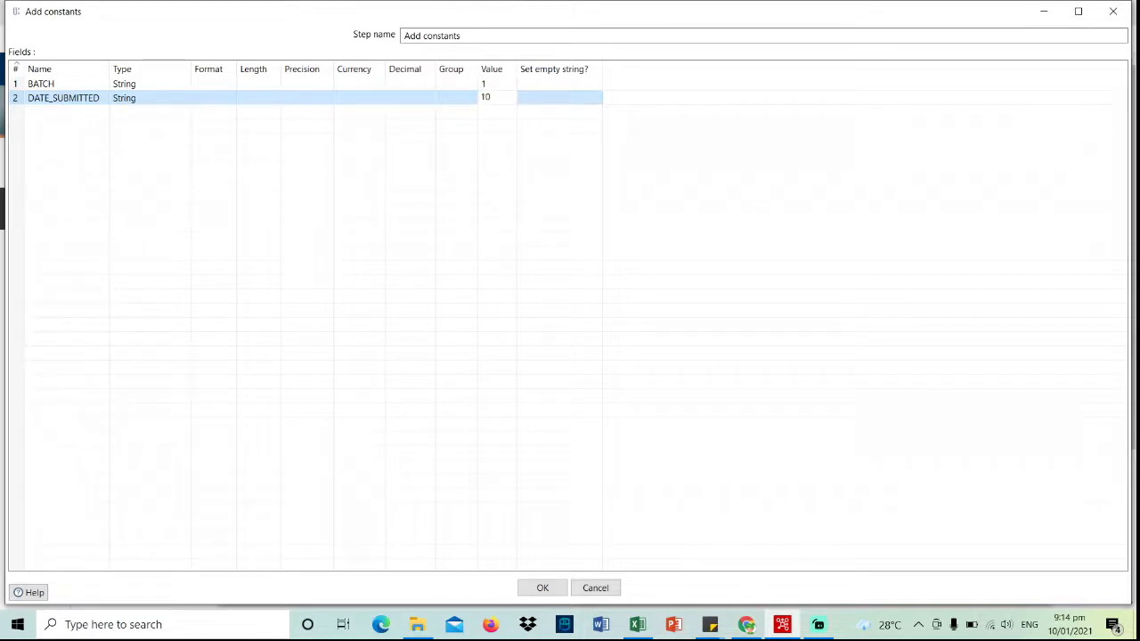
{"action": "type", "text": "10/01/"}
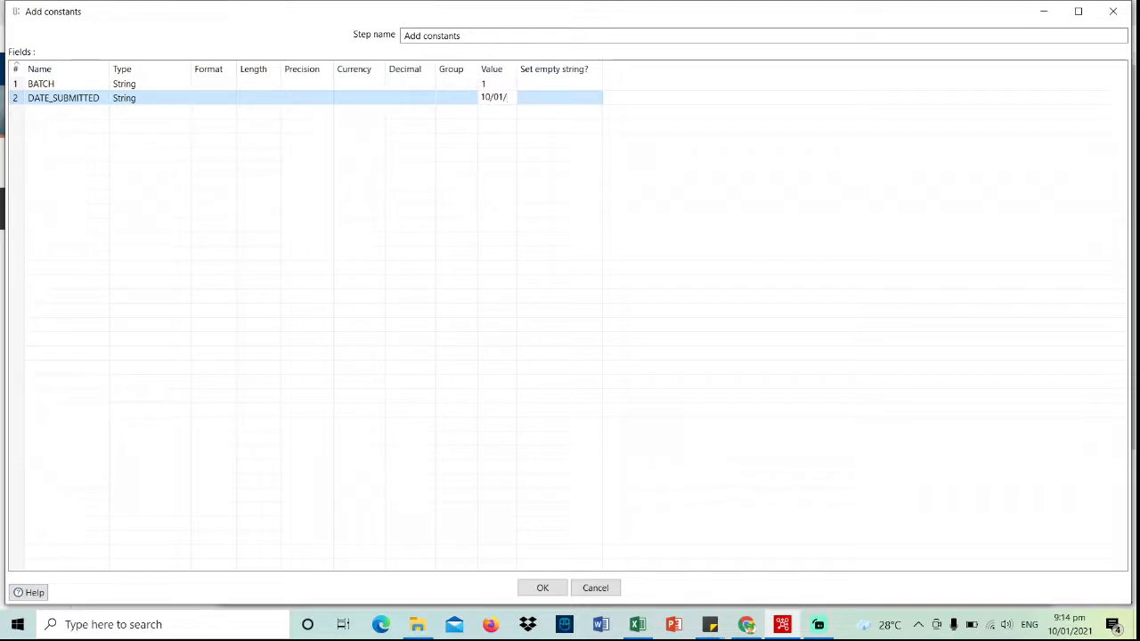
{"action": "type", "text": "201"}
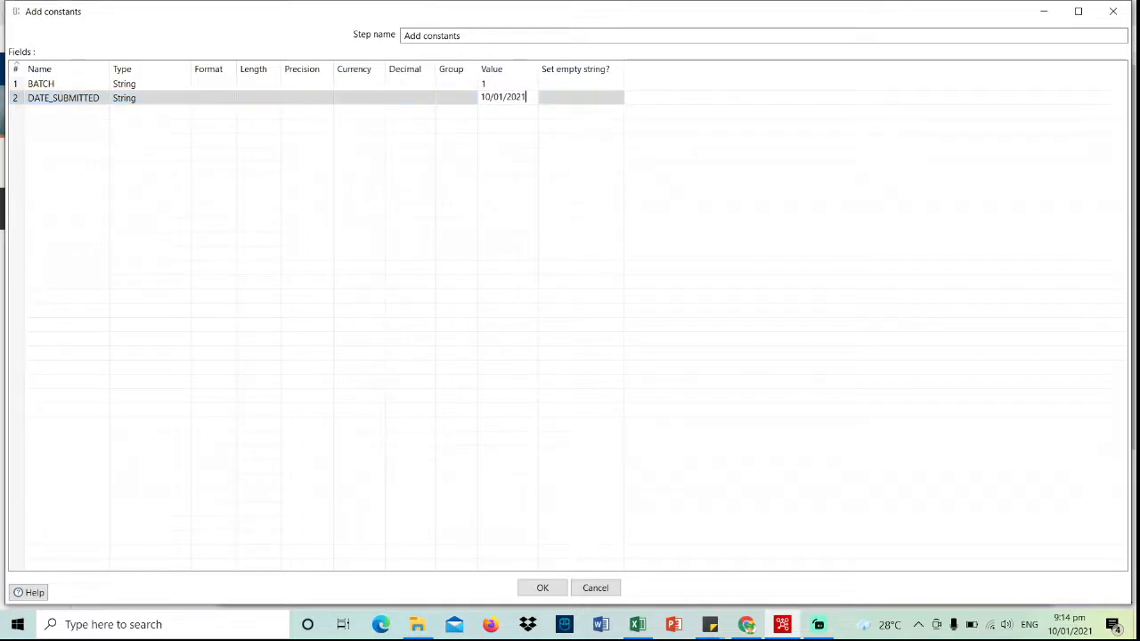
- Add a String constant REMARKS with value APPROVED
{"action": "left_click", "coordinate": [69, 117]}
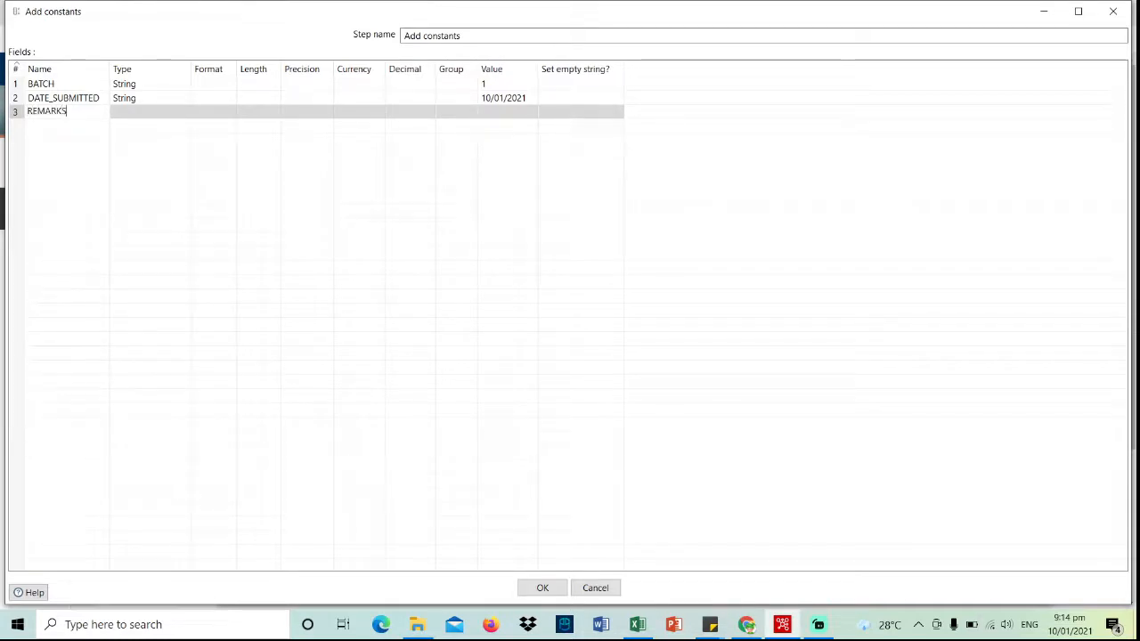
{"action": "left_click", "coordinate": [151, 113]}
{"action": "left_click", "coordinate": [184, 112]}
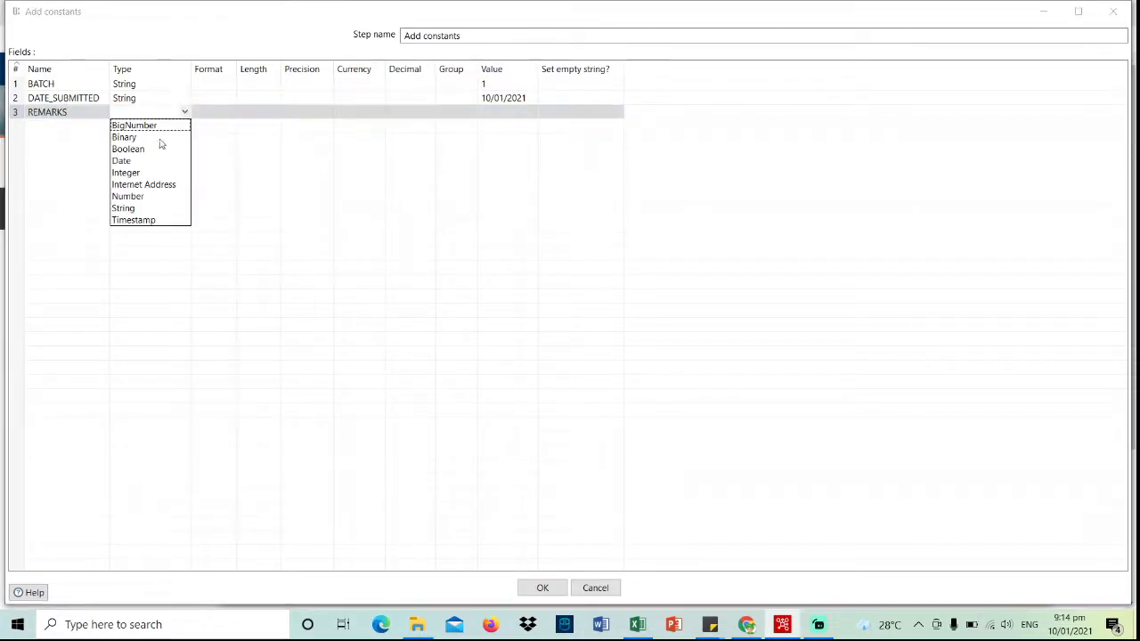
{"action": "left_click", "coordinate": [144, 211]}
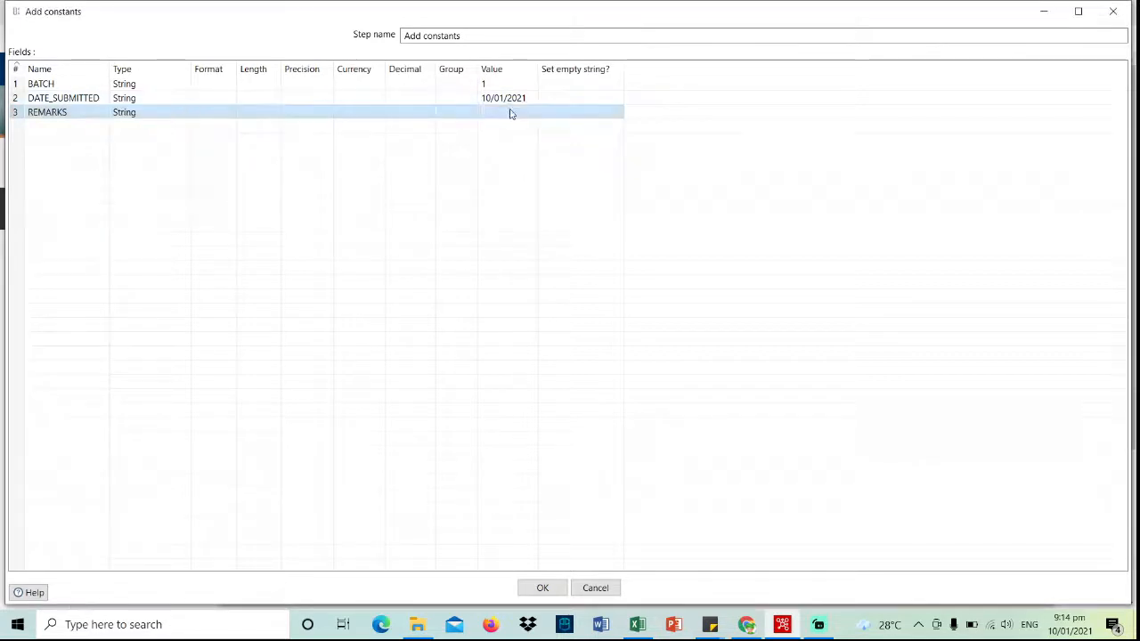
{"action": "left_click", "coordinate": [510, 113]}
{"action": "type", "text": "APPROVED"}
- Add a String constant PROCESSED_BY set to the processor's name, then confirm the dialog
{"action": "left_click", "coordinate": [72, 127]}
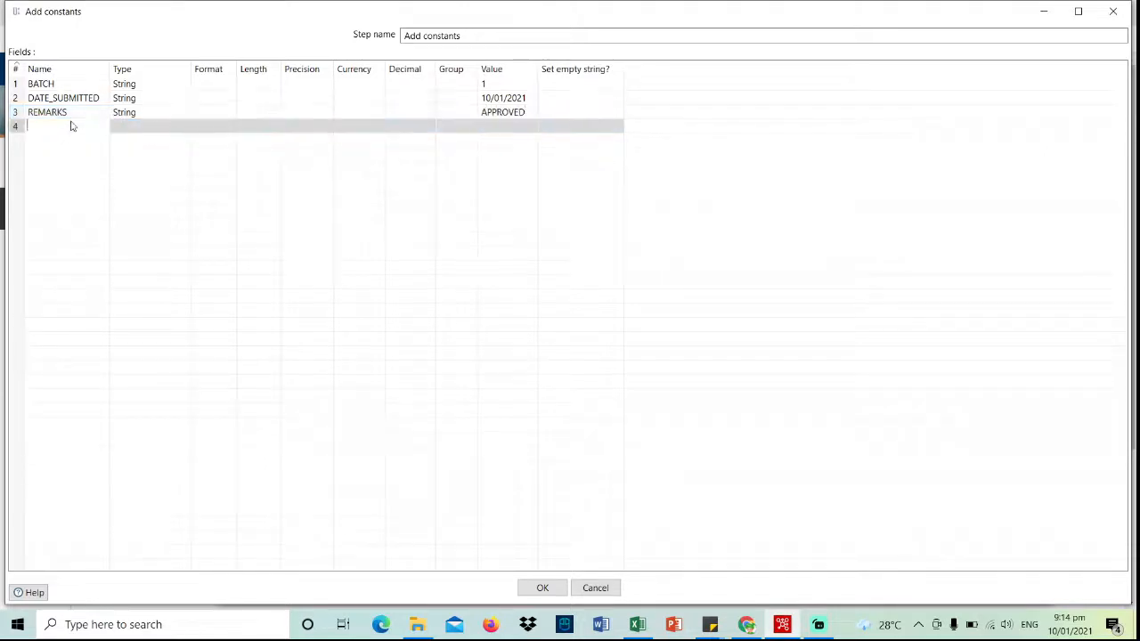
{"action": "type", "text": "PROCESSED_BY"}
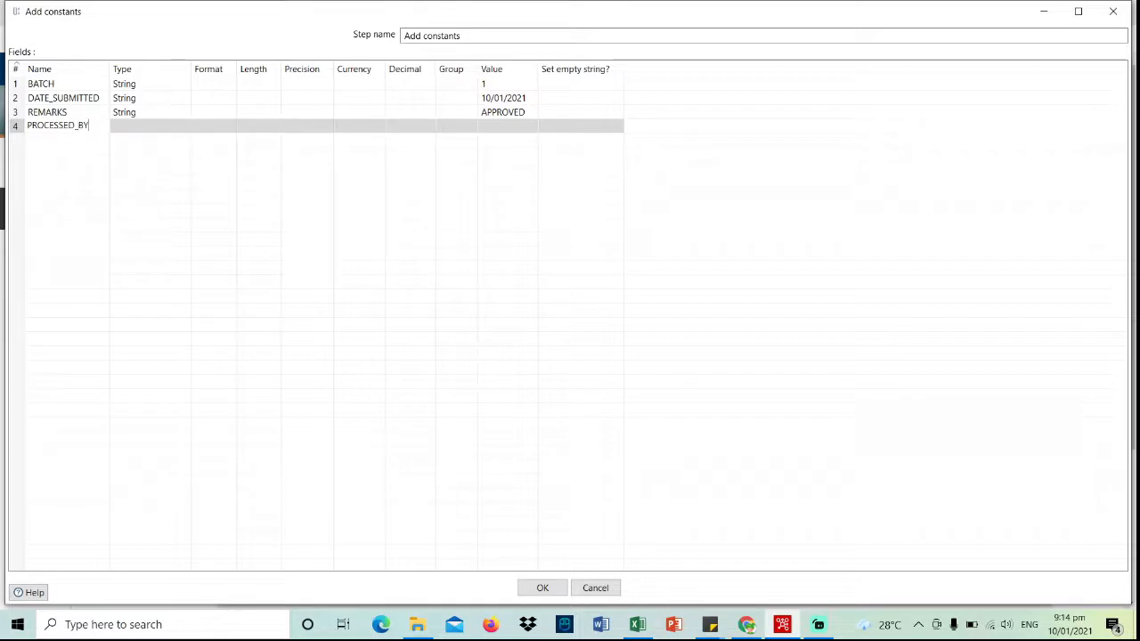
{"action": "left_click", "coordinate": [134, 127]}
{"action": "left_click", "coordinate": [185, 127]}
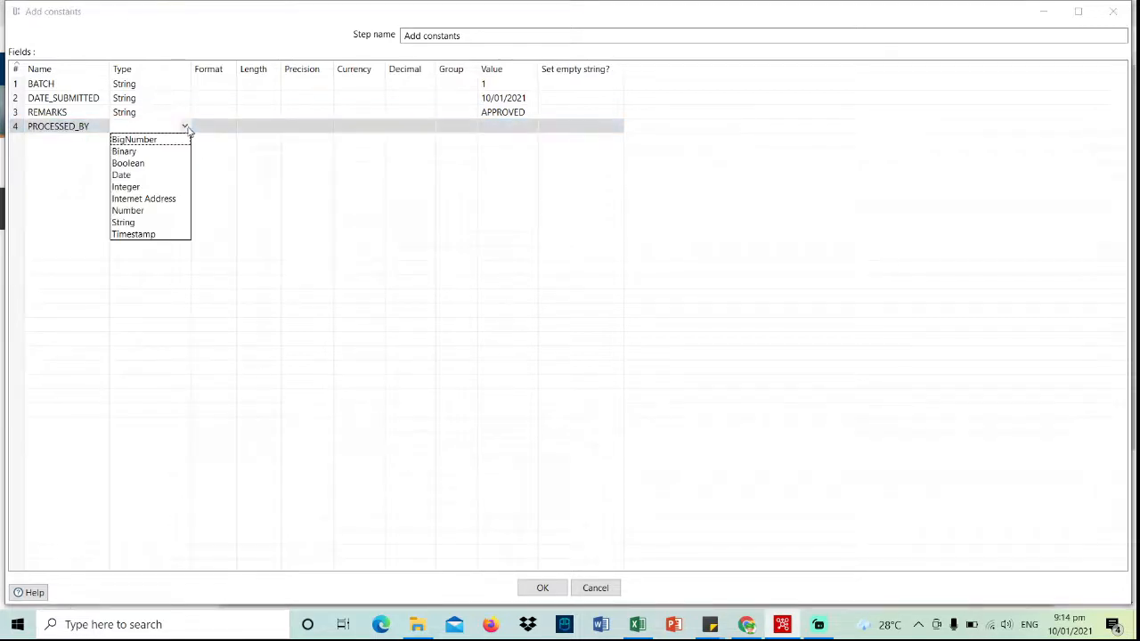
{"action": "left_click", "coordinate": [141, 223]}
{"action": "left_click", "coordinate": [519, 128]}
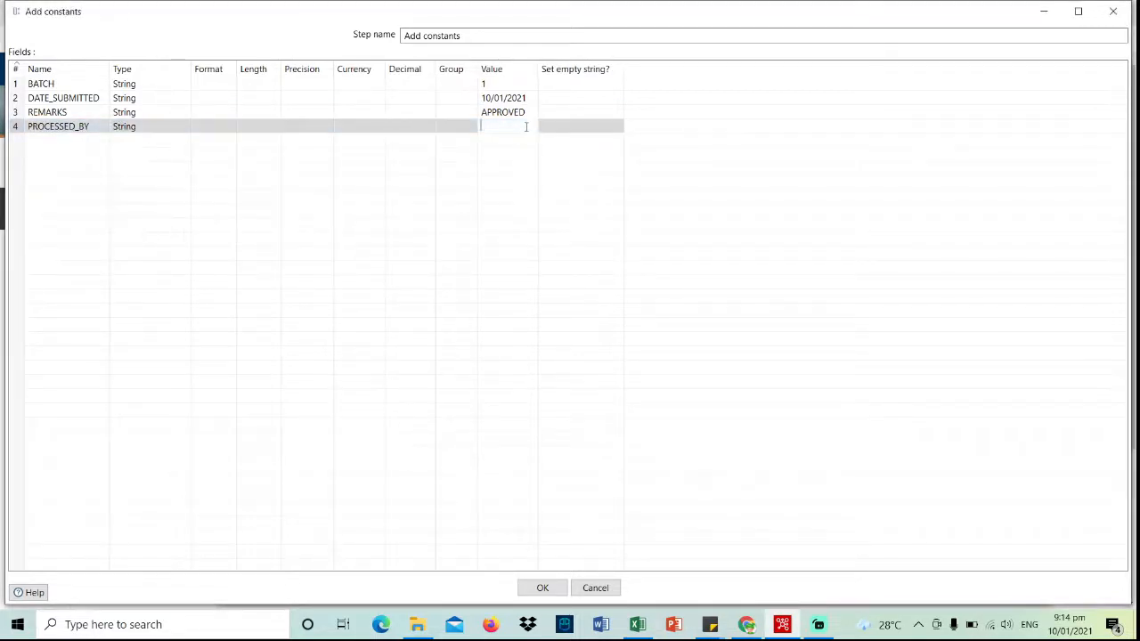
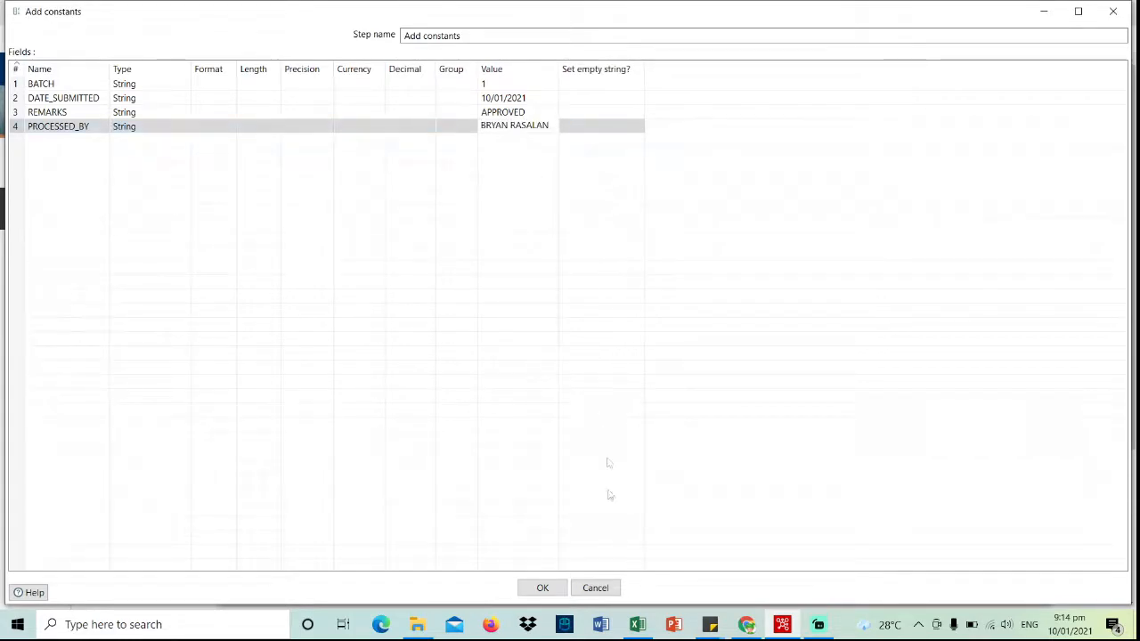
{"action": "left_click", "coordinate": [542, 588]}
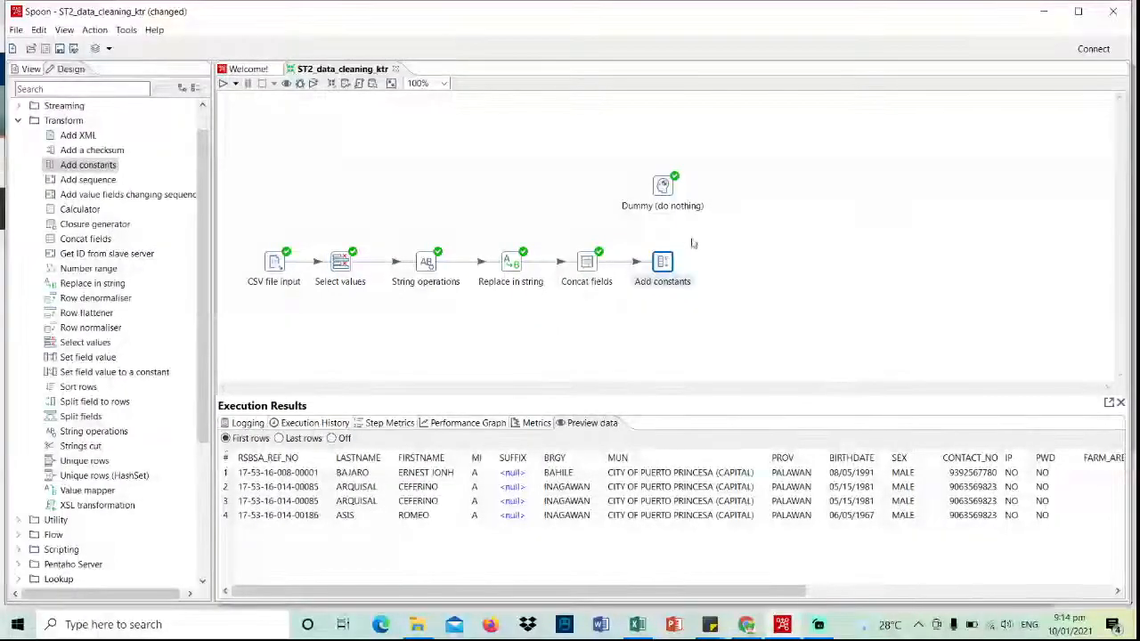
- Hop Add constants into the Dummy step and save the transformation
{"action": "mouse_move", "coordinate": [668, 265]}
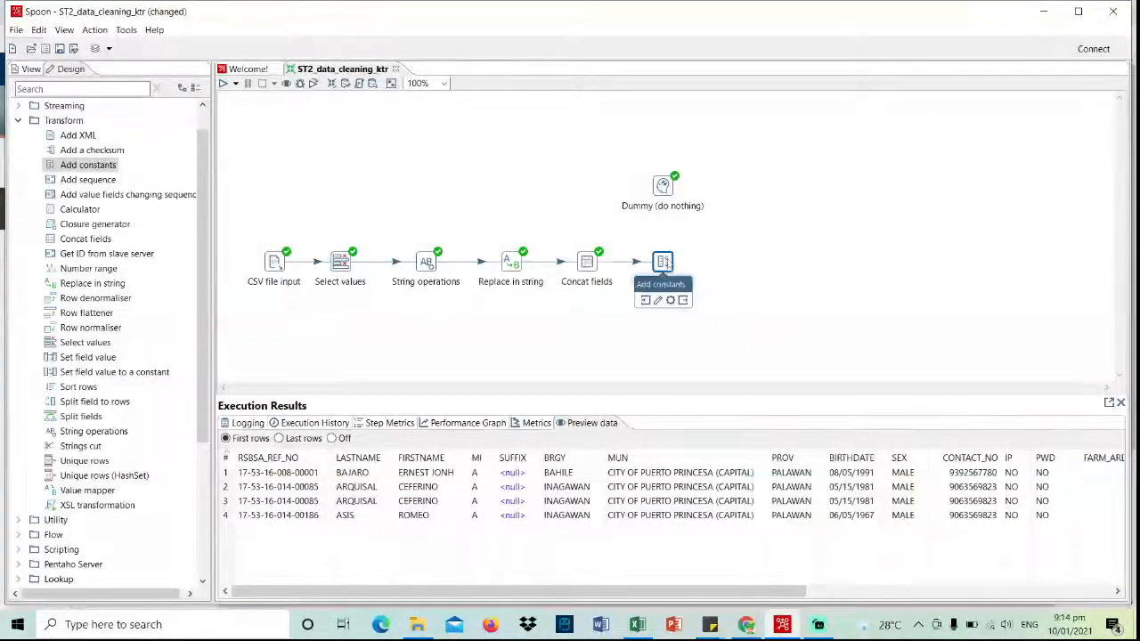
{"action": "left_click_drag", "start_coordinate": [677, 214], "coordinate": [663, 187]}
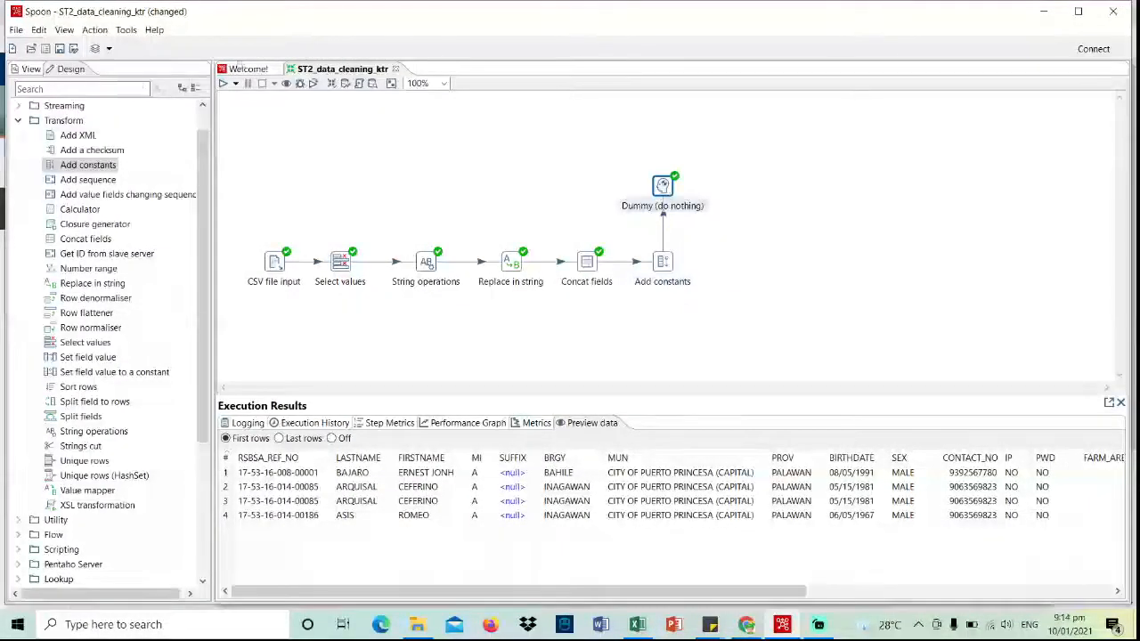
{"action": "left_click", "coordinate": [59, 48]}
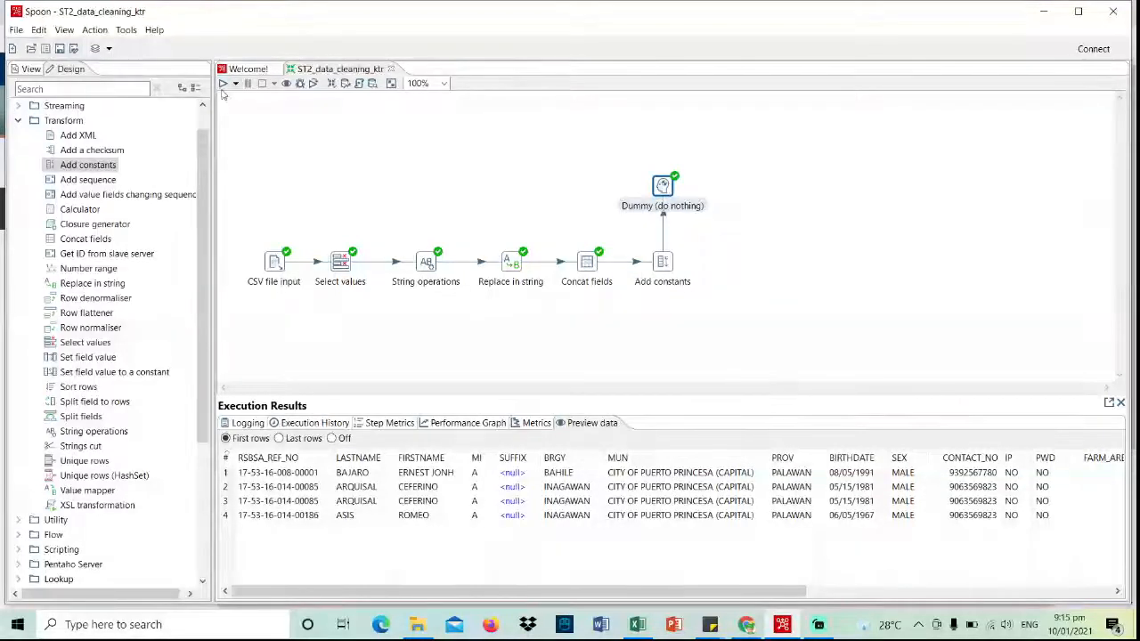
- Run the transformation and preview the output, scrolling right to the BATCH, DATE_SUBMITTED and REMARKS columns
{"action": "left_click", "coordinate": [222, 83]}
{"action": "left_click", "coordinate": [704, 448]}
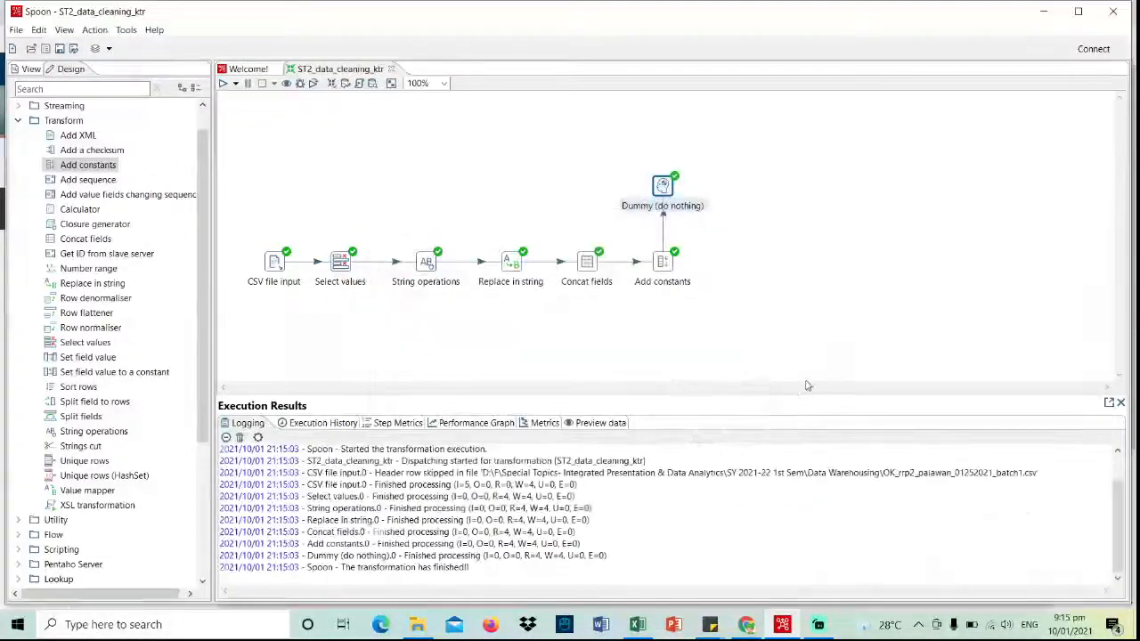
{"action": "left_click", "coordinate": [597, 424]}
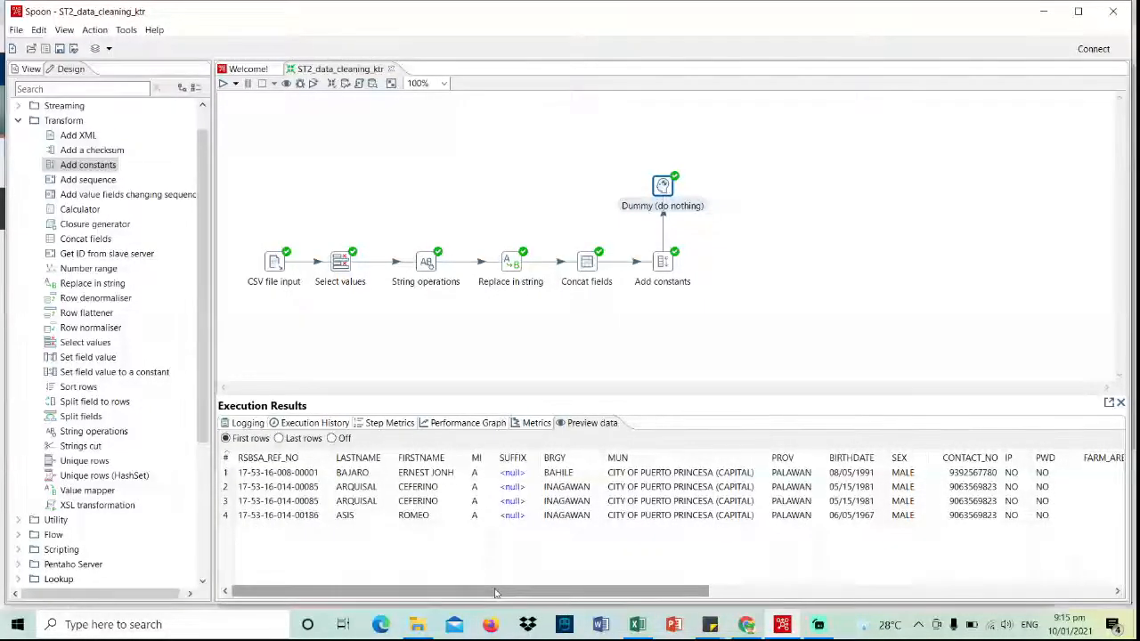
{"action": "left_click_drag", "start_coordinate": [497, 593], "coordinate": [917, 595]}
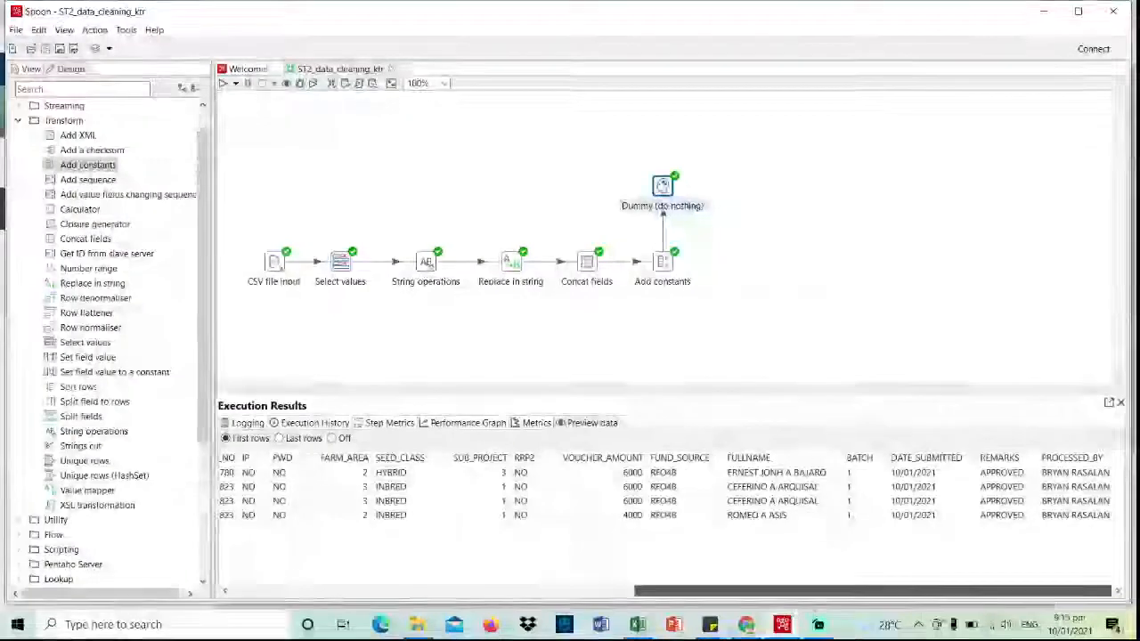
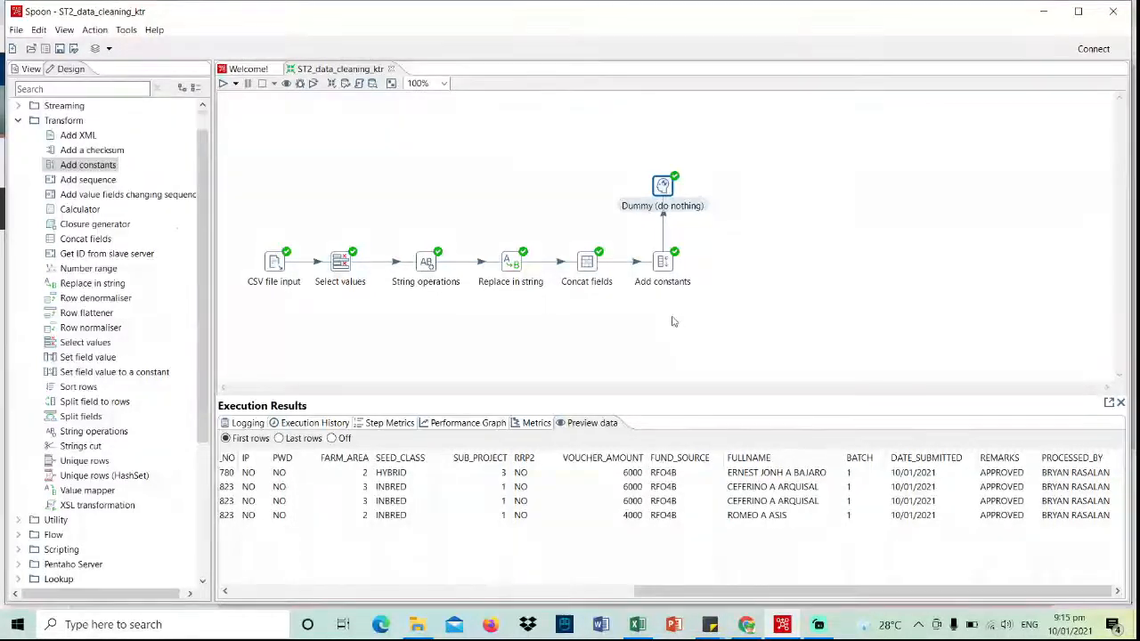
- Collapse the Transform folder in the Design tree and expand the Input folder
{"action": "scroll", "coordinate": [16, 150], "scroll_direction": "up", "scroll_amount": 1}
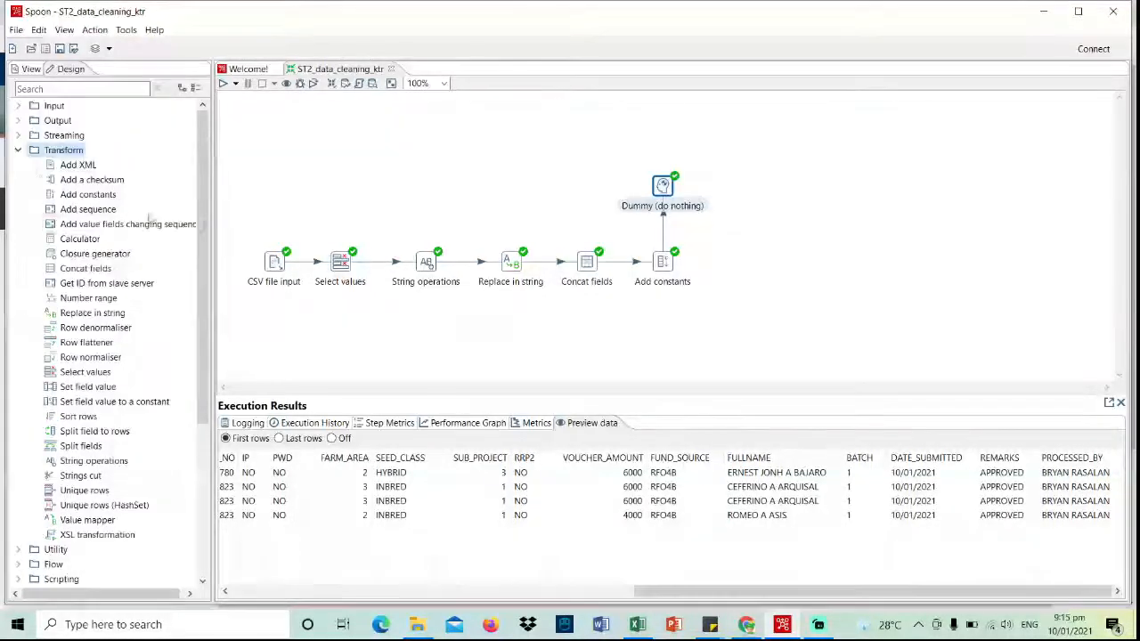
{"action": "left_click", "coordinate": [19, 150]}
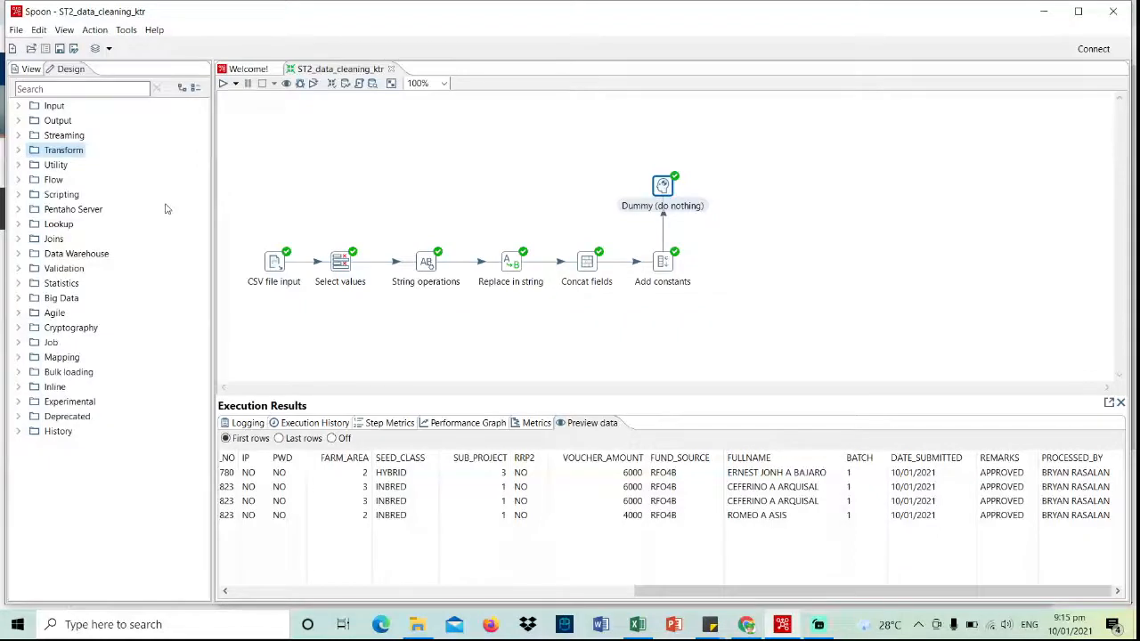
{"action": "left_click", "coordinate": [19, 106]}
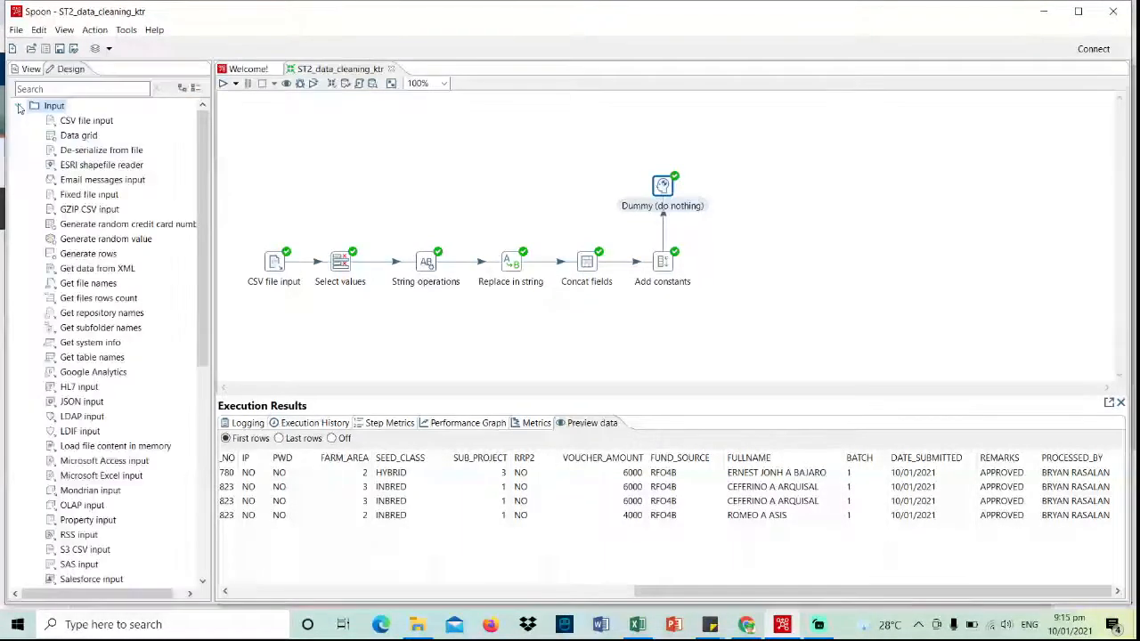
- Delete the Add constants→Dummy hop and move Dummy further right
{"action": "right_click", "coordinate": [663, 228]}
{"action": "left_click", "coordinate": [698, 259]}
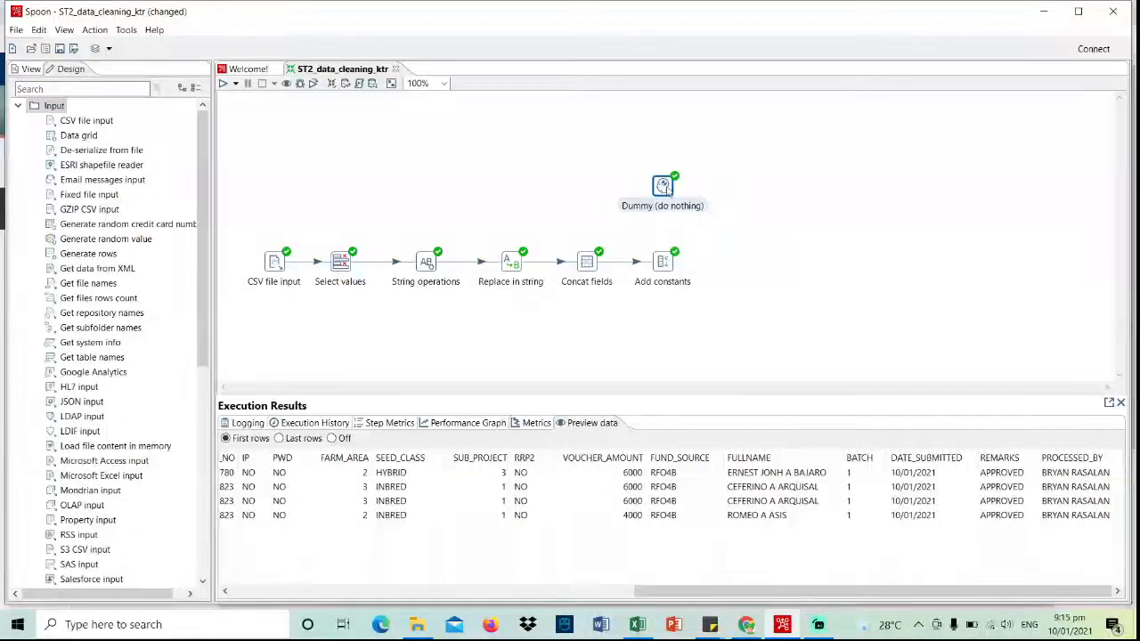
{"action": "left_click_drag", "start_coordinate": [663, 186], "coordinate": [729, 186]}
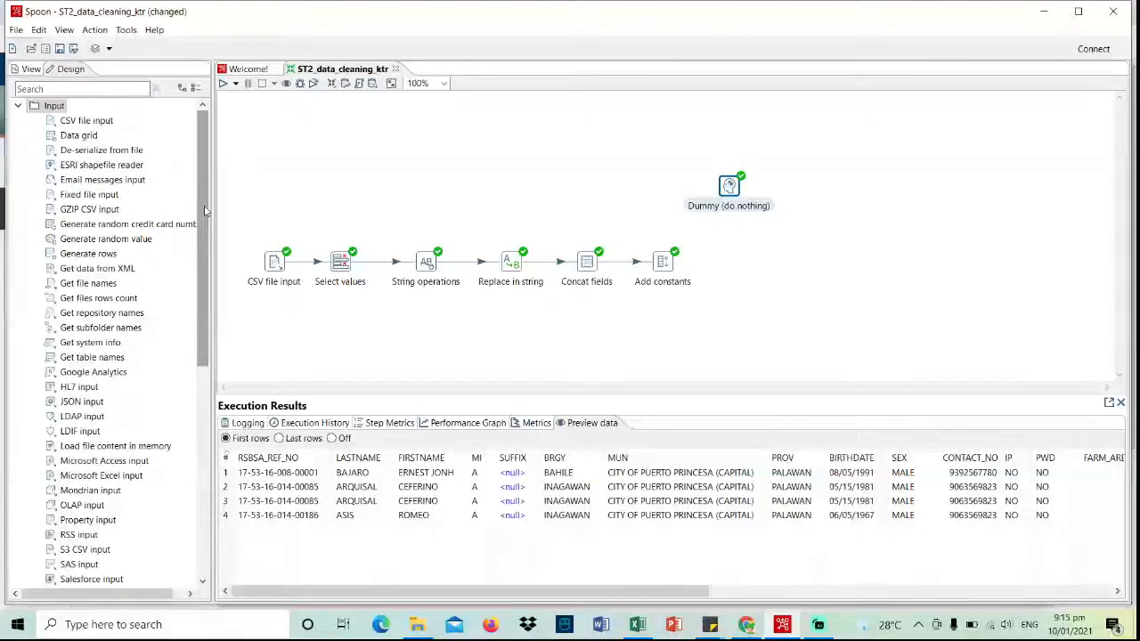
{"action": "left_click_drag", "start_coordinate": [205, 210], "coordinate": [205, 225]}
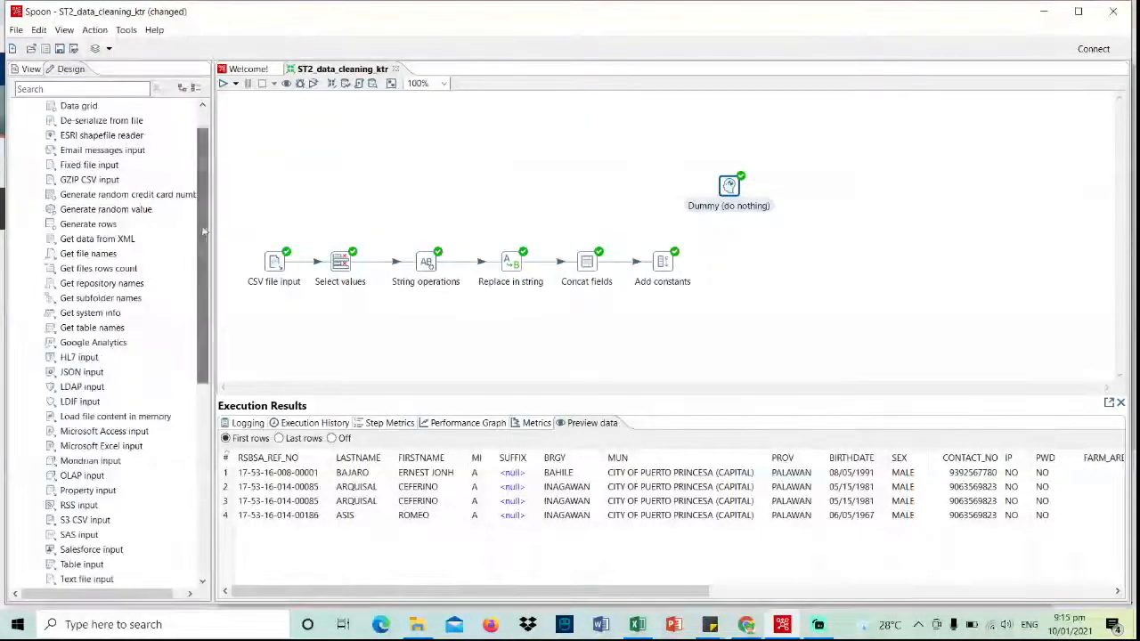
- Add a Get system info step and hop Add constants into it
{"action": "left_click_drag", "start_coordinate": [114, 313], "coordinate": [739, 264]}
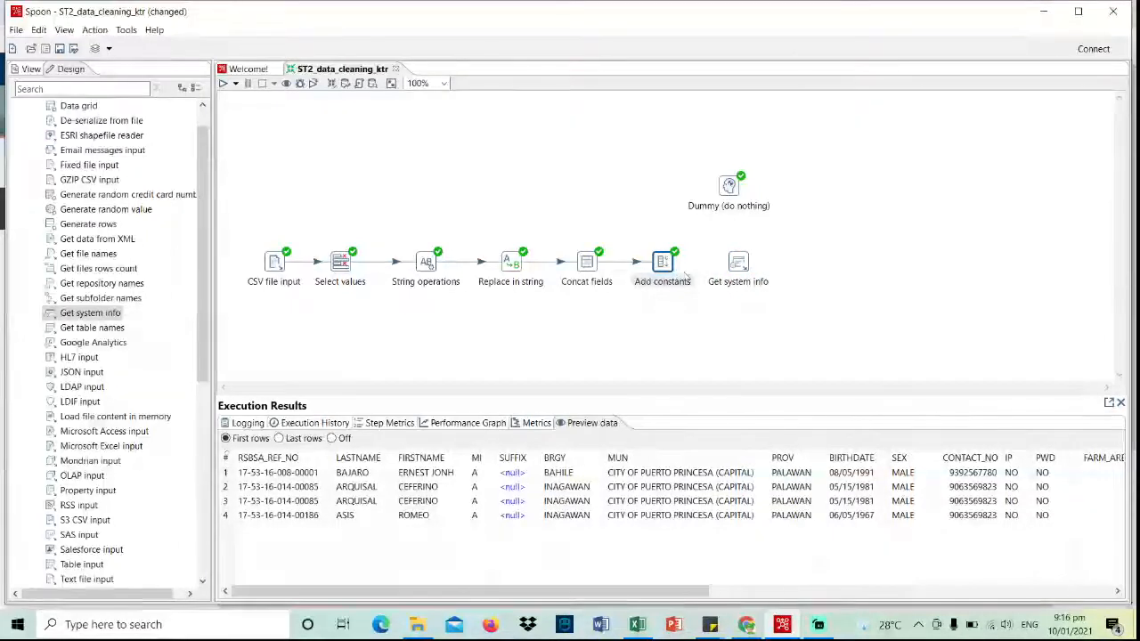
{"action": "mouse_move", "coordinate": [670, 267]}
{"action": "left_click_drag", "start_coordinate": [684, 301], "coordinate": [742, 270]}
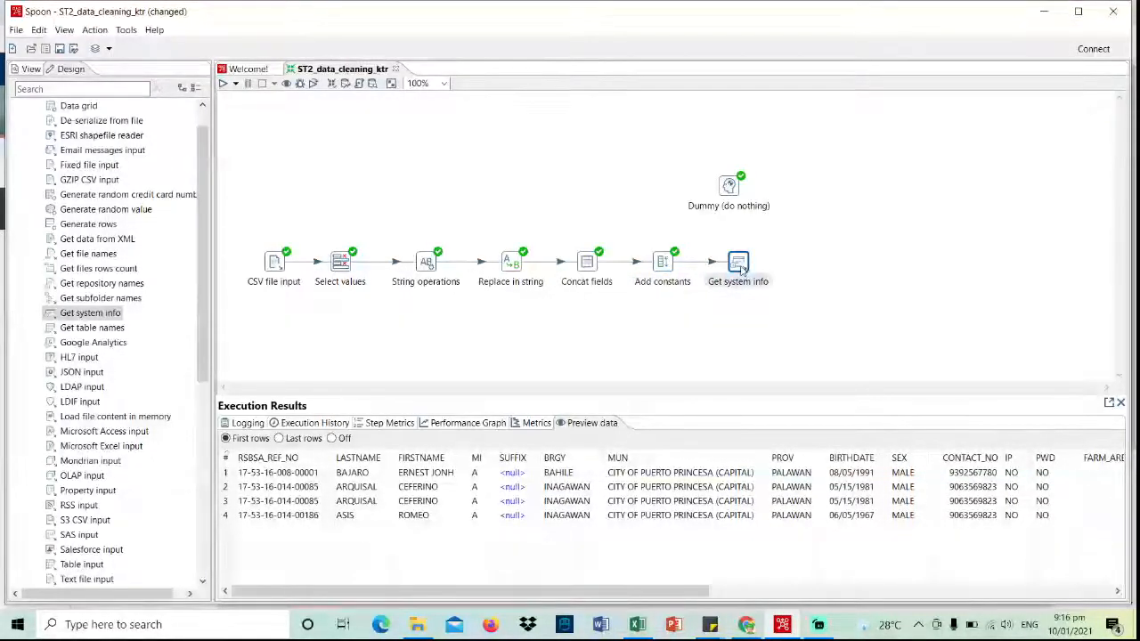
- Define a DATE_PROCESSED field of type system date (variable) in Get system info and confirm
{"action": "double_click", "coordinate": [739, 264]}
{"action": "left_click", "coordinate": [32, 82]}
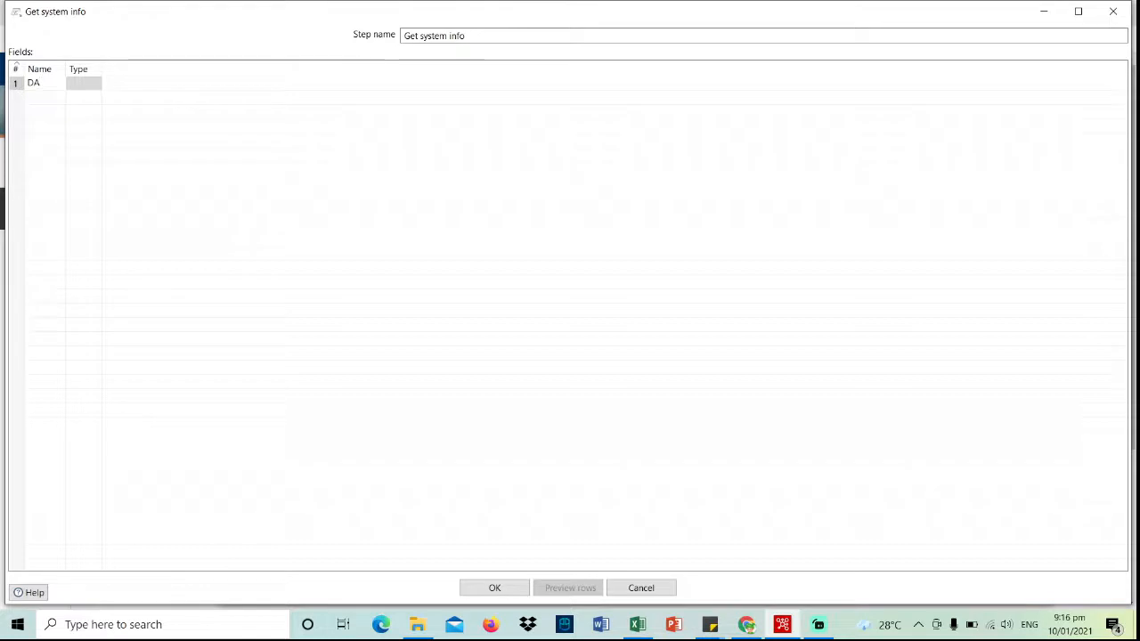
{"action": "type", "text": "DATE_PROCESSED"}
{"action": "left_click", "coordinate": [142, 84]}
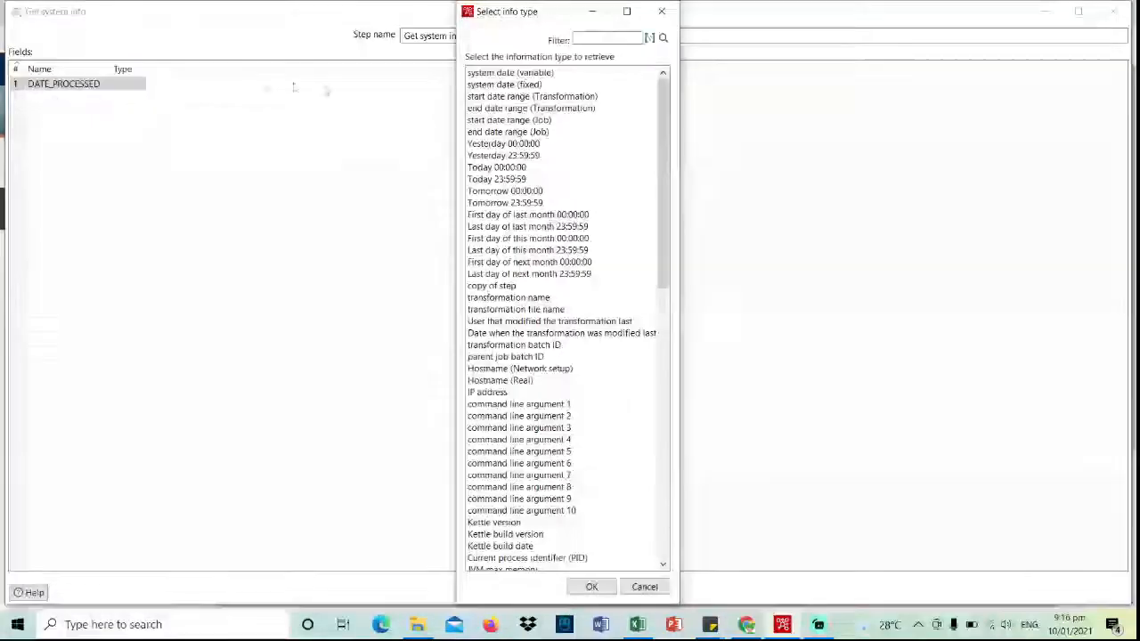
{"action": "left_click", "coordinate": [511, 75]}
{"action": "left_click", "coordinate": [591, 586]}
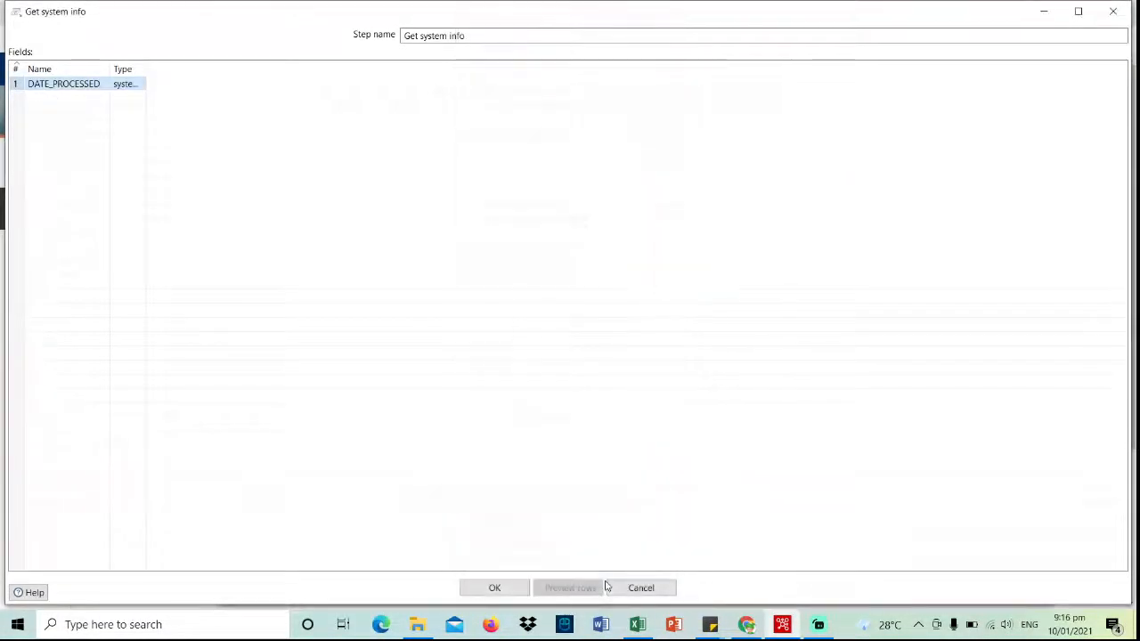
{"action": "left_click", "coordinate": [495, 589]}
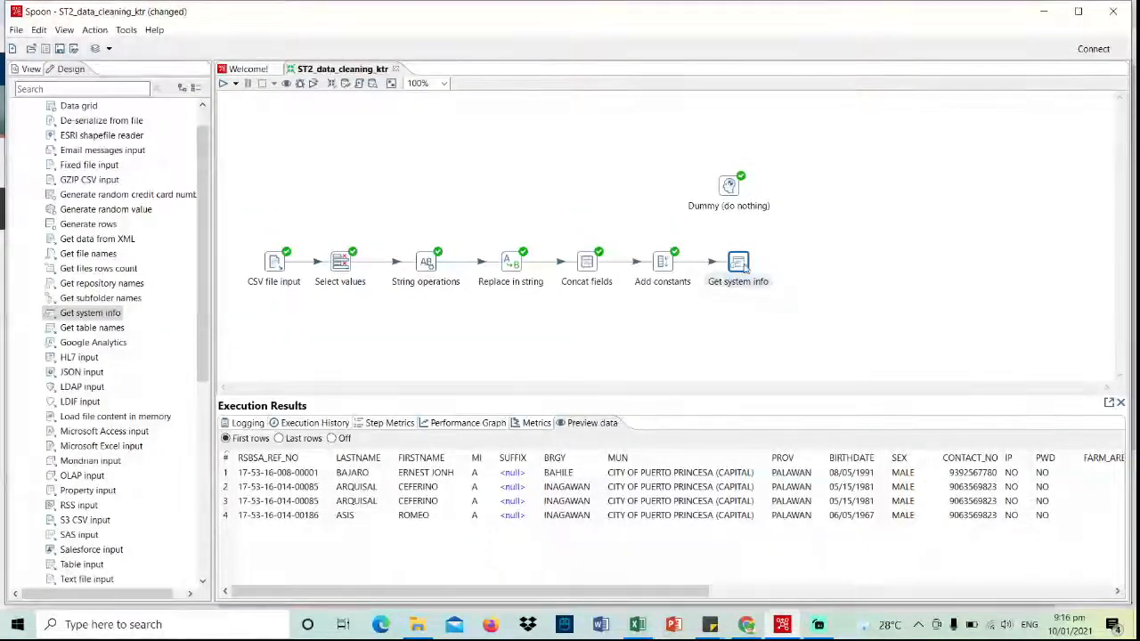
- Hop Get system info into Dummy and save the transformation
{"action": "mouse_move", "coordinate": [745, 269]}
{"action": "left_click_drag", "start_coordinate": [763, 300], "coordinate": [730, 187]}
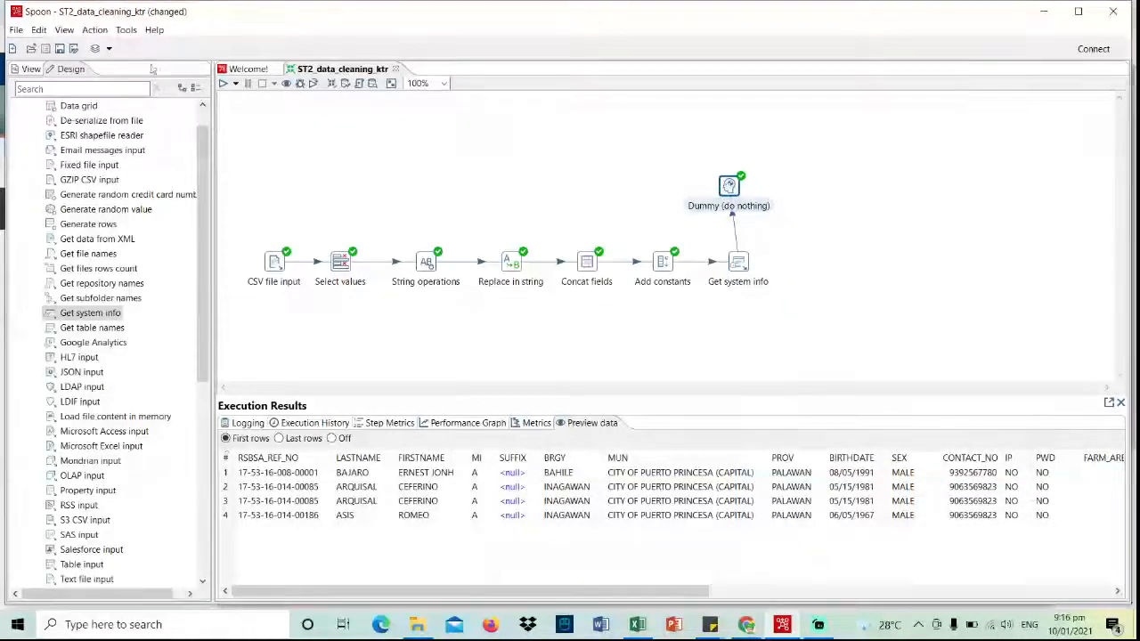
{"action": "left_click", "coordinate": [60, 48]}
- Run the transformation and preview the rows, scrolling to the DATE_PROCESSED timestamps
{"action": "left_click", "coordinate": [224, 84]}
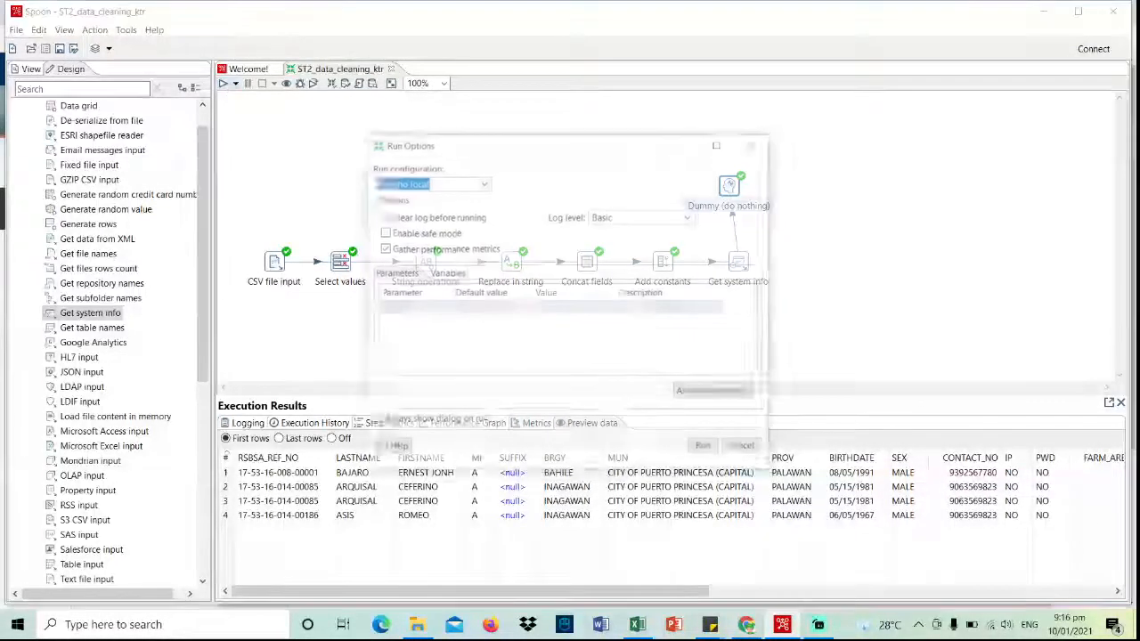
{"action": "left_click", "coordinate": [704, 448]}
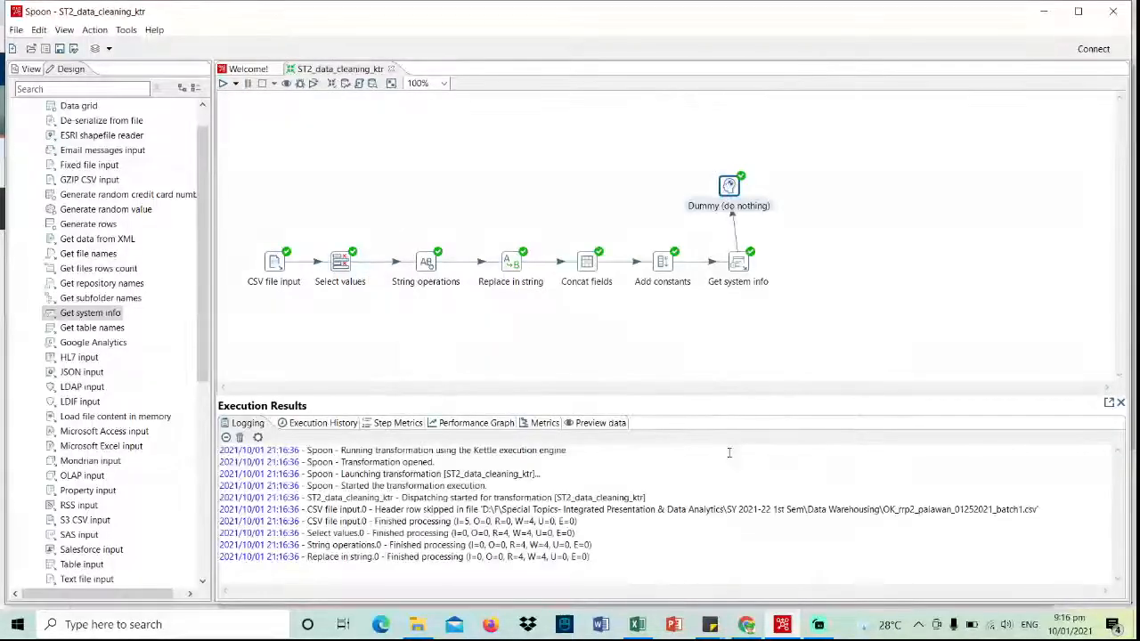
{"action": "left_click", "coordinate": [595, 424]}
{"action": "left_click_drag", "start_coordinate": [587, 590], "coordinate": [1020, 589]}
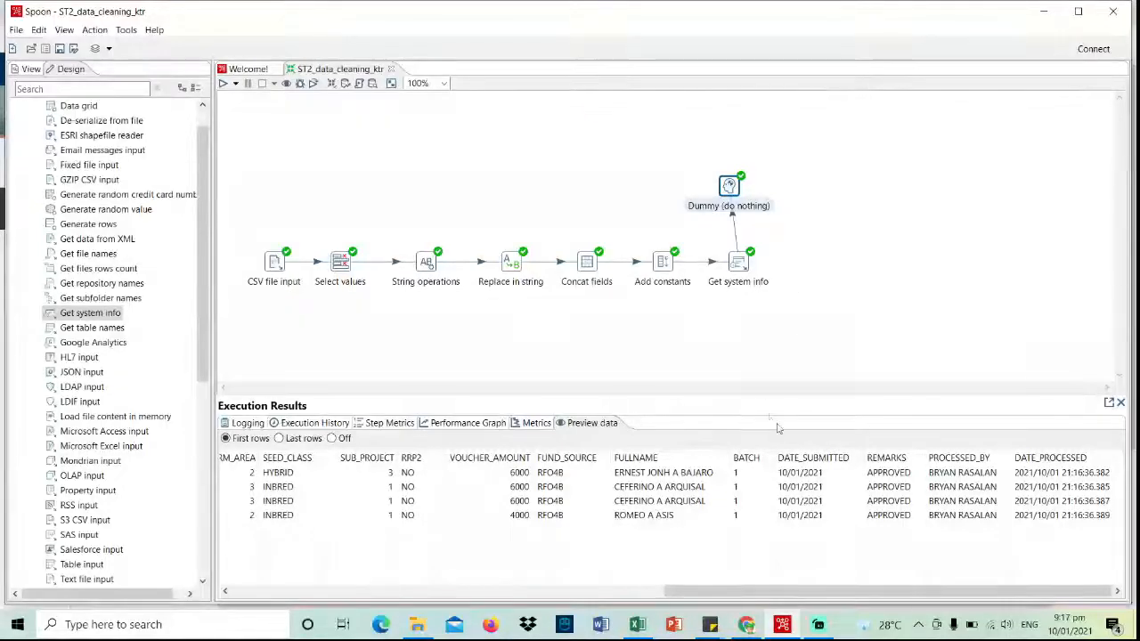
{"action": "left_click_drag", "start_coordinate": [886, 592], "coordinate": [452, 592]}
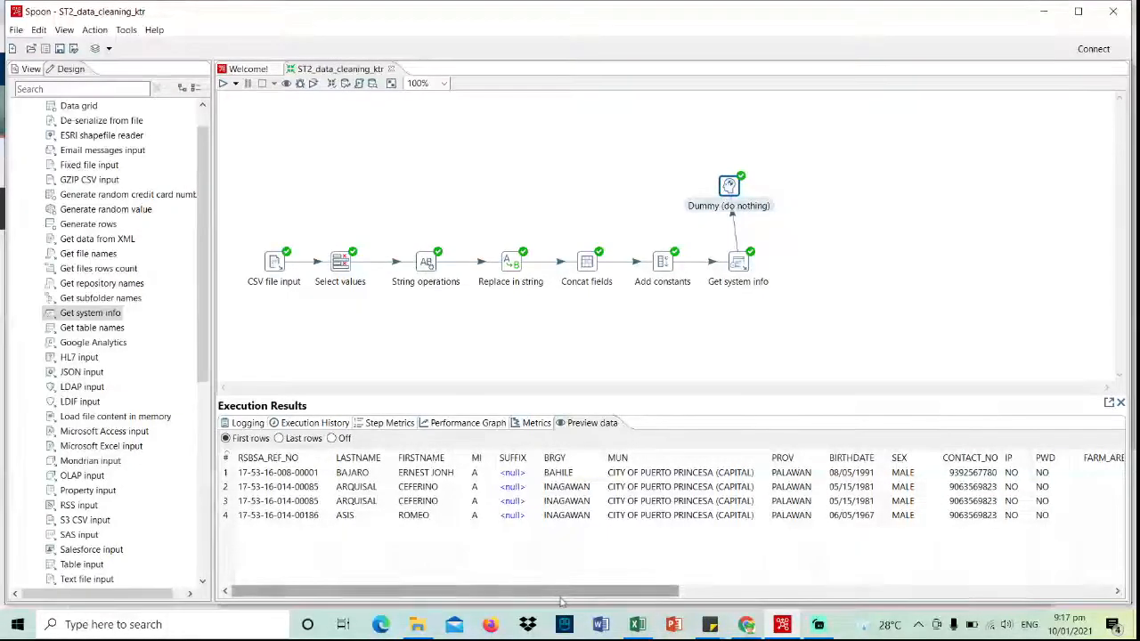
{"action": "left_click_drag", "start_coordinate": [574, 592], "coordinate": [1007, 595]}
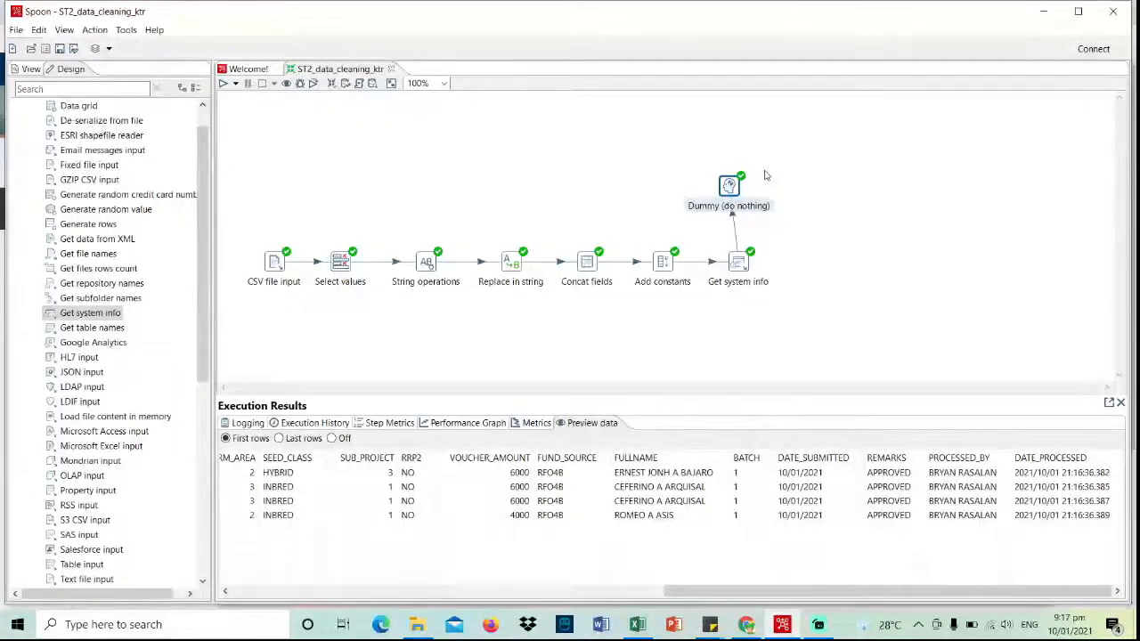
{"action": "left_click", "coordinate": [737, 226]}
- Replace the Get system info→Dummy hop with a new Select values 2 step after Get system info
{"action": "right_click", "coordinate": [736, 225]}
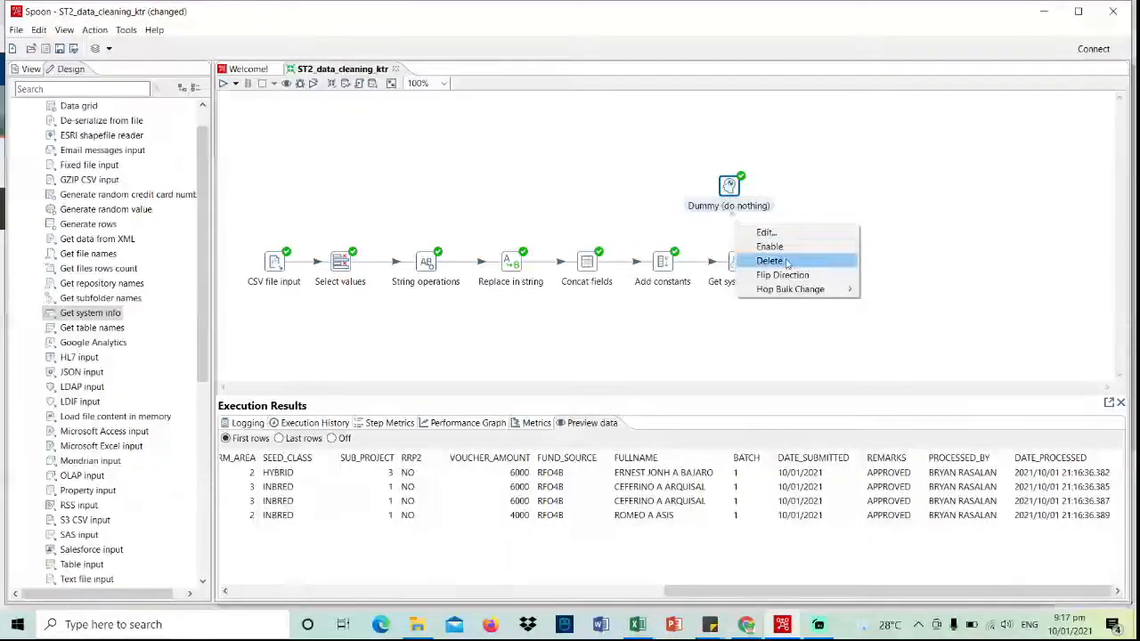
{"action": "left_click", "coordinate": [771, 260]}
{"action": "left_click_drag", "start_coordinate": [751, 183], "coordinate": [827, 203]}
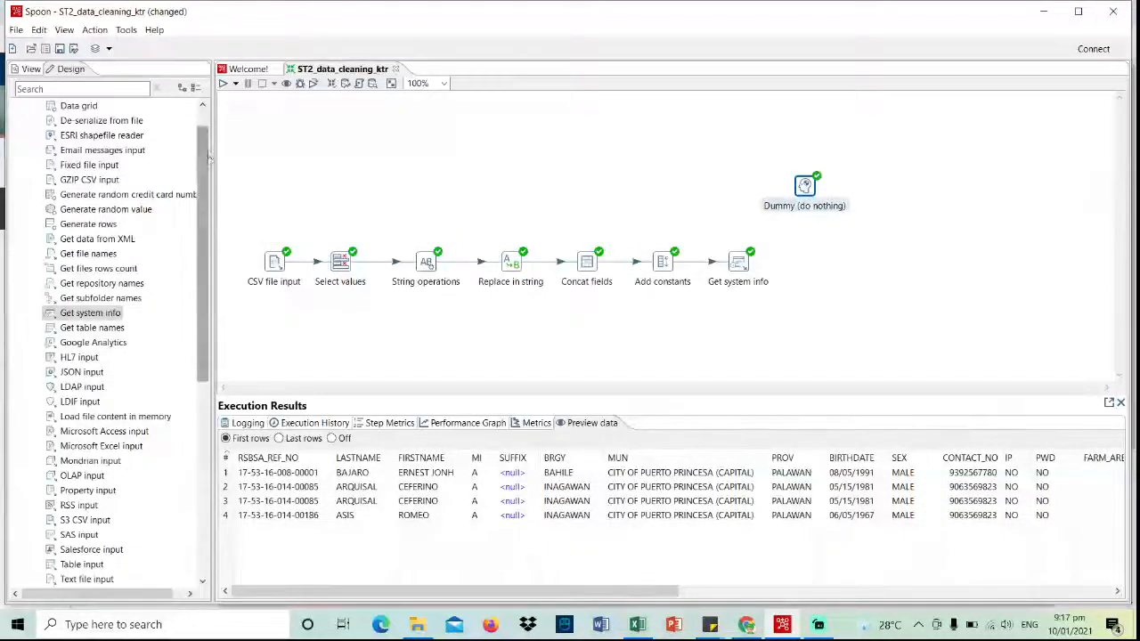
{"action": "left_click", "coordinate": [17, 149]}
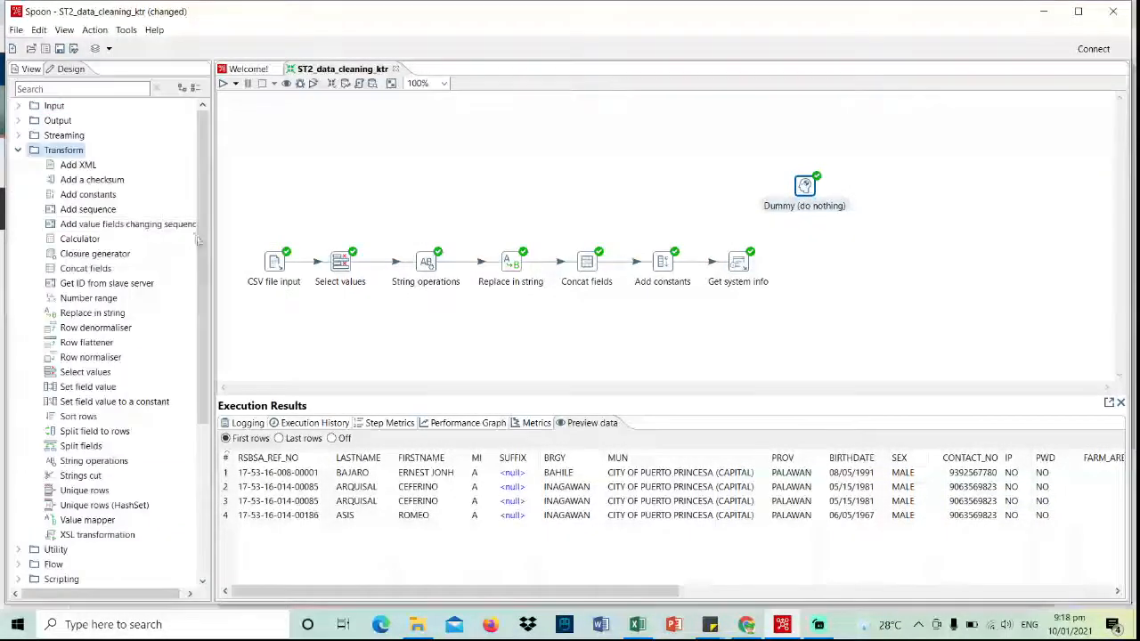
{"action": "scroll", "coordinate": [98, 268], "scroll_direction": "down", "scroll_amount": 2}
{"action": "left_click_drag", "start_coordinate": [76, 298], "coordinate": [818, 262]}
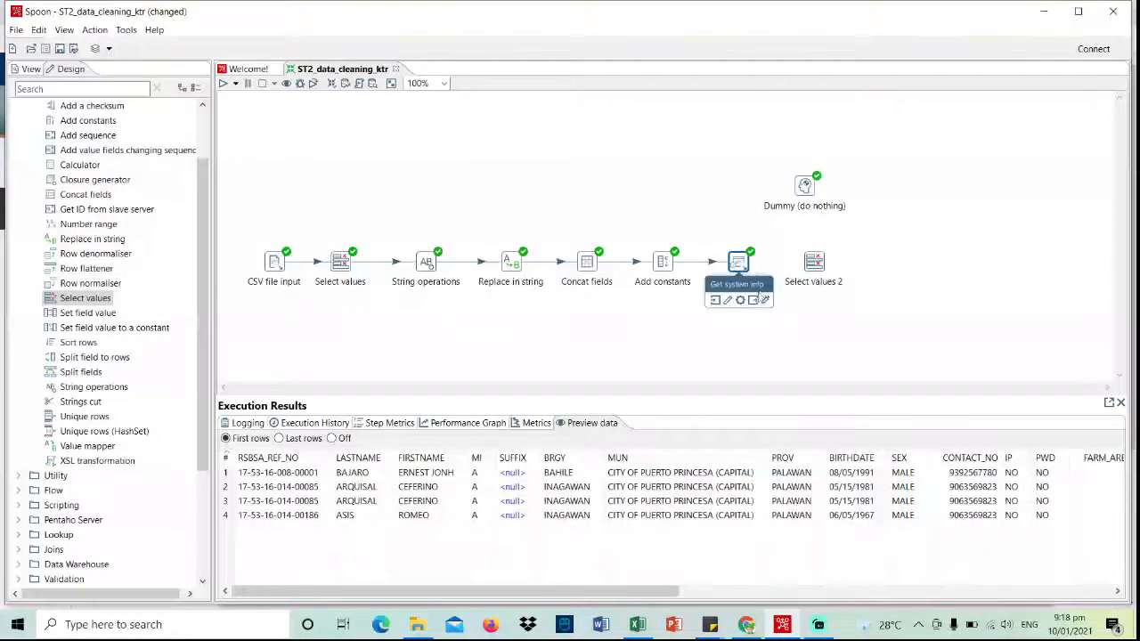
{"action": "left_click_drag", "start_coordinate": [759, 298], "coordinate": [812, 265]}
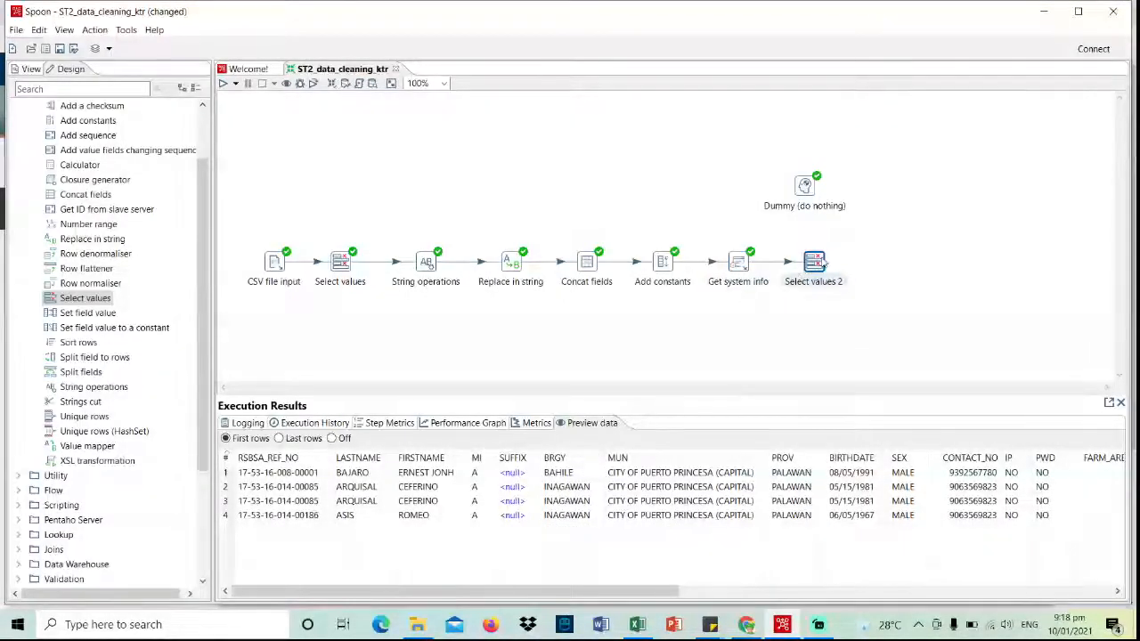
- Load all incoming fields into Select values 2 and confirm its settings
{"action": "double_click", "coordinate": [812, 265]}
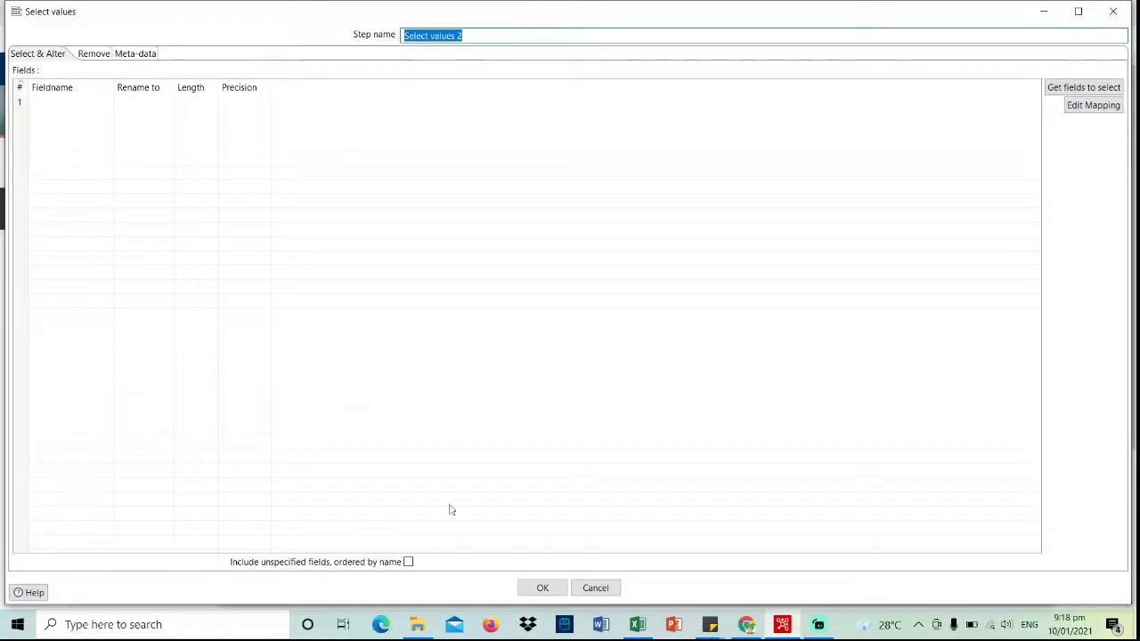
{"action": "left_click", "coordinate": [1084, 89]}
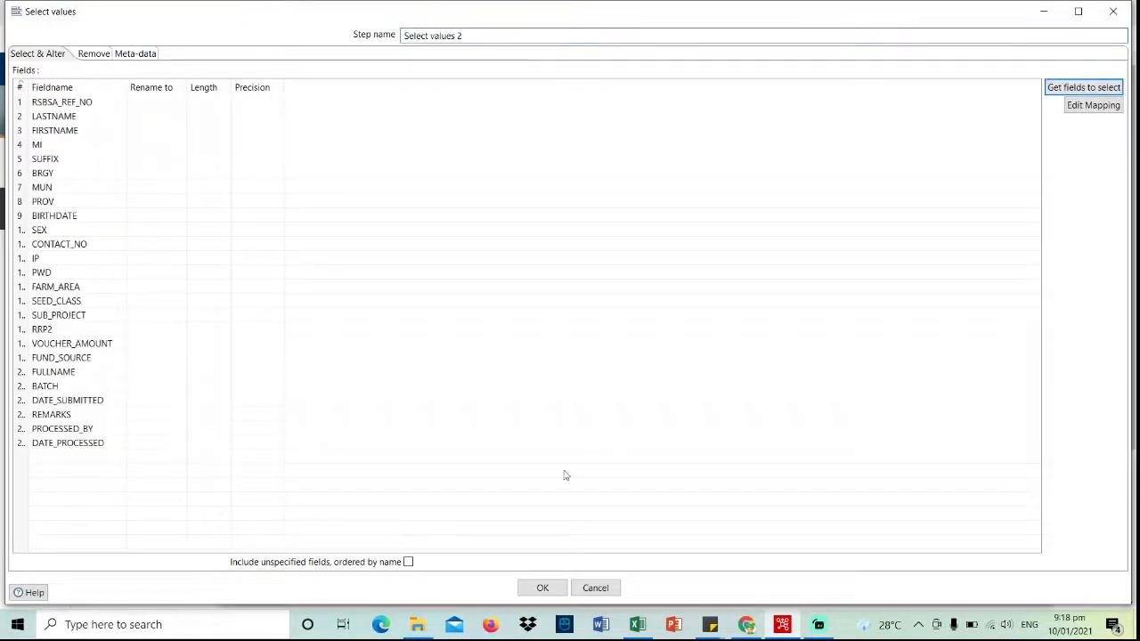
{"action": "left_click", "coordinate": [541, 588]}
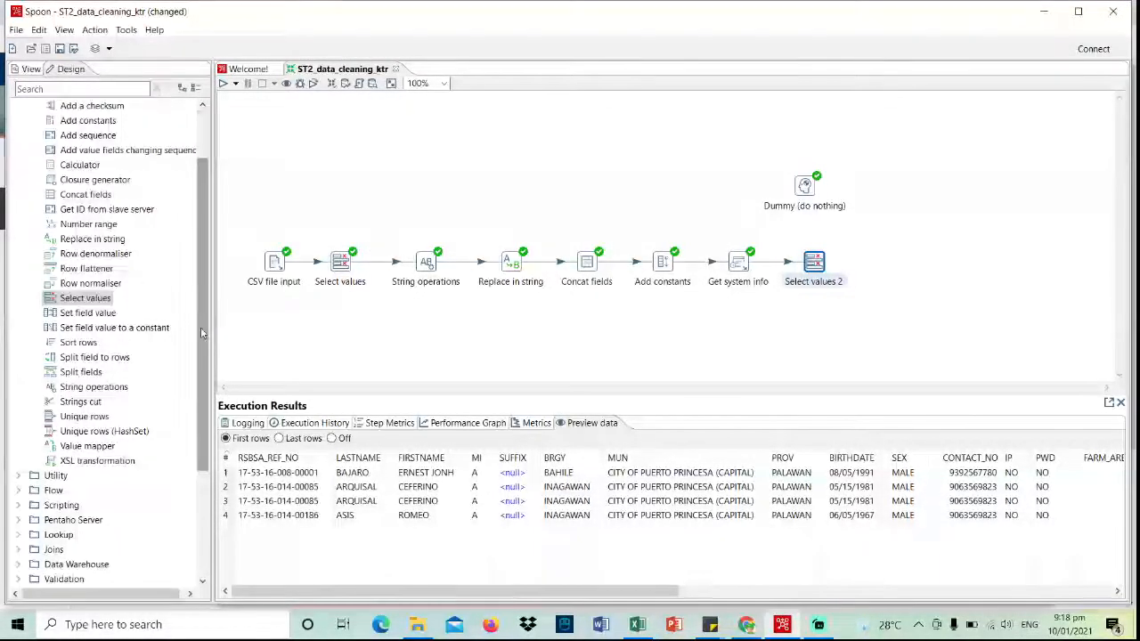
{"action": "scroll", "coordinate": [66, 156], "scroll_direction": "up", "scroll_amount": 2}
- Place a Microsoft Excel writer from the Output folder beside Select values 2 and start a hop to it
{"action": "left_click", "coordinate": [16, 154]}
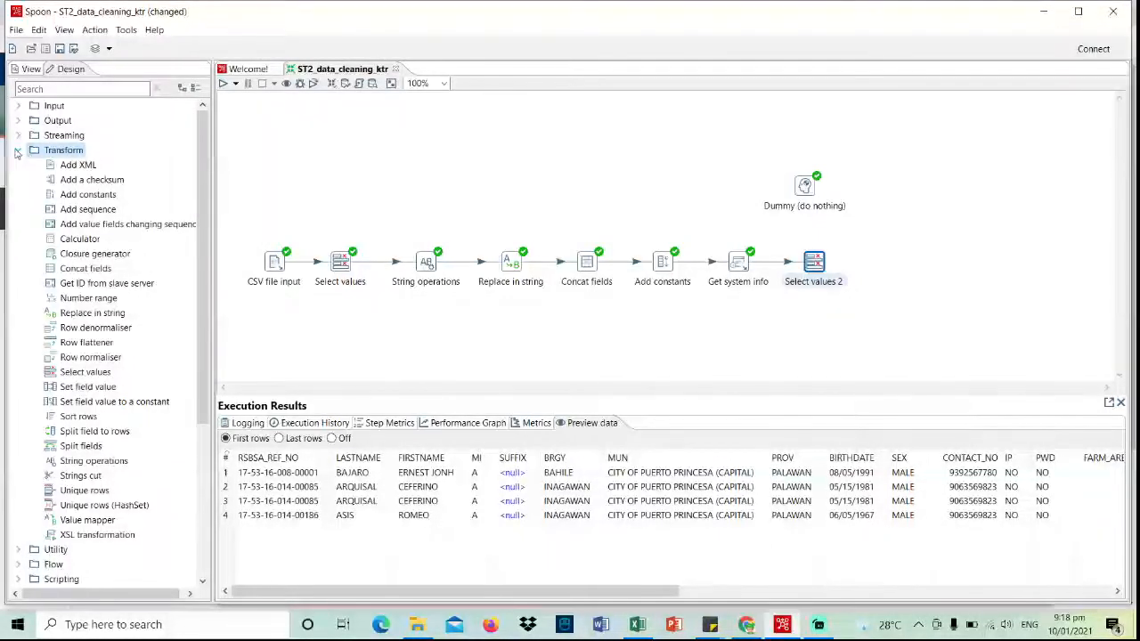
{"action": "left_click", "coordinate": [17, 151]}
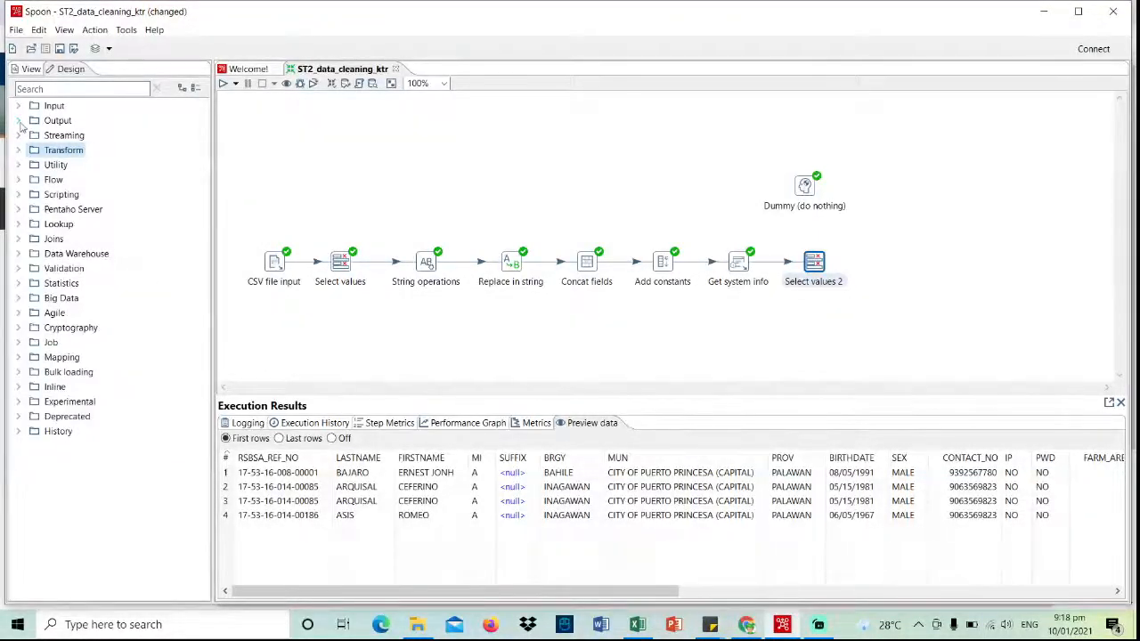
{"action": "left_click", "coordinate": [19, 121]}
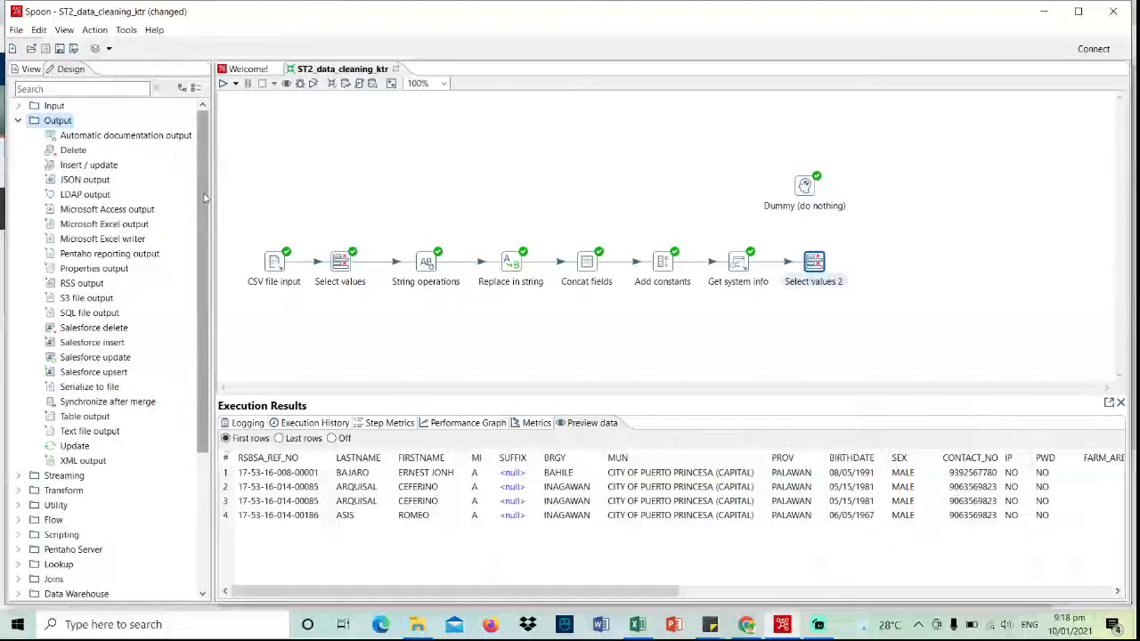
{"action": "scroll", "coordinate": [205, 214], "scroll_direction": "down", "scroll_amount": 1}
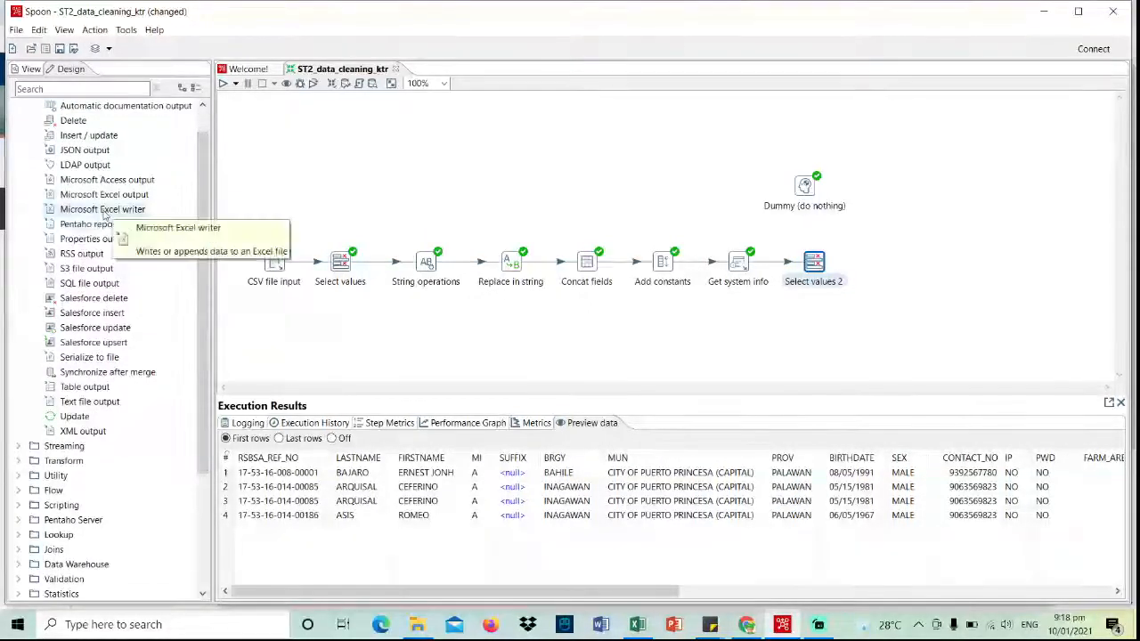
{"action": "left_click_drag", "start_coordinate": [104, 212], "coordinate": [915, 193]}
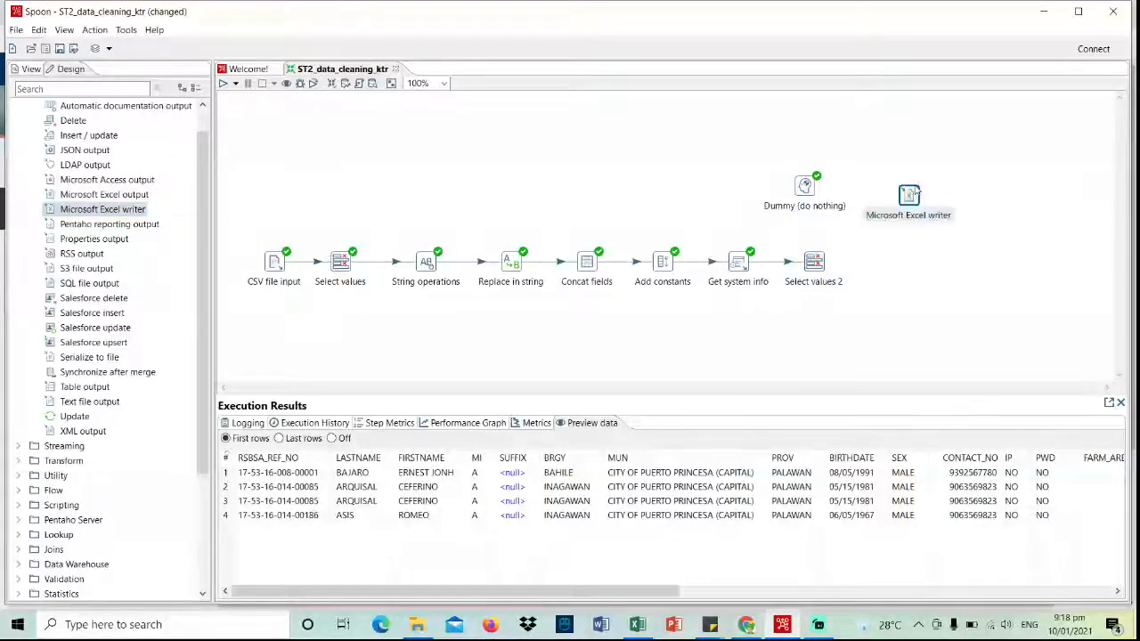
{"action": "left_click", "coordinate": [814, 261]}
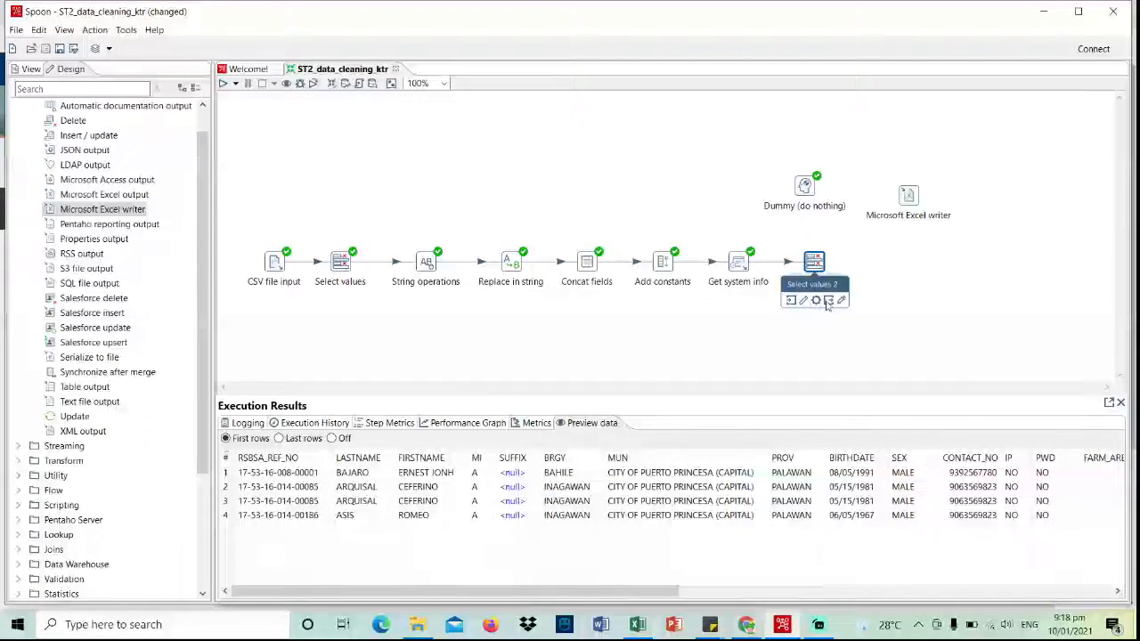
{"action": "left_click", "coordinate": [907, 197]}
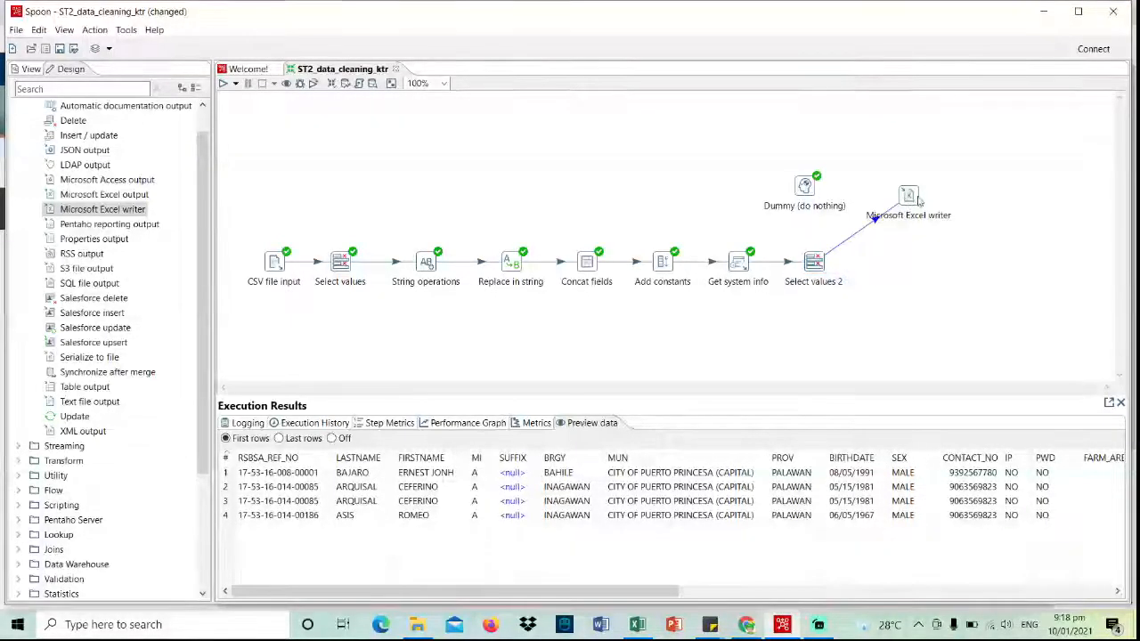
{"action": "mouse_move", "coordinate": [908, 198]}
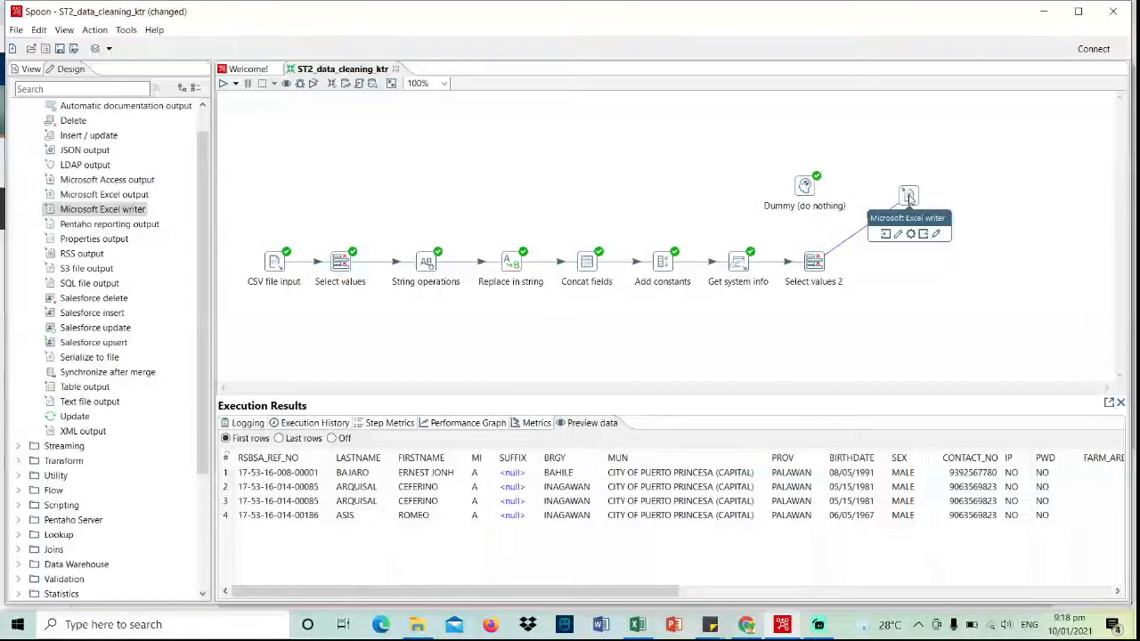
- Browse the Excel writer's output location to the D:\F\...\Data Warehousing folder
{"action": "double_click", "coordinate": [909, 197]}
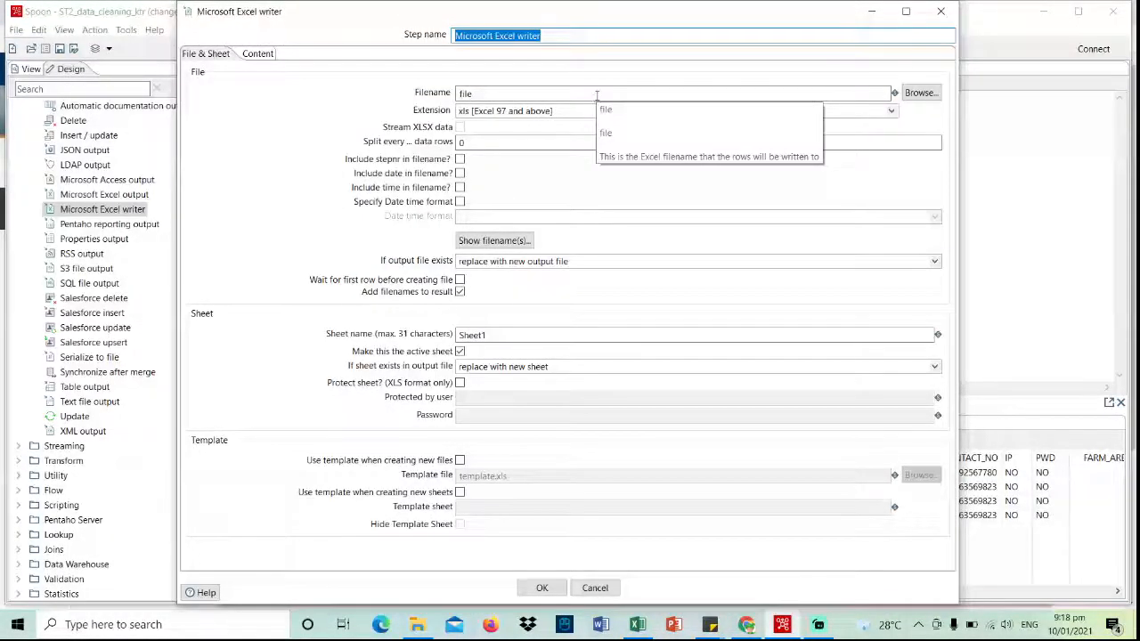
{"action": "left_click", "coordinate": [917, 93]}
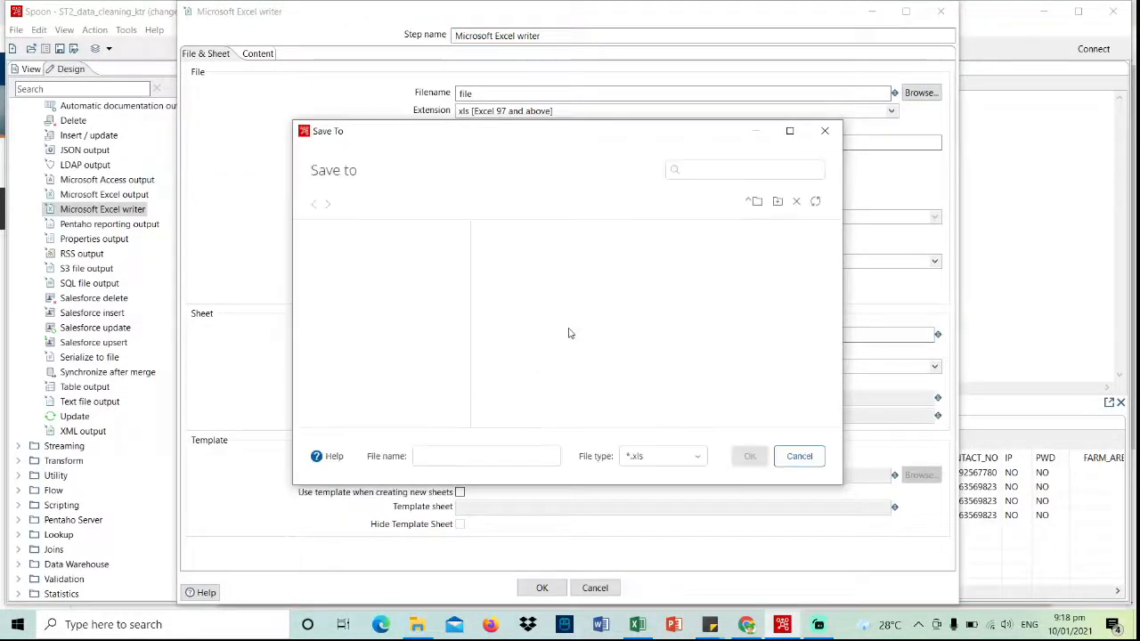
{"action": "left_click", "coordinate": [334, 228]}
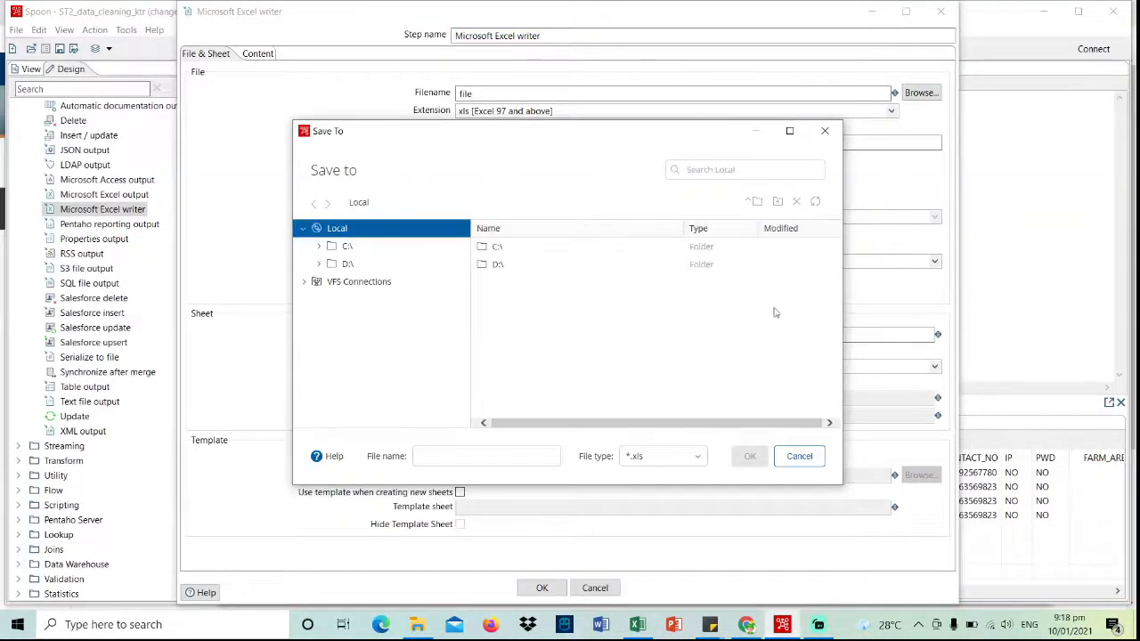
{"action": "left_click", "coordinate": [626, 265]}
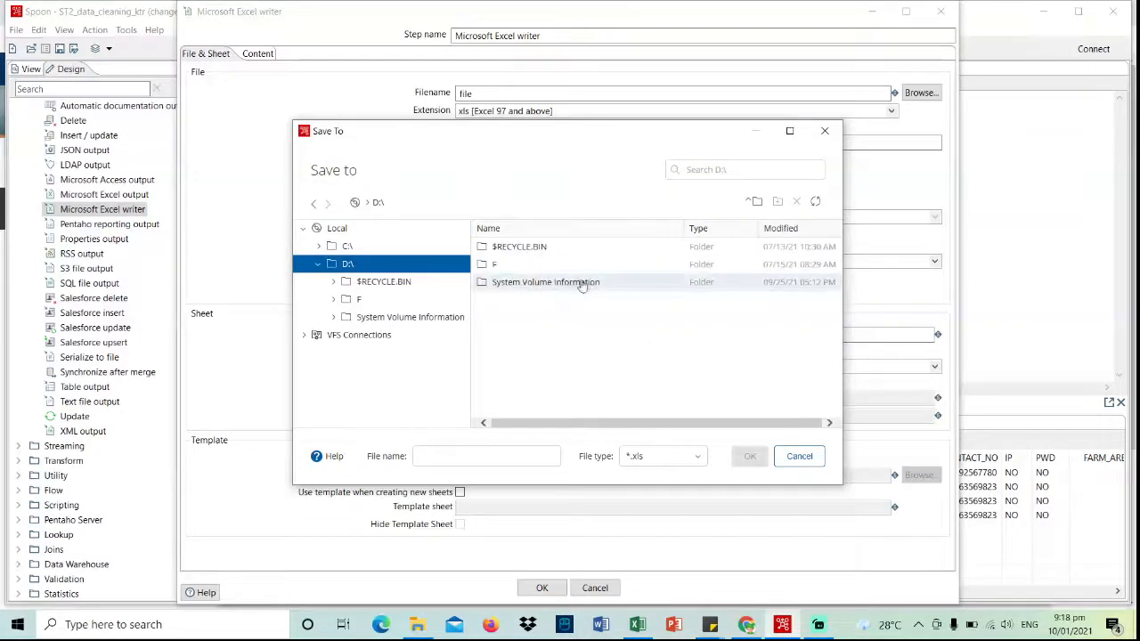
{"action": "double_click", "coordinate": [605, 268]}
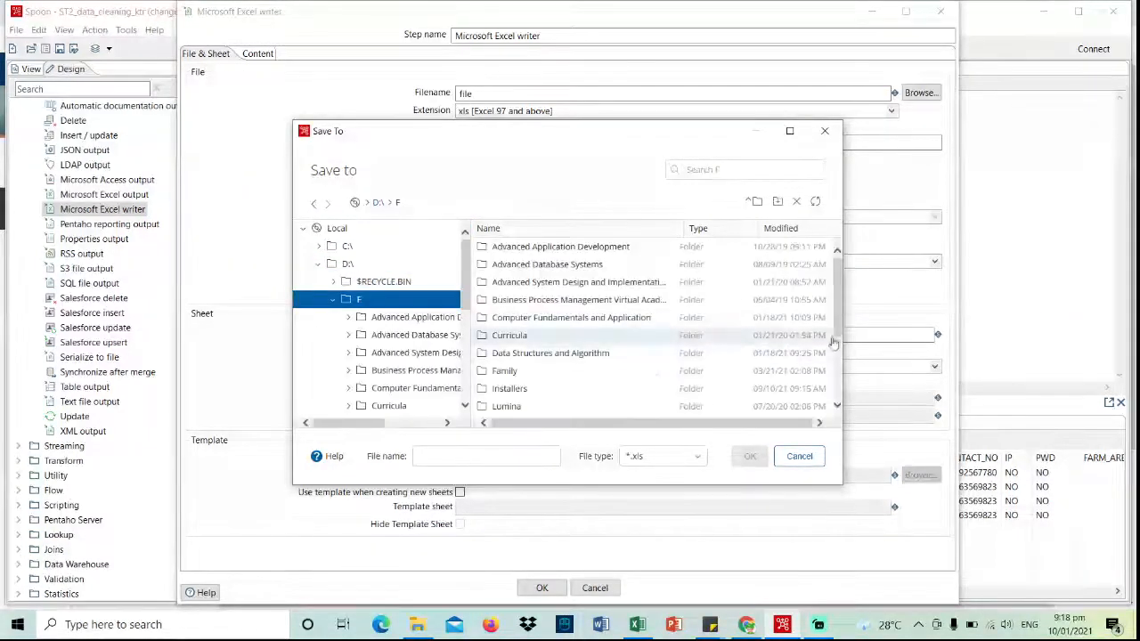
{"action": "left_click_drag", "start_coordinate": [837, 324], "coordinate": [839, 402]}
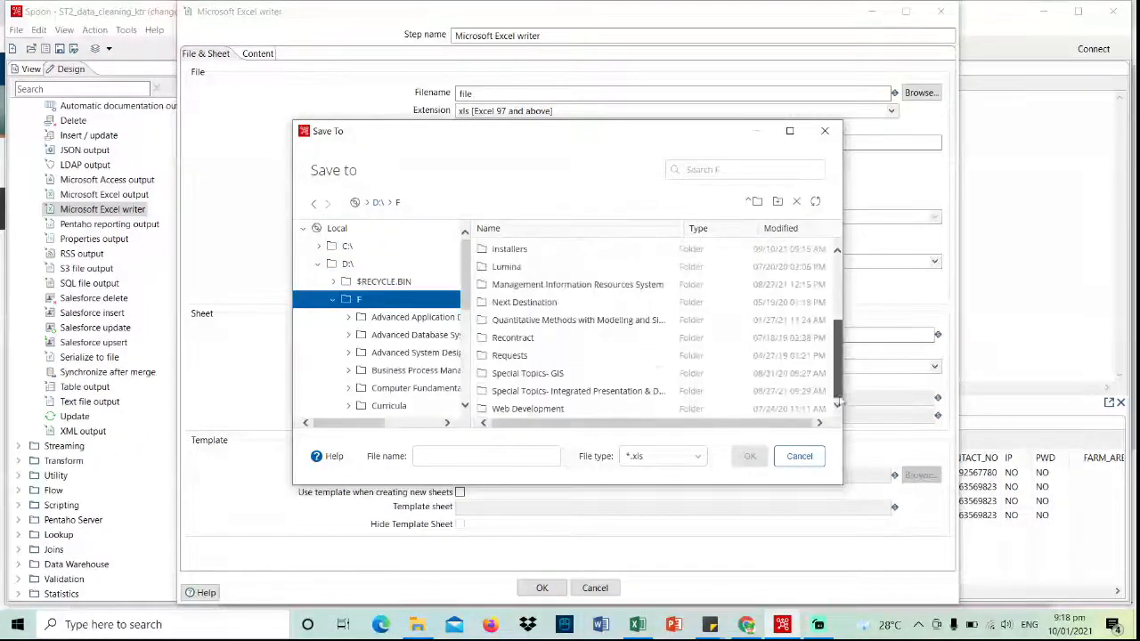
{"action": "double_click", "coordinate": [611, 391]}
{"action": "double_click", "coordinate": [632, 265]}
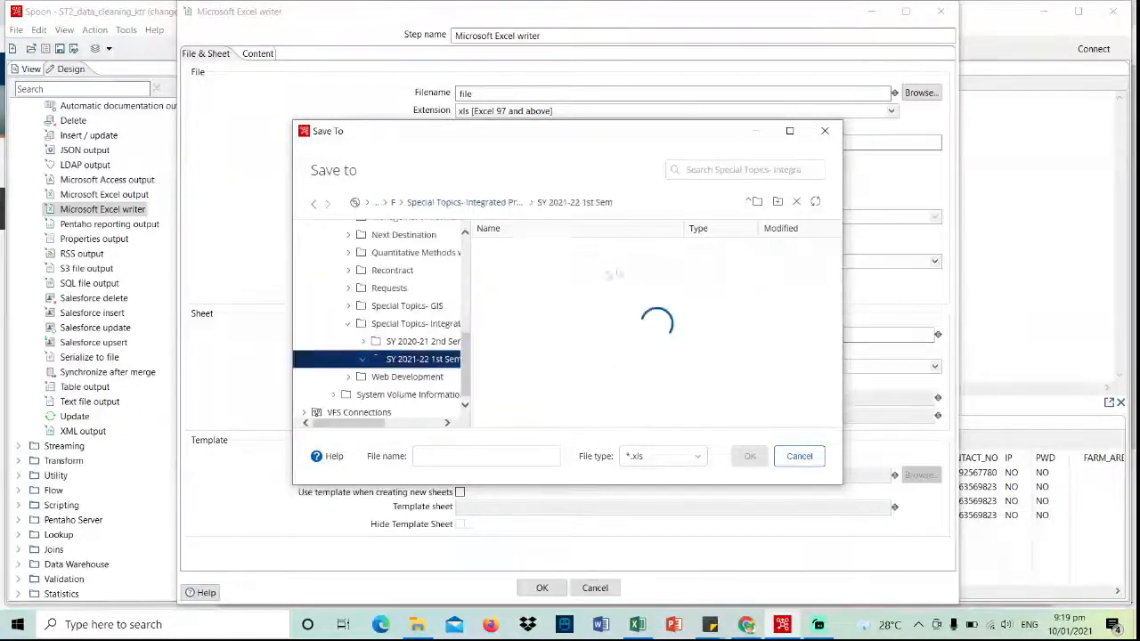
{"action": "double_click", "coordinate": [603, 270]}
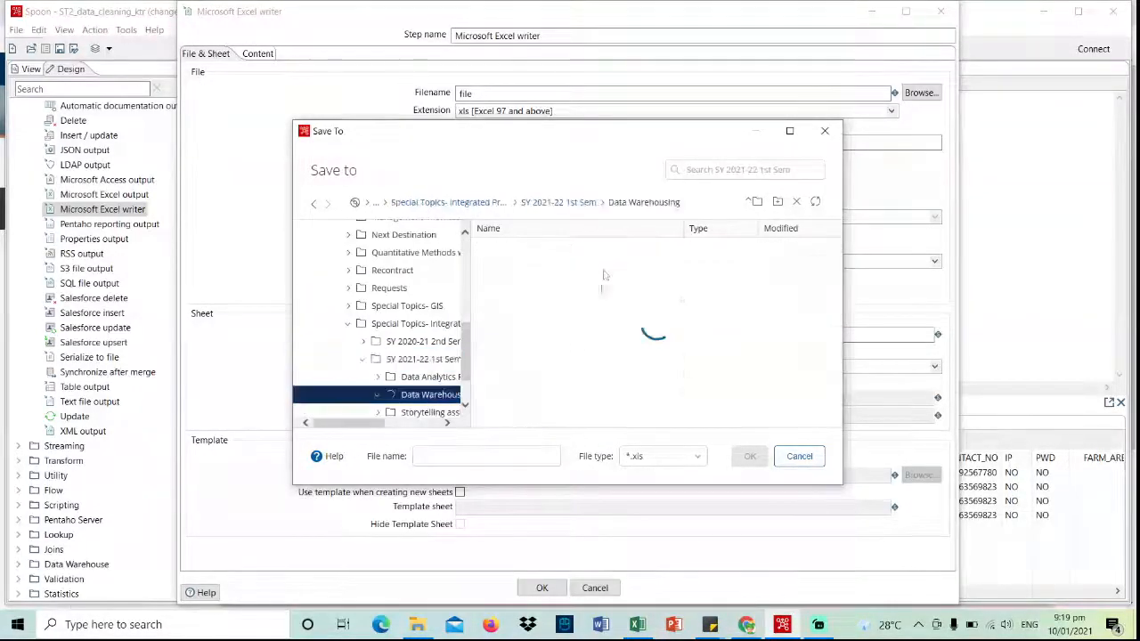
- Name the output file PALAWAN_CLEANED and confirm the Excel writer settings
{"action": "left_click", "coordinate": [503, 453]}
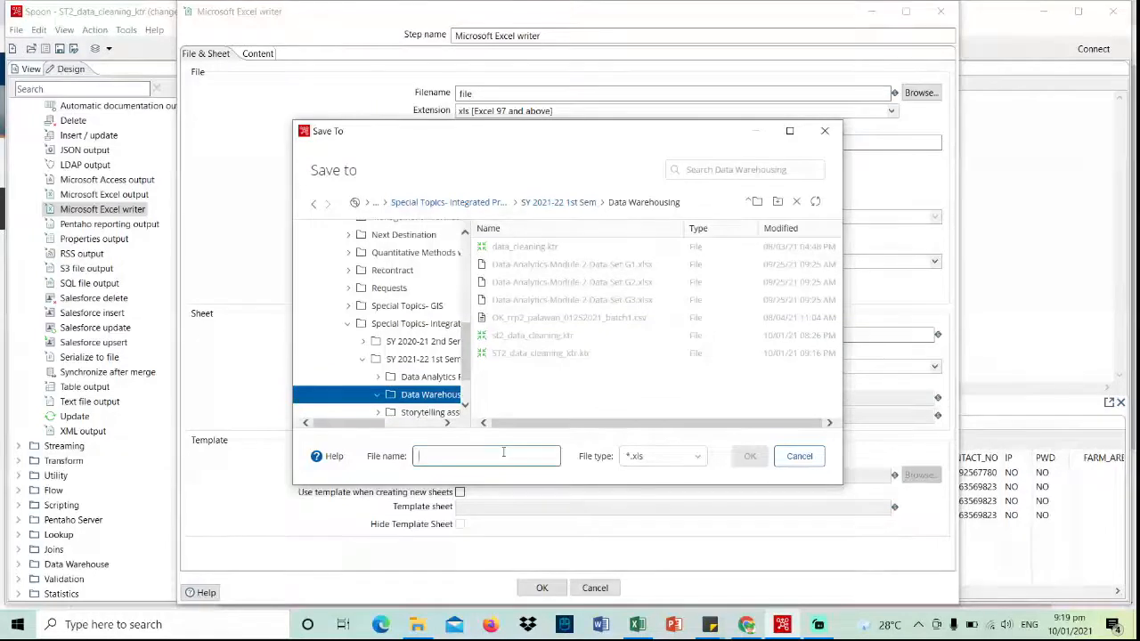
{"action": "type", "text": "PALAWAN_CLEANED"}
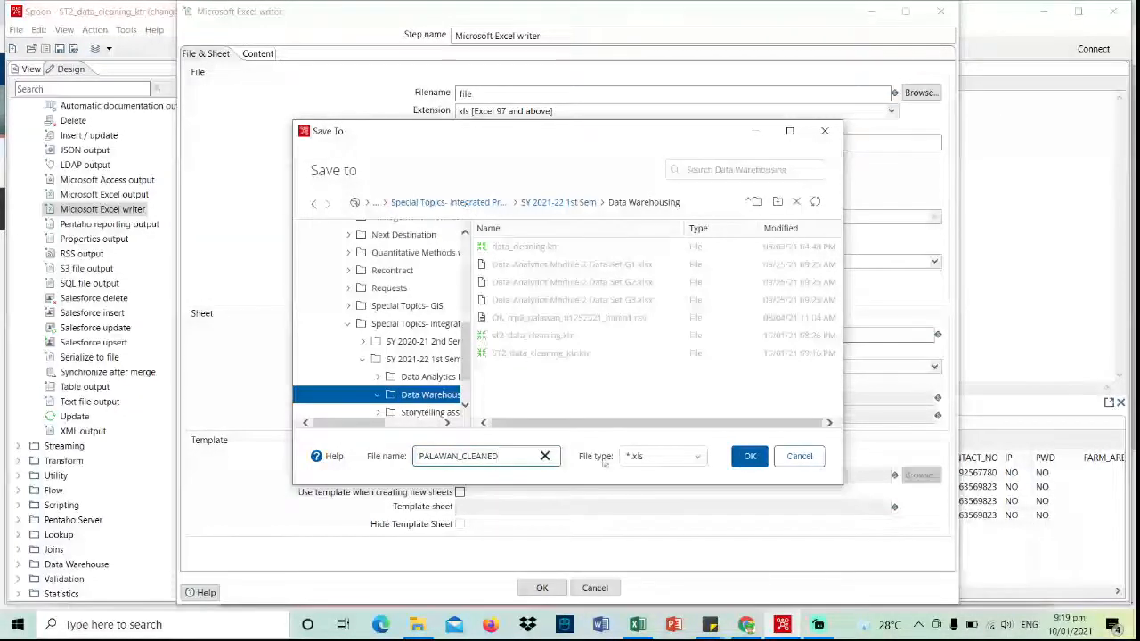
{"action": "left_click", "coordinate": [748, 457]}
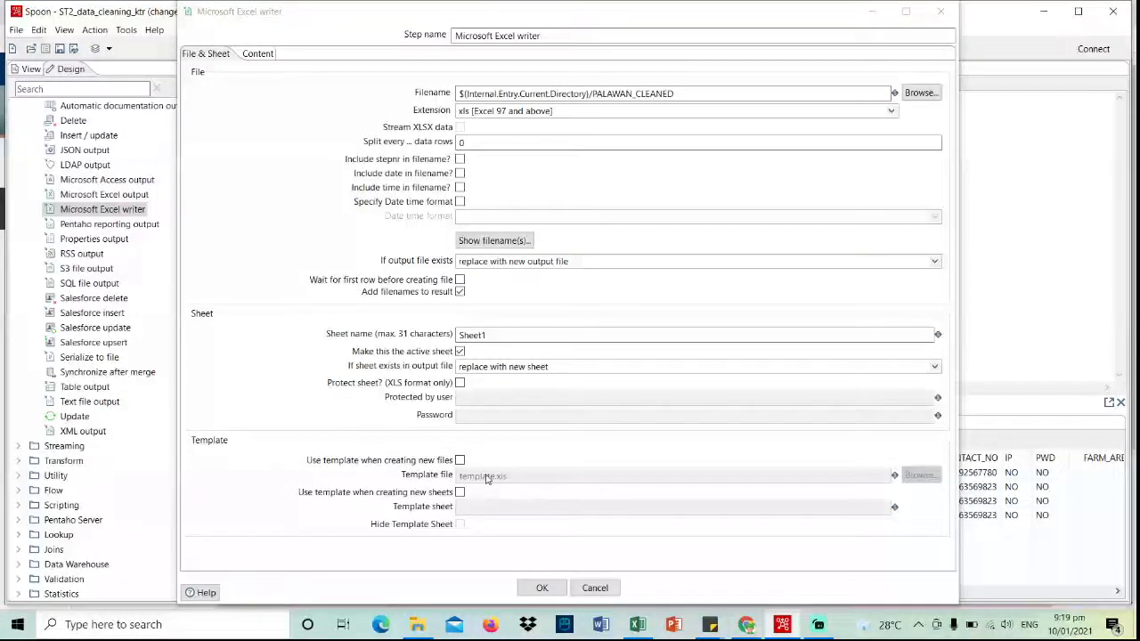
{"action": "left_click", "coordinate": [542, 588]}
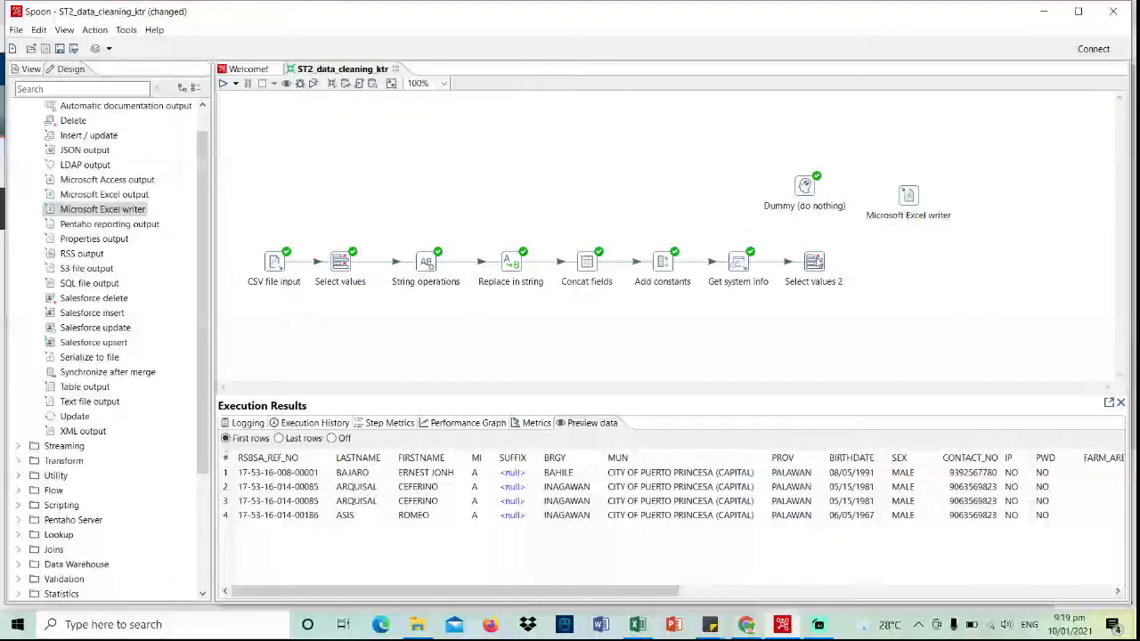
- Connect Select values 2 to the Microsoft Excel writer as its main output
{"action": "mouse_move", "coordinate": [818, 262]}
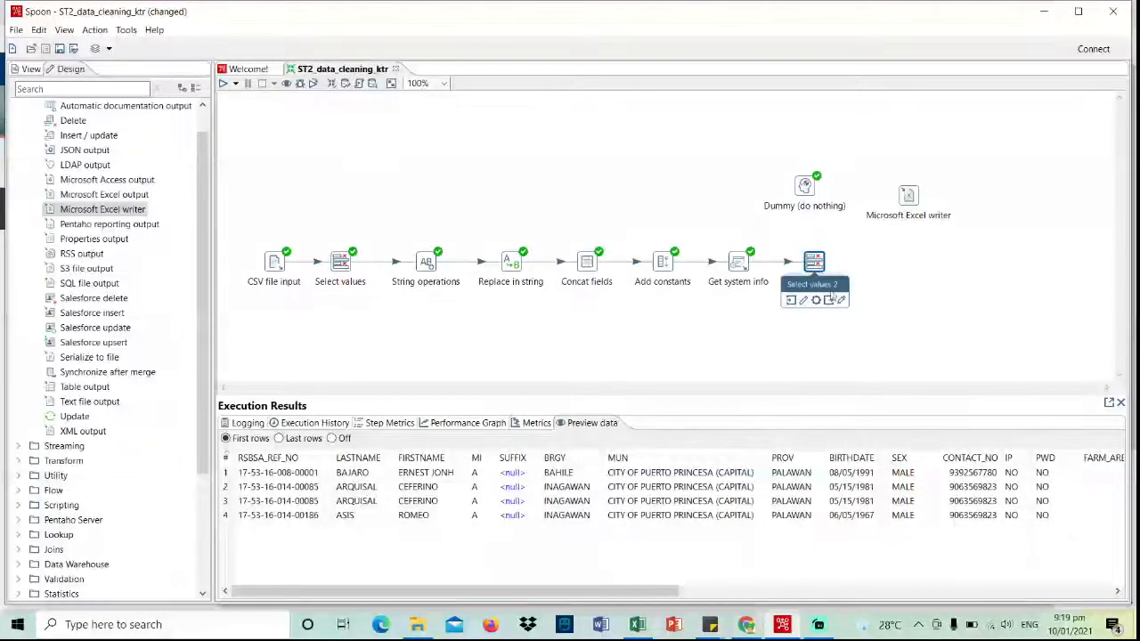
{"action": "left_click_drag", "start_coordinate": [840, 302], "coordinate": [909, 198]}
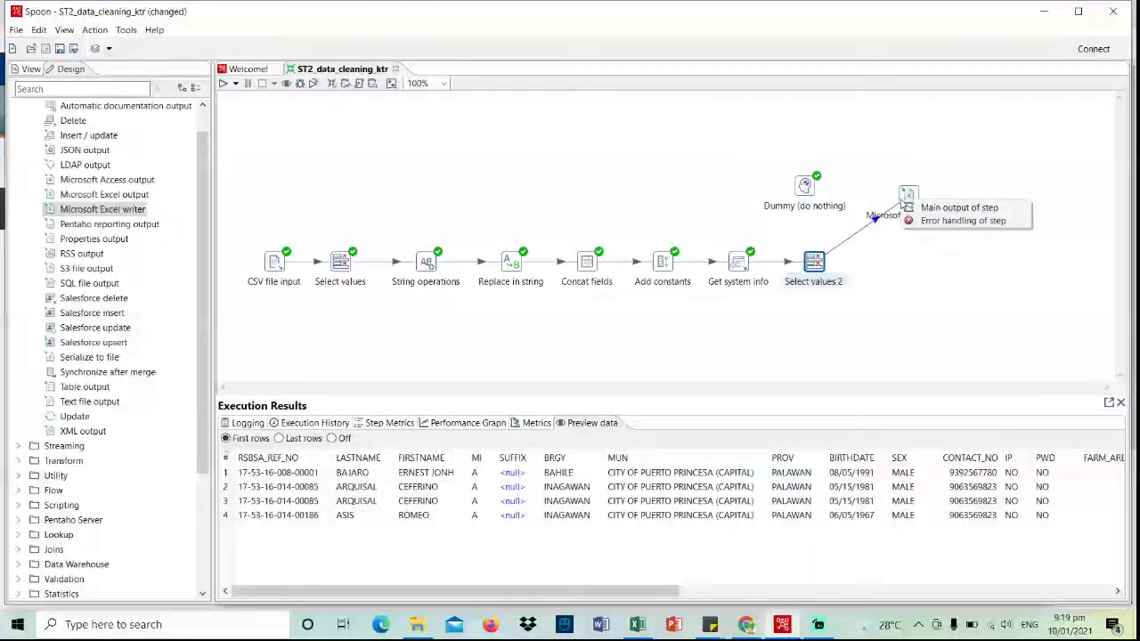
{"action": "left_click", "coordinate": [944, 206]}
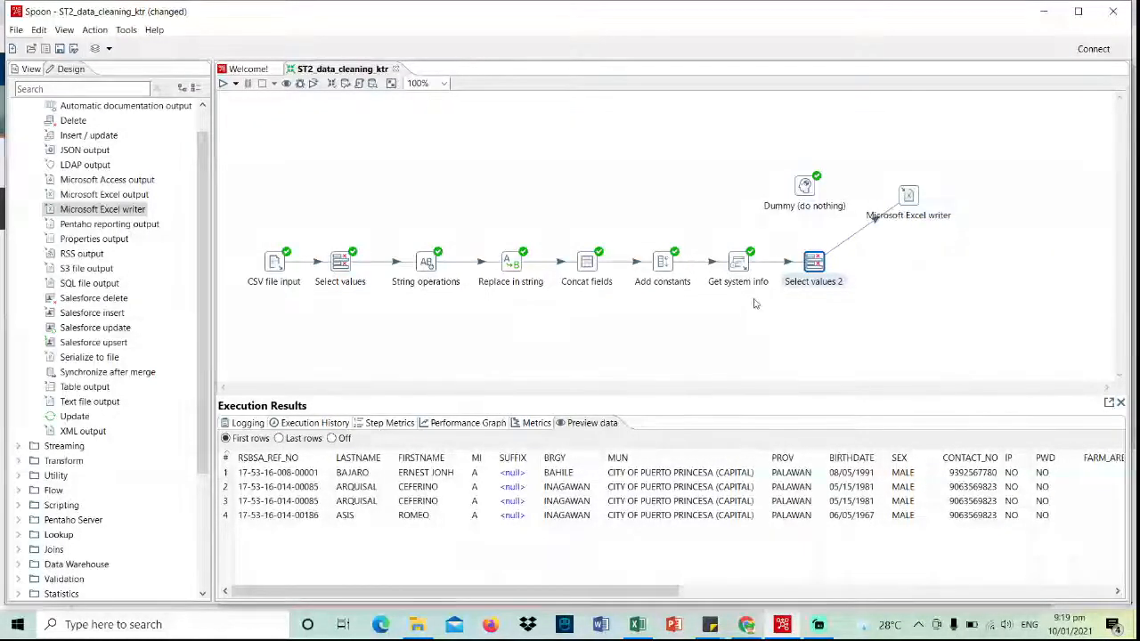
{"action": "left_click_drag", "start_coordinate": [918, 197], "coordinate": [909, 196]}
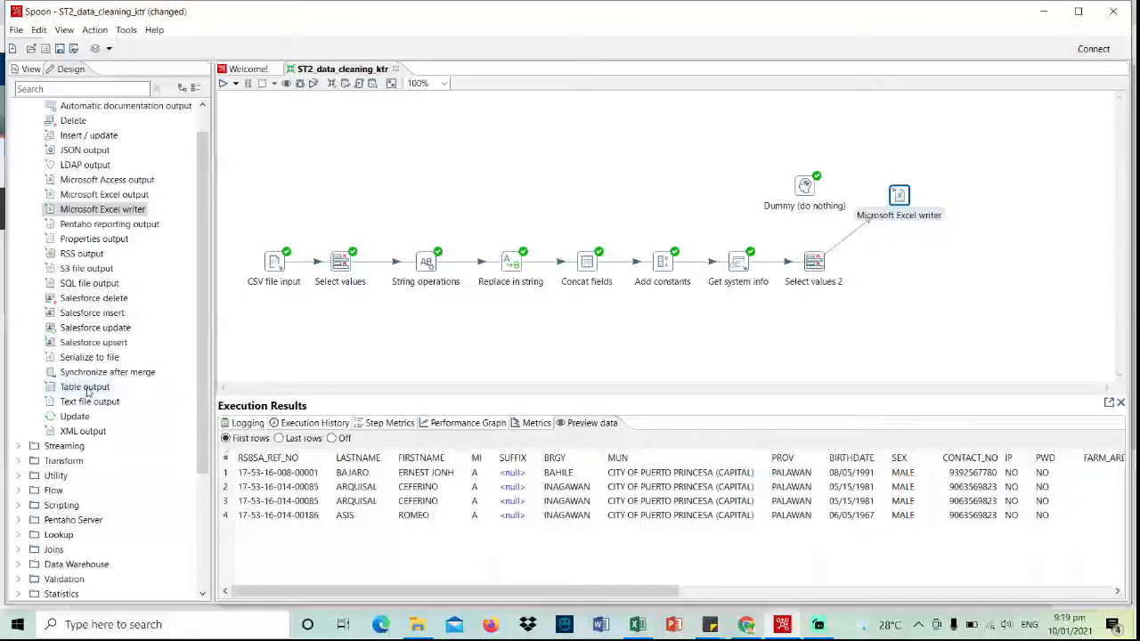
- Add a Table output step fed by Select values 2's main output, distributing rows
{"action": "left_click_drag", "start_coordinate": [87, 389], "coordinate": [900, 308]}
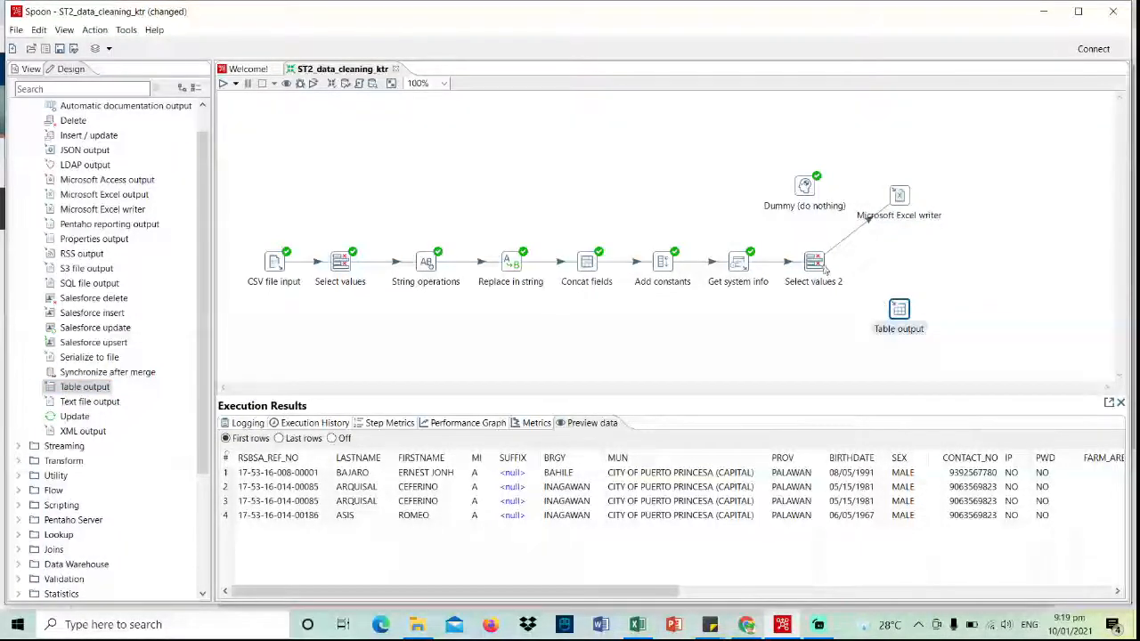
{"action": "mouse_move", "coordinate": [819, 269]}
{"action": "left_click_drag", "start_coordinate": [827, 299], "coordinate": [900, 314]}
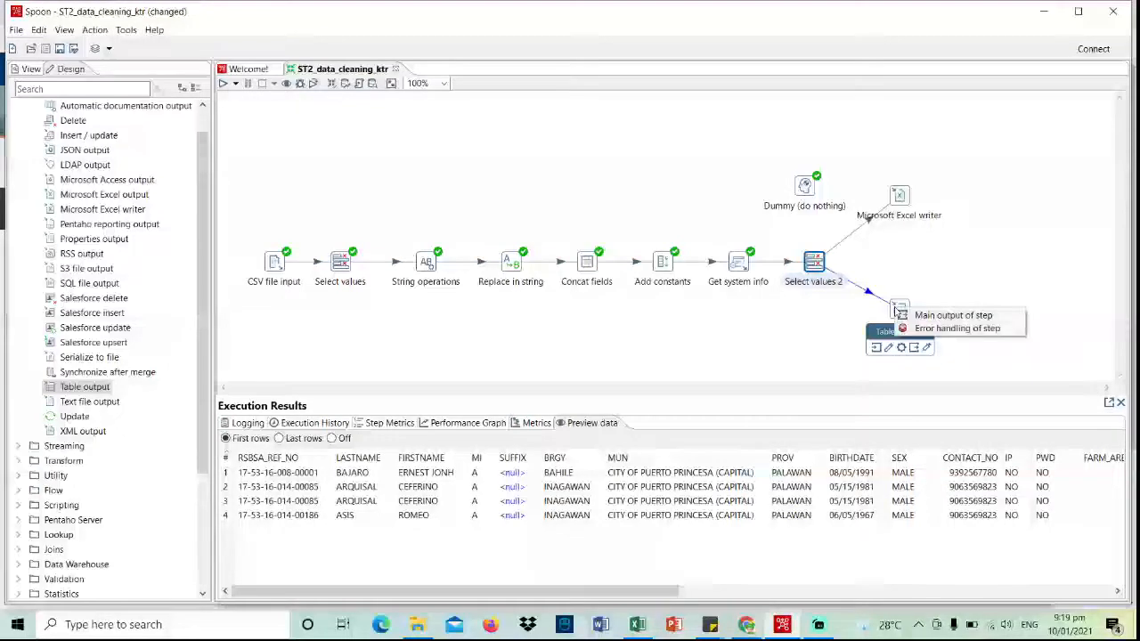
{"action": "left_click", "coordinate": [906, 315]}
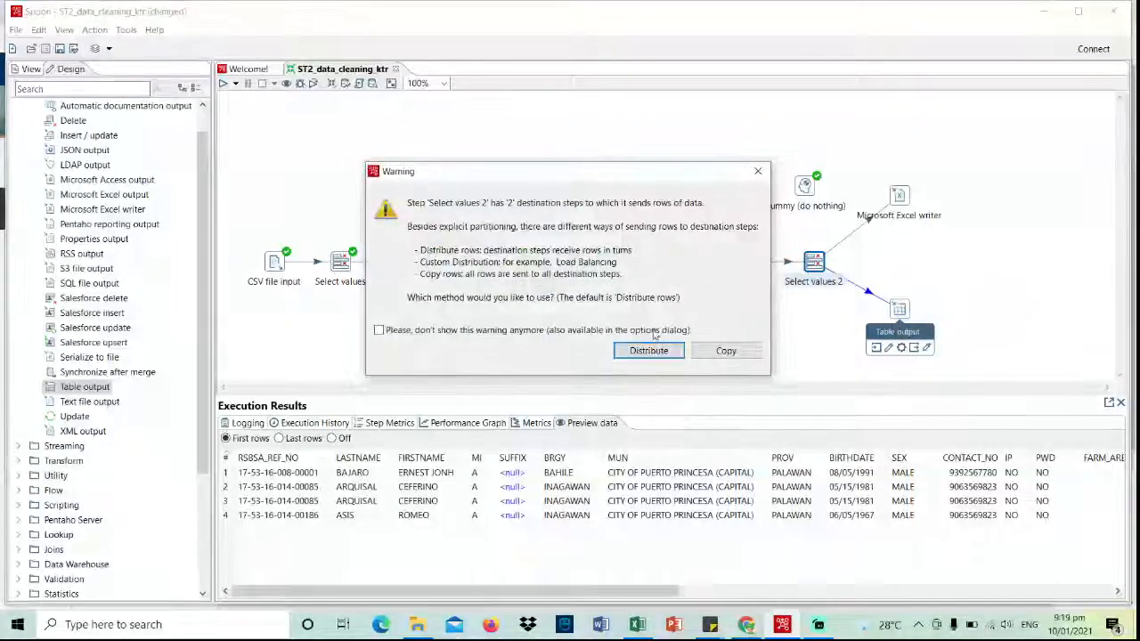
{"action": "left_click", "coordinate": [648, 351]}
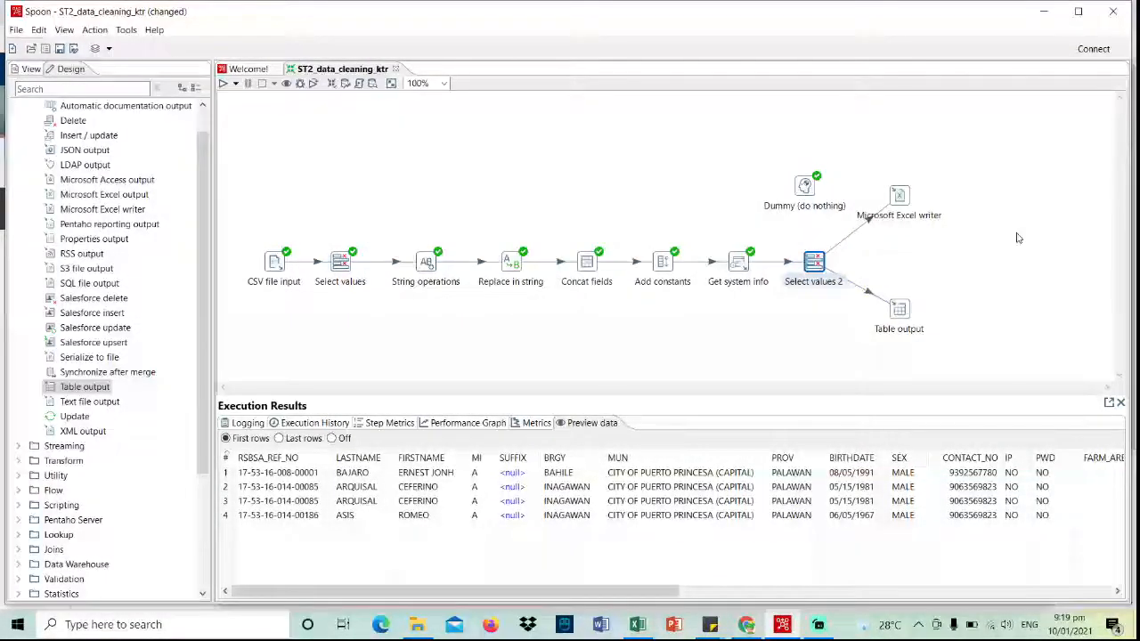
- Open the Table output settings and start a new database connection
{"action": "left_click", "coordinate": [900, 310]}
{"action": "double_click", "coordinate": [901, 310]}
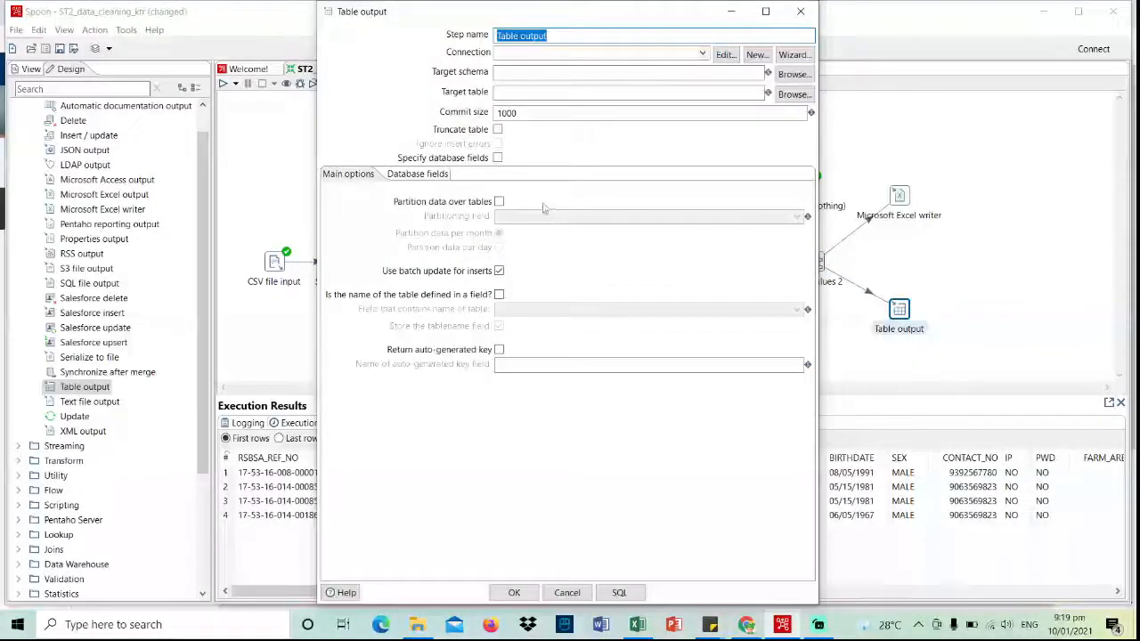
{"action": "left_click", "coordinate": [749, 56]}
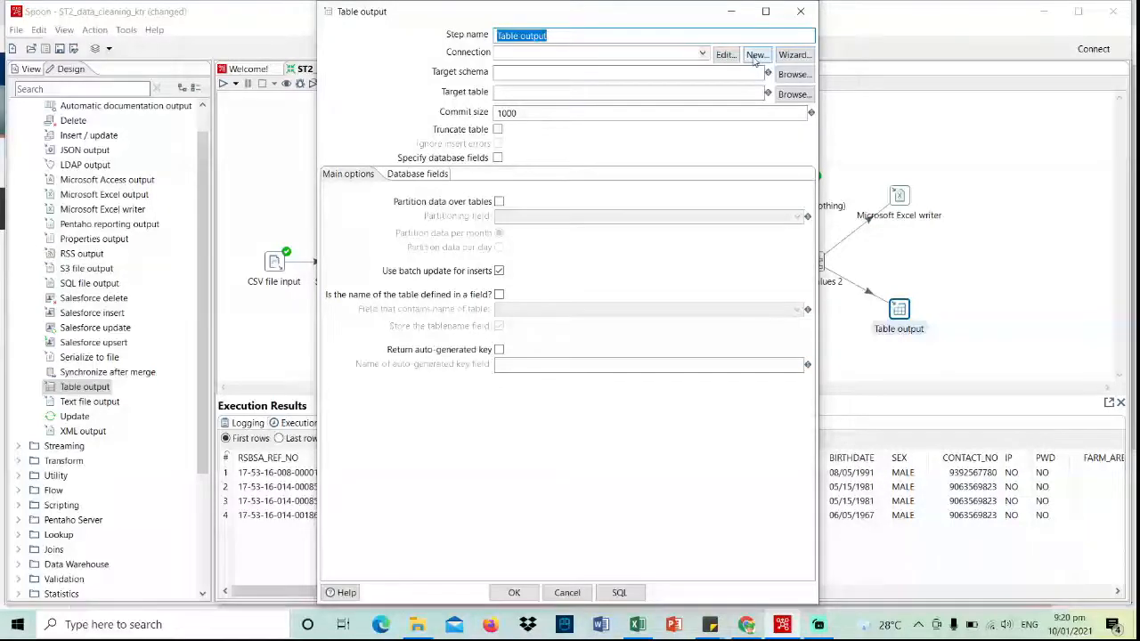
{"action": "left_click", "coordinate": [755, 57]}
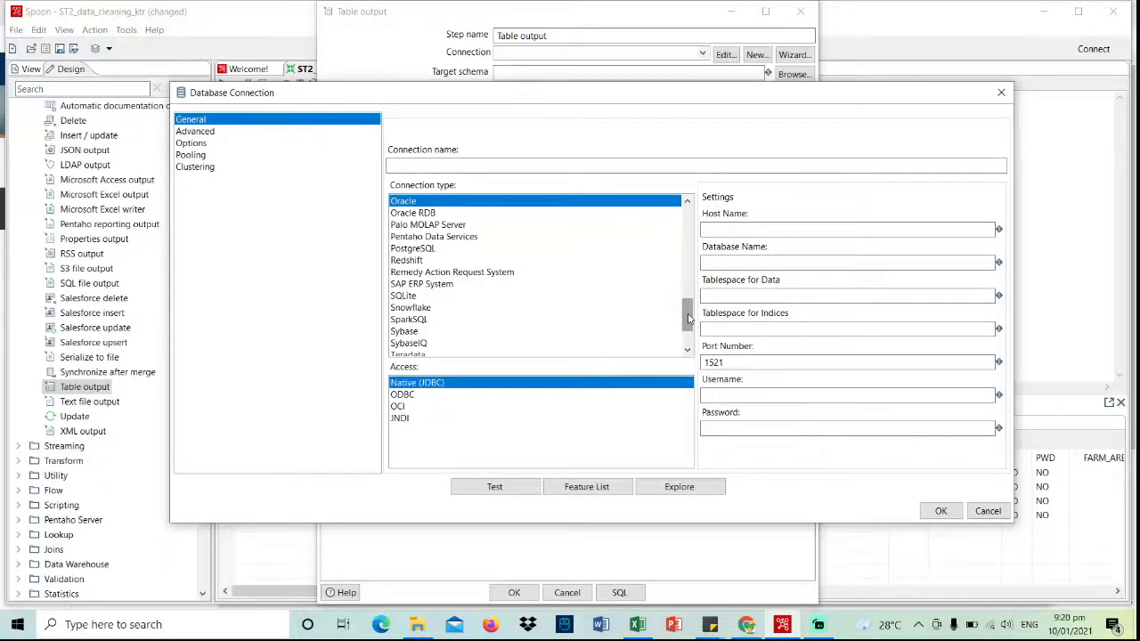
{"action": "left_click_drag", "start_coordinate": [688, 318], "coordinate": [687, 332]}
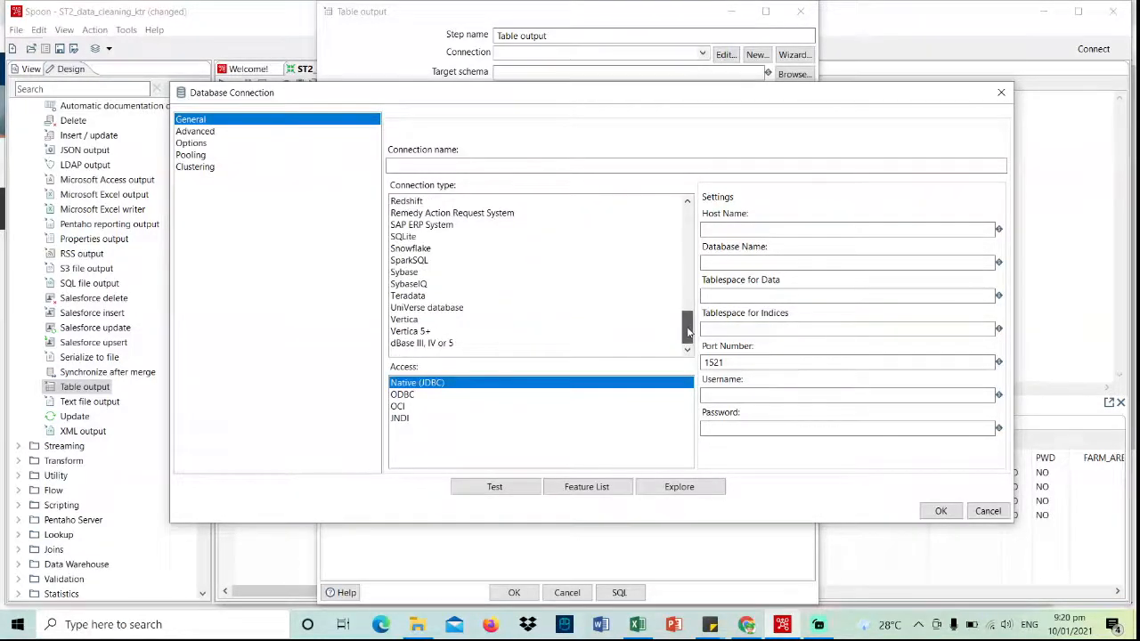
{"action": "left_click_drag", "start_coordinate": [688, 332], "coordinate": [694, 289]}
- Choose MySQL with host localhost, database test, port 3306 and the database username
{"action": "left_click", "coordinate": [500, 275]}
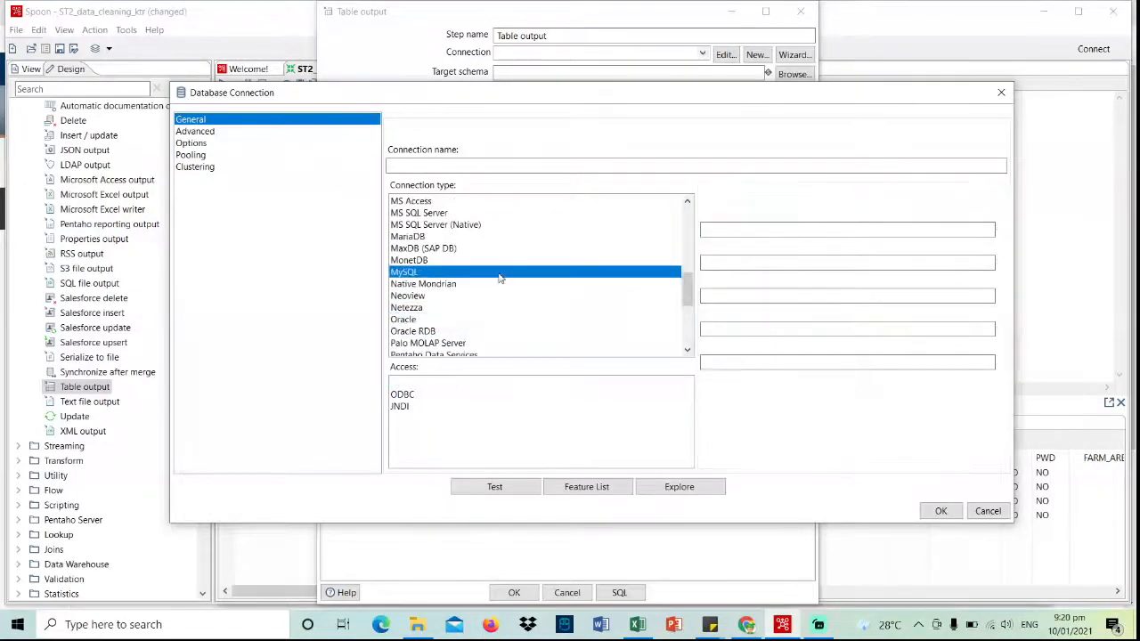
{"action": "left_click", "coordinate": [785, 232]}
{"action": "type", "text": "L"}
{"action": "key", "text": "BackSpace"}
{"action": "key", "text": "Caps_Lock"}
{"action": "type", "text": "localhost"}
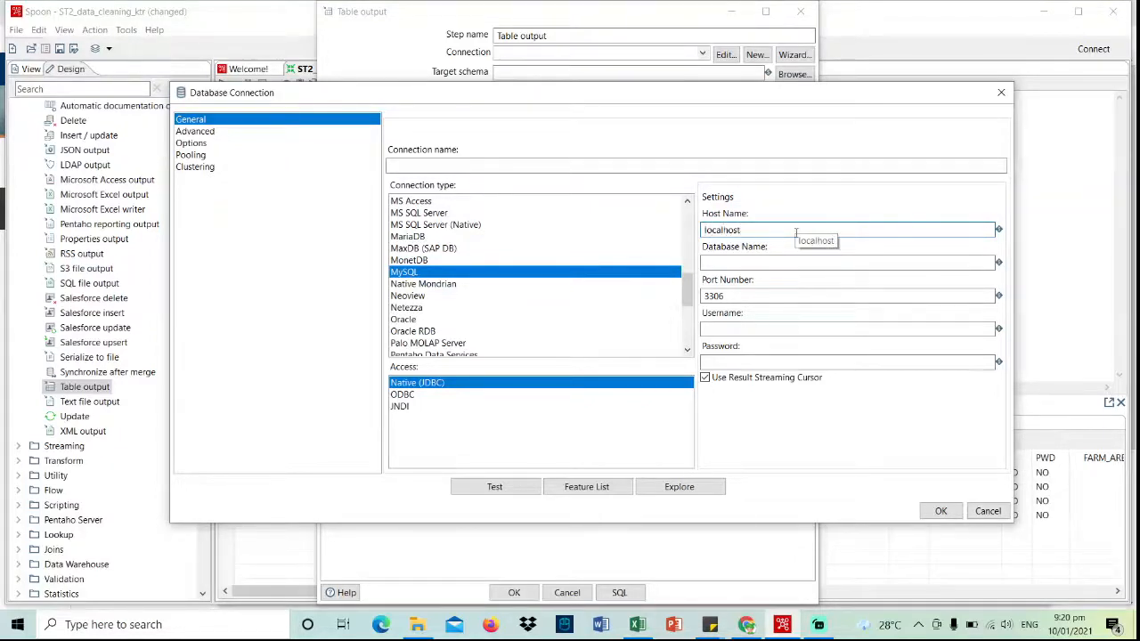
{"action": "left_click", "coordinate": [813, 261]}
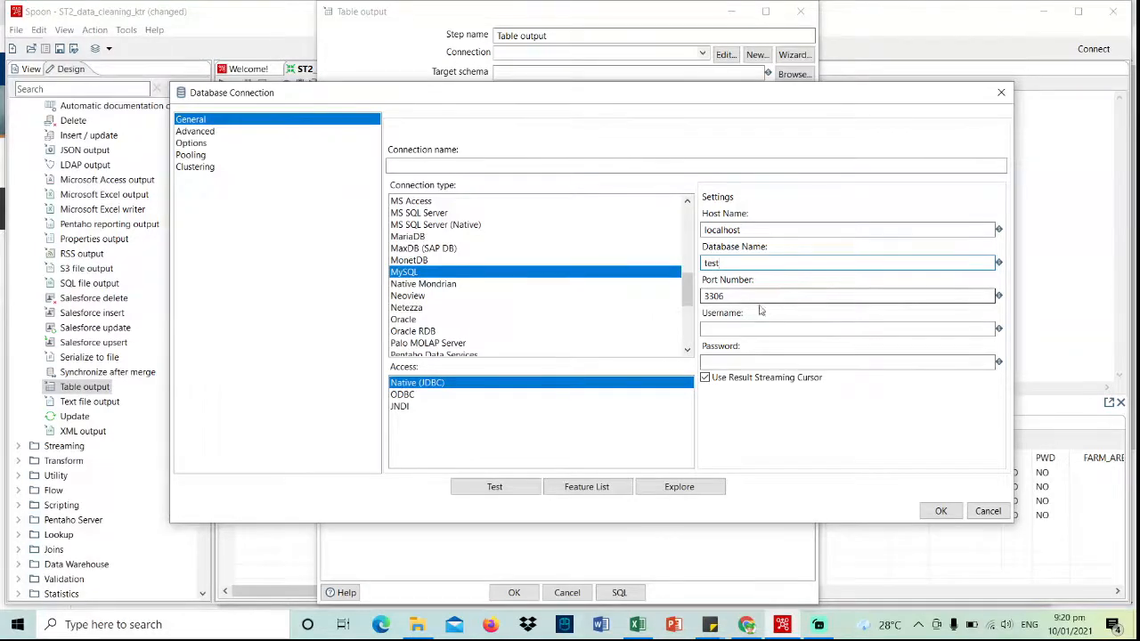
{"action": "left_click", "coordinate": [733, 331]}
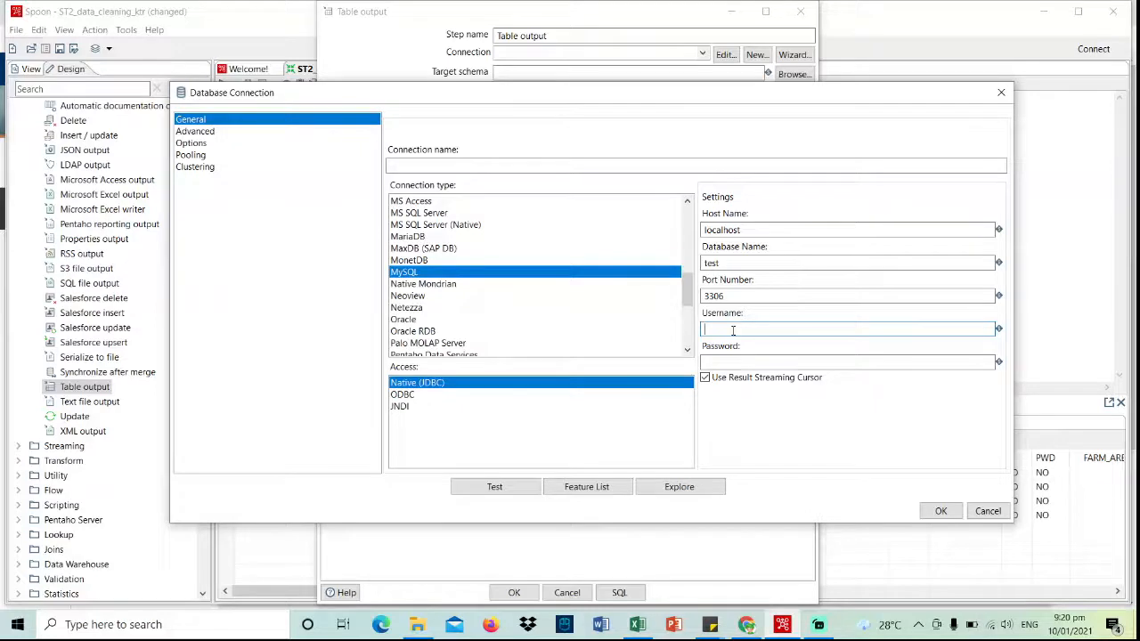
{"action": "type", "text": "root"}
{"action": "left_click", "coordinate": [756, 360]}
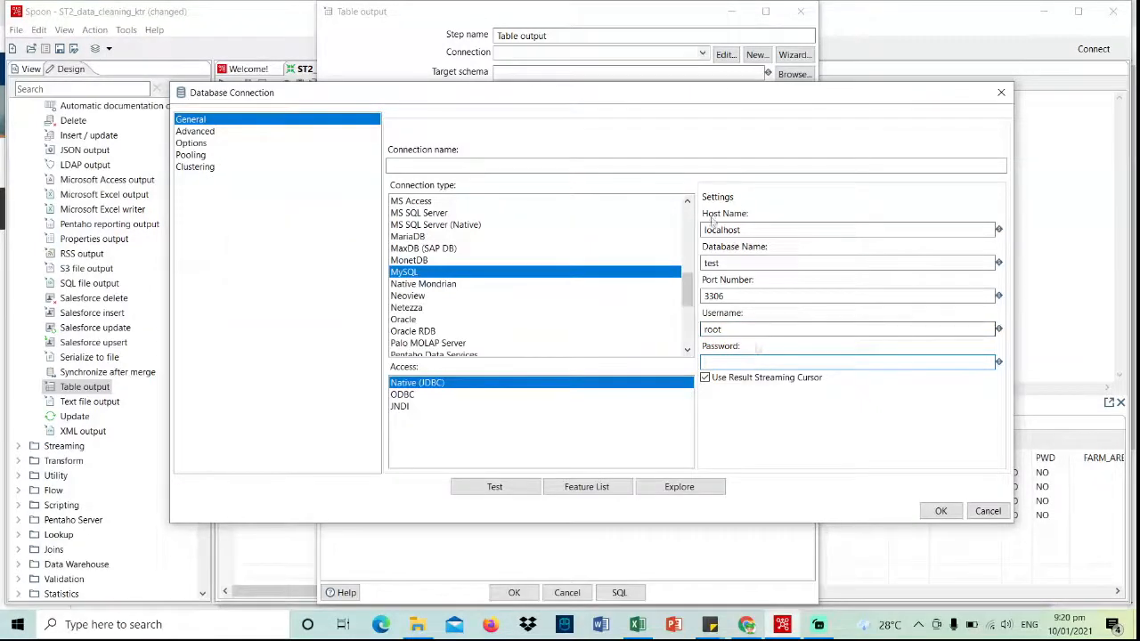
- Name the connection 'test db connection', test it successfully and accept it
{"action": "left_click", "coordinate": [537, 166]}
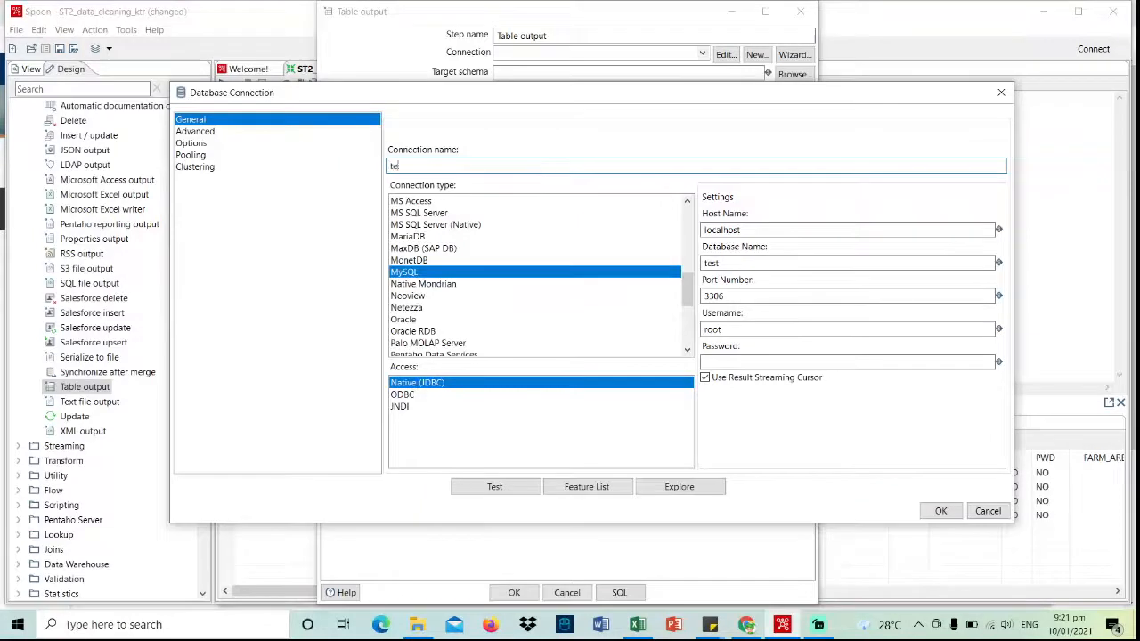
{"action": "type", "text": "test db connection"}
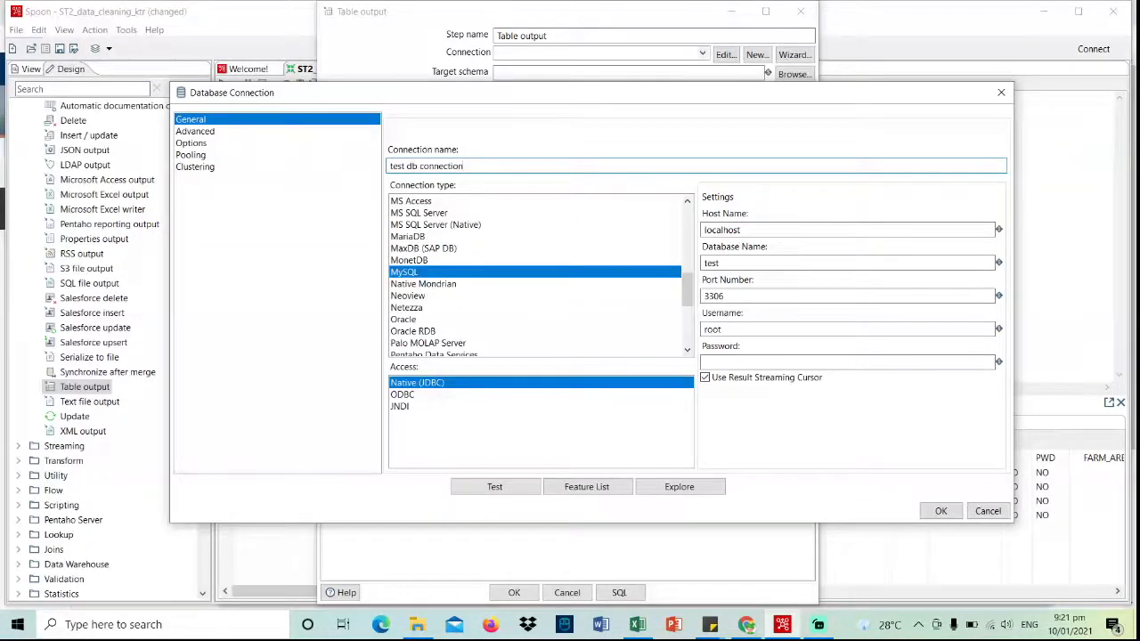
{"action": "left_click", "coordinate": [494, 486]}
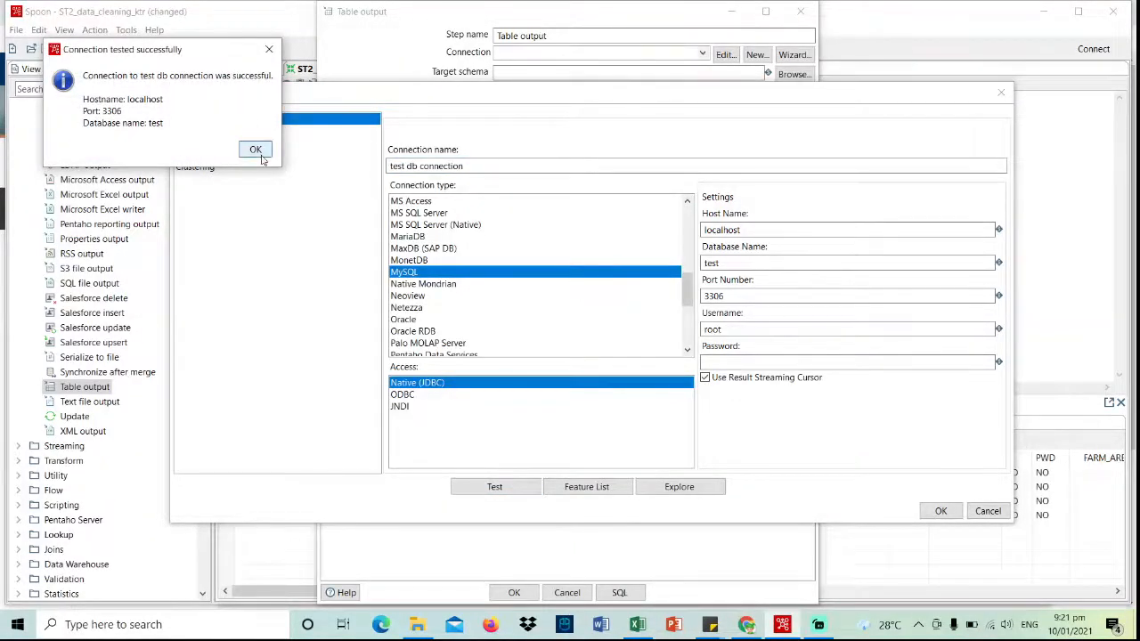
{"action": "left_click", "coordinate": [255, 149]}
{"action": "left_click", "coordinate": [942, 509]}
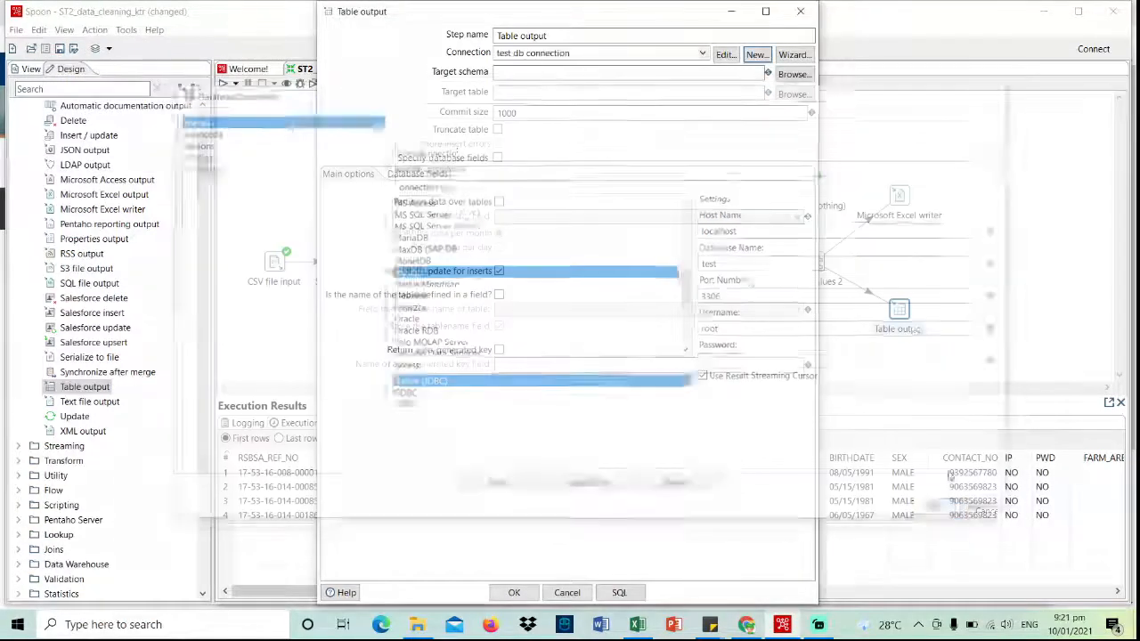
{"action": "left_click", "coordinate": [612, 90]}
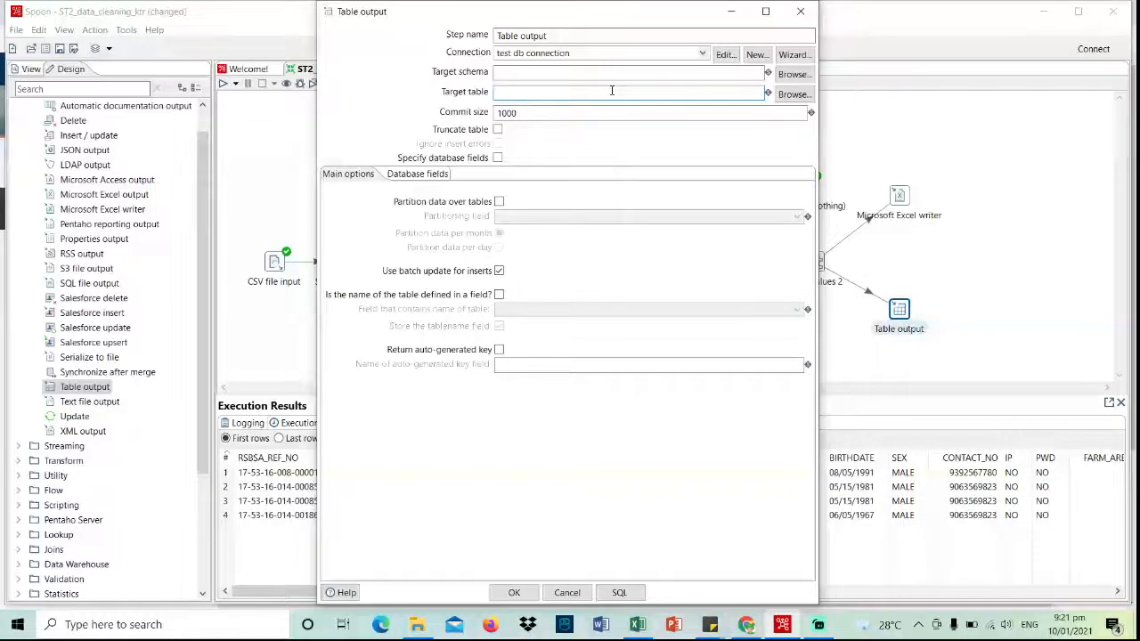
- Set Table output's target table to PALAWAN_CLEANED and create it with the generated CREATE TABLE SQL
{"action": "type", "text": "p"}
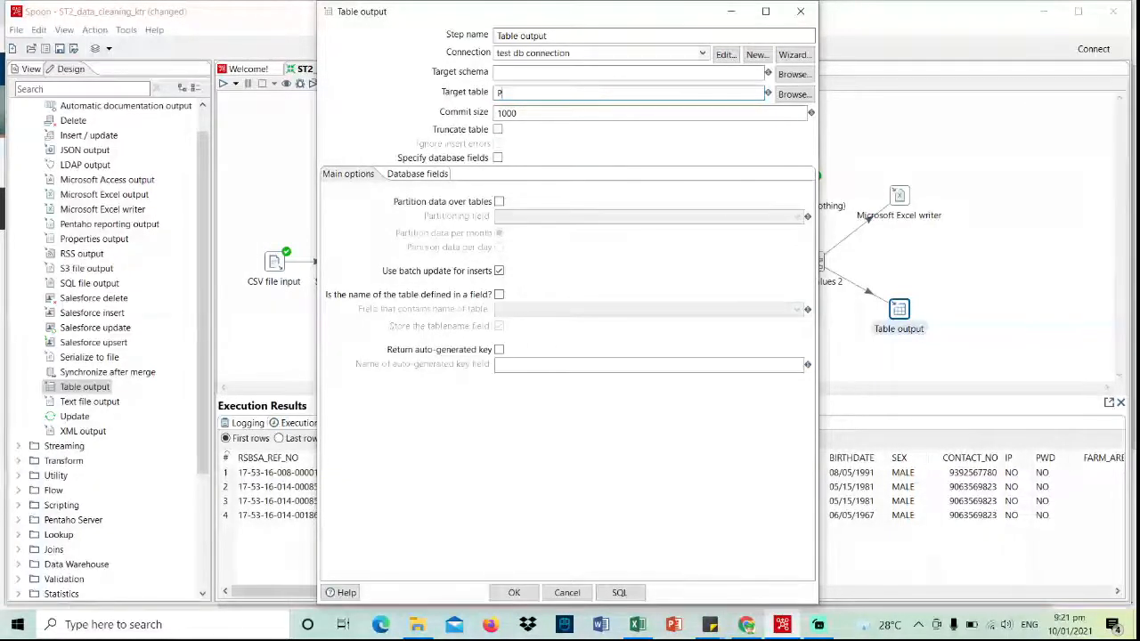
{"action": "key", "text": "Caps_Lock"}
{"action": "type", "text": "ALAWAN"}
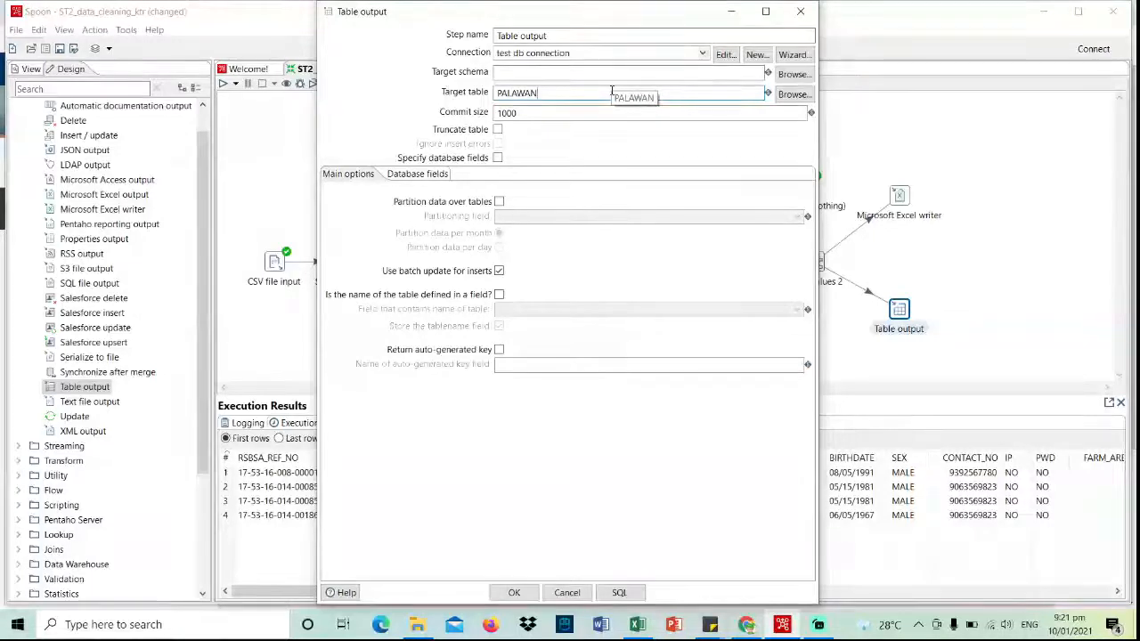
{"action": "type", "text": "_CLEANED"}
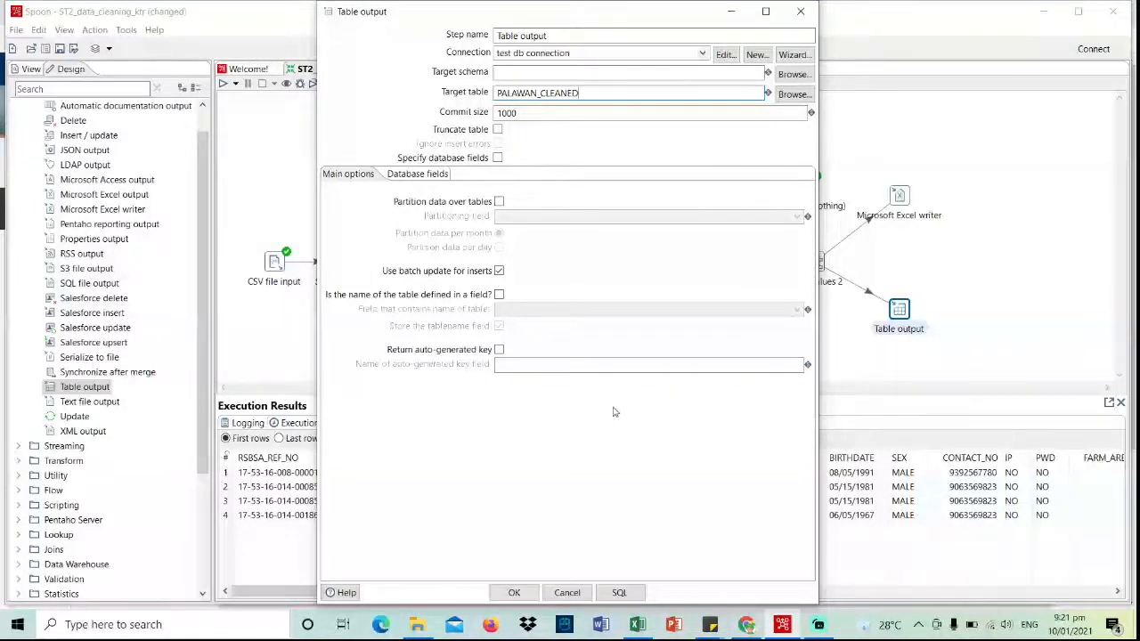
{"action": "left_click", "coordinate": [620, 594]}
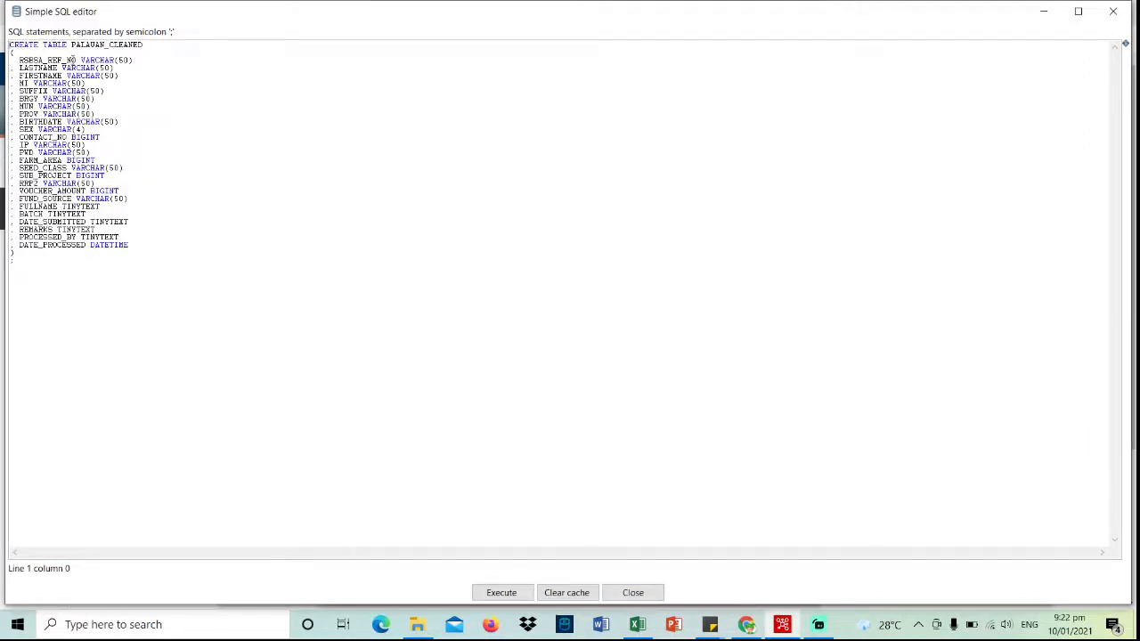
{"action": "left_click", "coordinate": [503, 595]}
{"action": "left_click", "coordinate": [581, 539]}
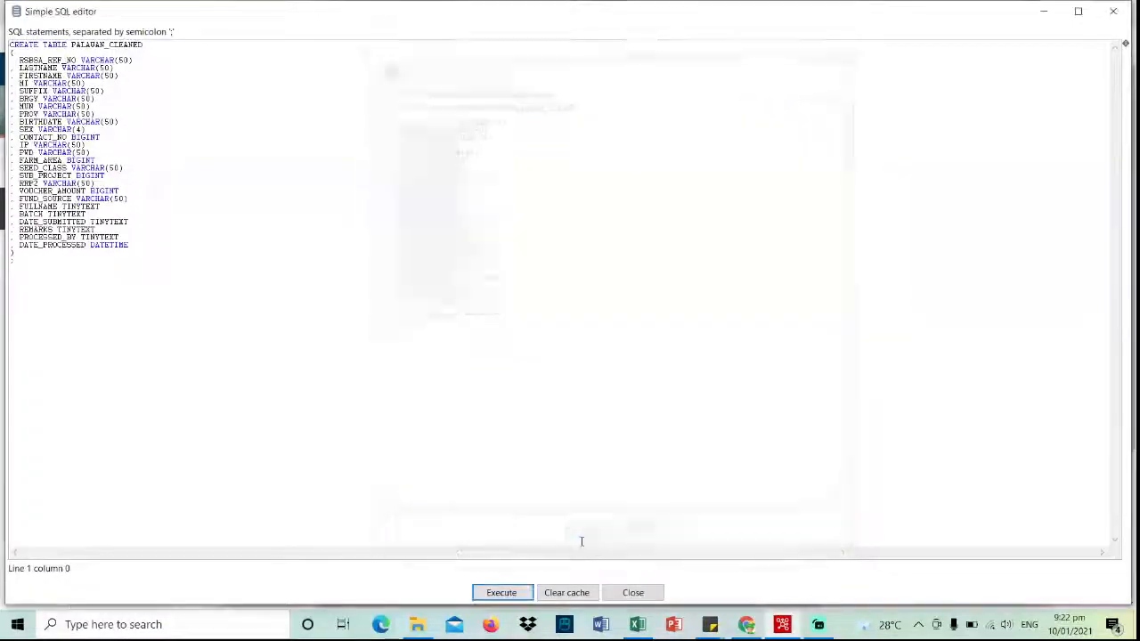
{"action": "left_click", "coordinate": [633, 593]}
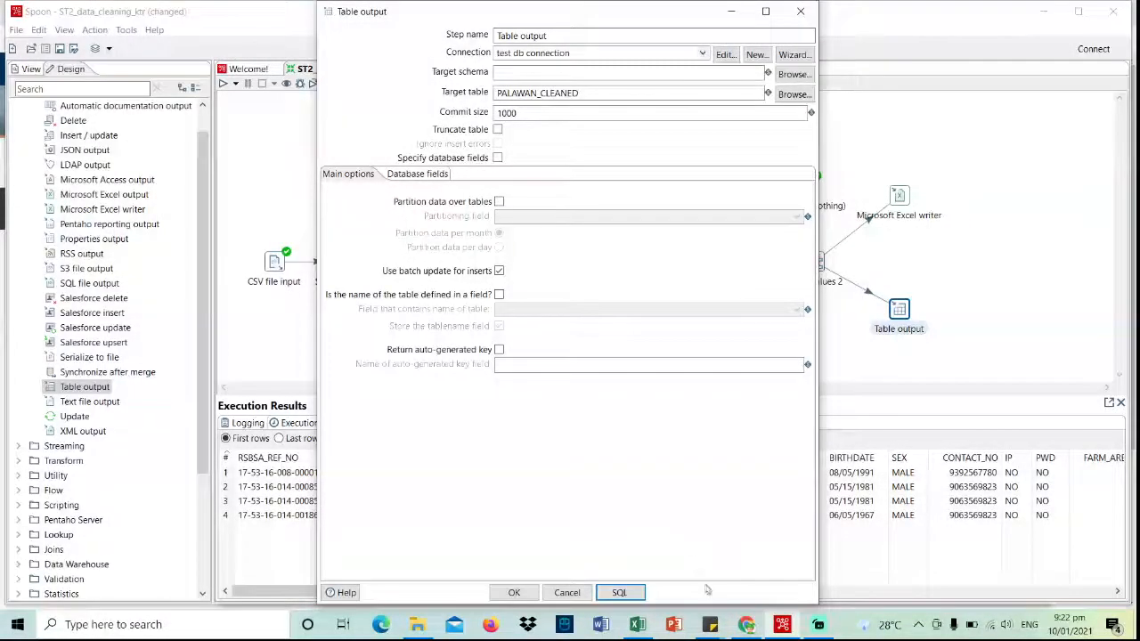
{"action": "mouse_move", "coordinate": [743, 631]}
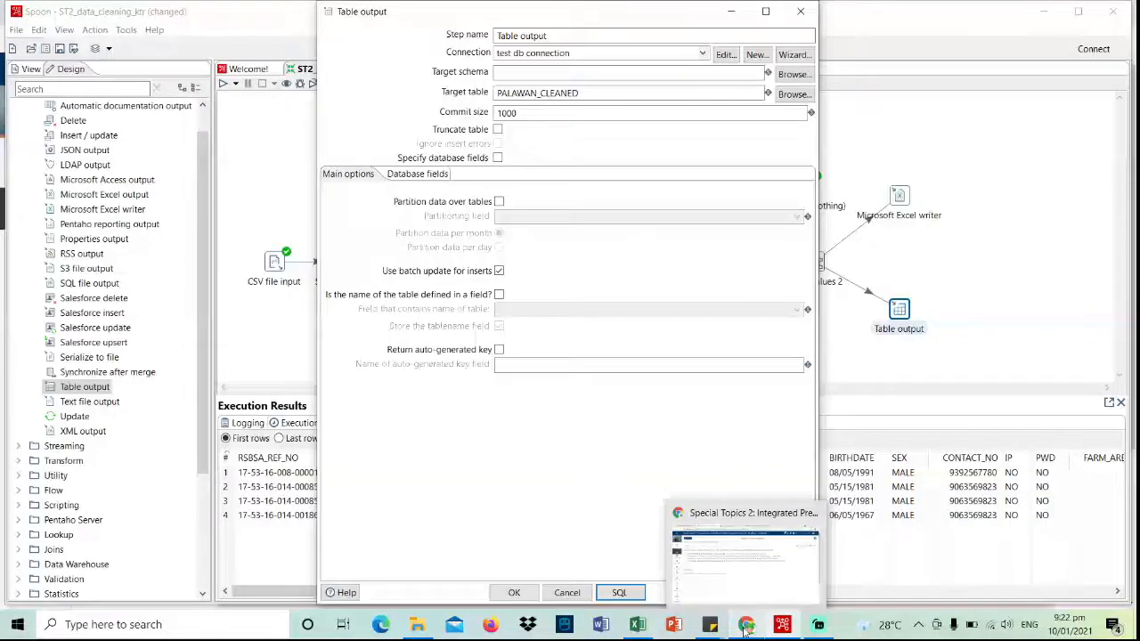
{"action": "left_click", "coordinate": [747, 625]}
{"action": "left_click", "coordinate": [610, 13]}
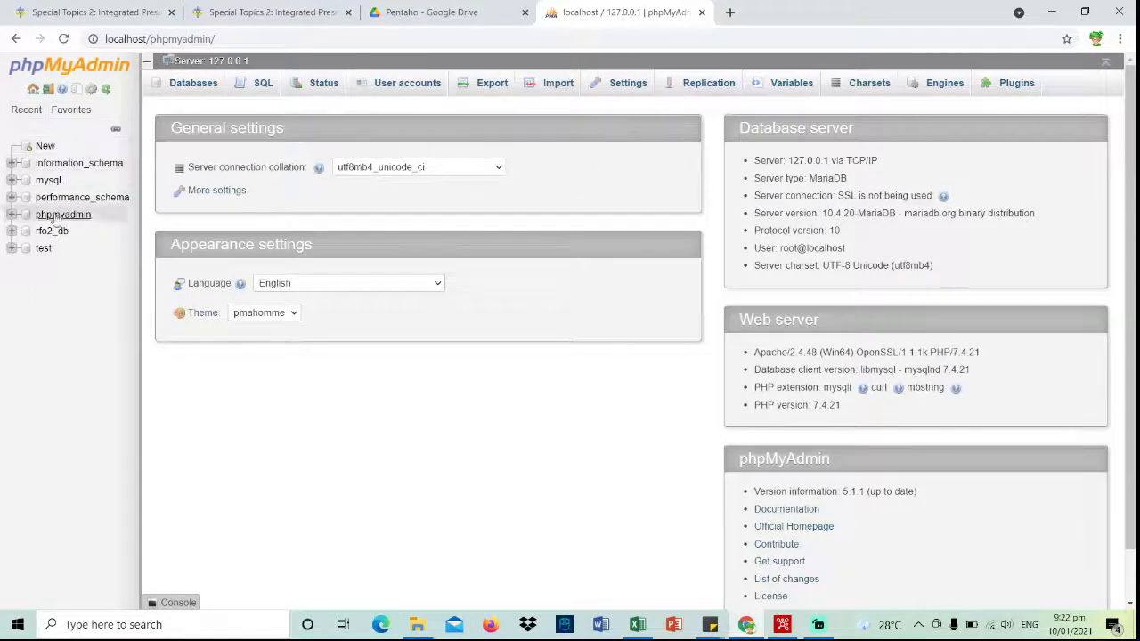
{"action": "left_click", "coordinate": [42, 253]}
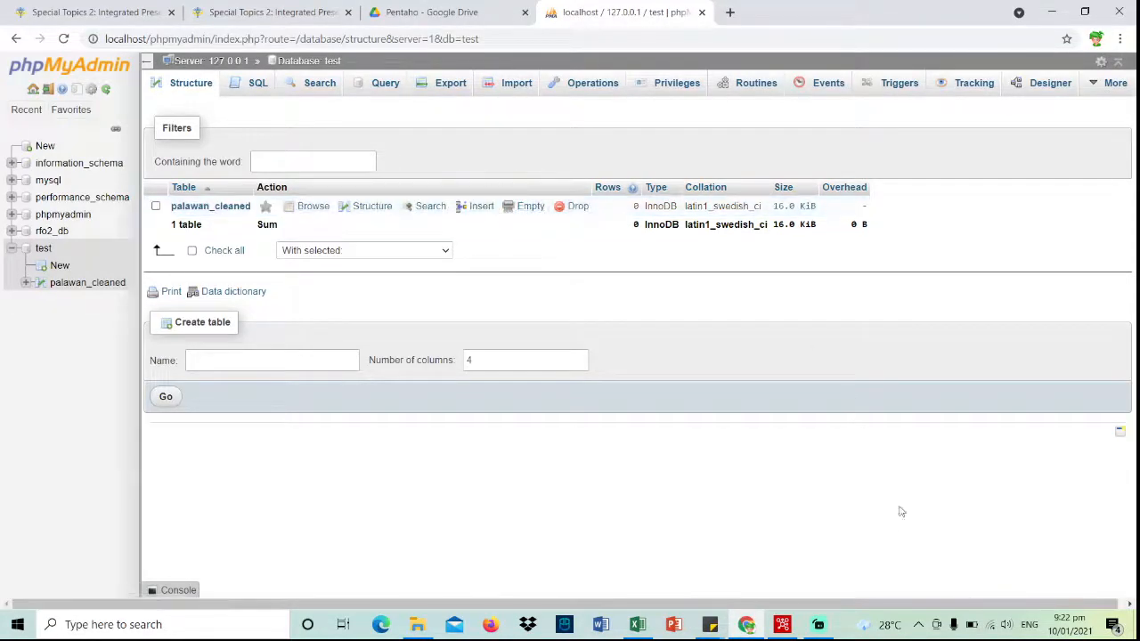
{"action": "key", "text": "alt+Tab"}
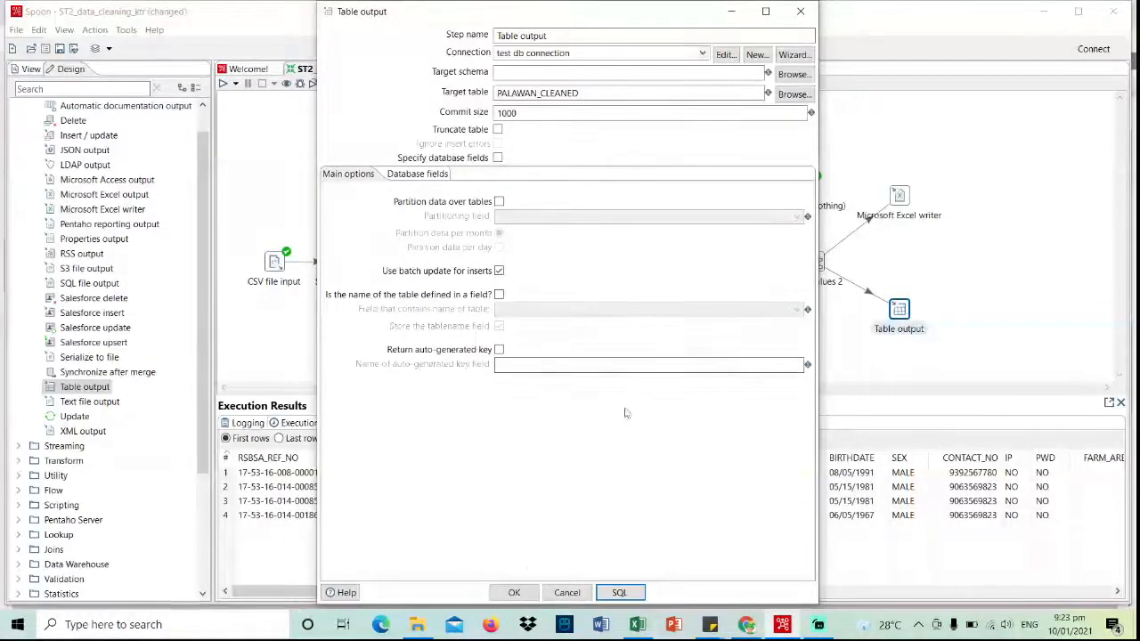
- Confirm the Table output settings, save, run the transformation locally and view its preview data
{"action": "left_click", "coordinate": [514, 592]}
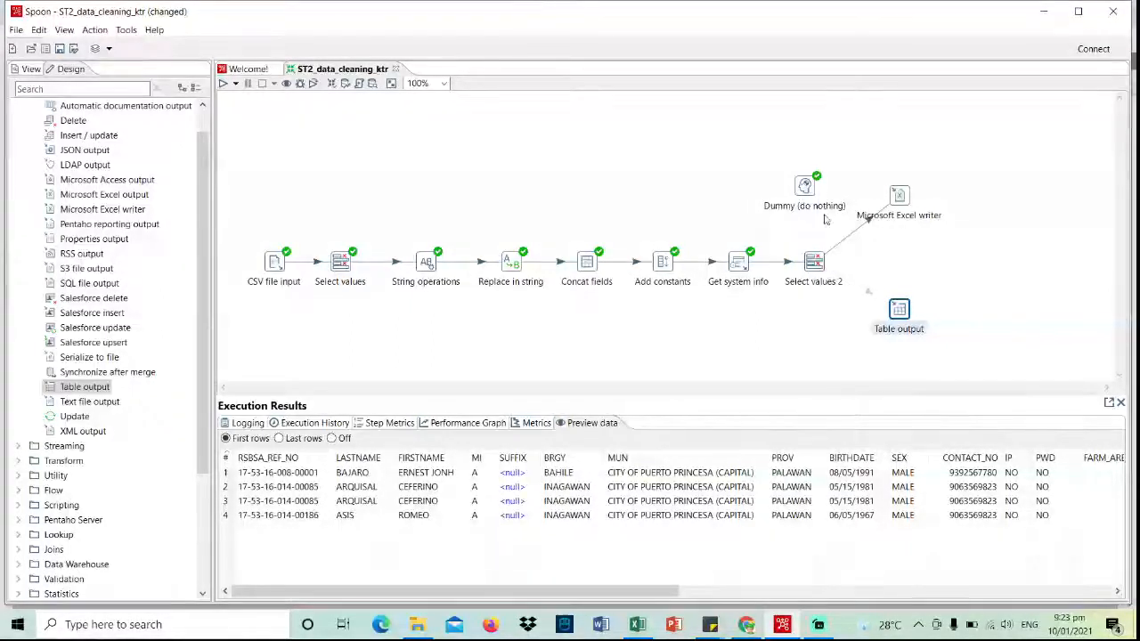
{"action": "left_click", "coordinate": [60, 49]}
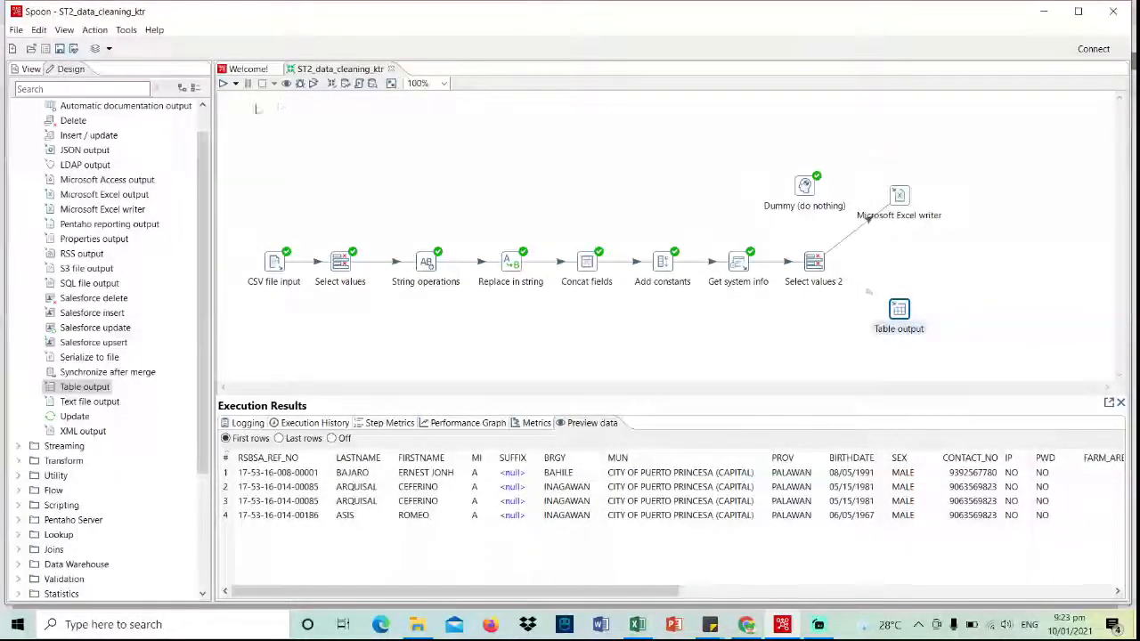
{"action": "left_click", "coordinate": [235, 85]}
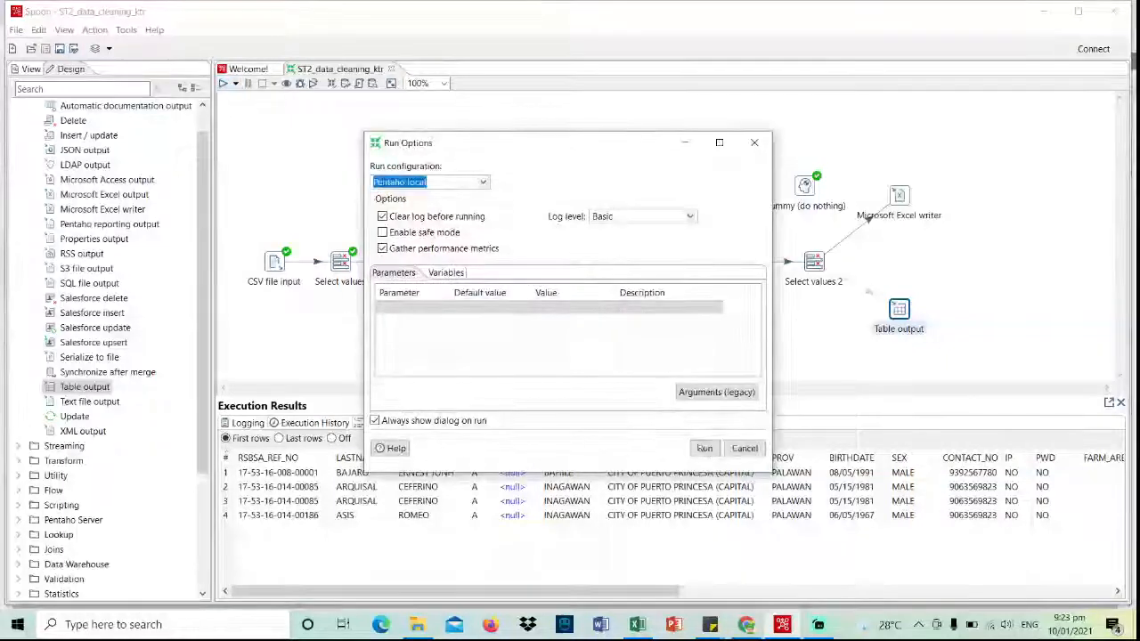
{"action": "left_click", "coordinate": [713, 448]}
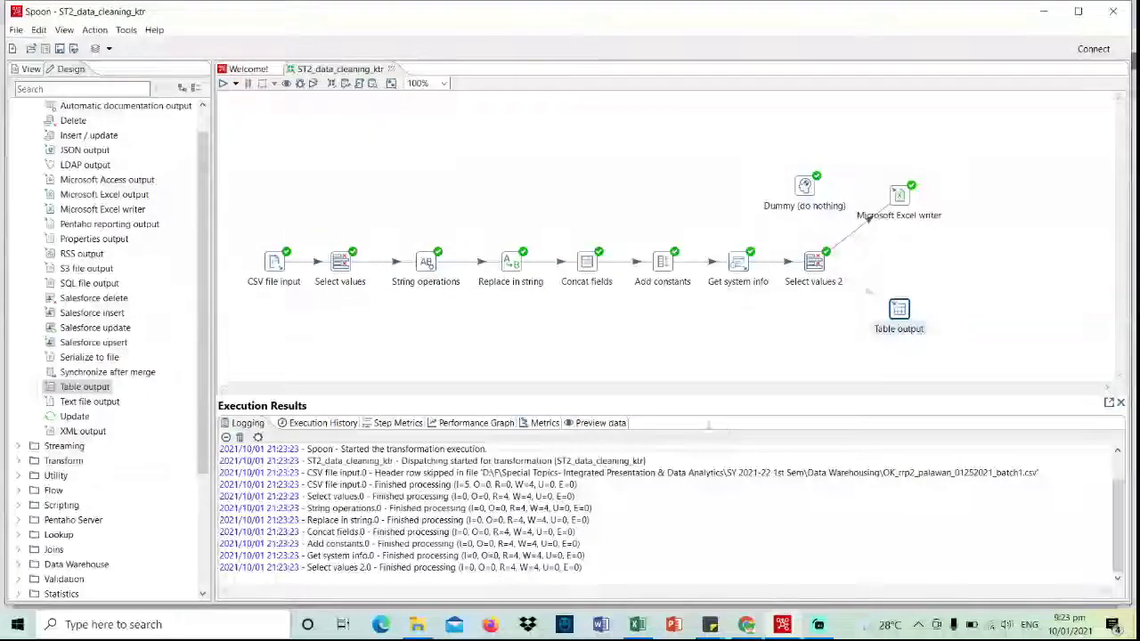
{"action": "left_click", "coordinate": [597, 425]}
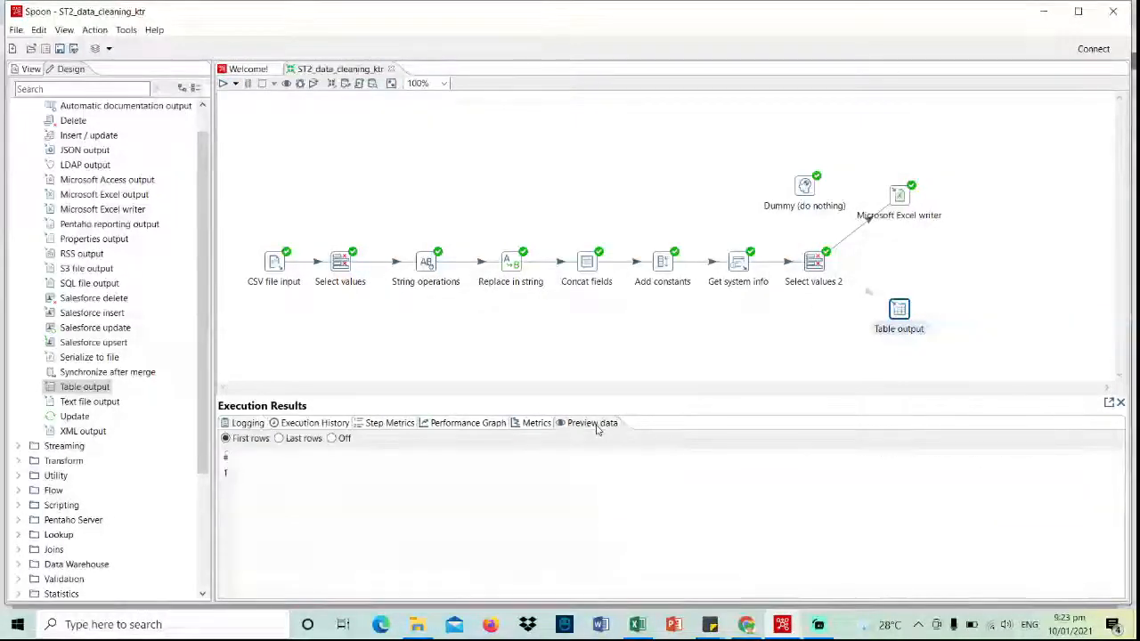
- Browse DATA (D:) > F > Special Topics > SY 2021-22 1st Sem > Data Warehousing and open PALAWAN_CLEANED
{"action": "mouse_move", "coordinate": [427, 632]}
{"action": "left_click", "coordinate": [427, 629]}
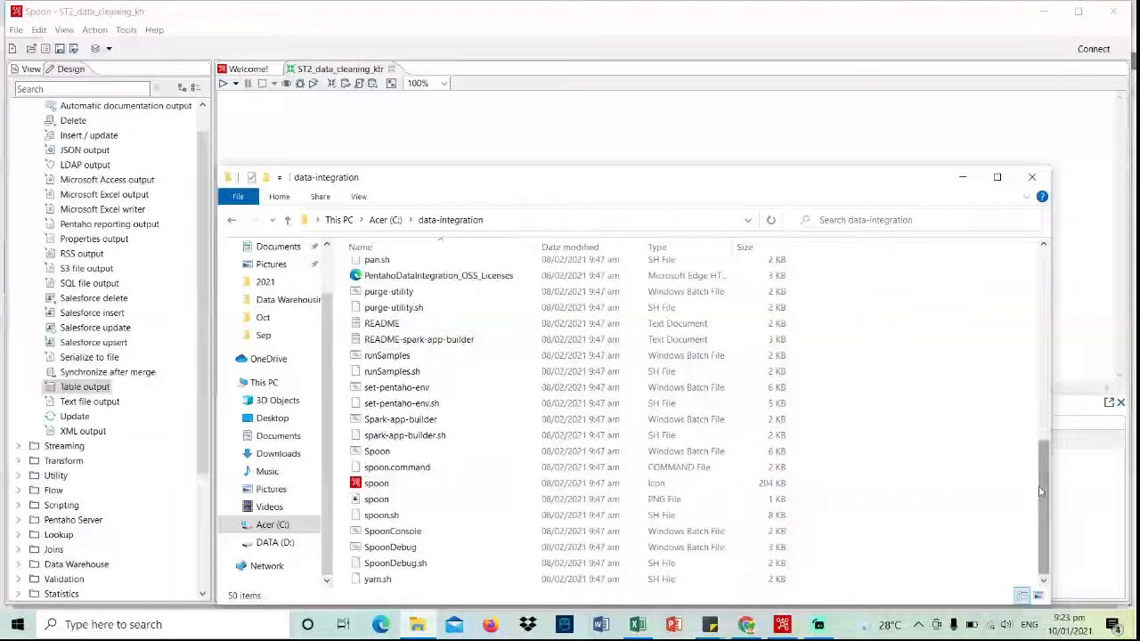
{"action": "left_click", "coordinate": [278, 542]}
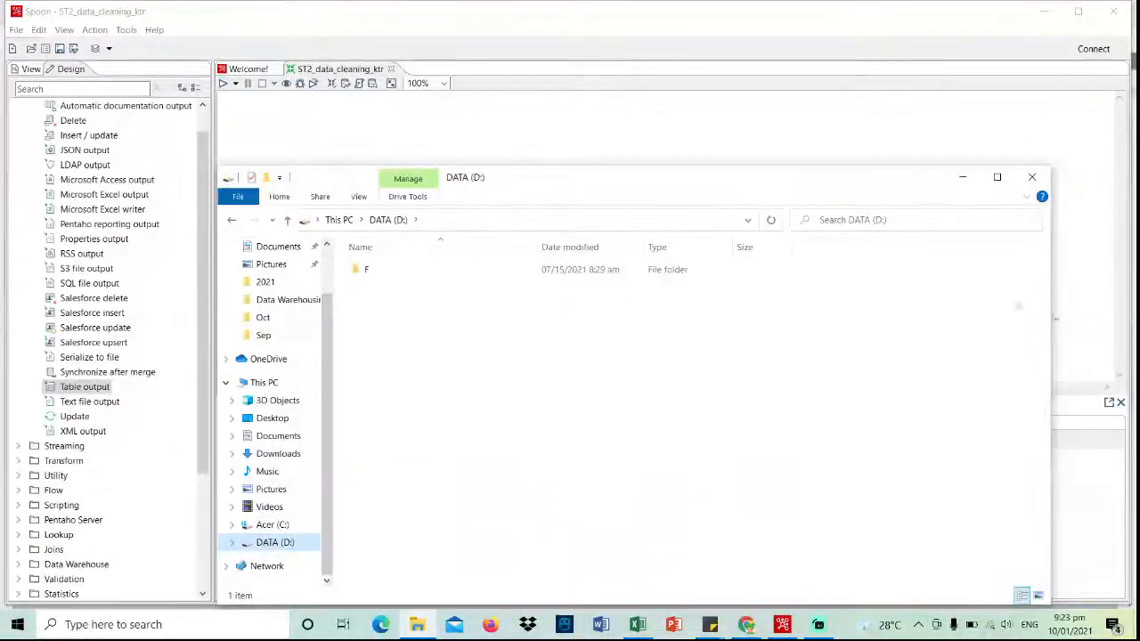
{"action": "double_click", "coordinate": [611, 270]}
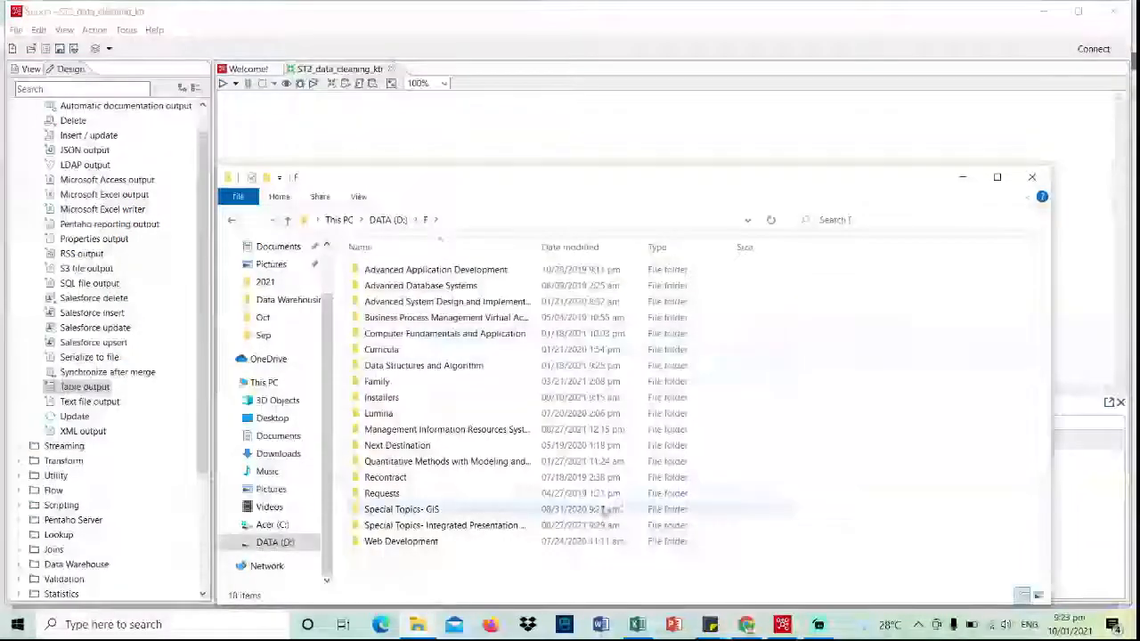
{"action": "double_click", "coordinate": [588, 525]}
{"action": "double_click", "coordinate": [593, 285]}
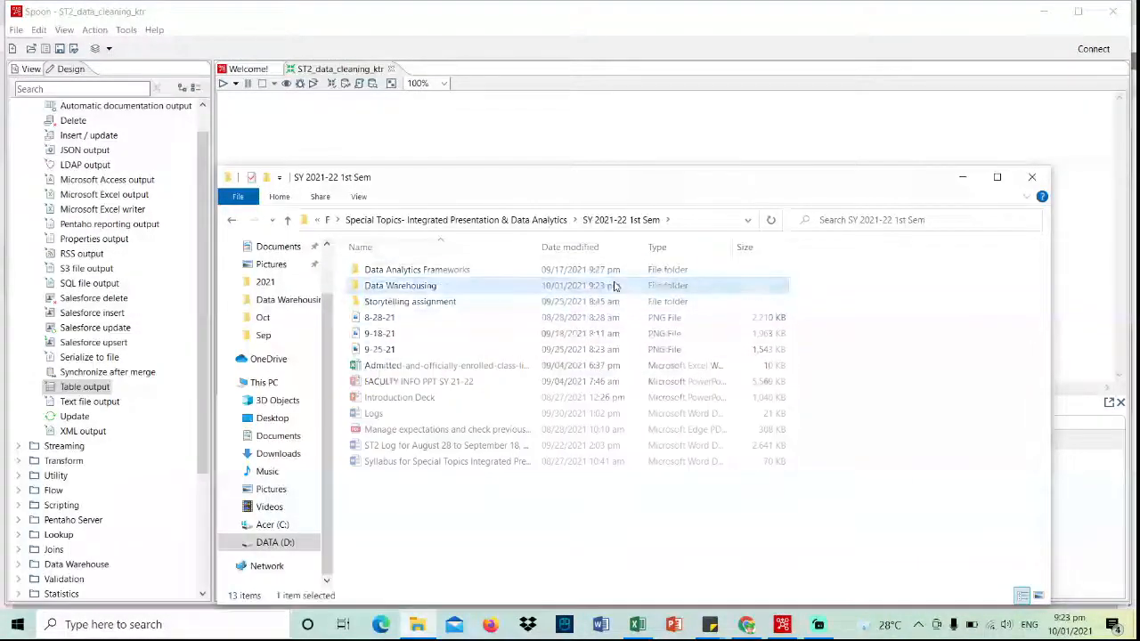
{"action": "double_click", "coordinate": [401, 285]}
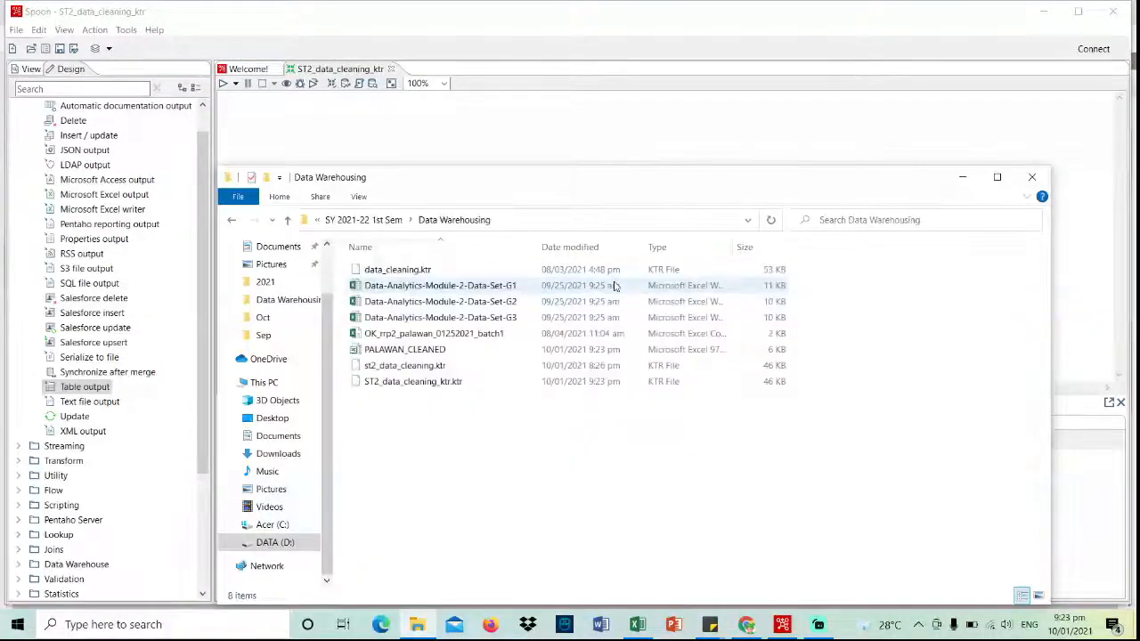
{"action": "double_click", "coordinate": [501, 349]}
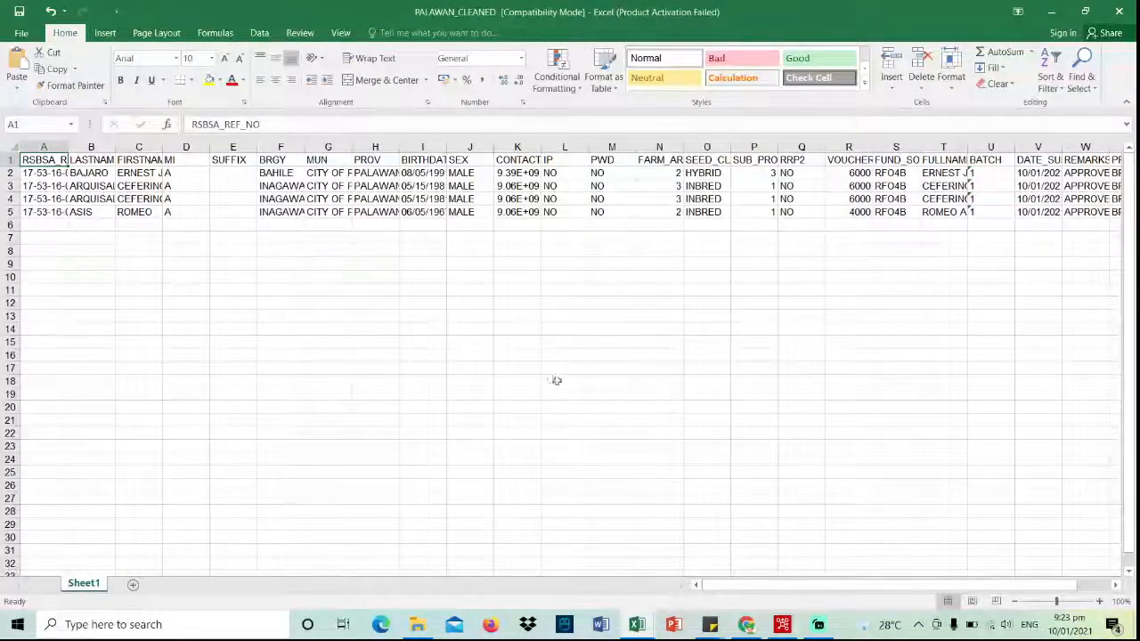
- Review the four farmer rows, close PALAWAN_CLEANED, and minimize Excel and File Explorer to reveal Spoon
{"action": "mouse_move", "coordinate": [804, 587]}
{"action": "left_mouse_down"}
{"action": "mouse_move", "coordinate": [838, 587]}
{"action": "mouse_move", "coordinate": [798, 587]}
{"action": "left_mouse_up"}
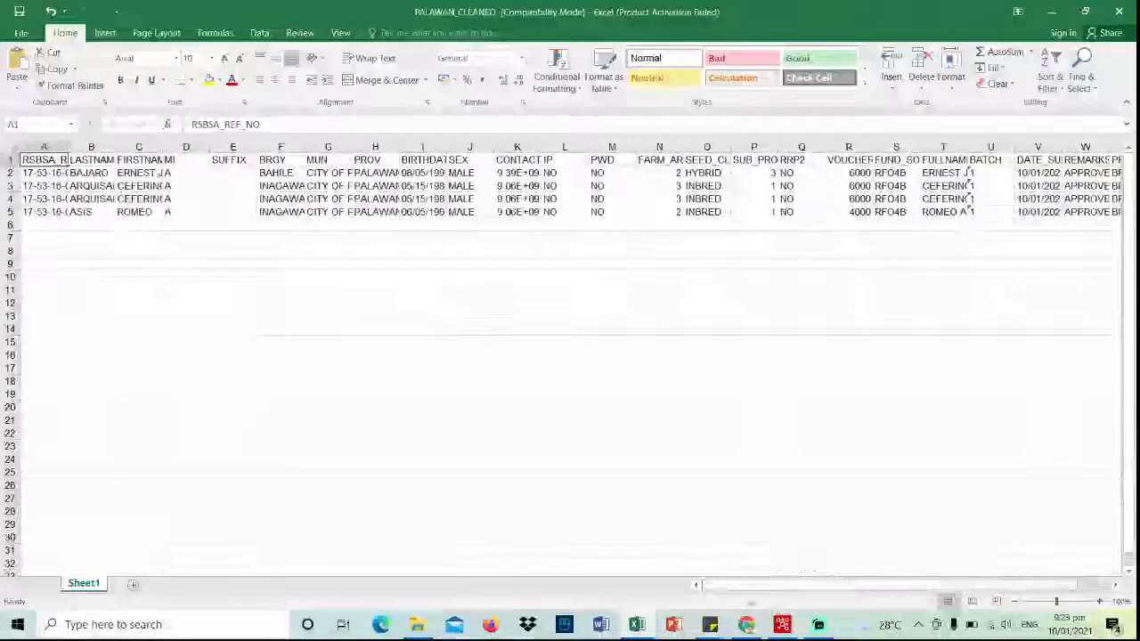
{"action": "left_click", "coordinate": [1121, 10]}
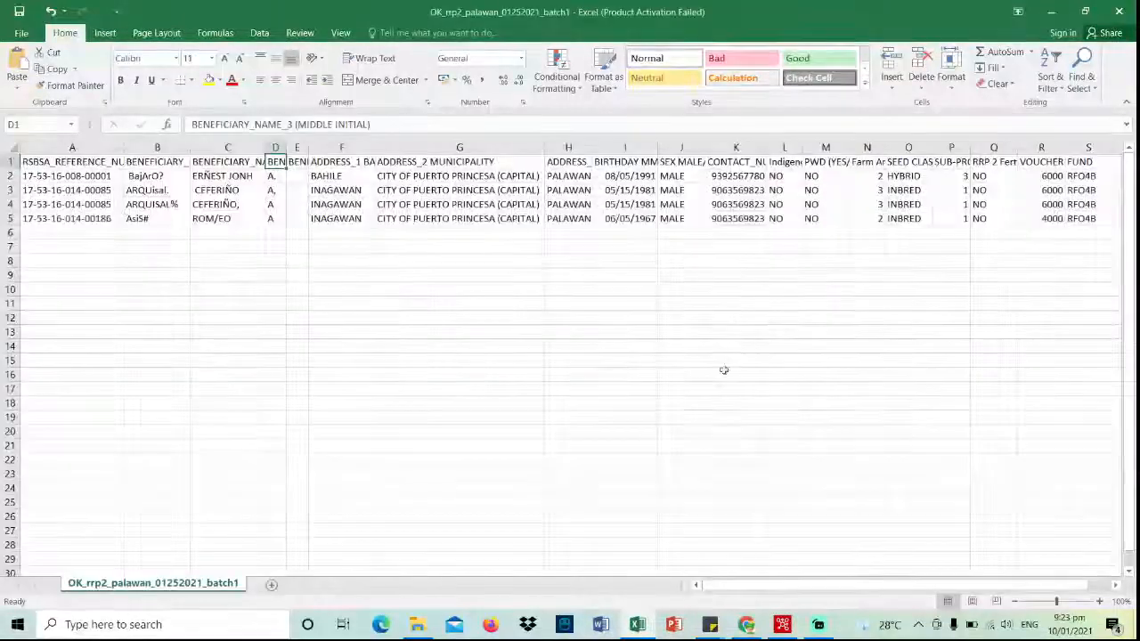
{"action": "left_click", "coordinate": [1051, 11]}
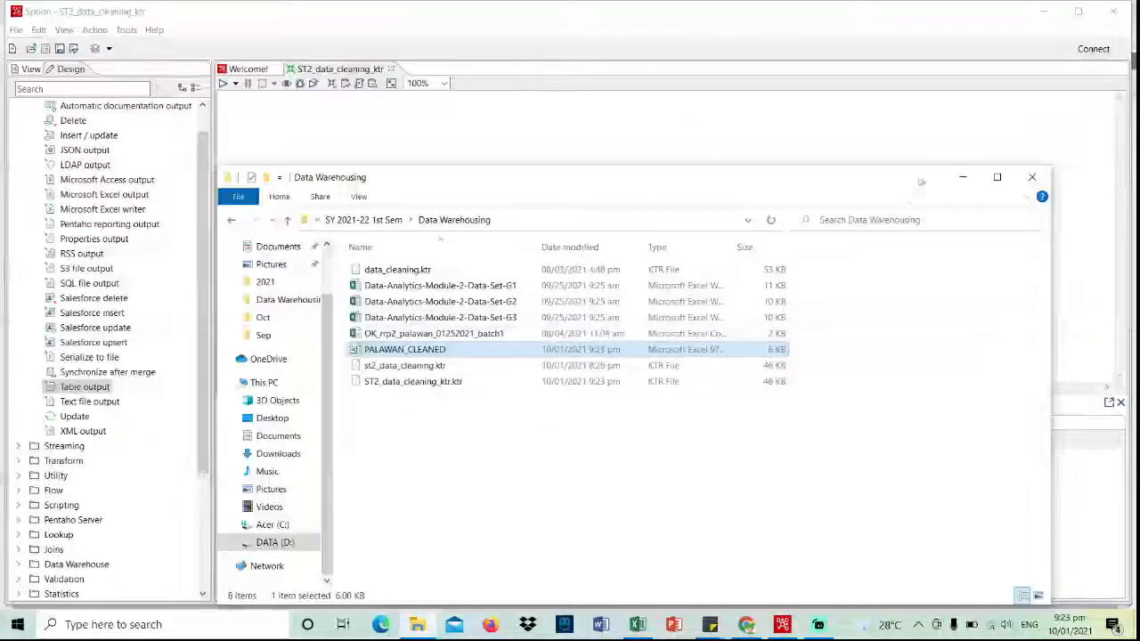
{"action": "left_click", "coordinate": [962, 177]}
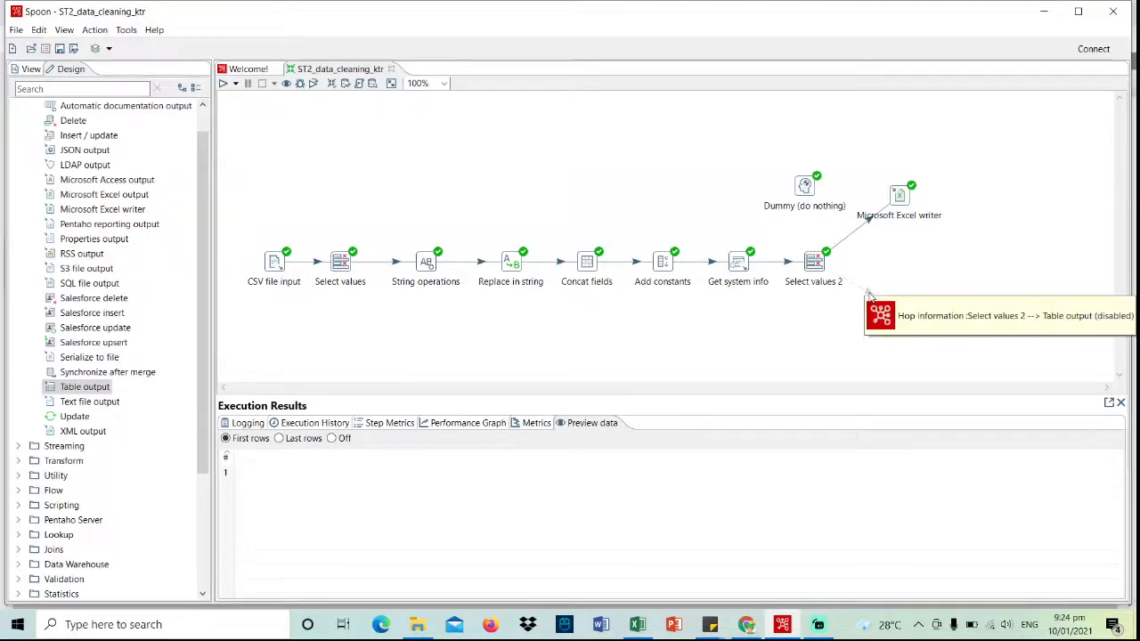
- Disable the Excel writer hop, enable the Select values 2 to Table output hop, save and run locally
{"action": "left_click", "coordinate": [871, 220]}
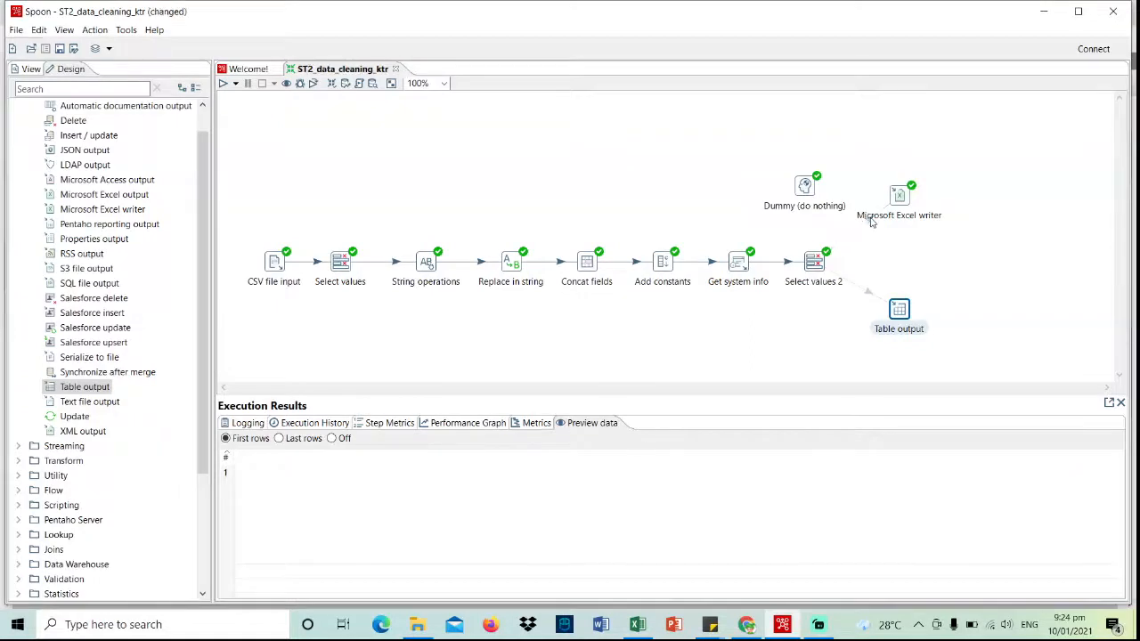
{"action": "left_click", "coordinate": [868, 294]}
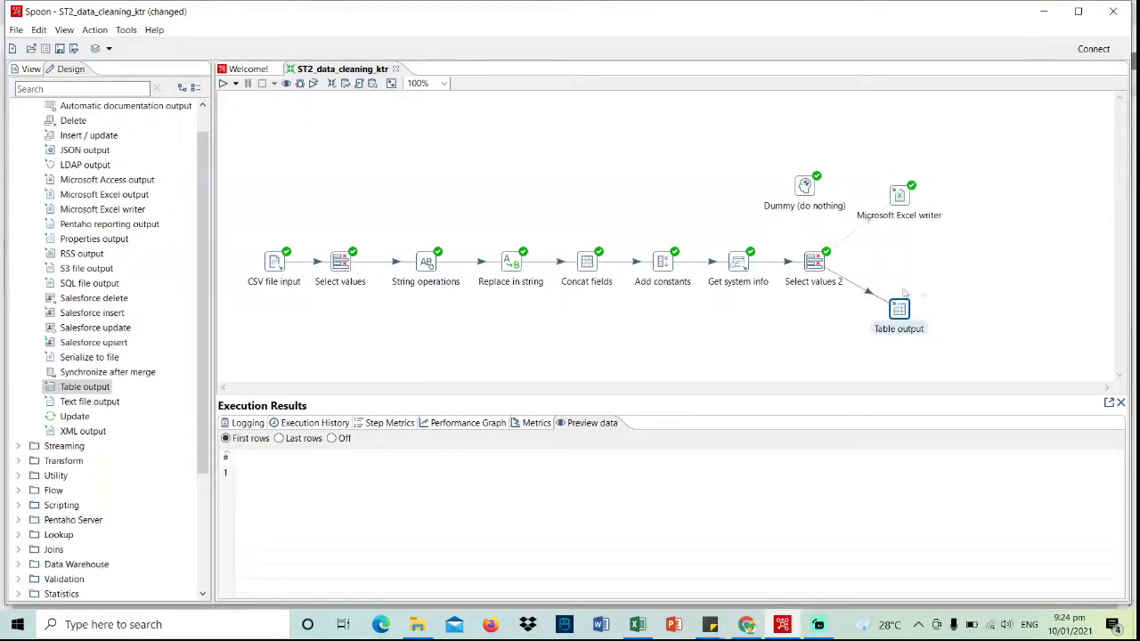
{"action": "left_click", "coordinate": [60, 50]}
{"action": "left_click", "coordinate": [224, 84]}
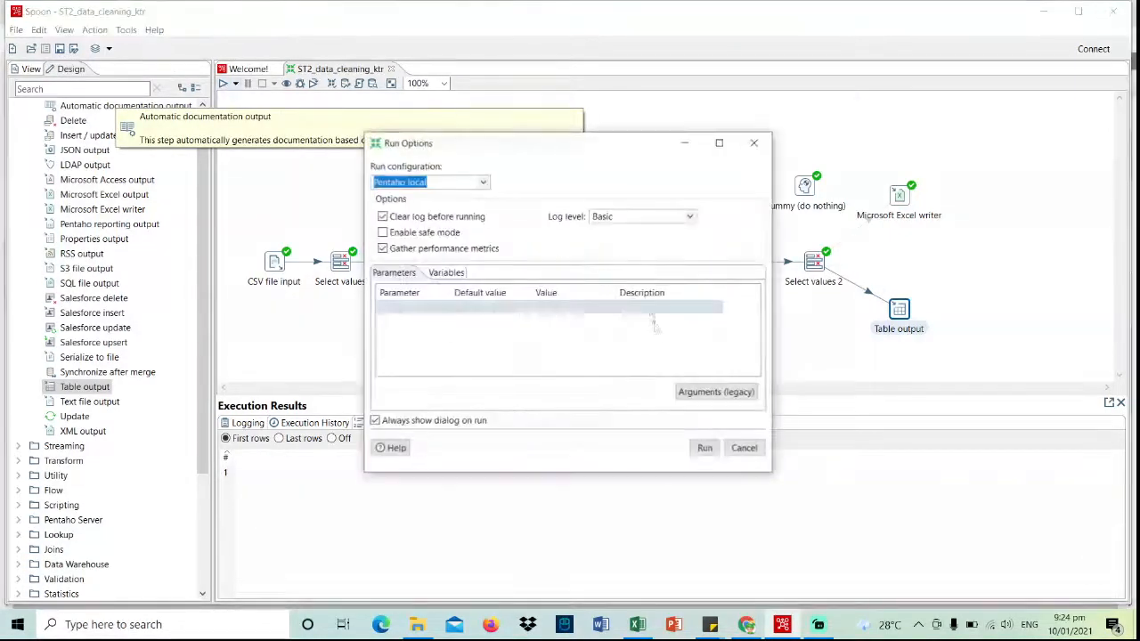
{"action": "left_click", "coordinate": [699, 447]}
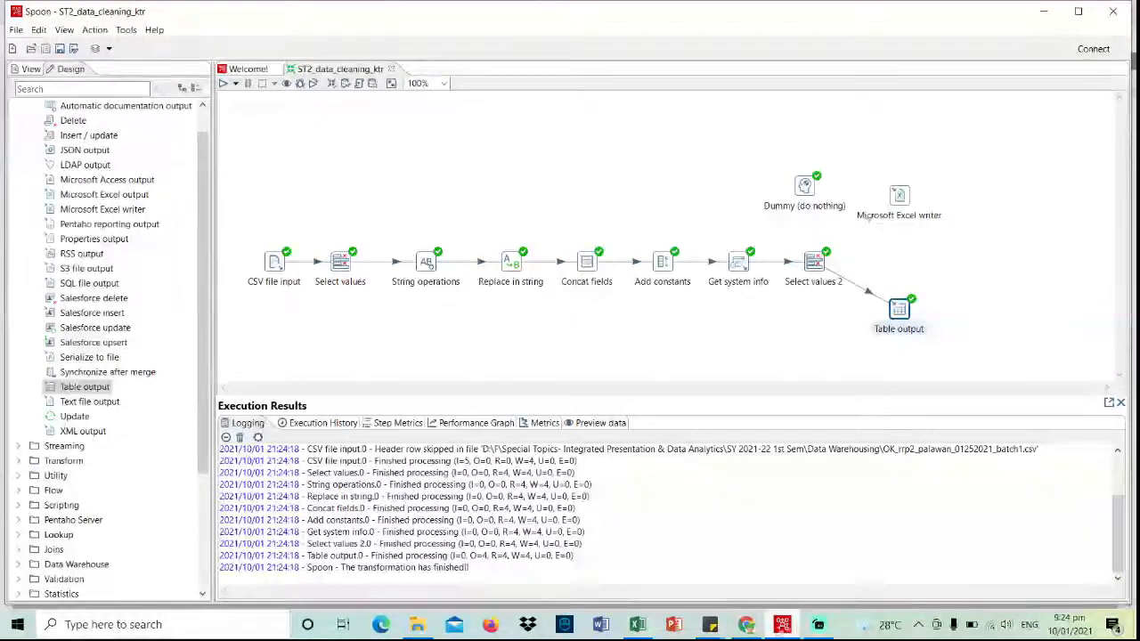
{"action": "left_click", "coordinate": [746, 625]}
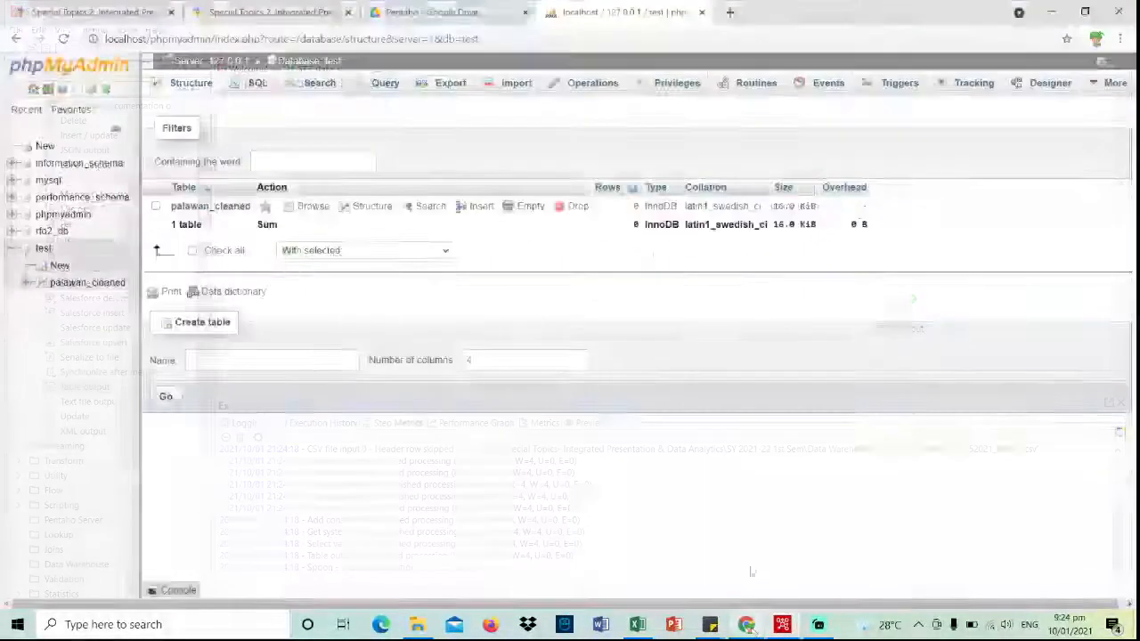
- Reload the test database and browse palawan_cleaned's 4 rows, then return to Spoon
{"action": "left_click", "coordinate": [64, 39]}
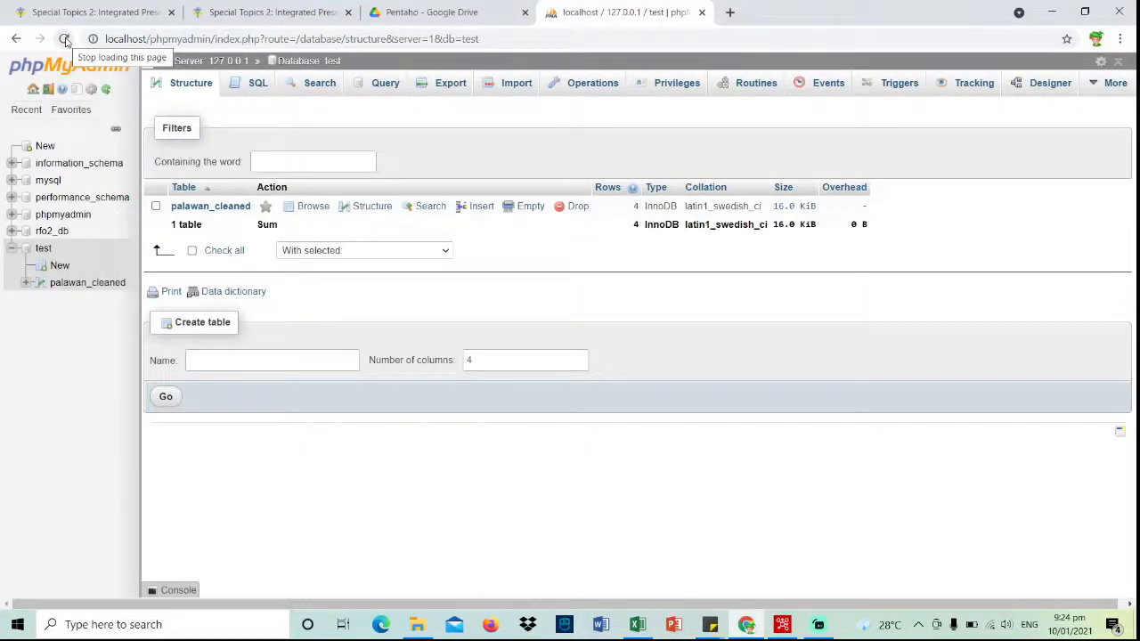
{"action": "left_click", "coordinate": [319, 214]}
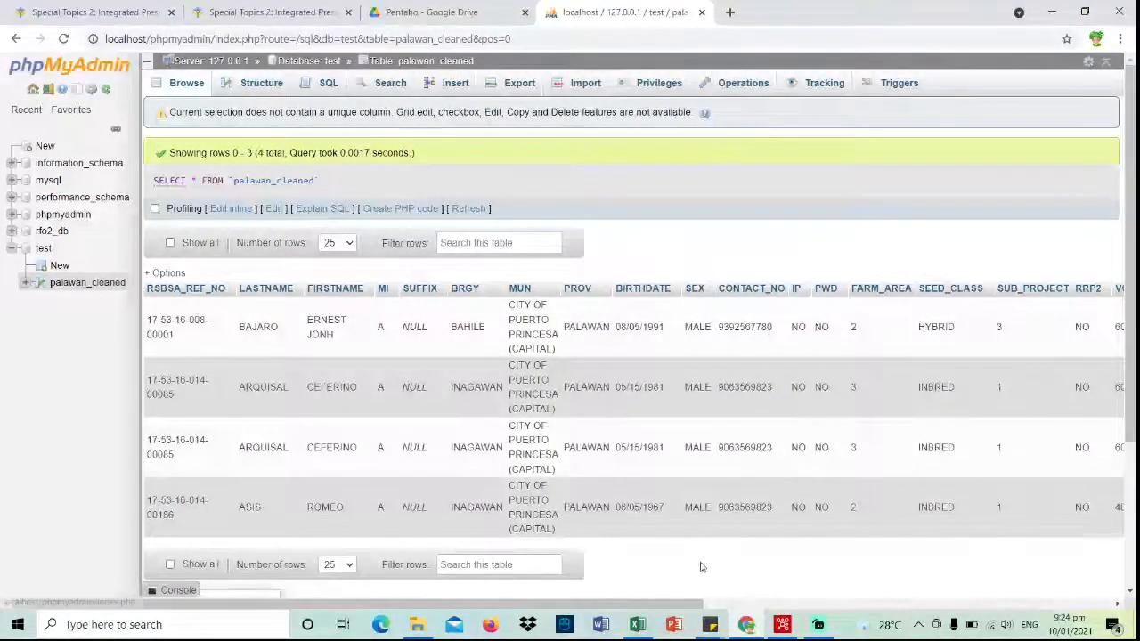
{"action": "key", "text": "alt+Tab"}
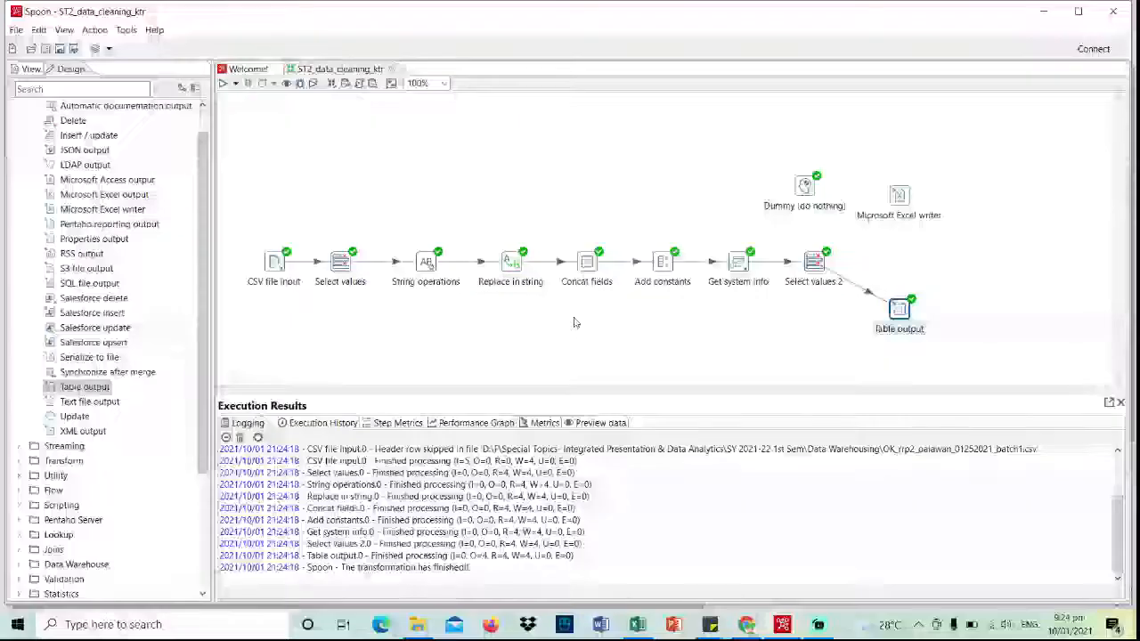